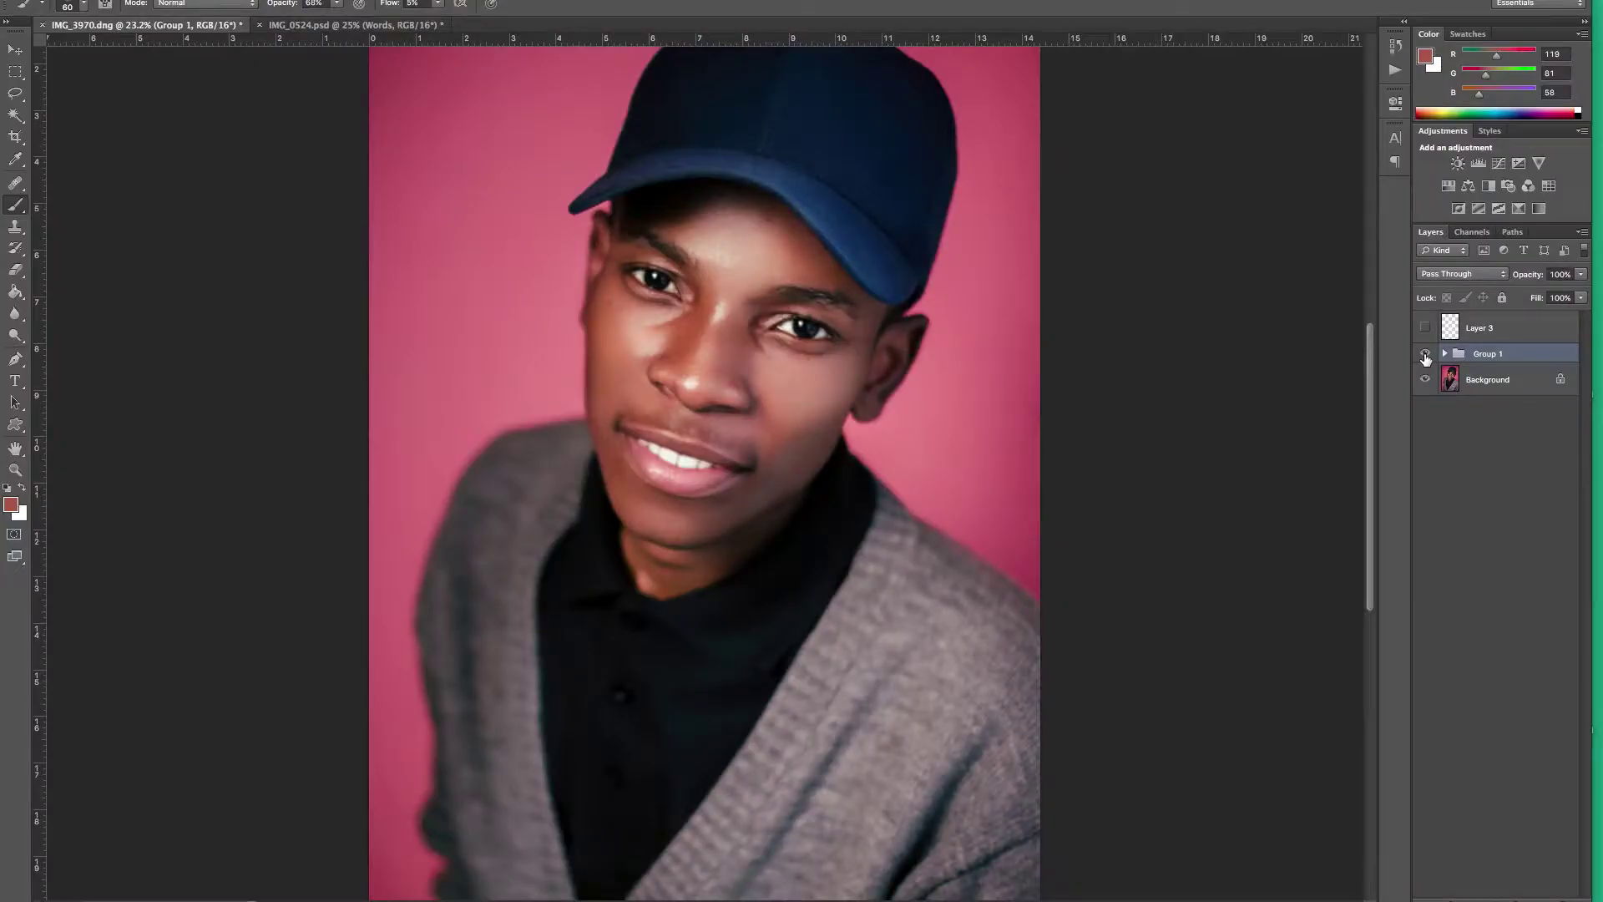
Toggle Group 1's visibility repeatedly to compare the photo before and after retouching.
{"action": "left_click", "coordinate": [1425, 354]}
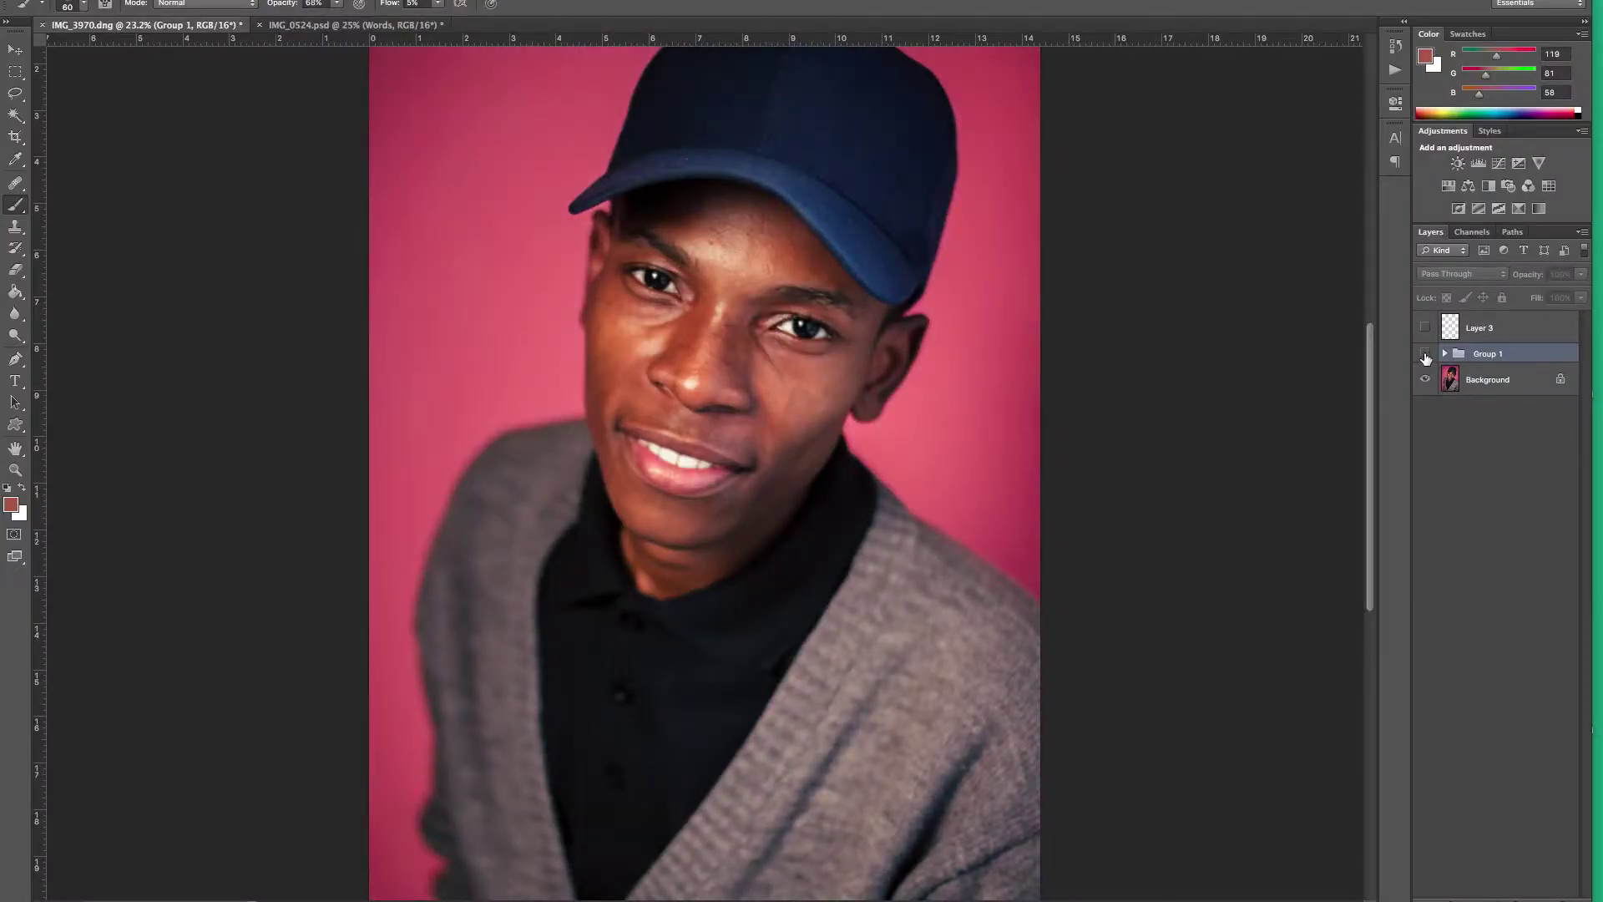
{"action": "left_click", "coordinate": [1425, 354]}
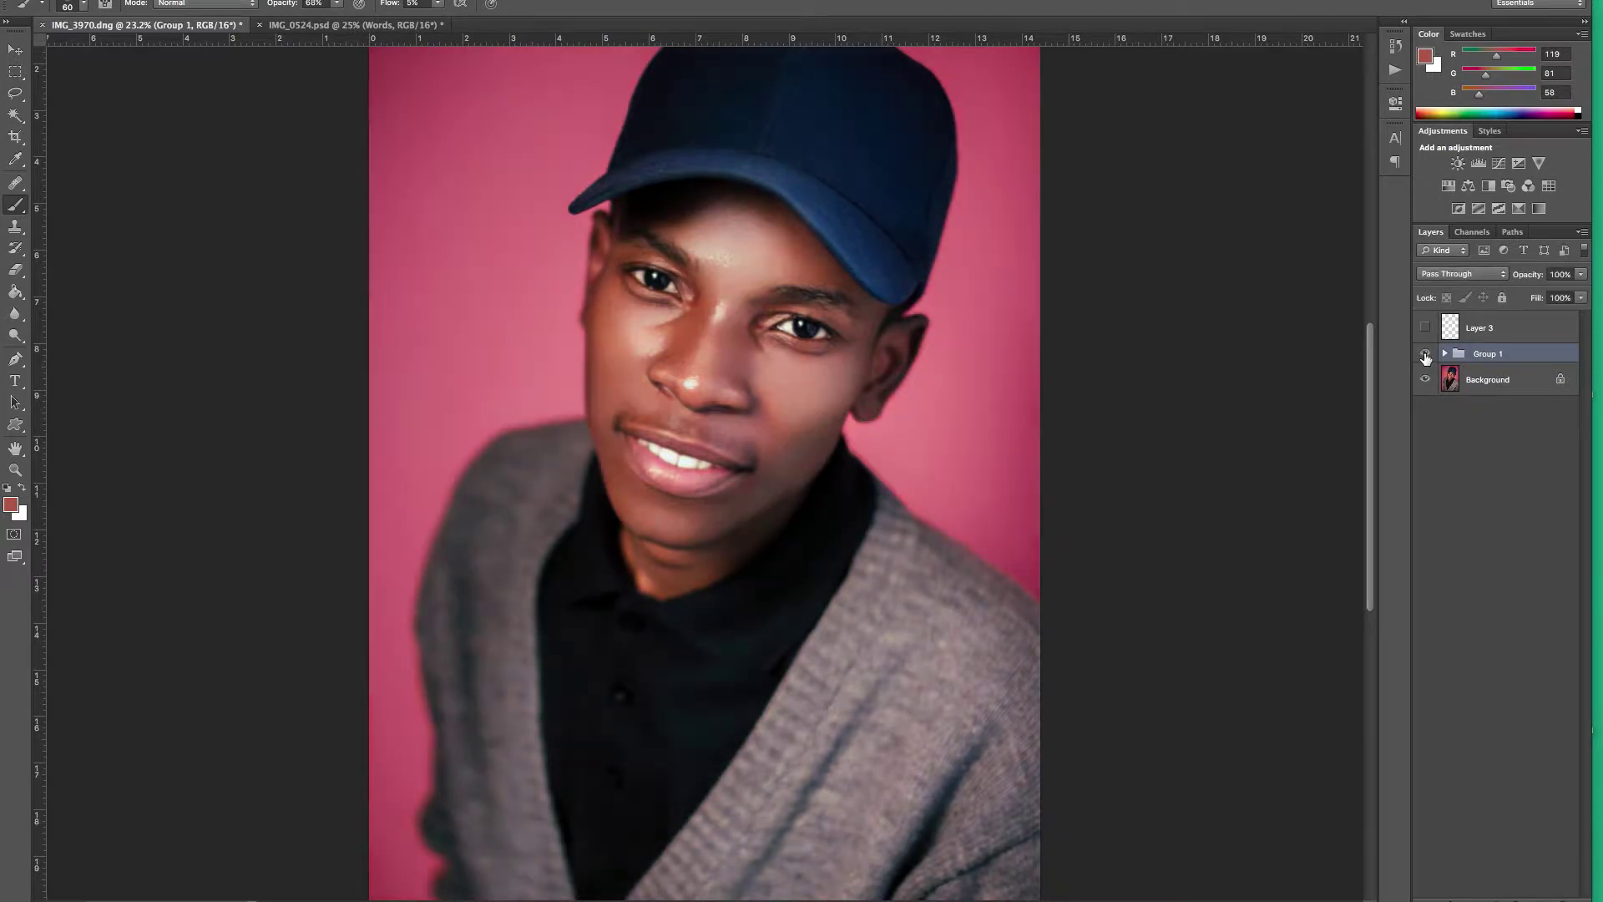
{"action": "left_click", "coordinate": [1425, 354]}
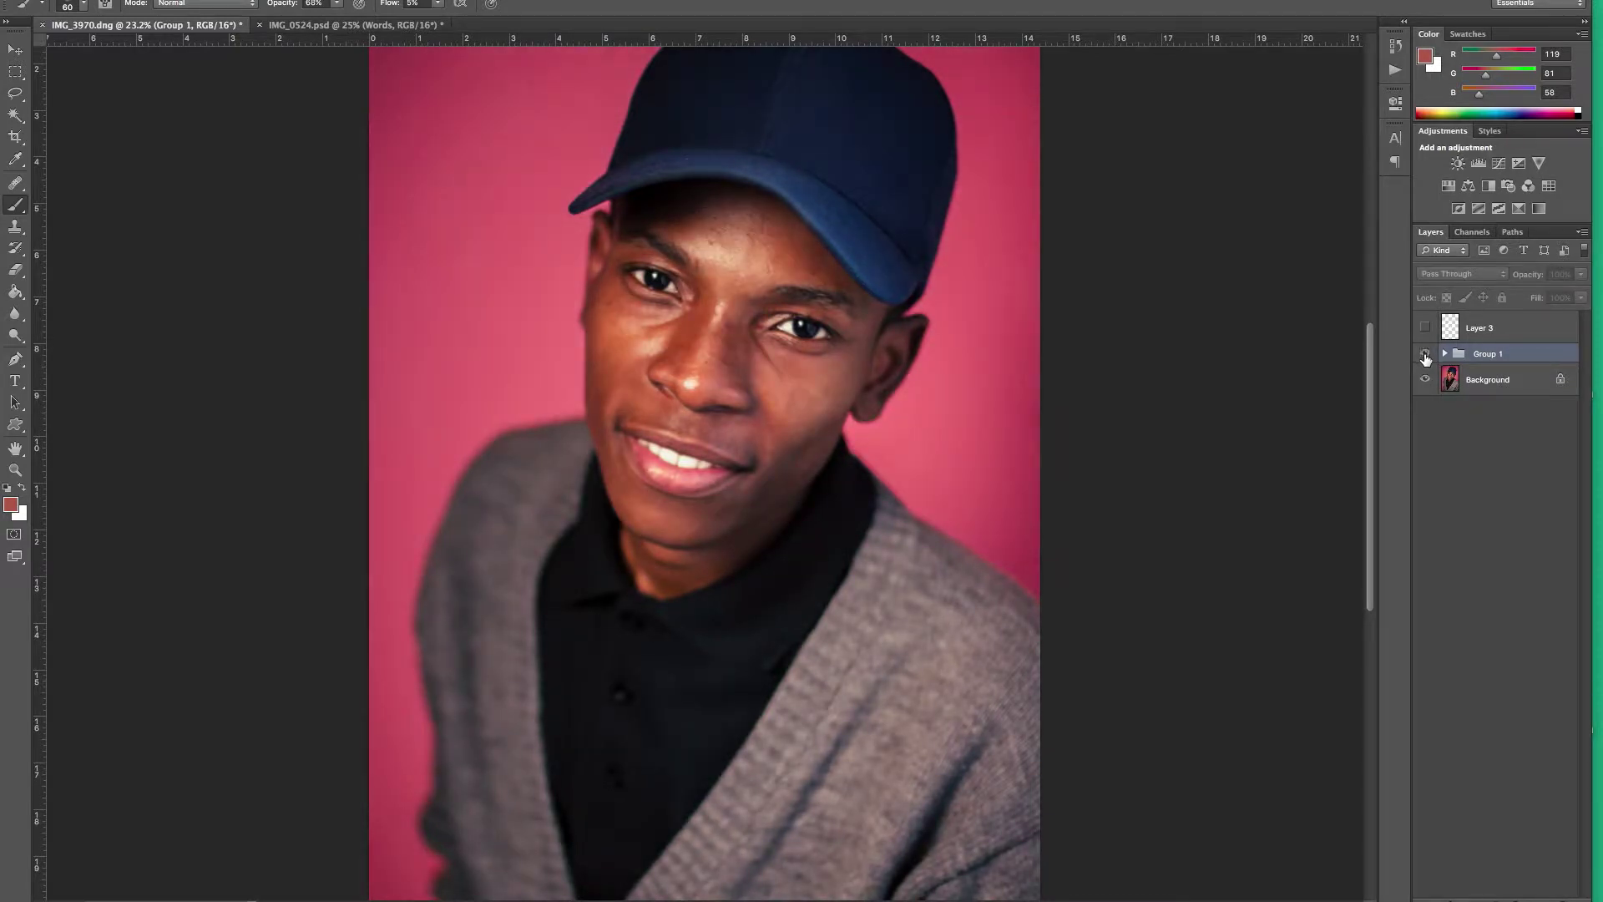
{"action": "left_click", "coordinate": [1425, 354]}
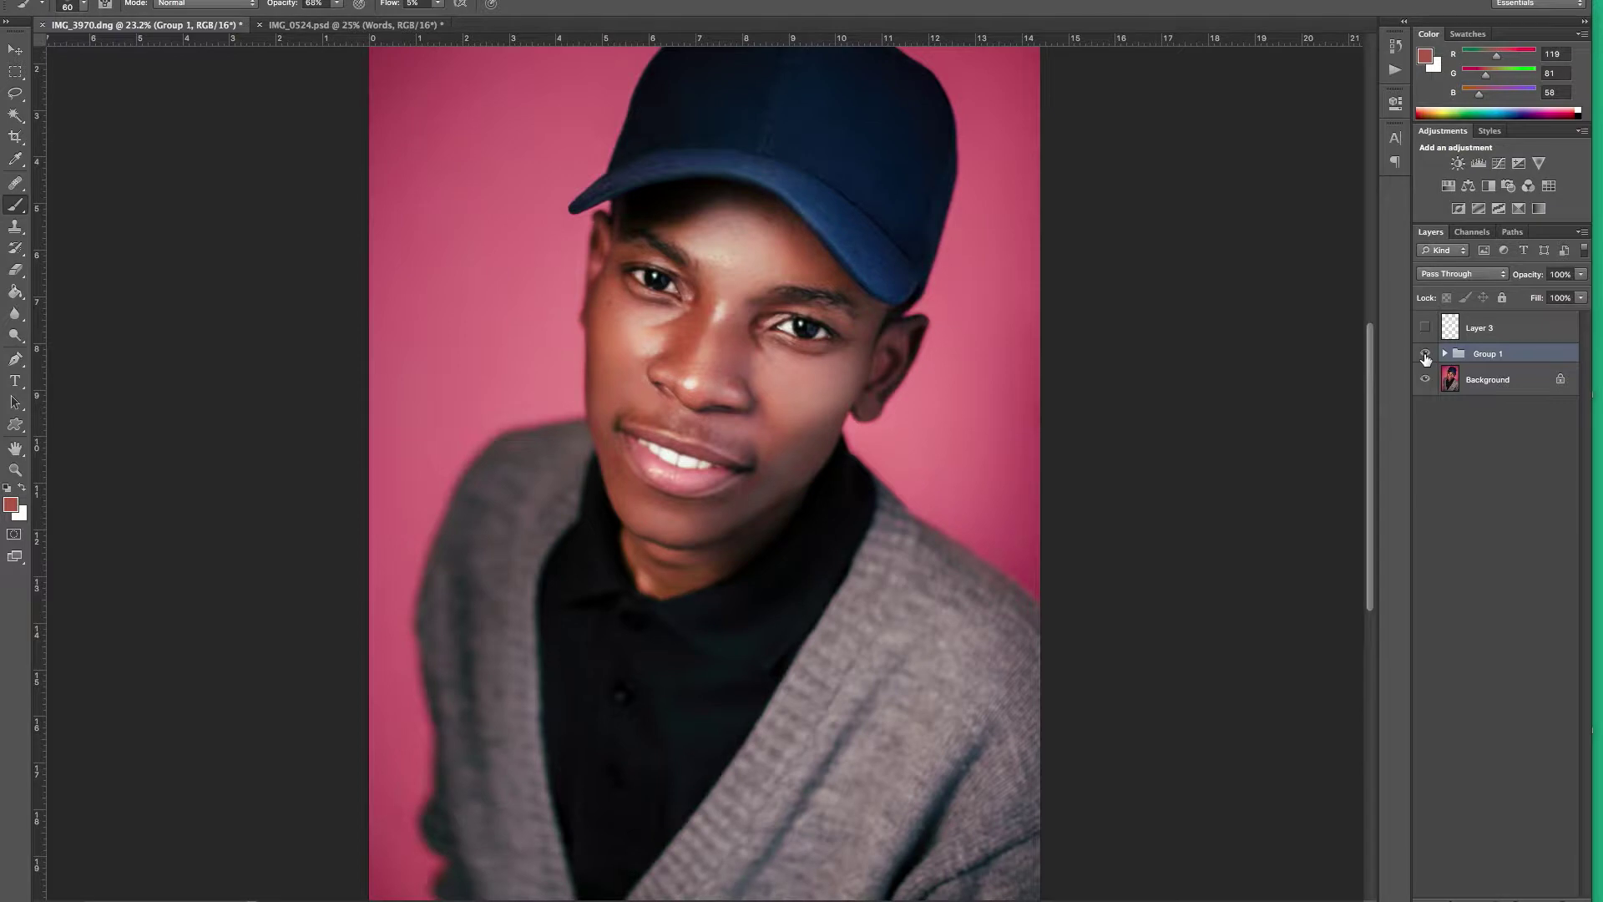
{"action": "left_click", "coordinate": [1426, 354]}
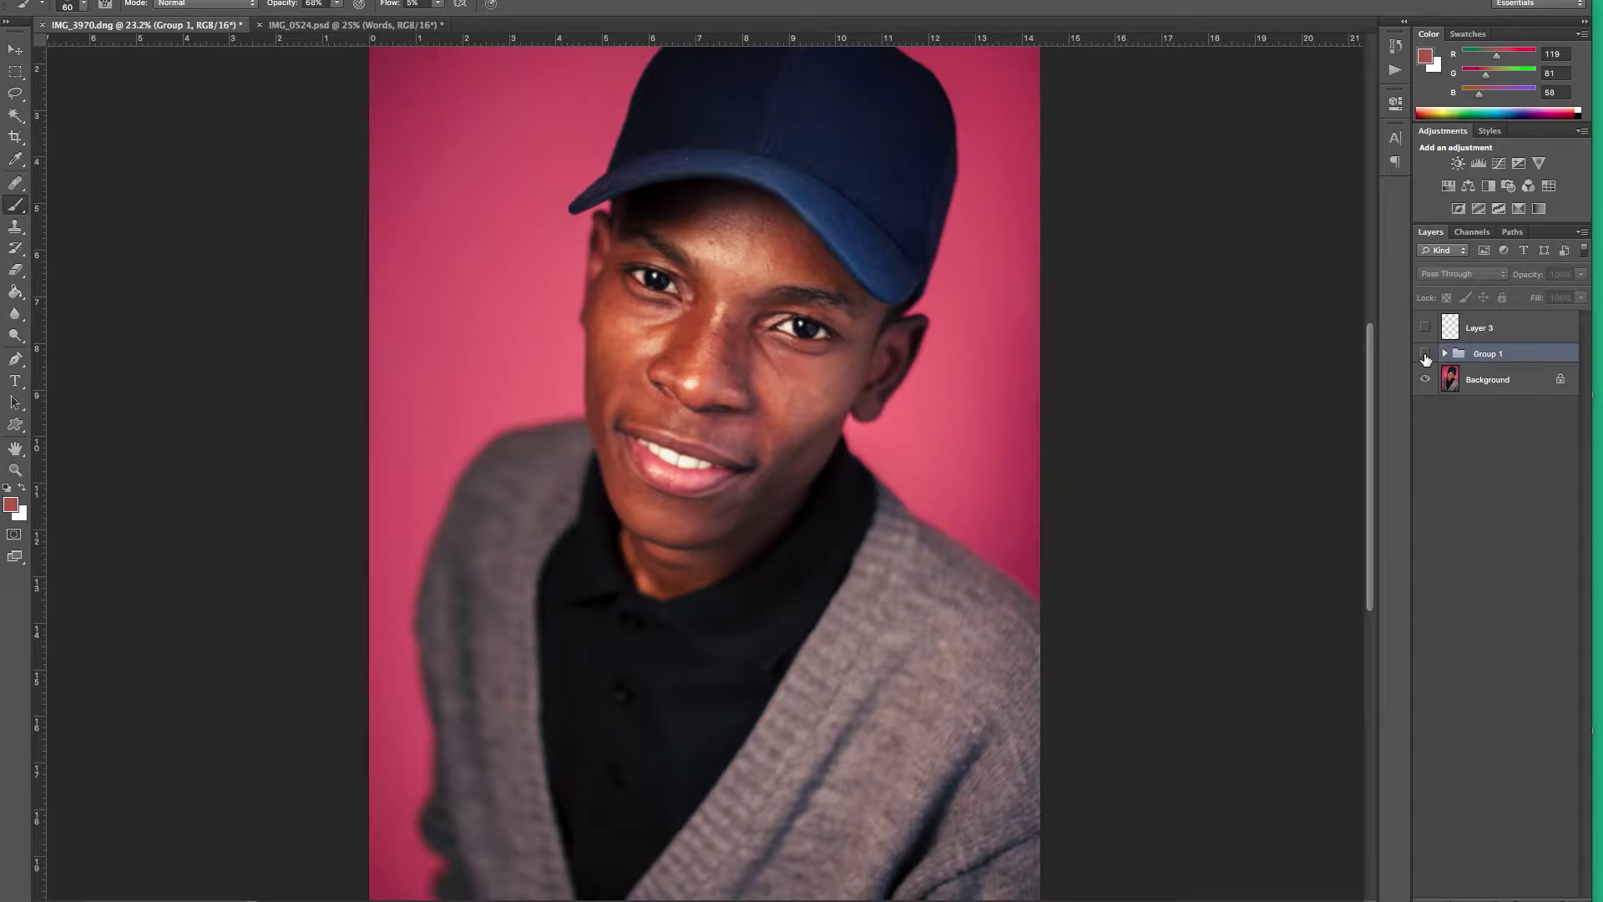
{"action": "left_click", "coordinate": [1425, 355]}
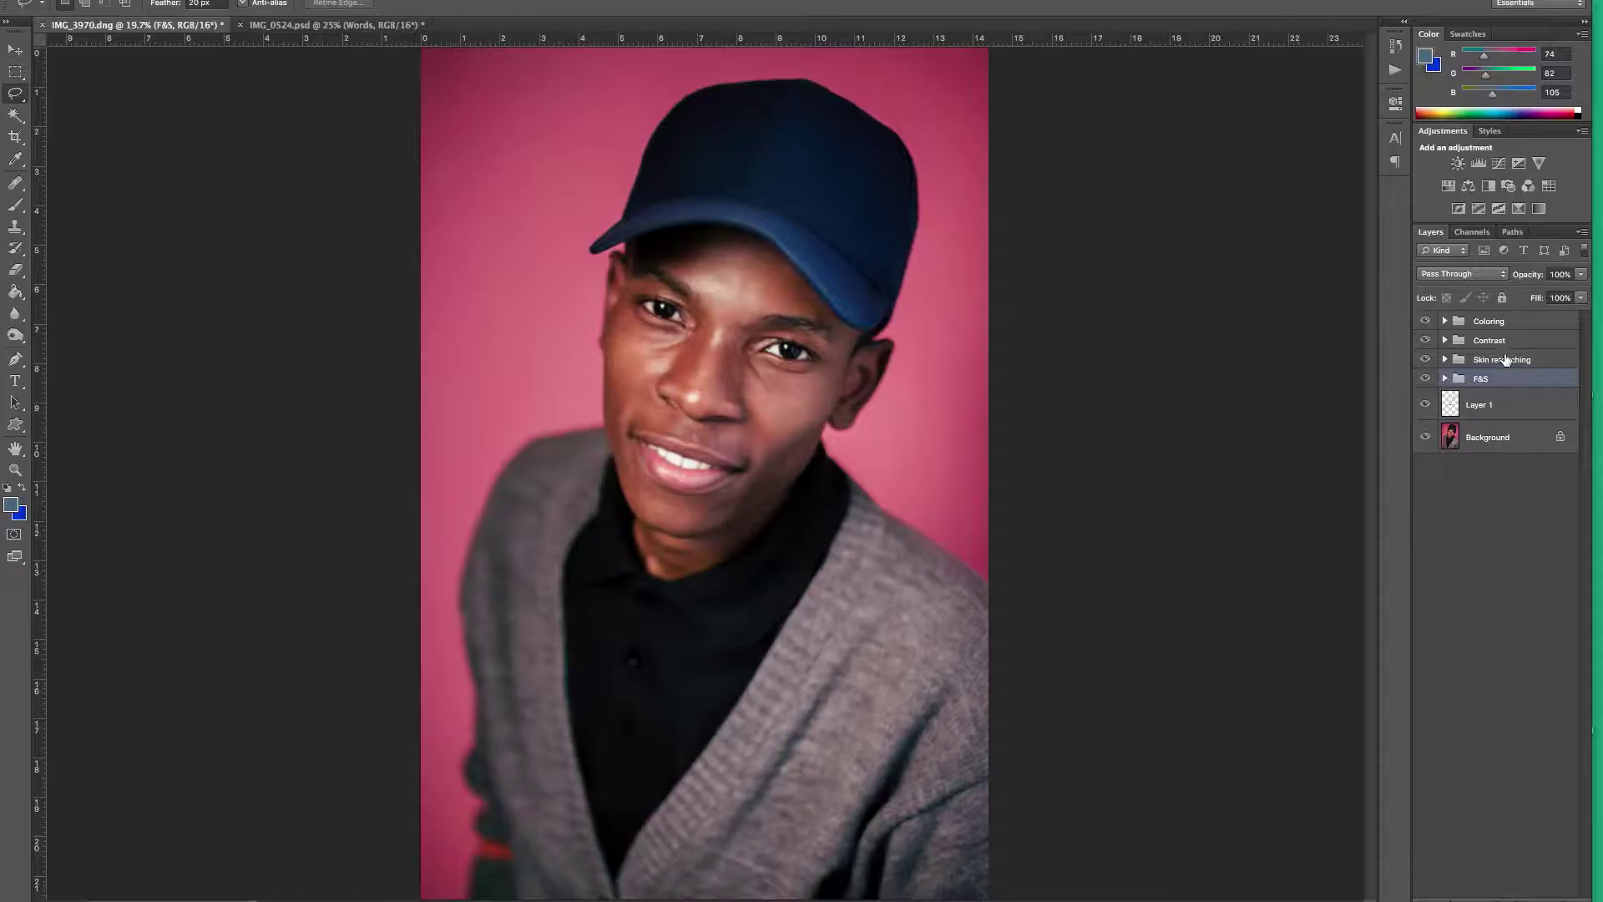
Rename Layer 1 above the Background to 'Blashing', then hide it to compare.
{"action": "left_click", "coordinate": [1501, 326]}
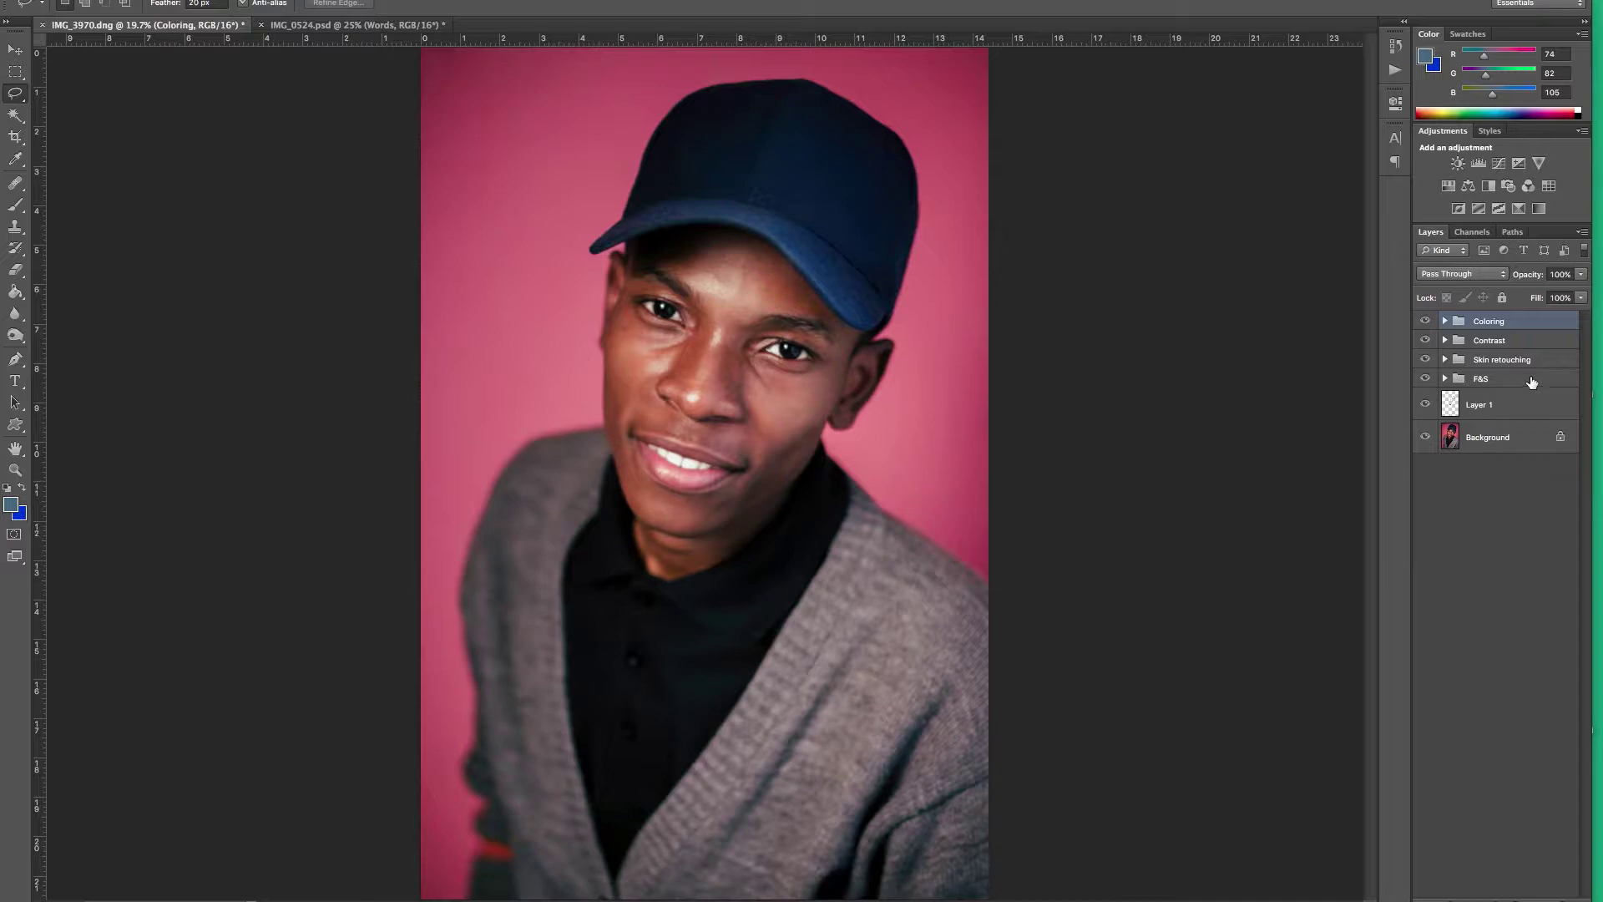
{"action": "left_click", "coordinate": [1532, 381]}
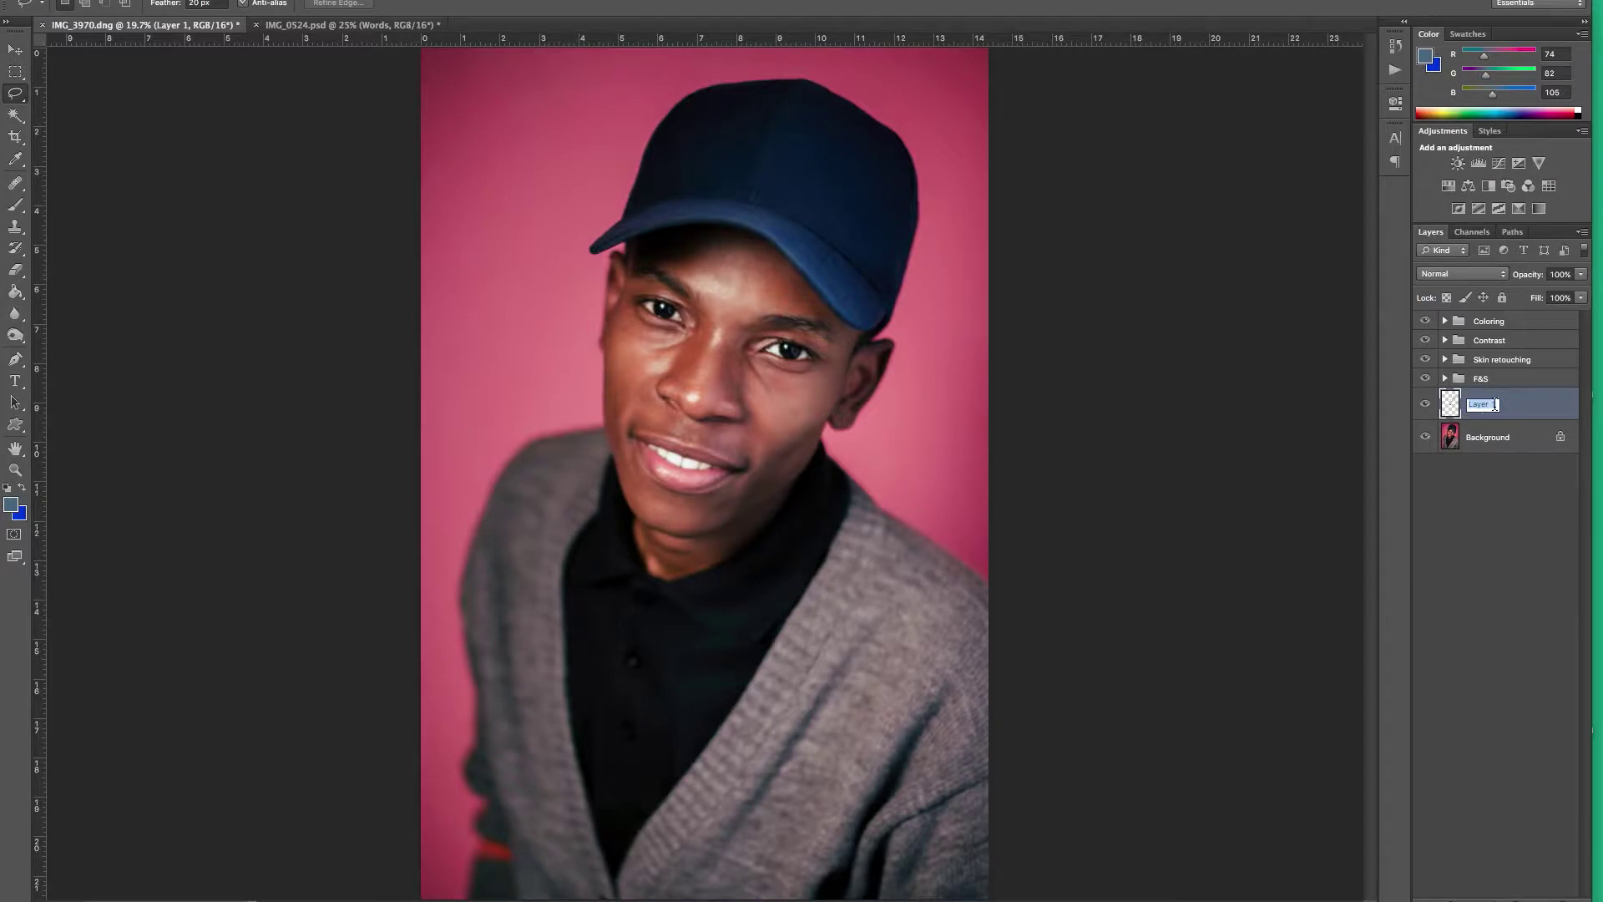
{"action": "left_click", "coordinate": [1536, 404]}
{"action": "double_click", "coordinate": [1492, 408]}
{"action": "type", "text": "Blas"}
{"action": "type", "text": "hing"}
{"action": "key", "text": "Return"}
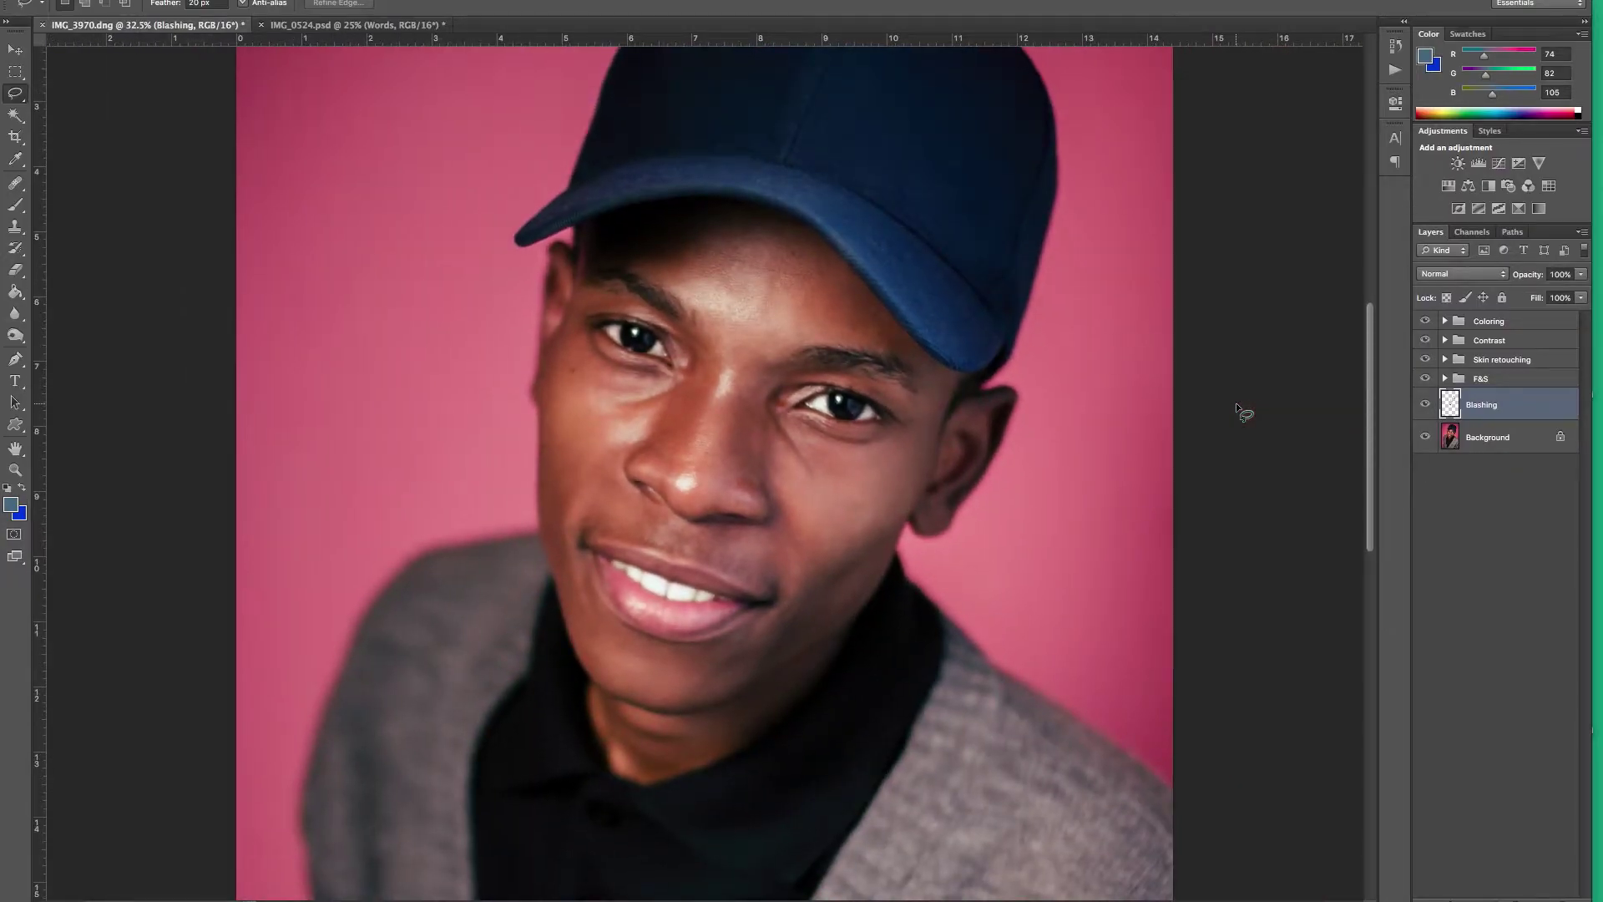
{"action": "left_click", "coordinate": [1425, 405]}
Hide the four retouching groups and compare the face with and without Blashing.
{"action": "left_click", "coordinate": [1425, 405]}
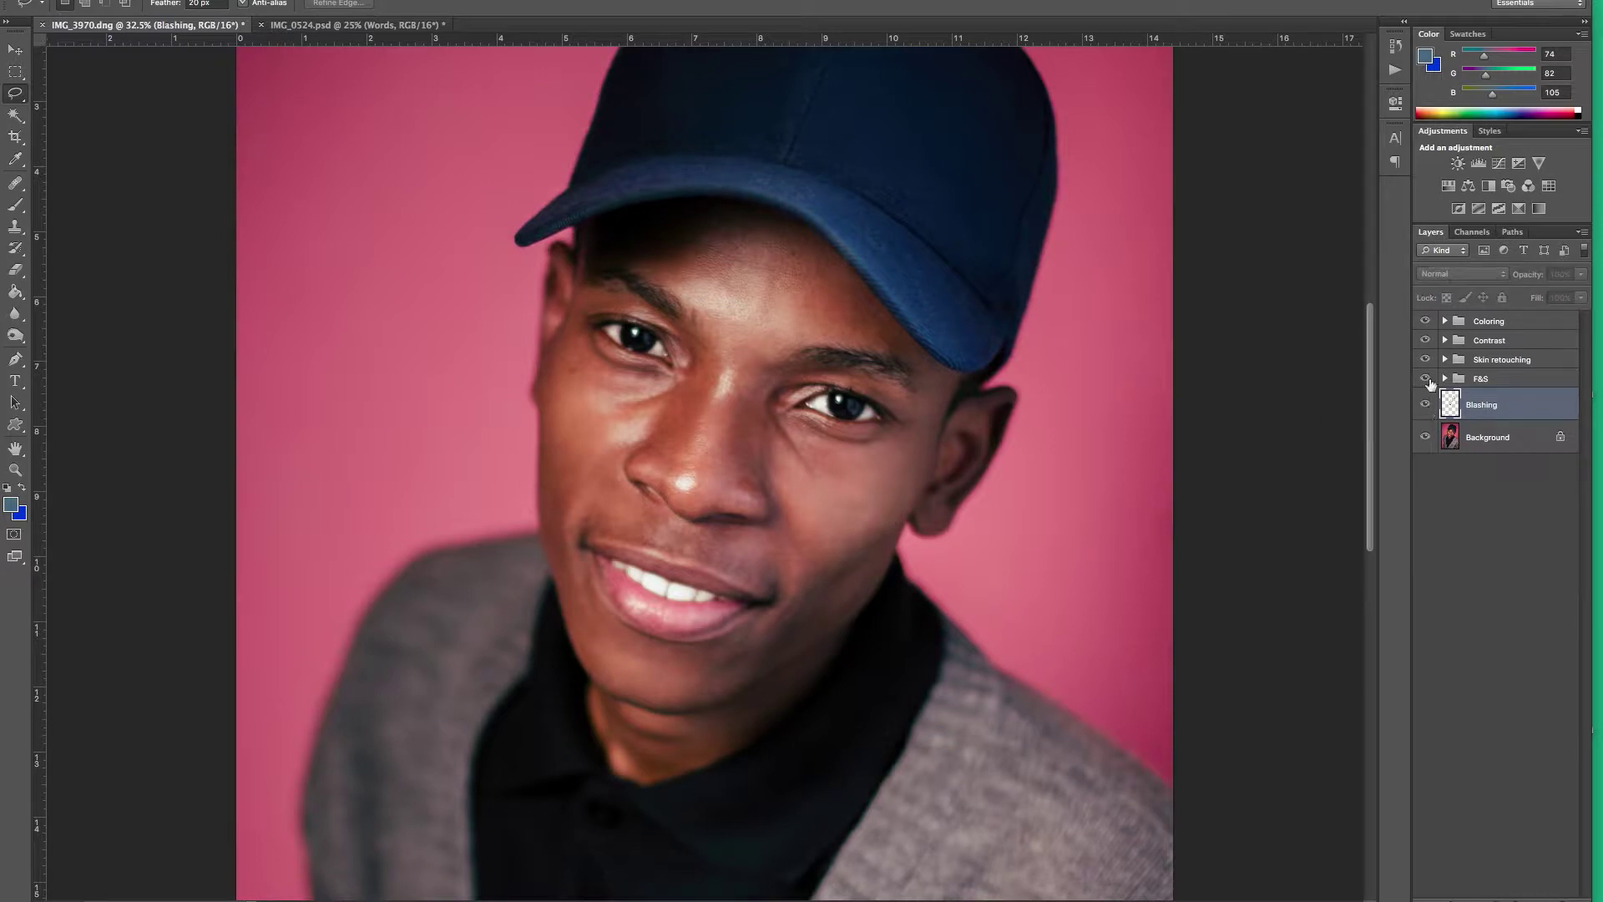
{"action": "left_click", "coordinate": [1423, 378]}
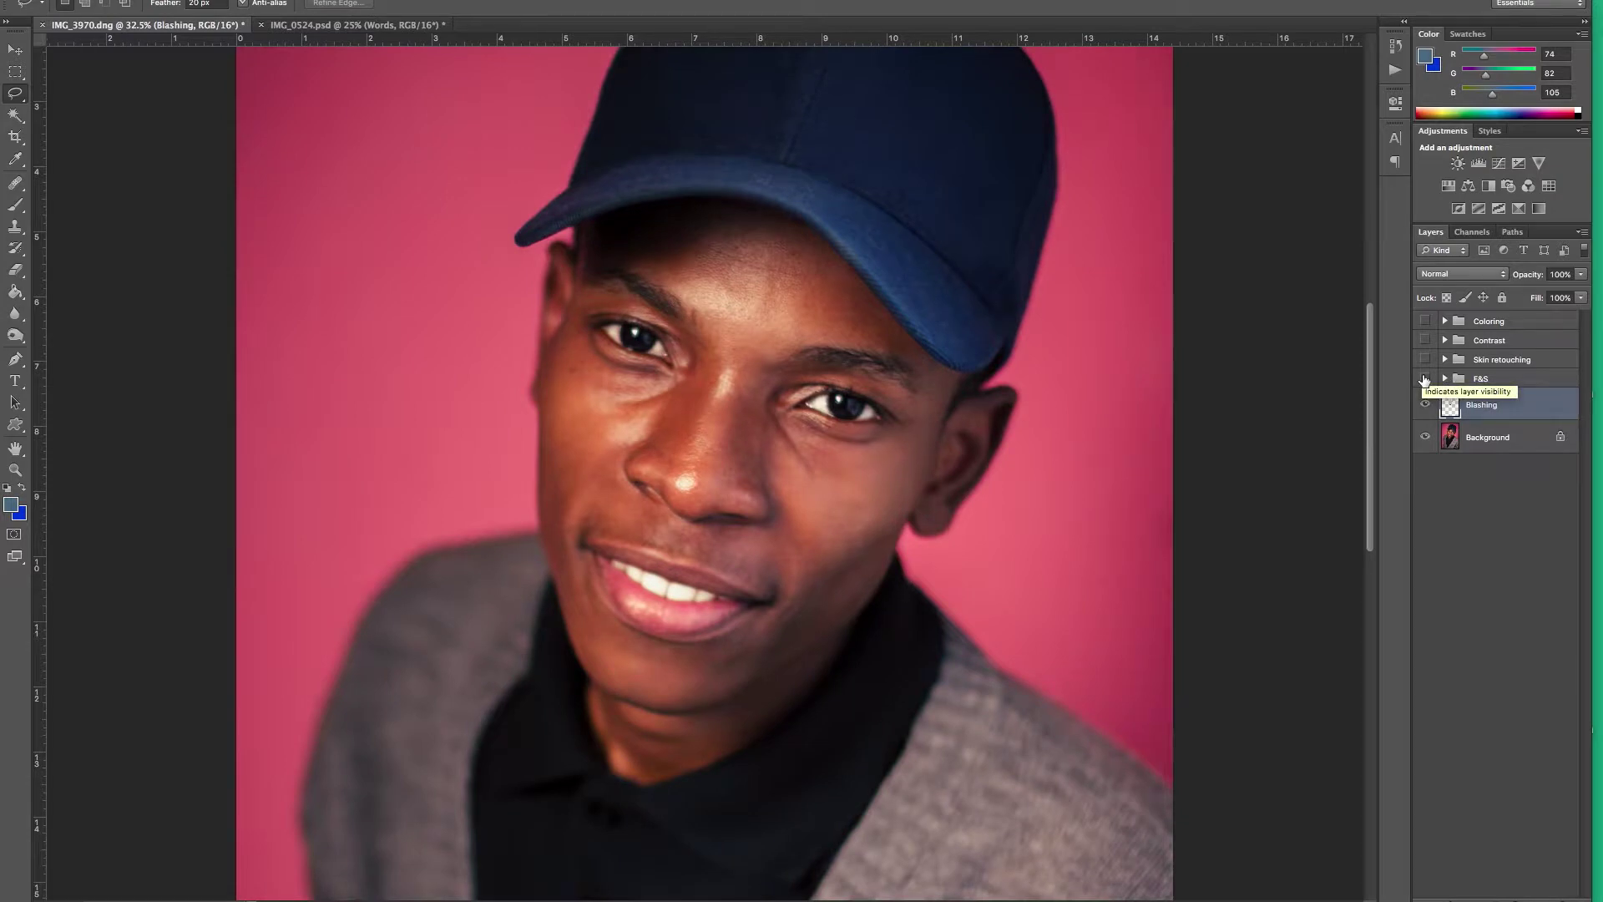
{"action": "left_click", "coordinate": [1425, 405]}
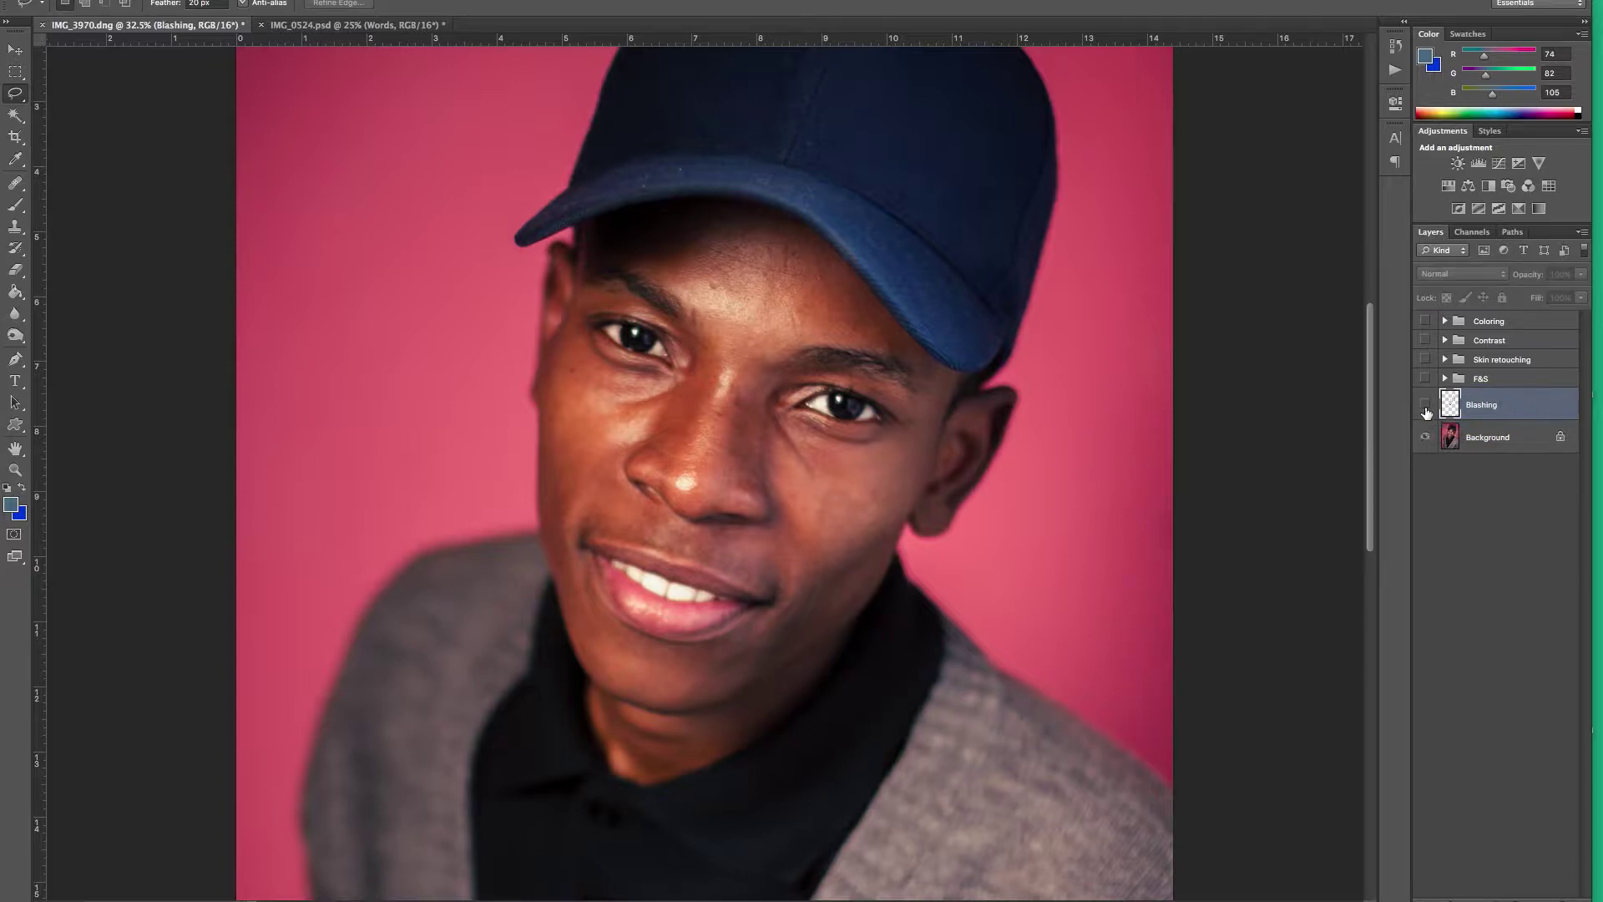
{"action": "left_click", "coordinate": [1425, 405]}
{"action": "left_click", "coordinate": [1425, 405]}
{"action": "left_click", "coordinate": [1426, 405]}
{"action": "left_click", "coordinate": [1425, 405]}
Finish toggling Blashing's visibility, leaving the Blashing layer visible.
{"action": "left_click", "coordinate": [1425, 405]}
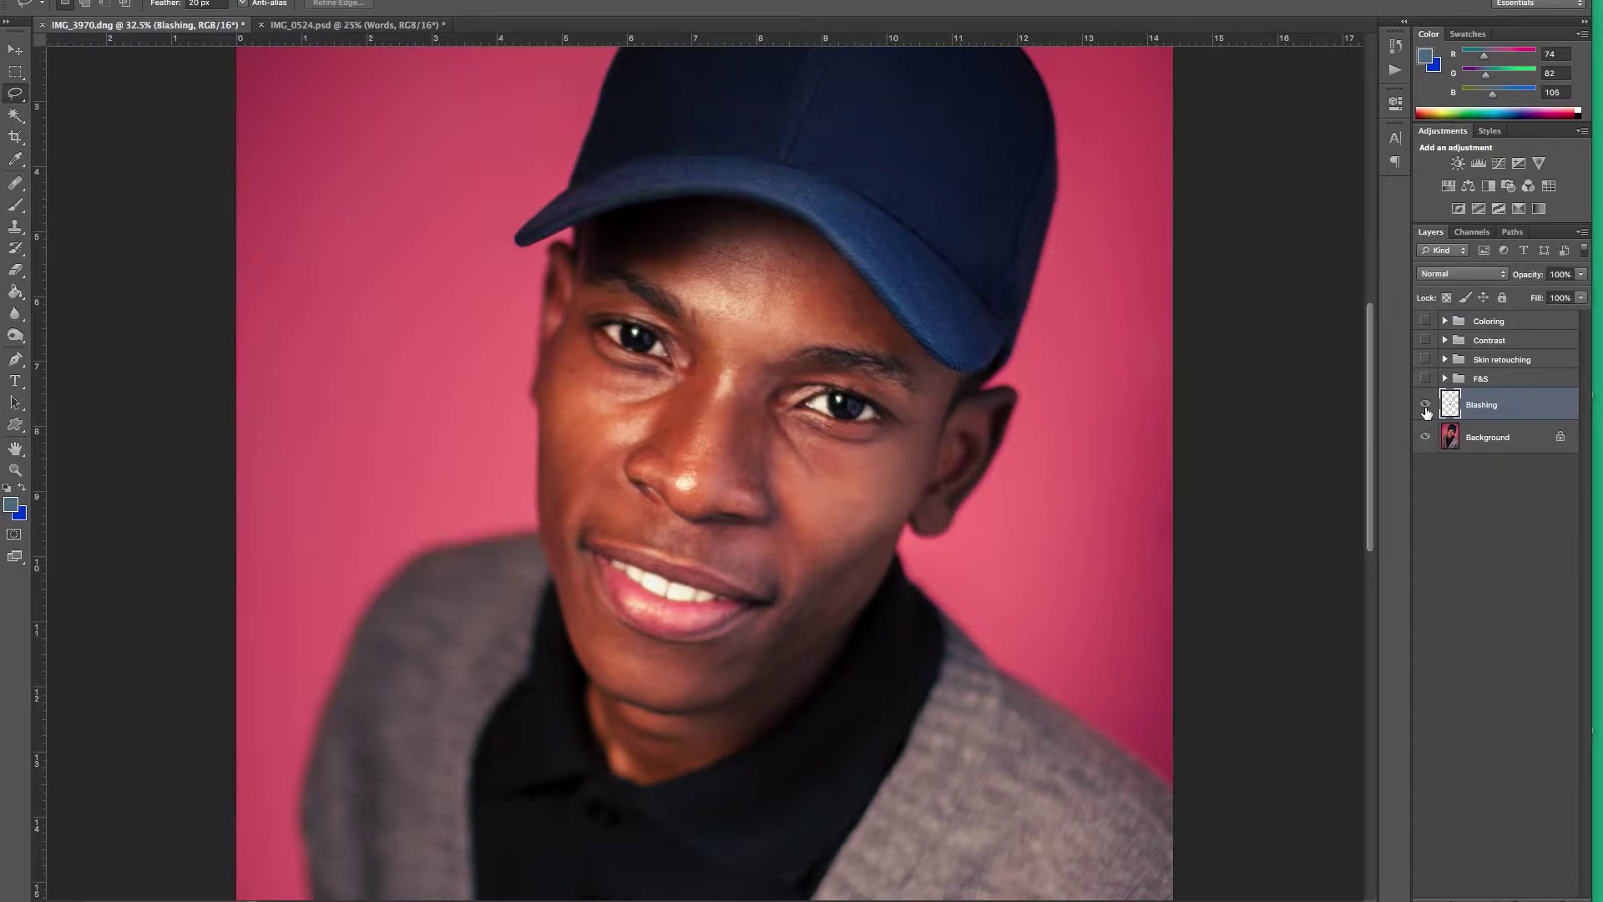
{"action": "left_click", "coordinate": [1425, 405]}
{"action": "left_click", "coordinate": [1426, 405]}
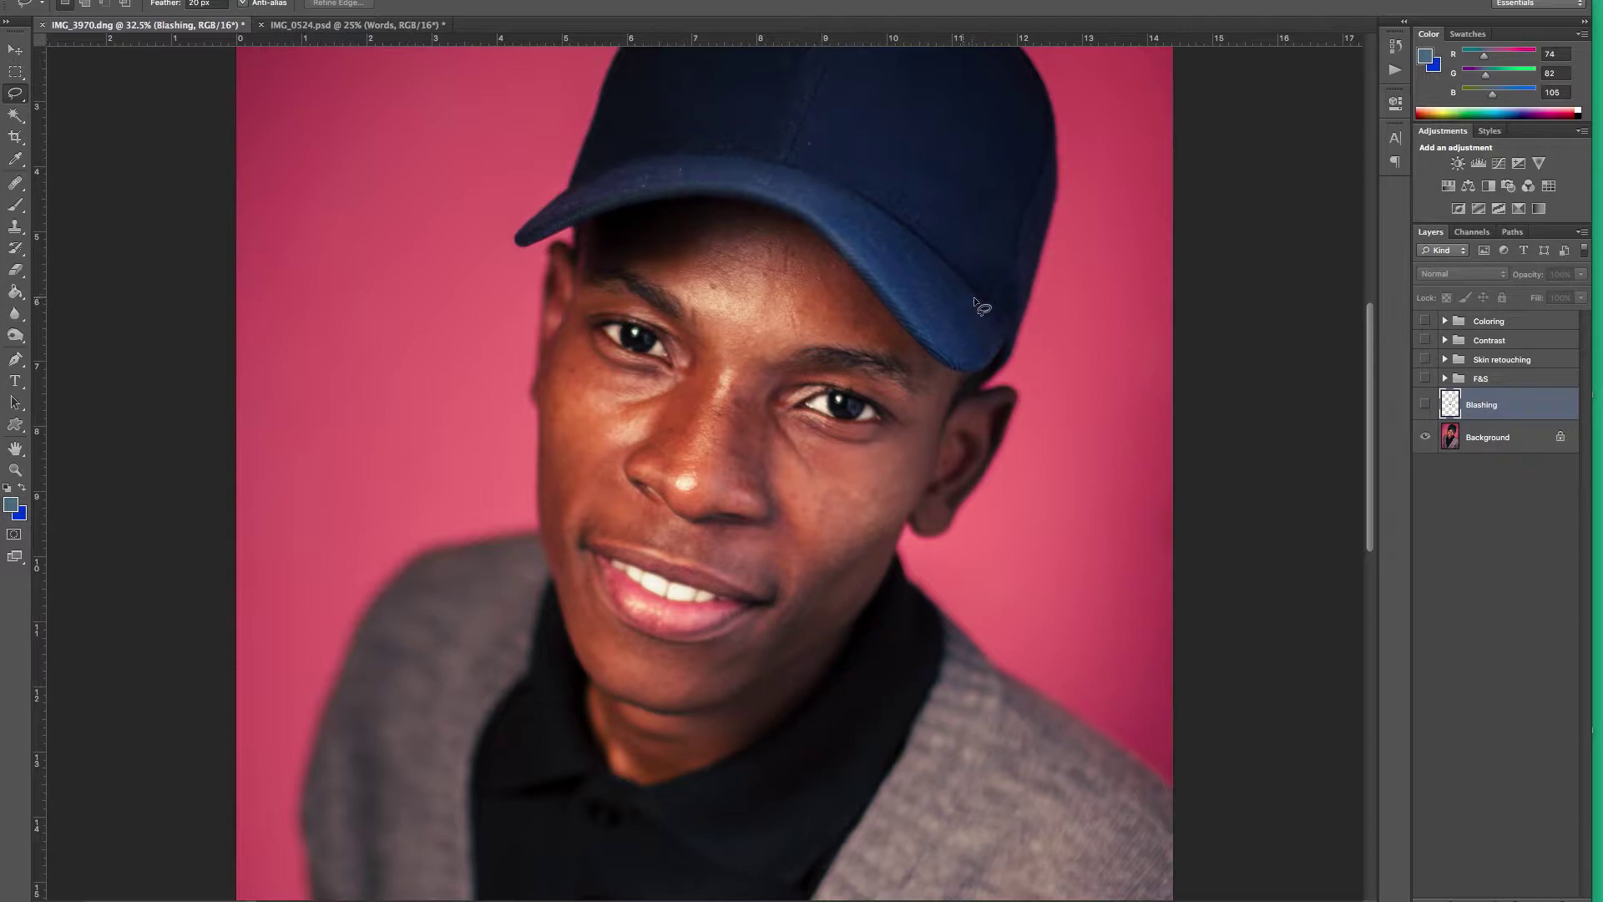
{"action": "left_click", "coordinate": [1426, 405]}
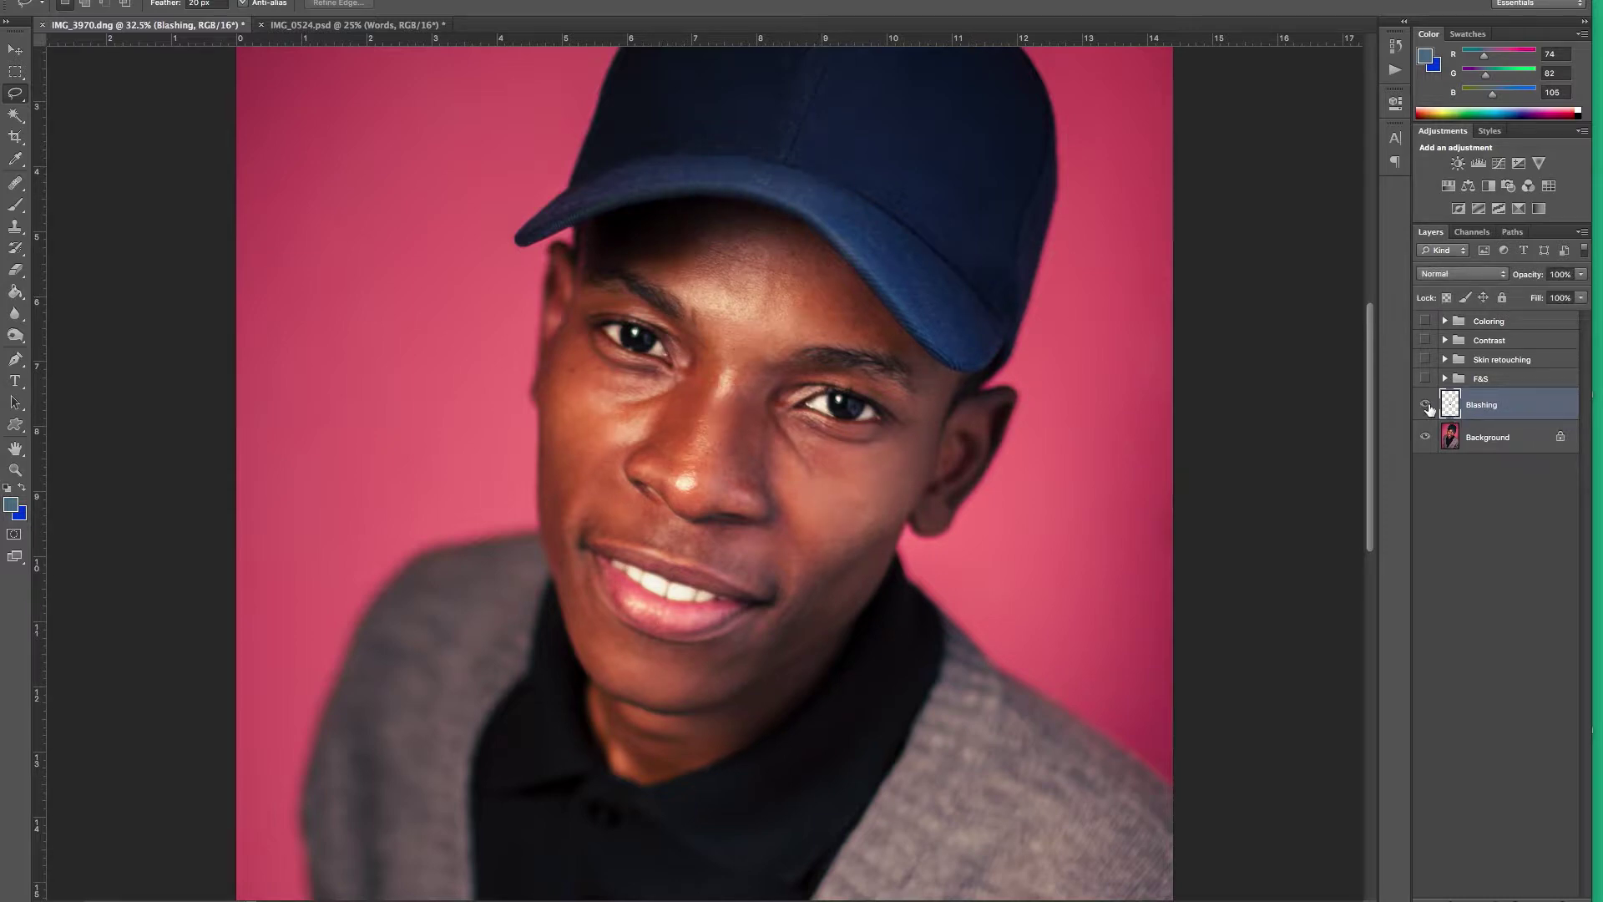
{"action": "left_click", "coordinate": [1425, 405]}
{"action": "left_click", "coordinate": [1425, 405]}
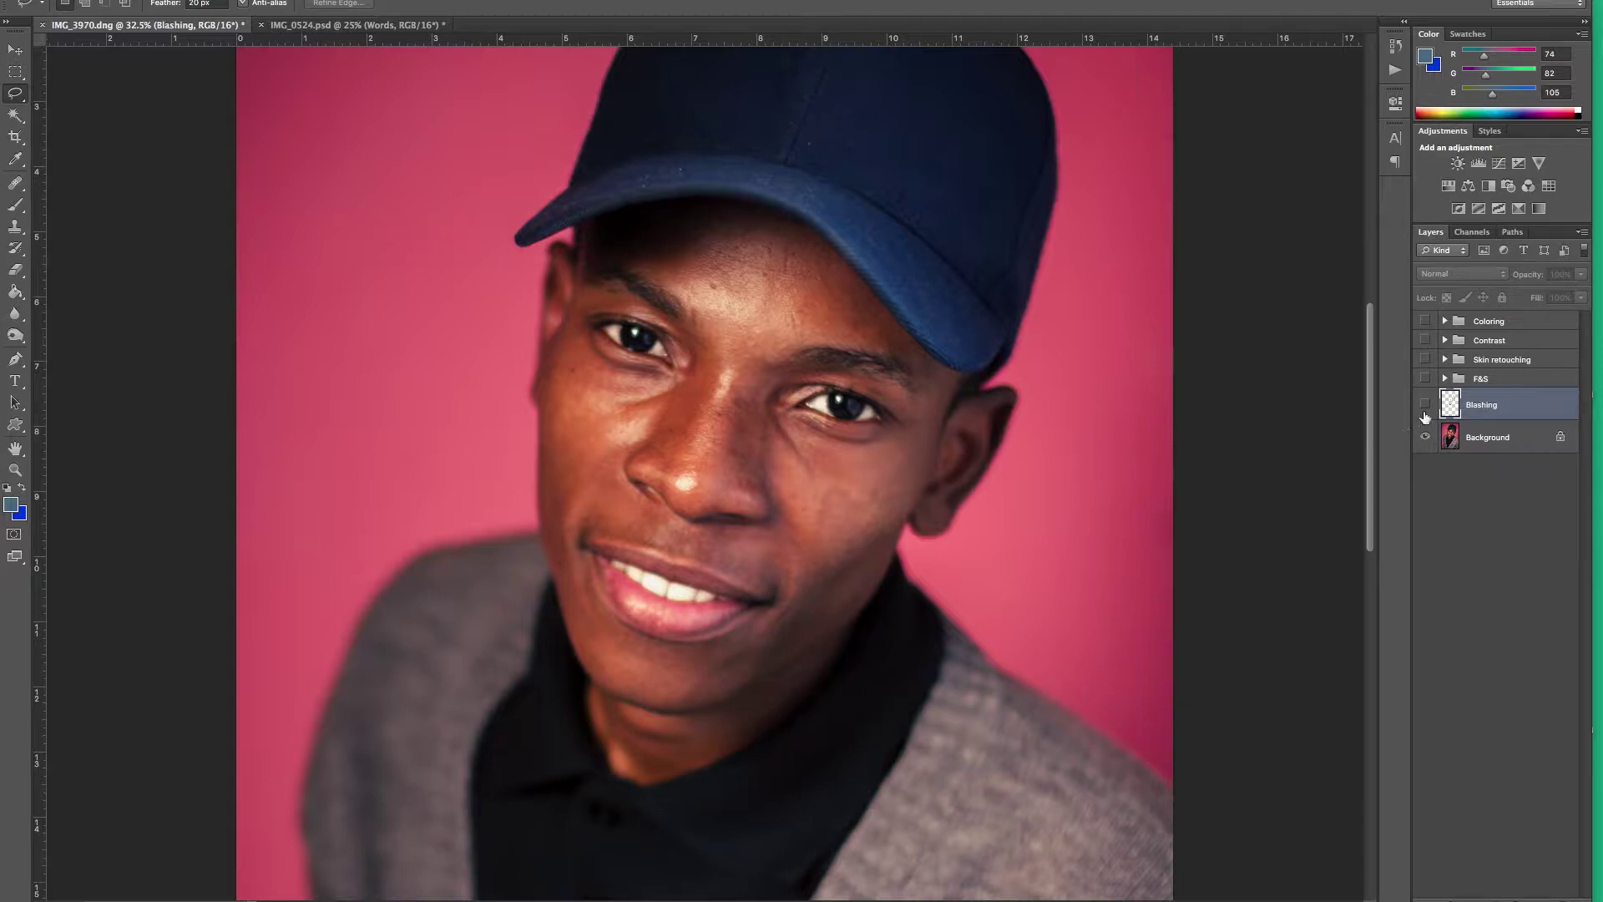
{"action": "left_click", "coordinate": [1425, 407]}
{"action": "left_click", "coordinate": [1425, 407]}
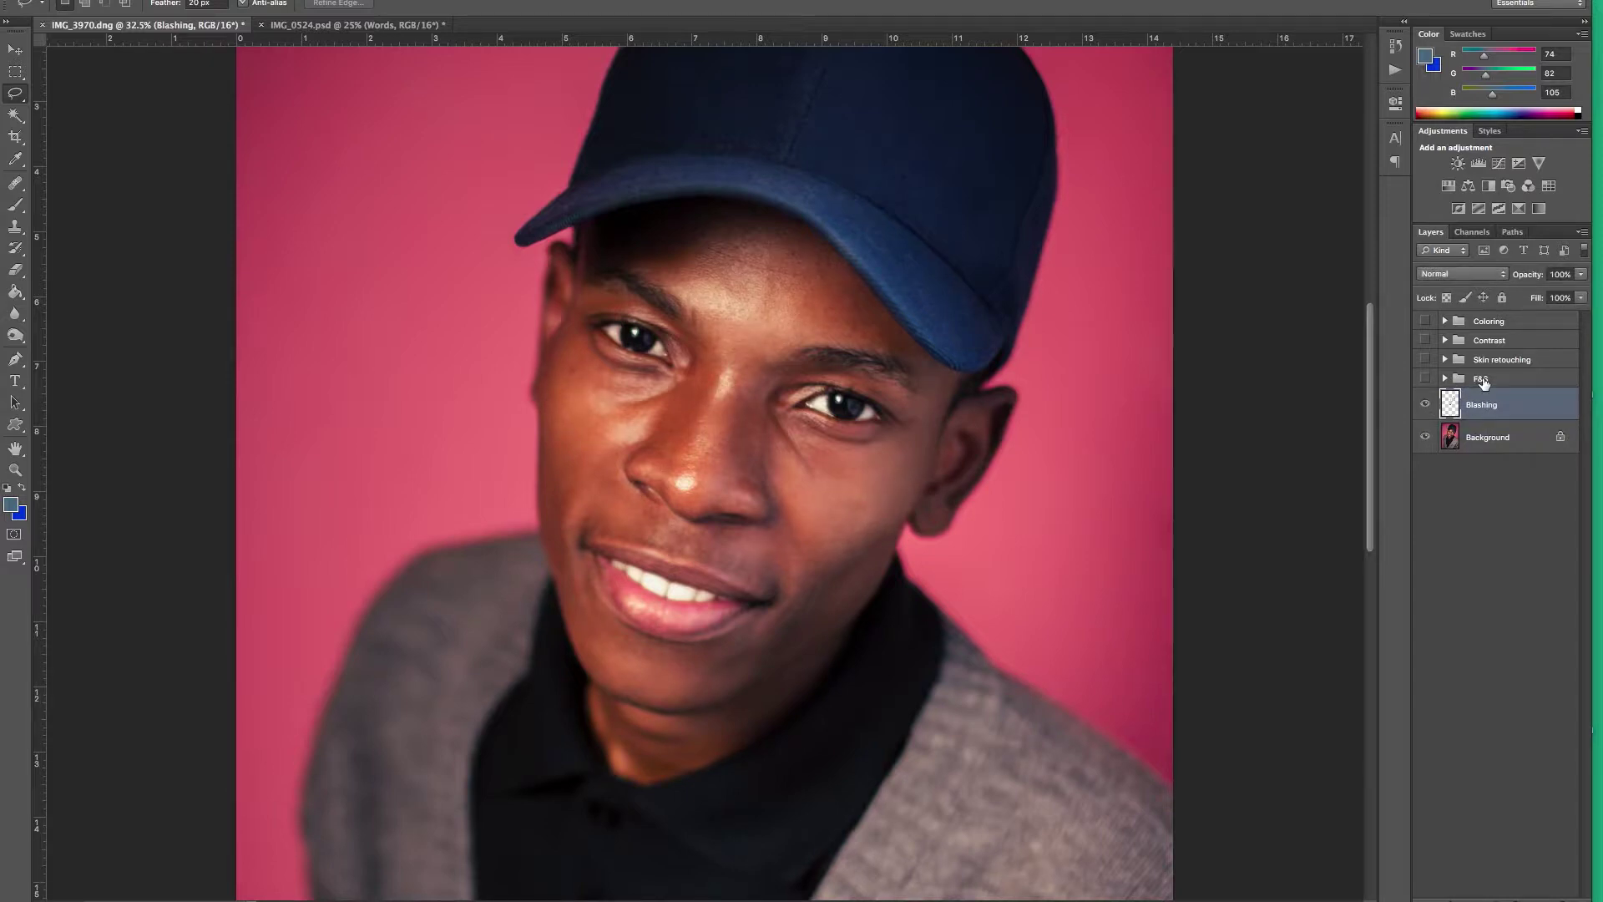
{"action": "left_click", "coordinate": [1447, 380]}
Show the F&S group again and check that Layer 2 copy blends as Linear Light.
{"action": "left_click", "coordinate": [1446, 380]}
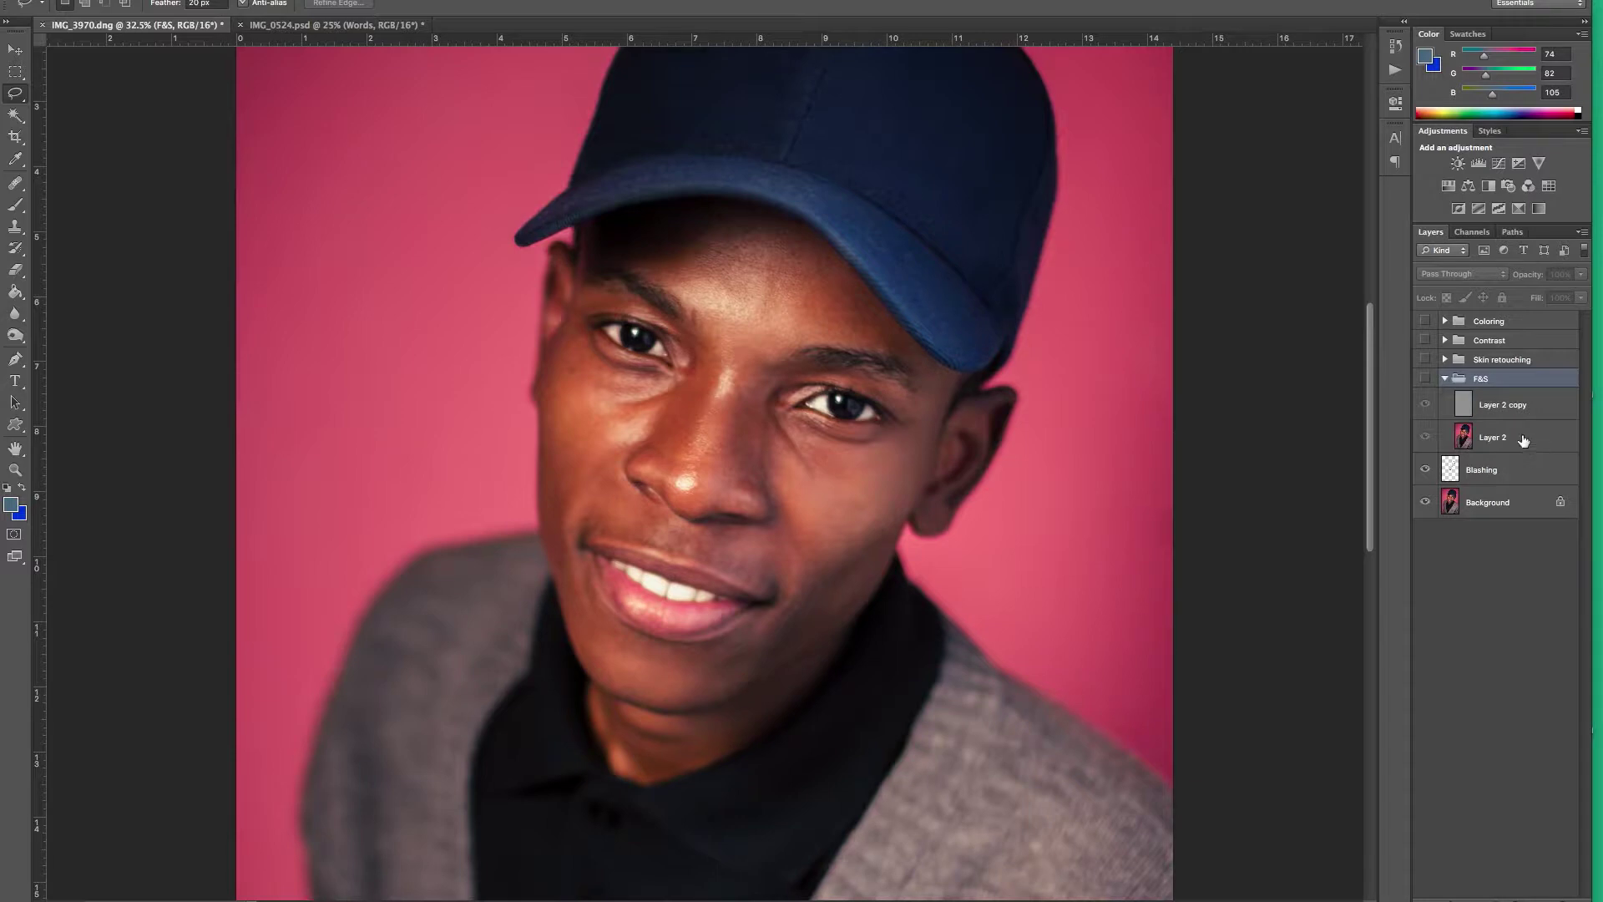
{"action": "left_click", "coordinate": [1523, 440]}
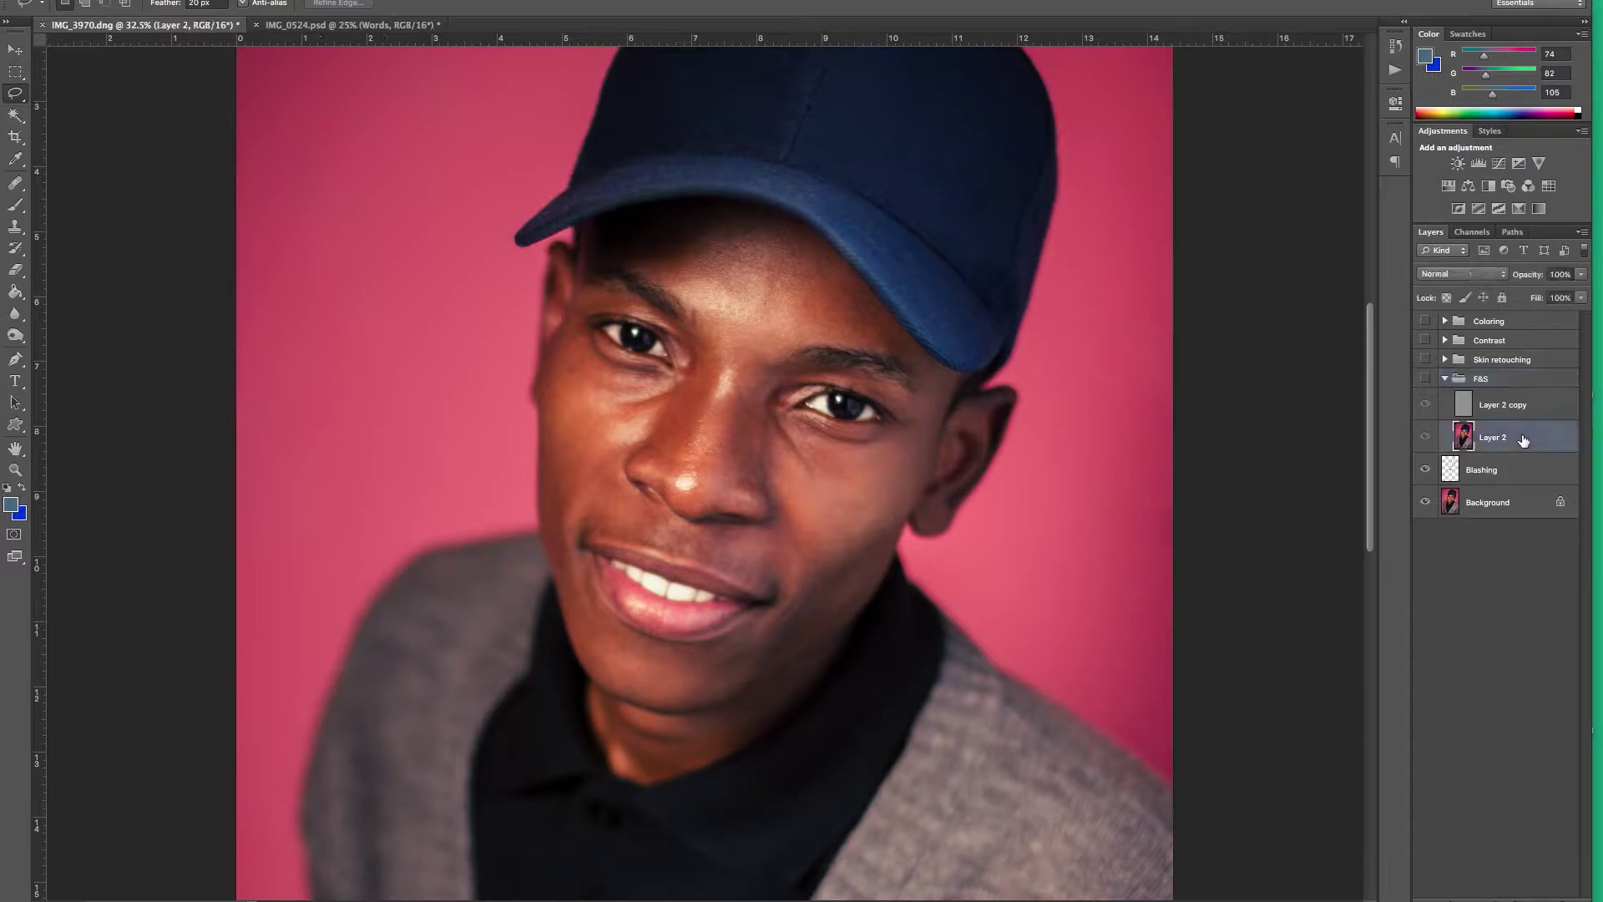
{"action": "left_click", "coordinate": [1426, 380]}
{"action": "left_click", "coordinate": [1500, 406]}
{"action": "left_click", "coordinate": [1507, 409]}
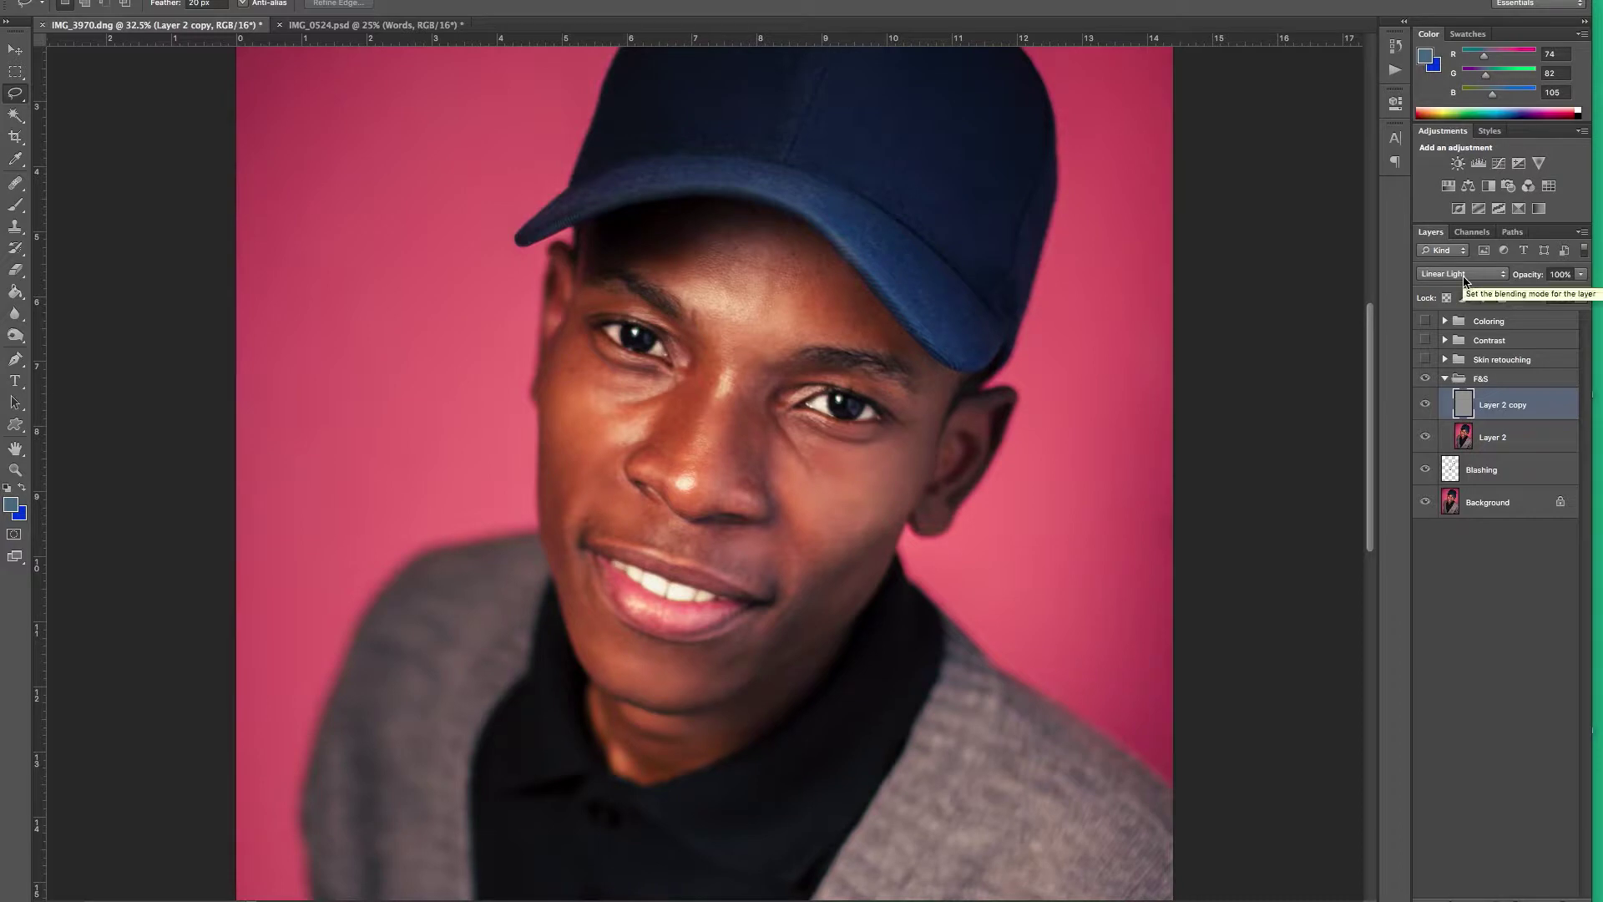
{"action": "left_click", "coordinate": [1445, 379]}
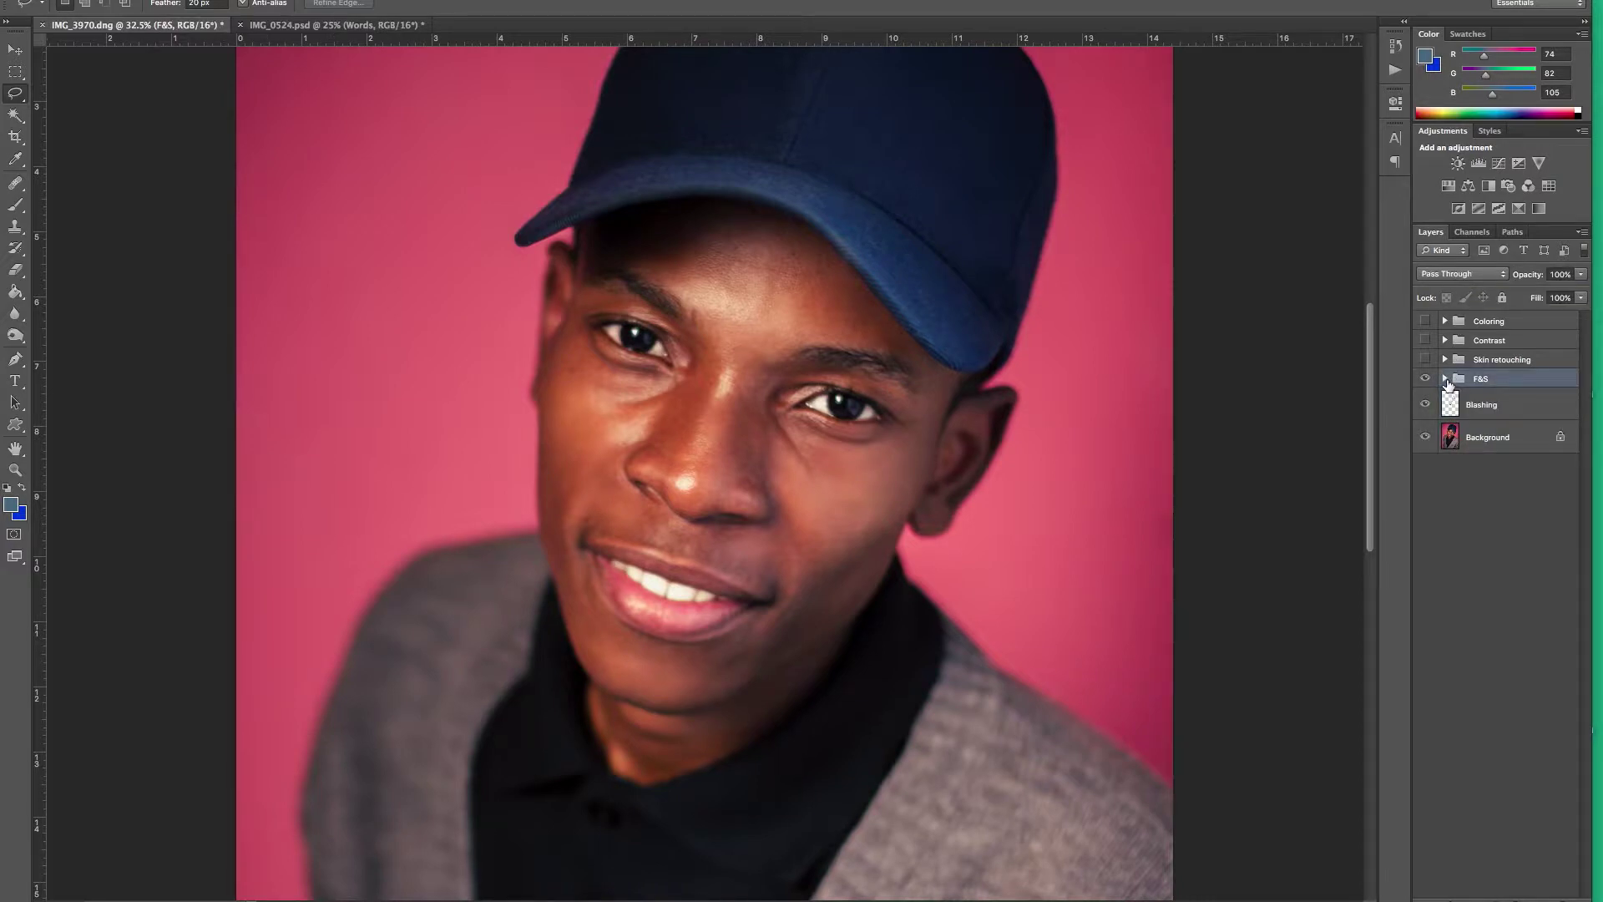
{"action": "left_click", "coordinate": [1493, 362]}
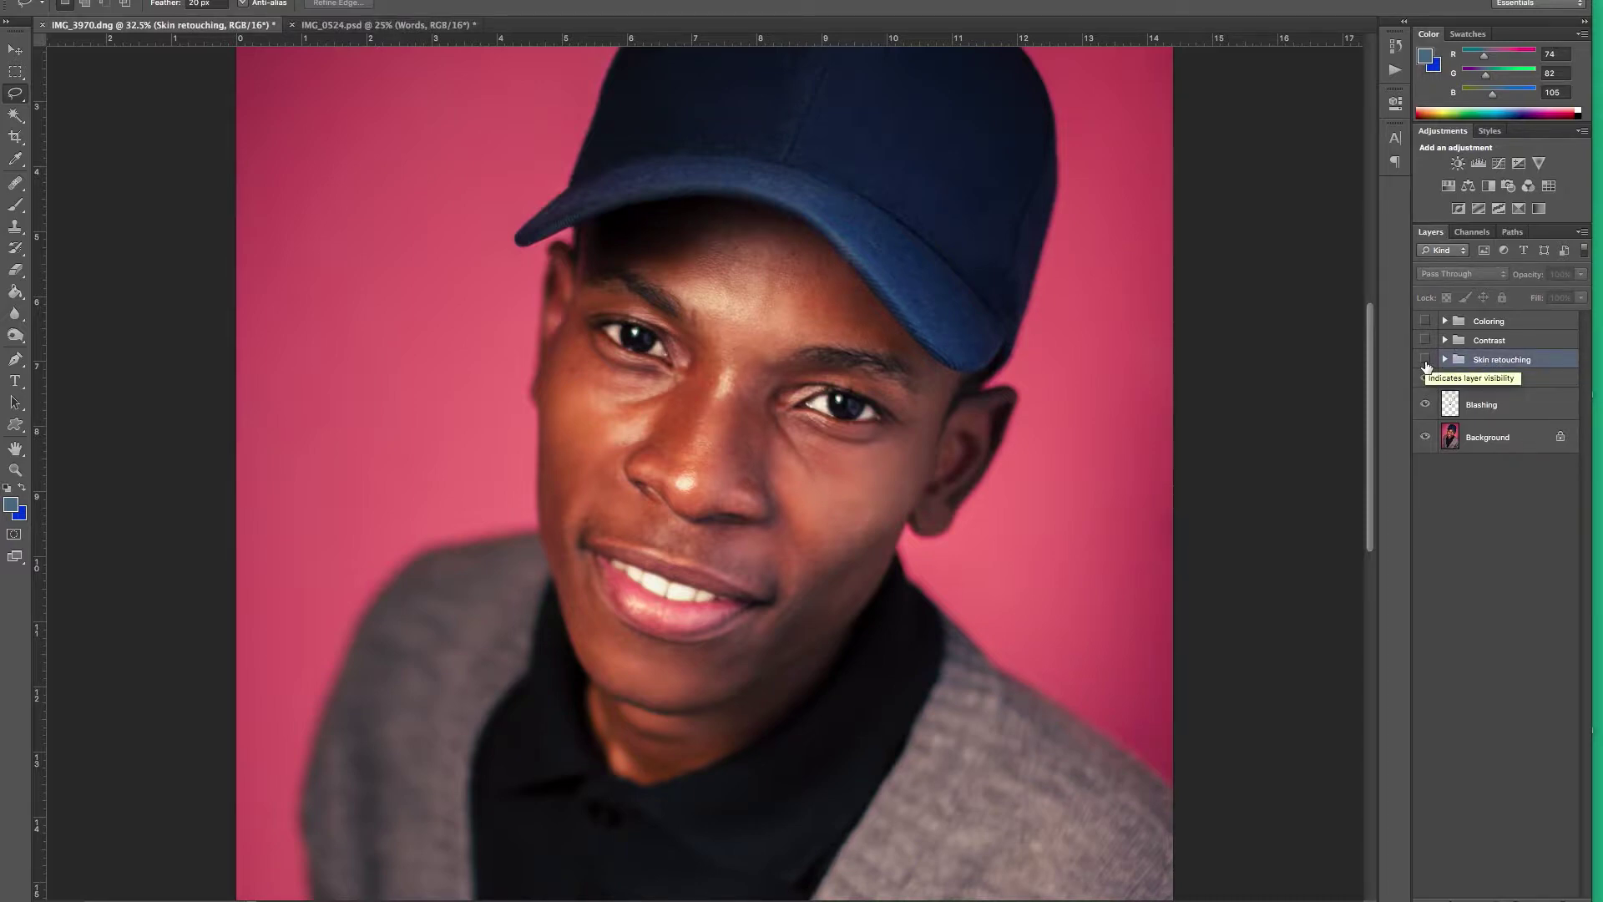
Show the Skin retouching group and inspect its Dodge and Burn curves layers and black masks.
{"action": "left_click", "coordinate": [1425, 359]}
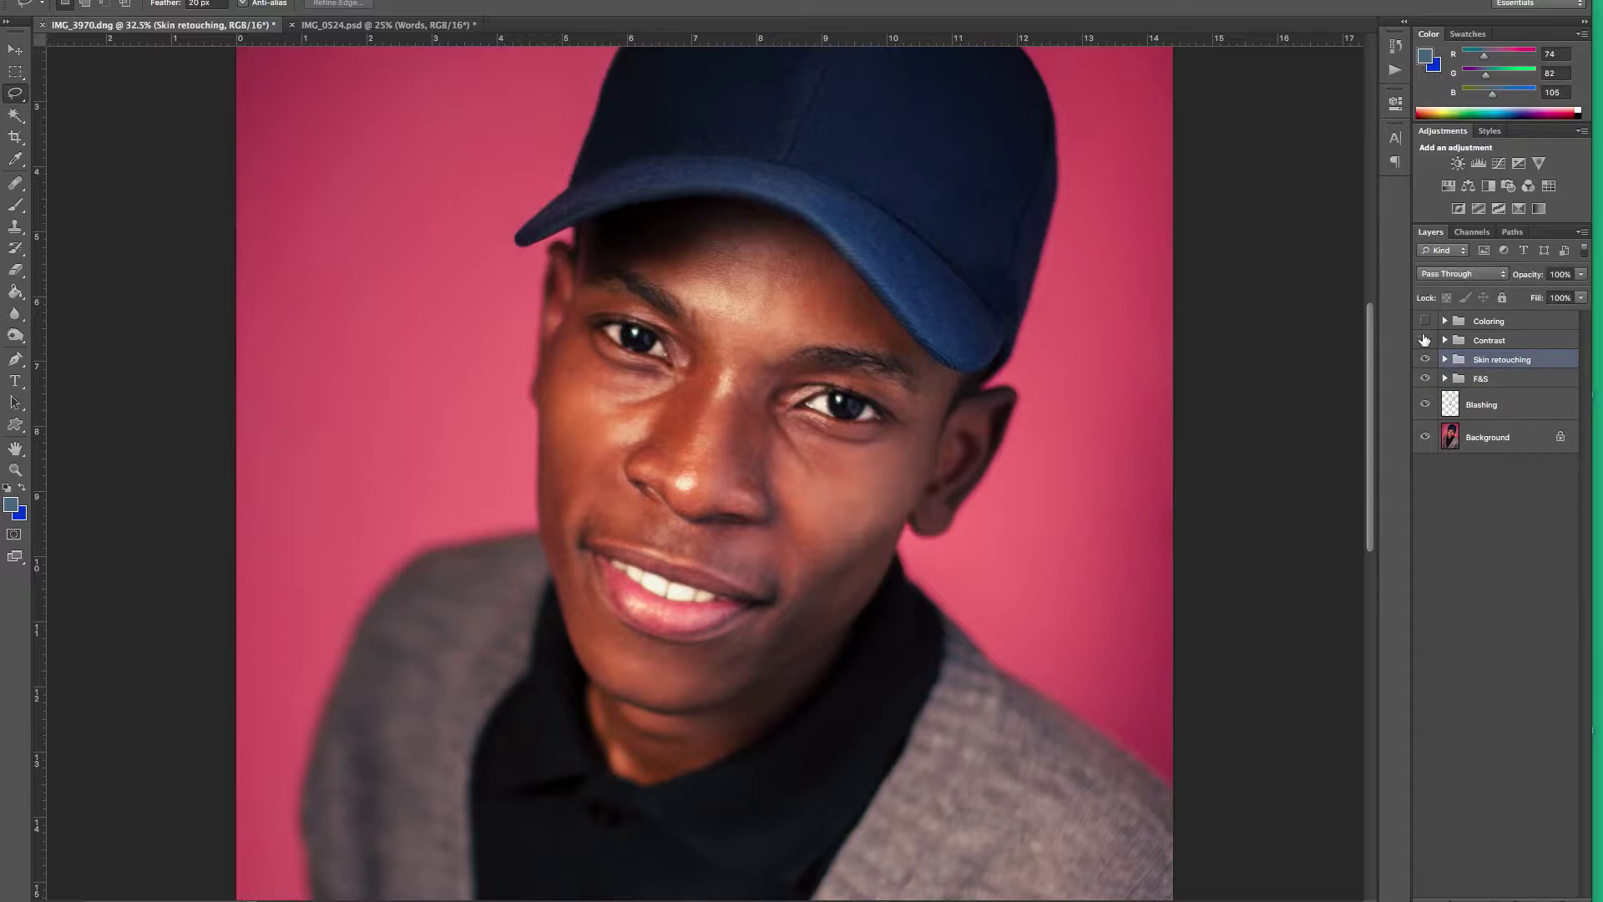
{"action": "left_click", "coordinate": [1445, 359]}
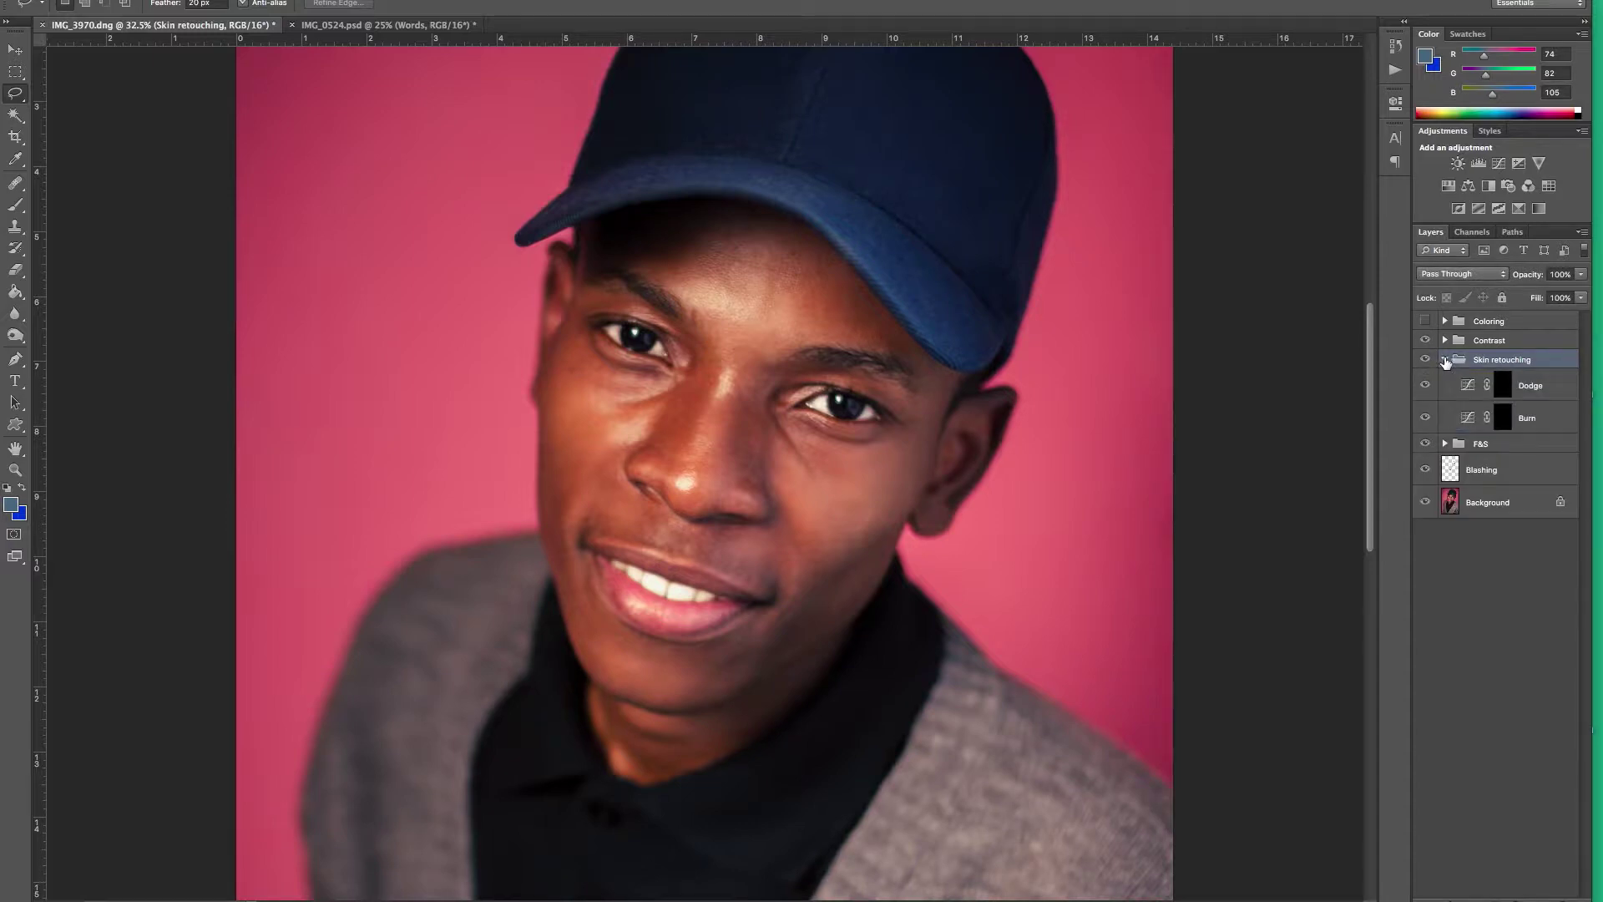
{"action": "left_click", "coordinate": [1539, 384]}
{"action": "left_click", "coordinate": [1533, 422], "text": "shift"}
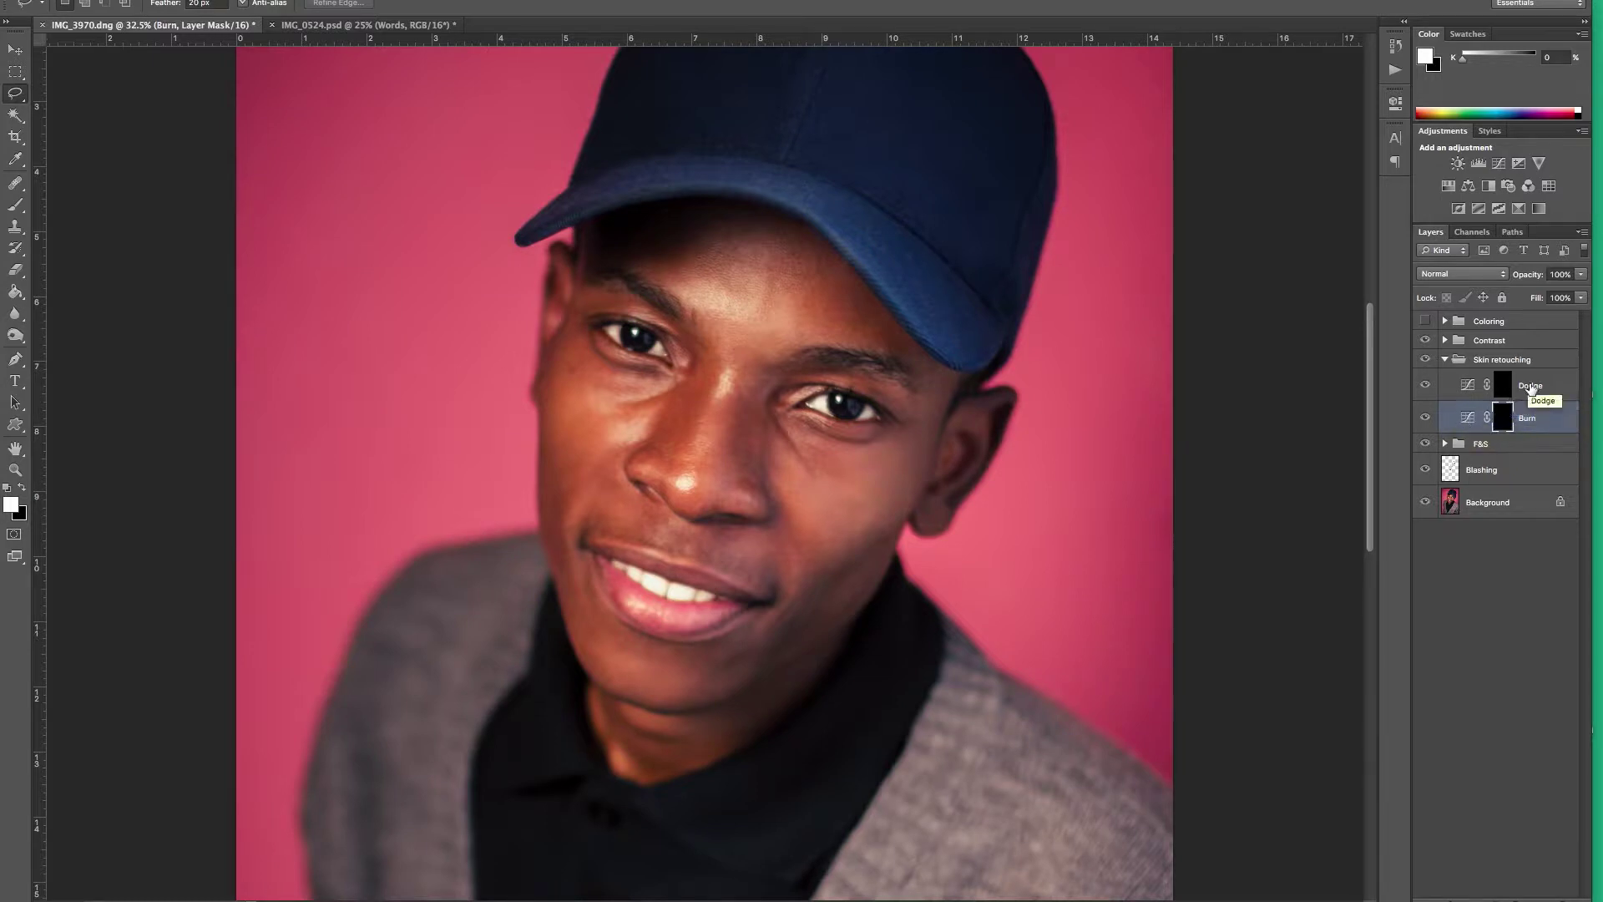
{"action": "left_click", "coordinate": [1528, 389]}
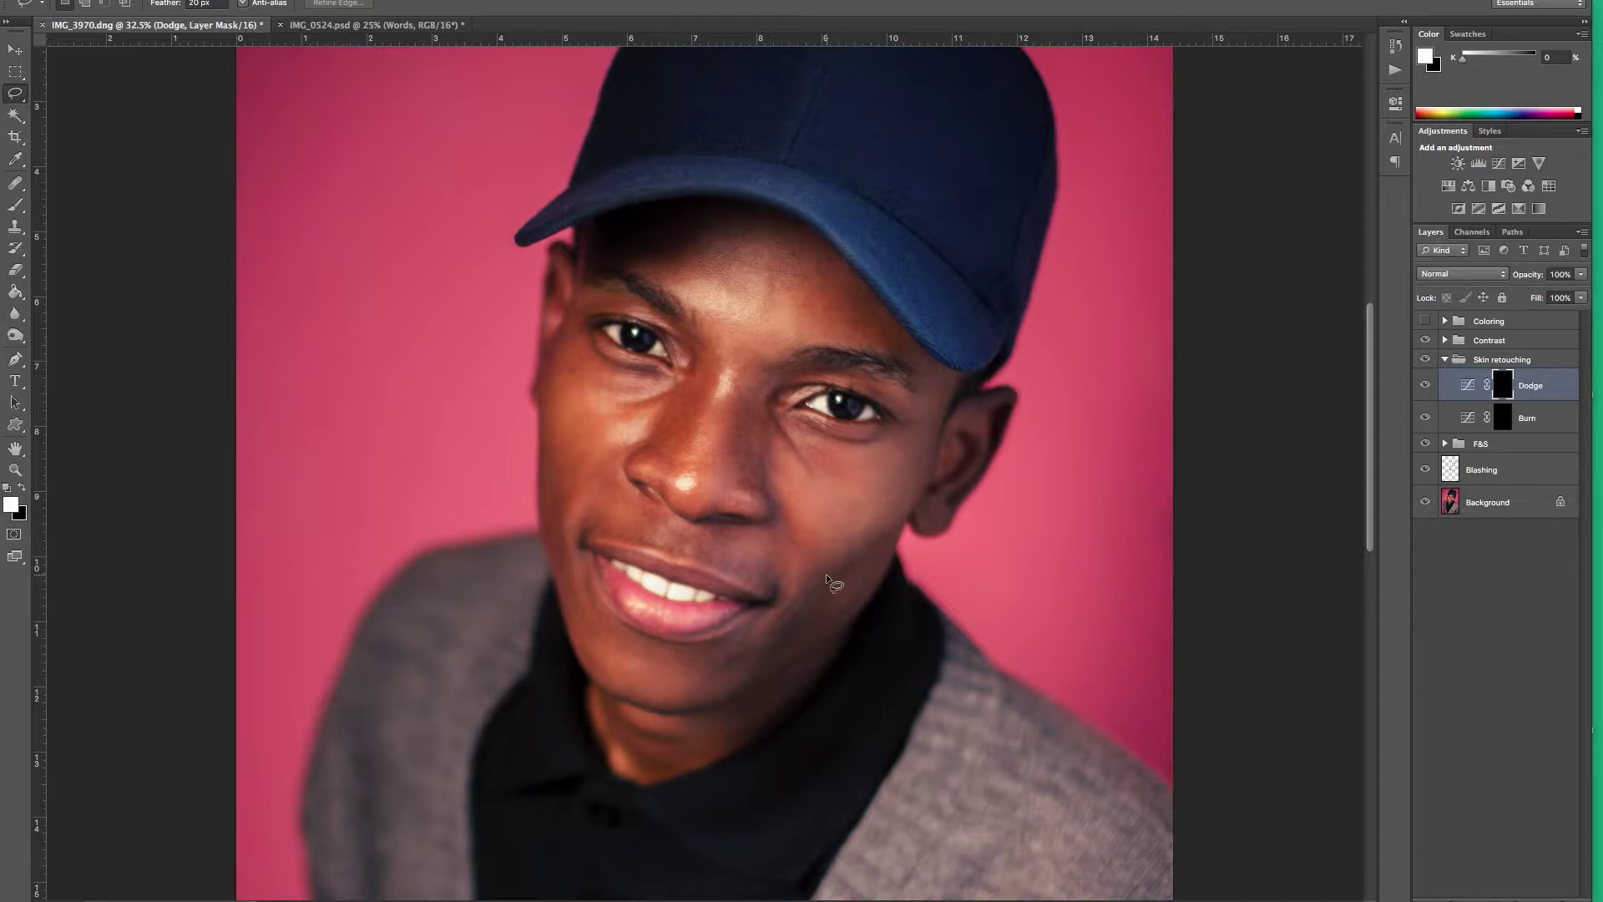
{"action": "left_click", "coordinate": [1503, 419]}
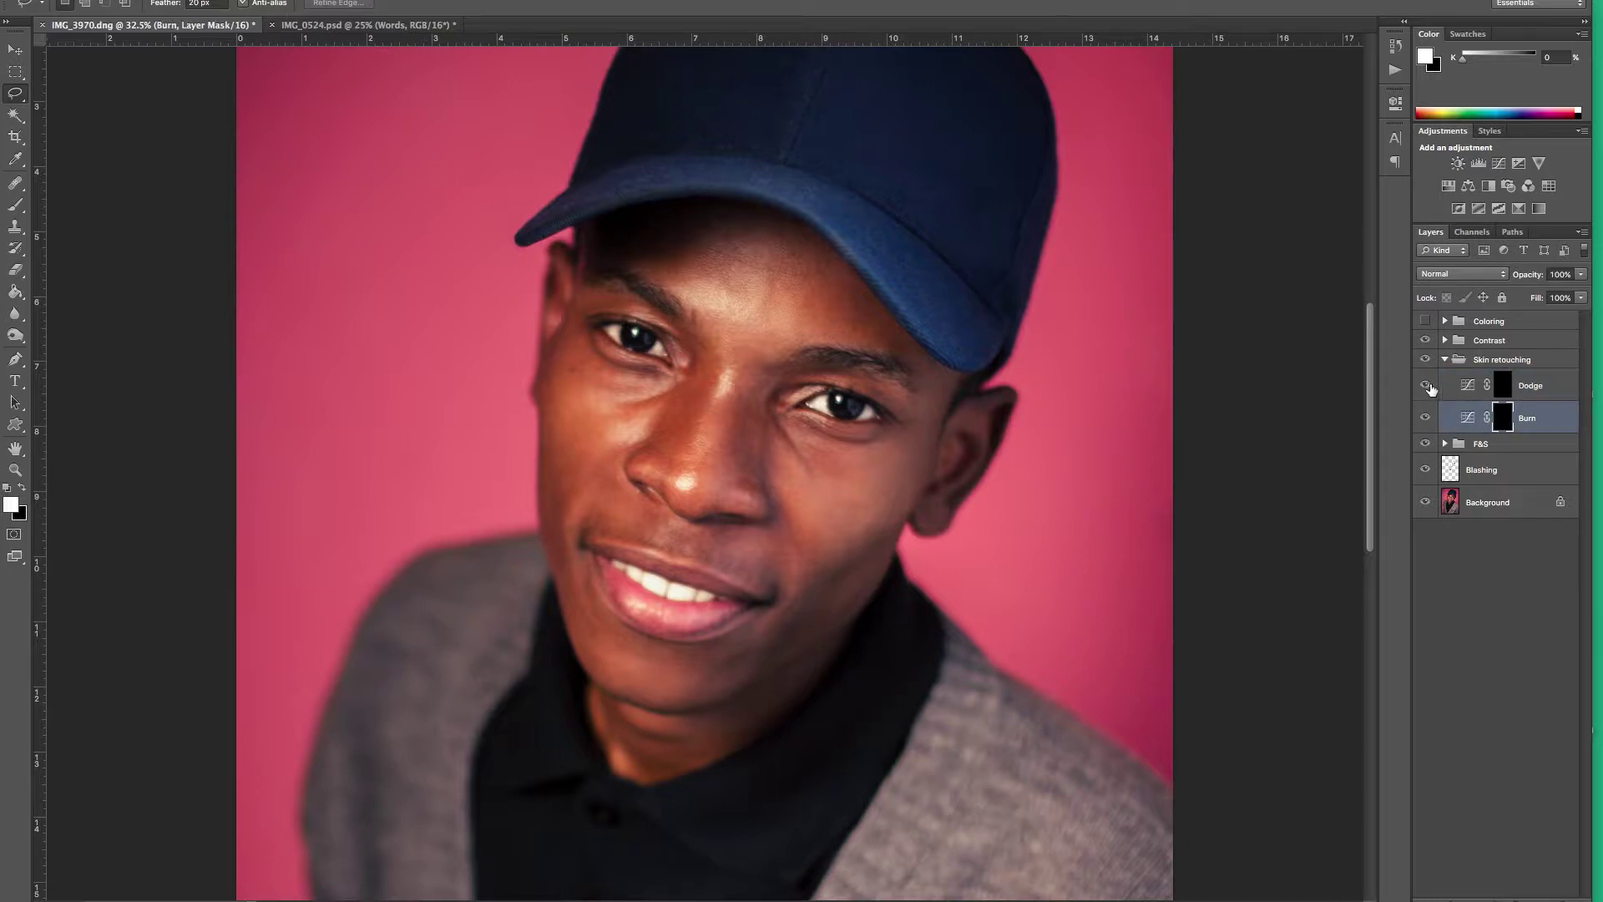
{"action": "left_click", "coordinate": [1532, 386]}
{"action": "left_click", "coordinate": [1528, 421], "text": "shift"}
{"action": "left_click", "coordinate": [1466, 426]}
Review the Burn and Dodge curves in Properties, ending on the Dodge layer's mask.
{"action": "double_click", "coordinate": [1467, 424]}
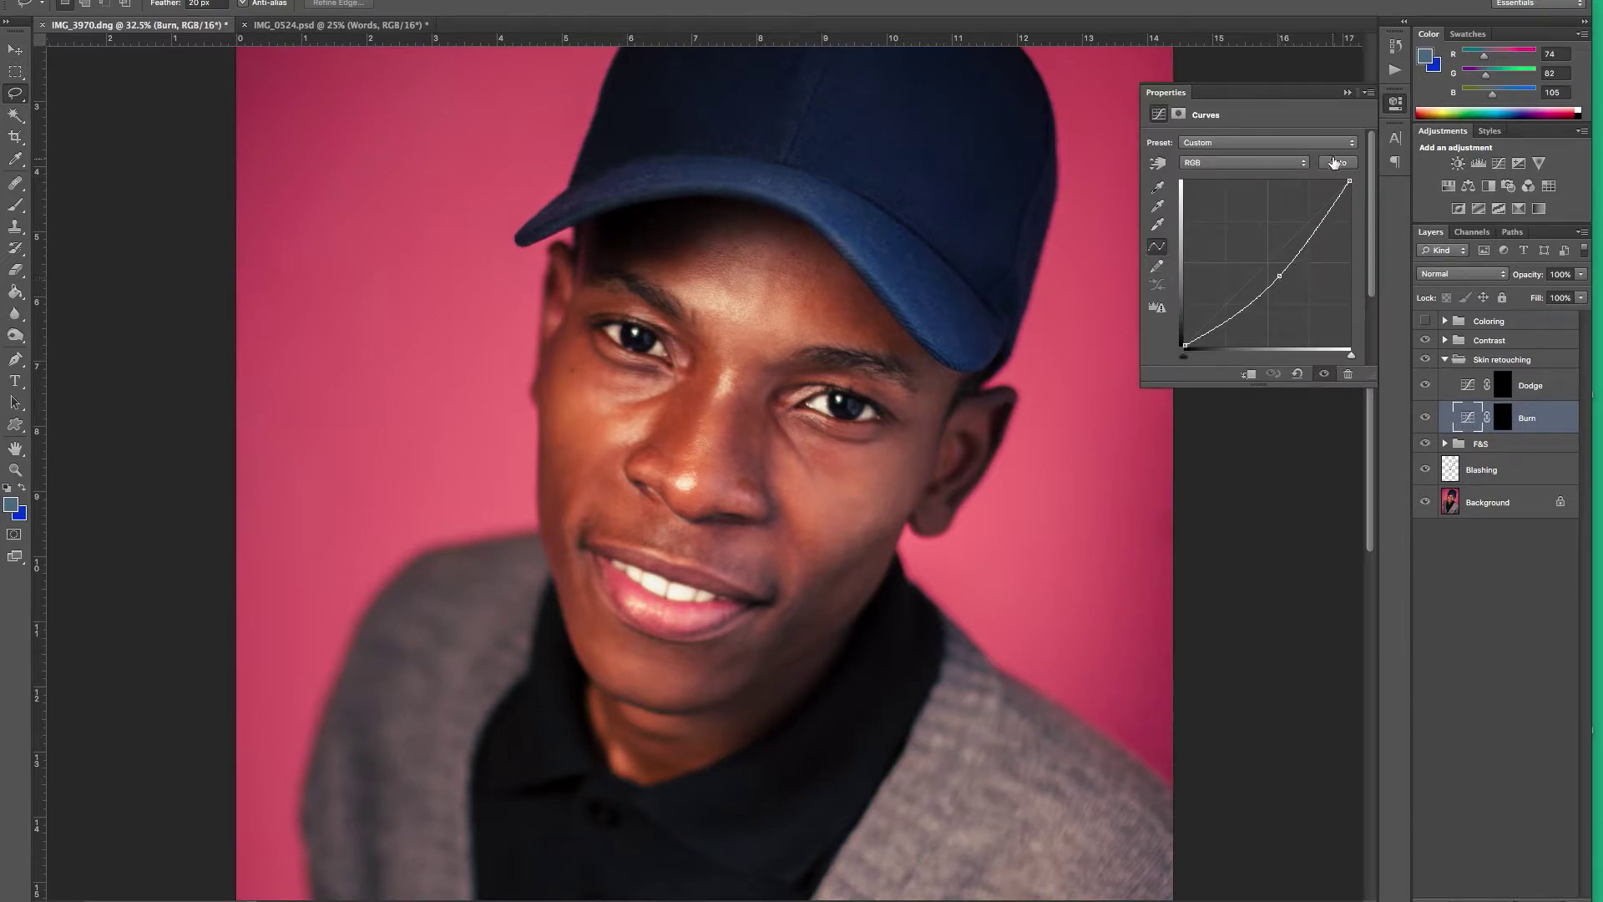
{"action": "left_click", "coordinate": [1348, 93]}
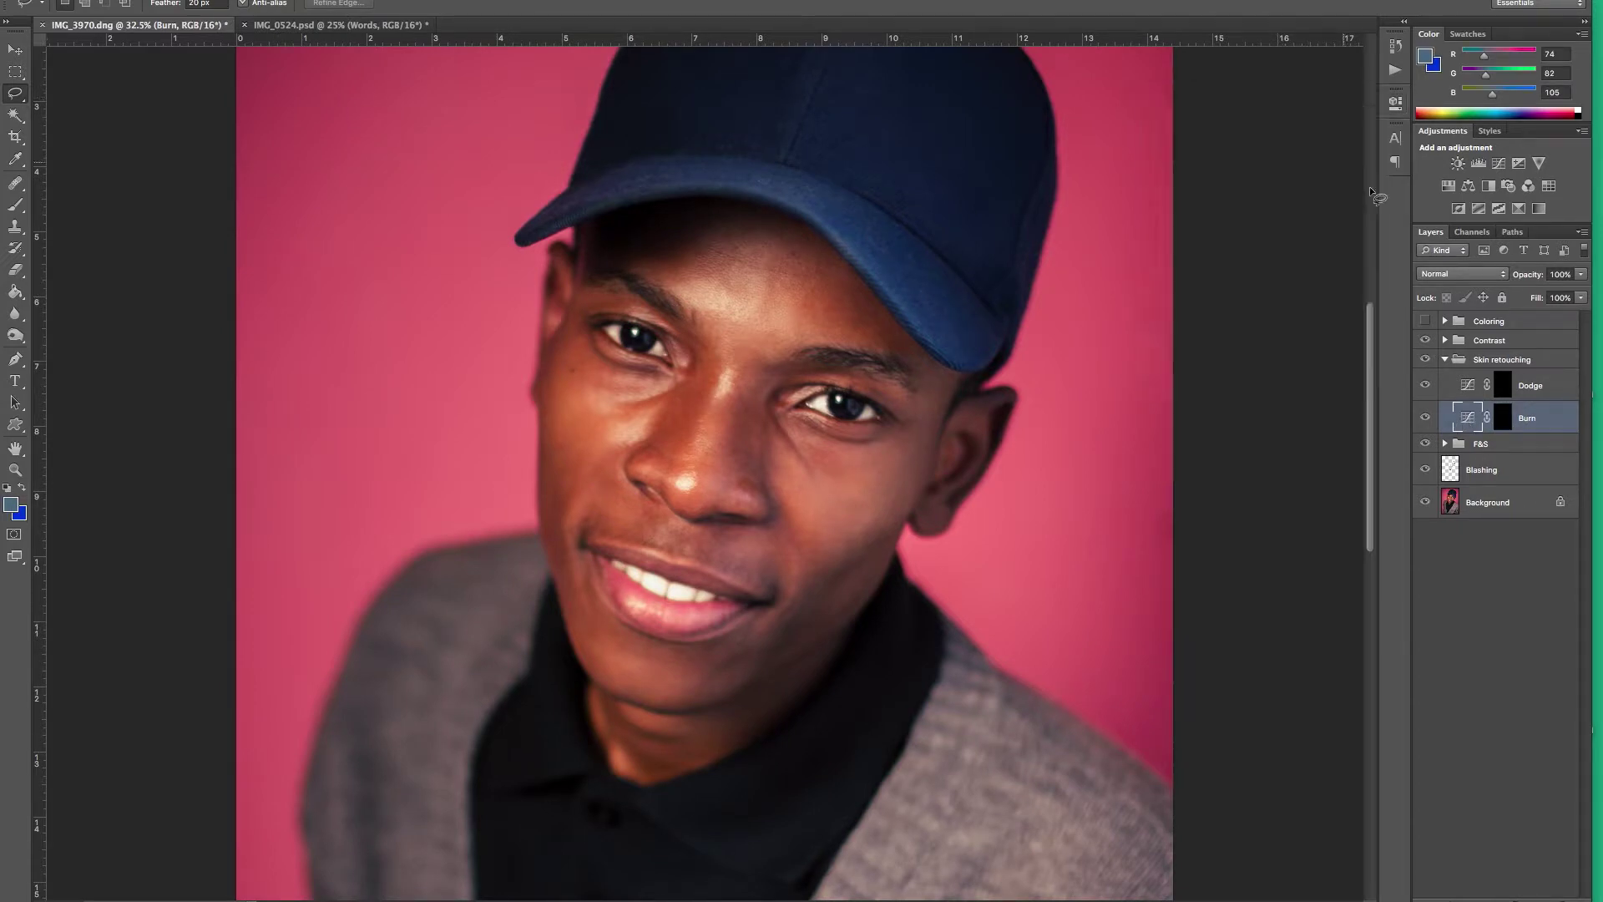
{"action": "double_click", "coordinate": [1461, 382]}
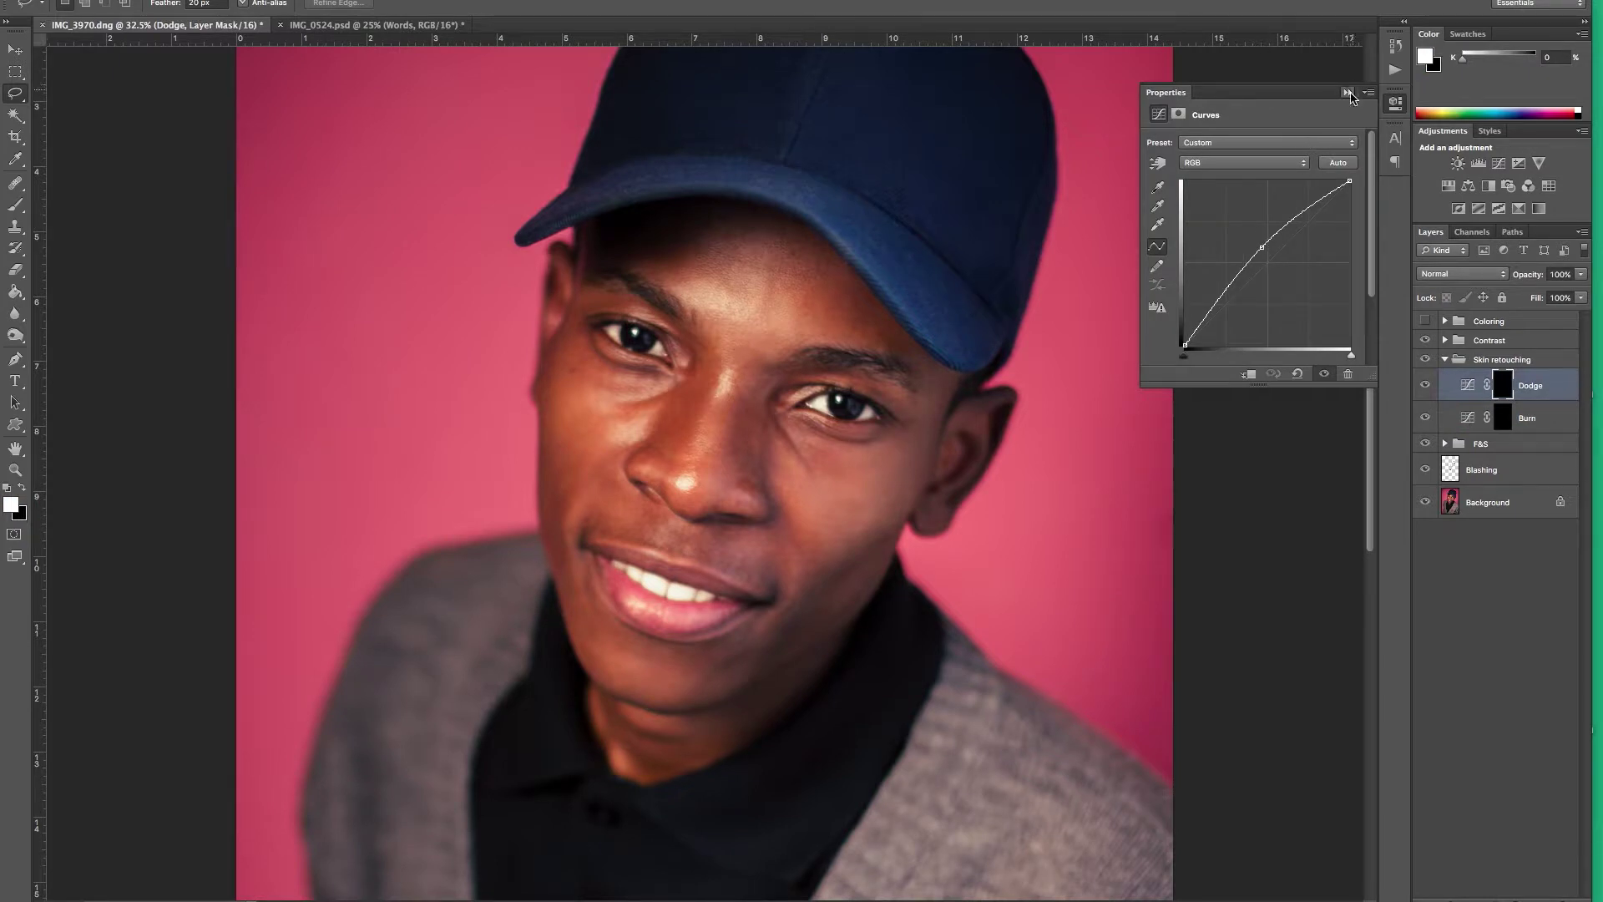
{"action": "left_click", "coordinate": [1348, 93]}
{"action": "left_click", "coordinate": [1501, 425]}
{"action": "left_click", "coordinate": [1506, 384]}
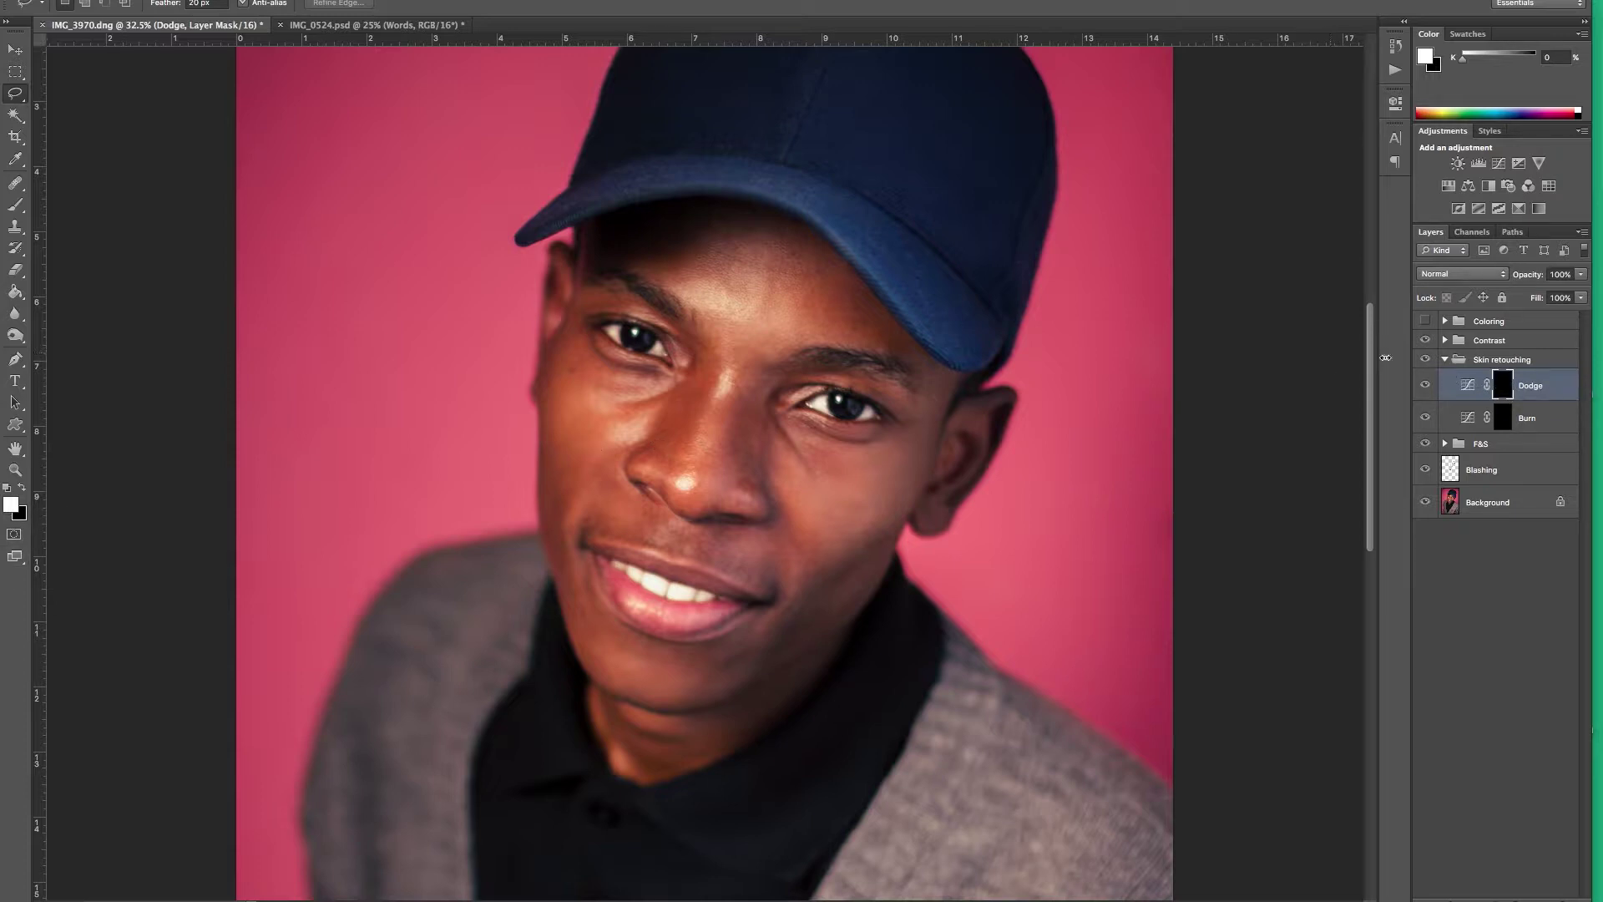
Inspect the Contrast group's Soft Light Dodge and Burn layers and switch to the Burn Tool.
{"action": "left_click", "coordinate": [1445, 359]}
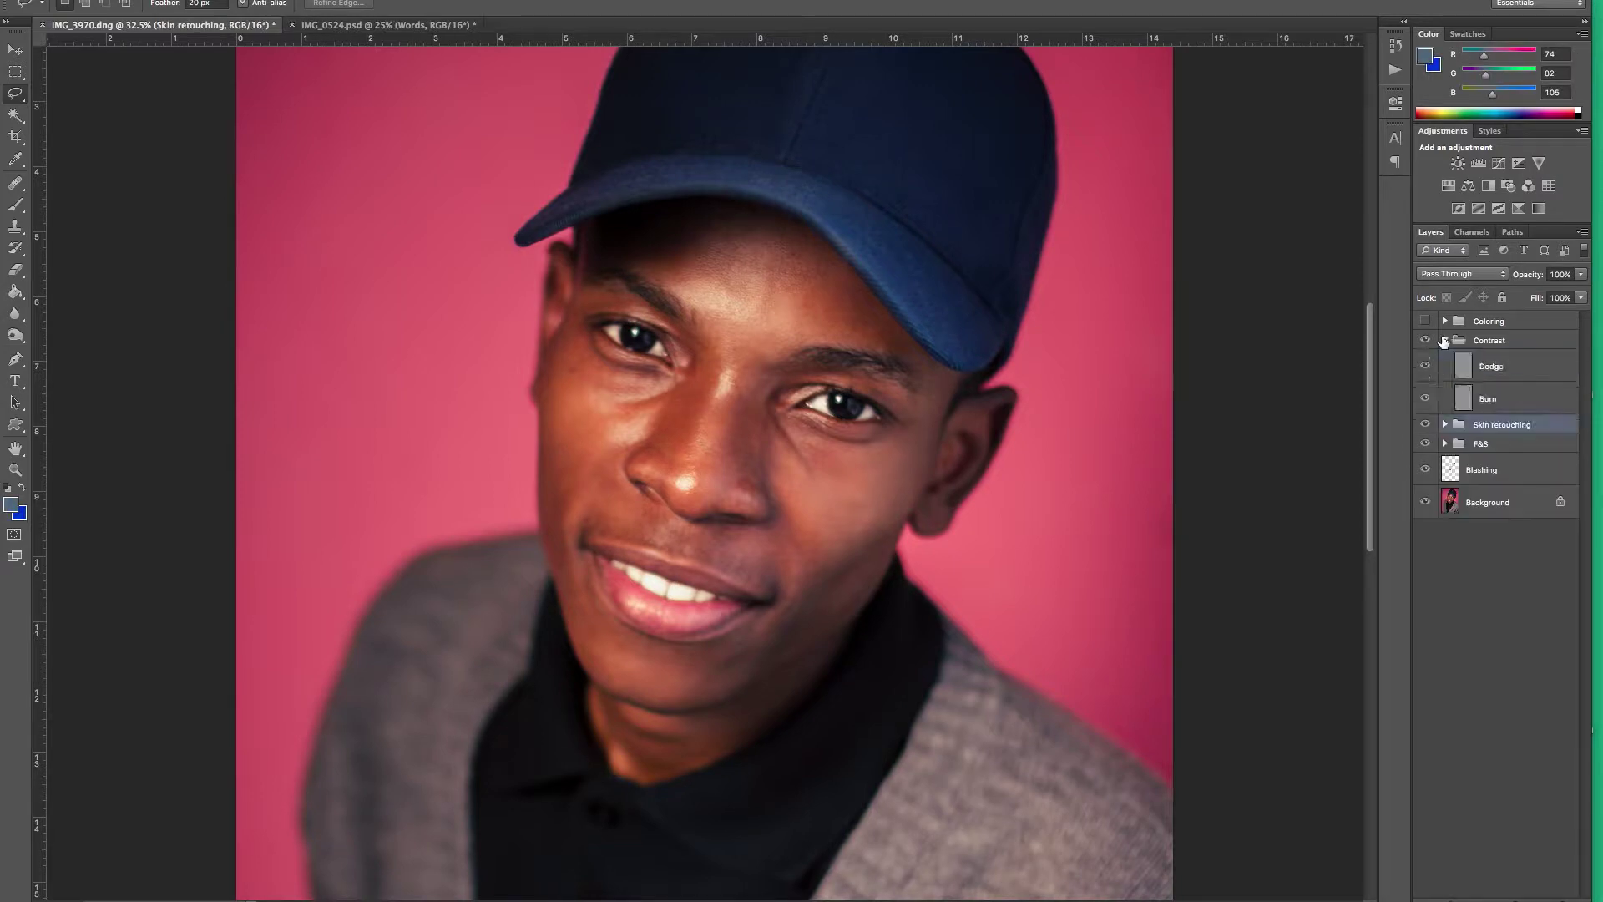
{"action": "left_click", "coordinate": [1519, 369]}
{"action": "left_click", "coordinate": [1510, 400]}
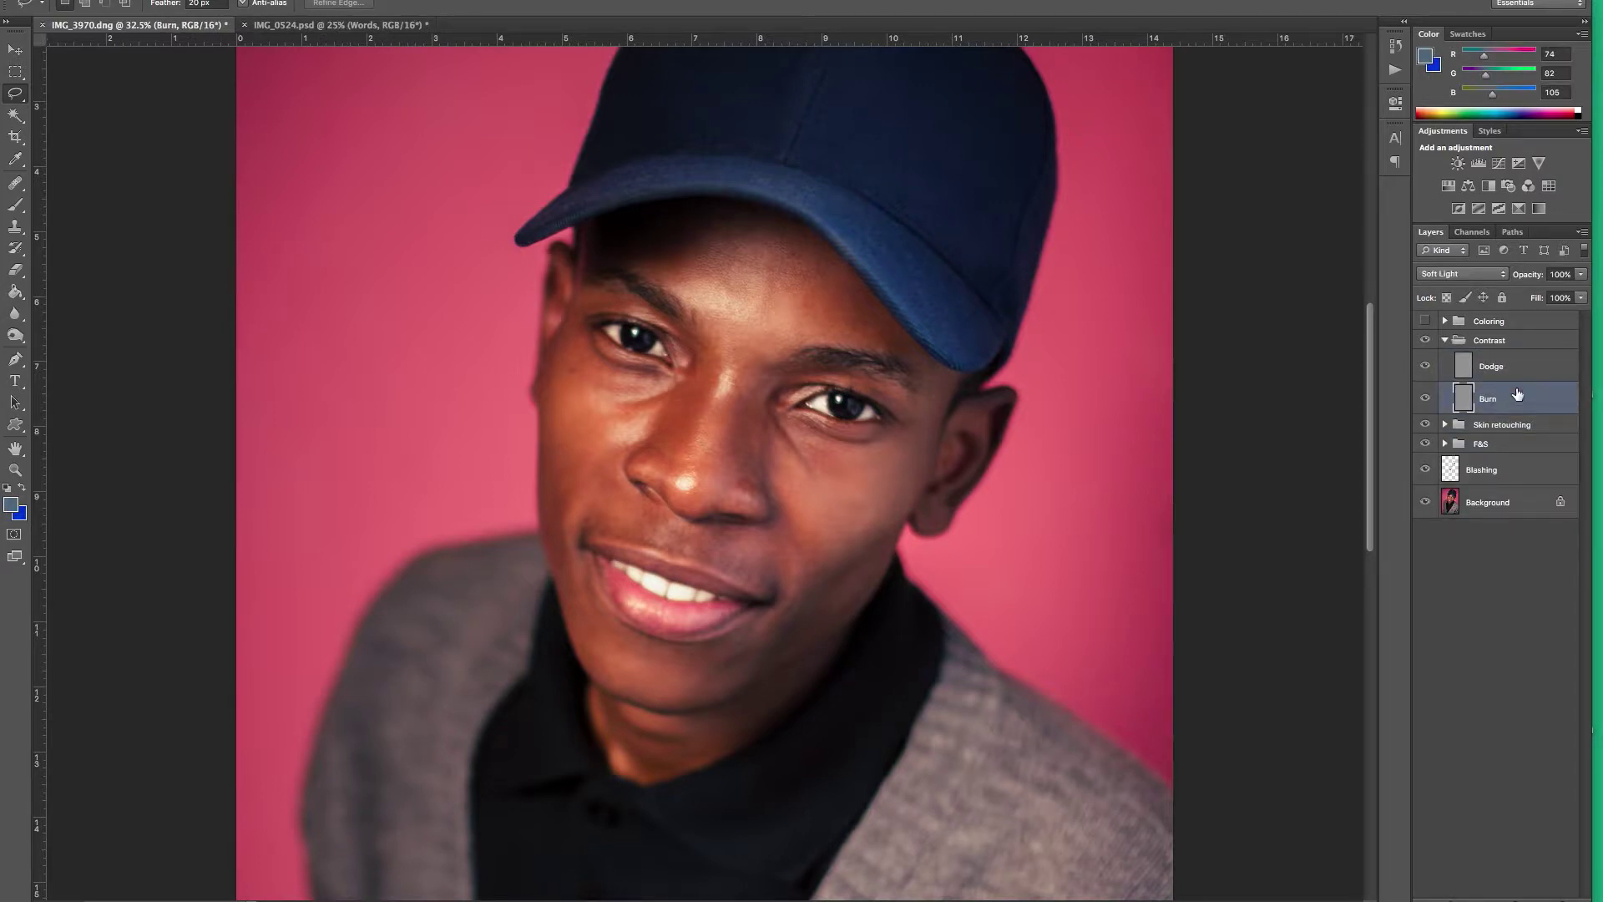
{"action": "left_click", "coordinate": [1511, 368]}
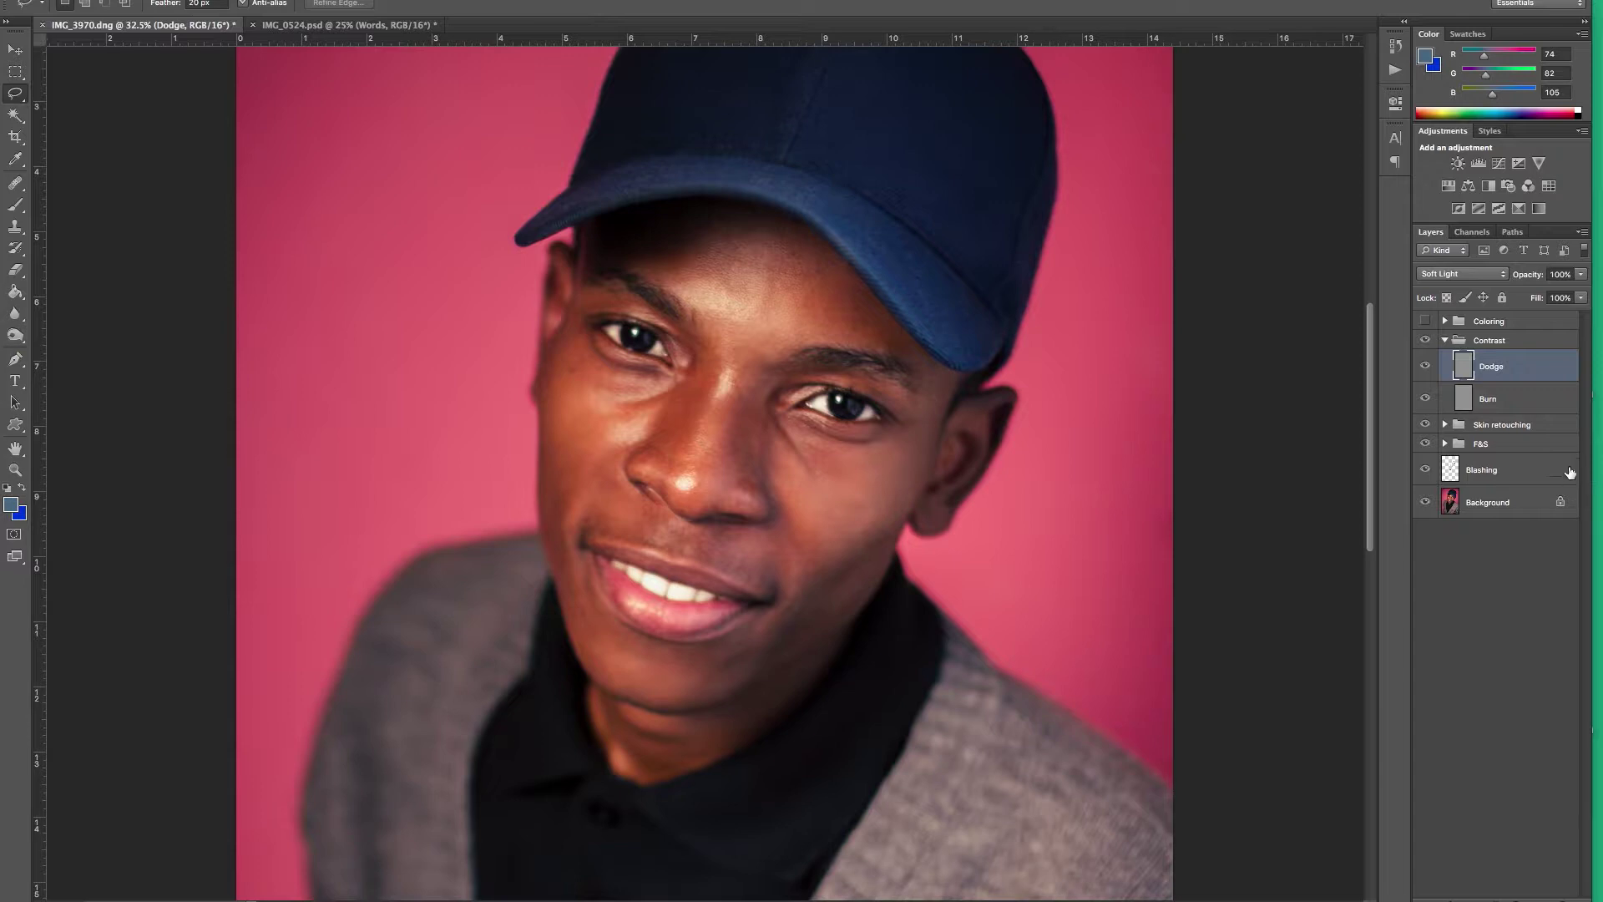
{"action": "left_click", "coordinate": [23, 338]}
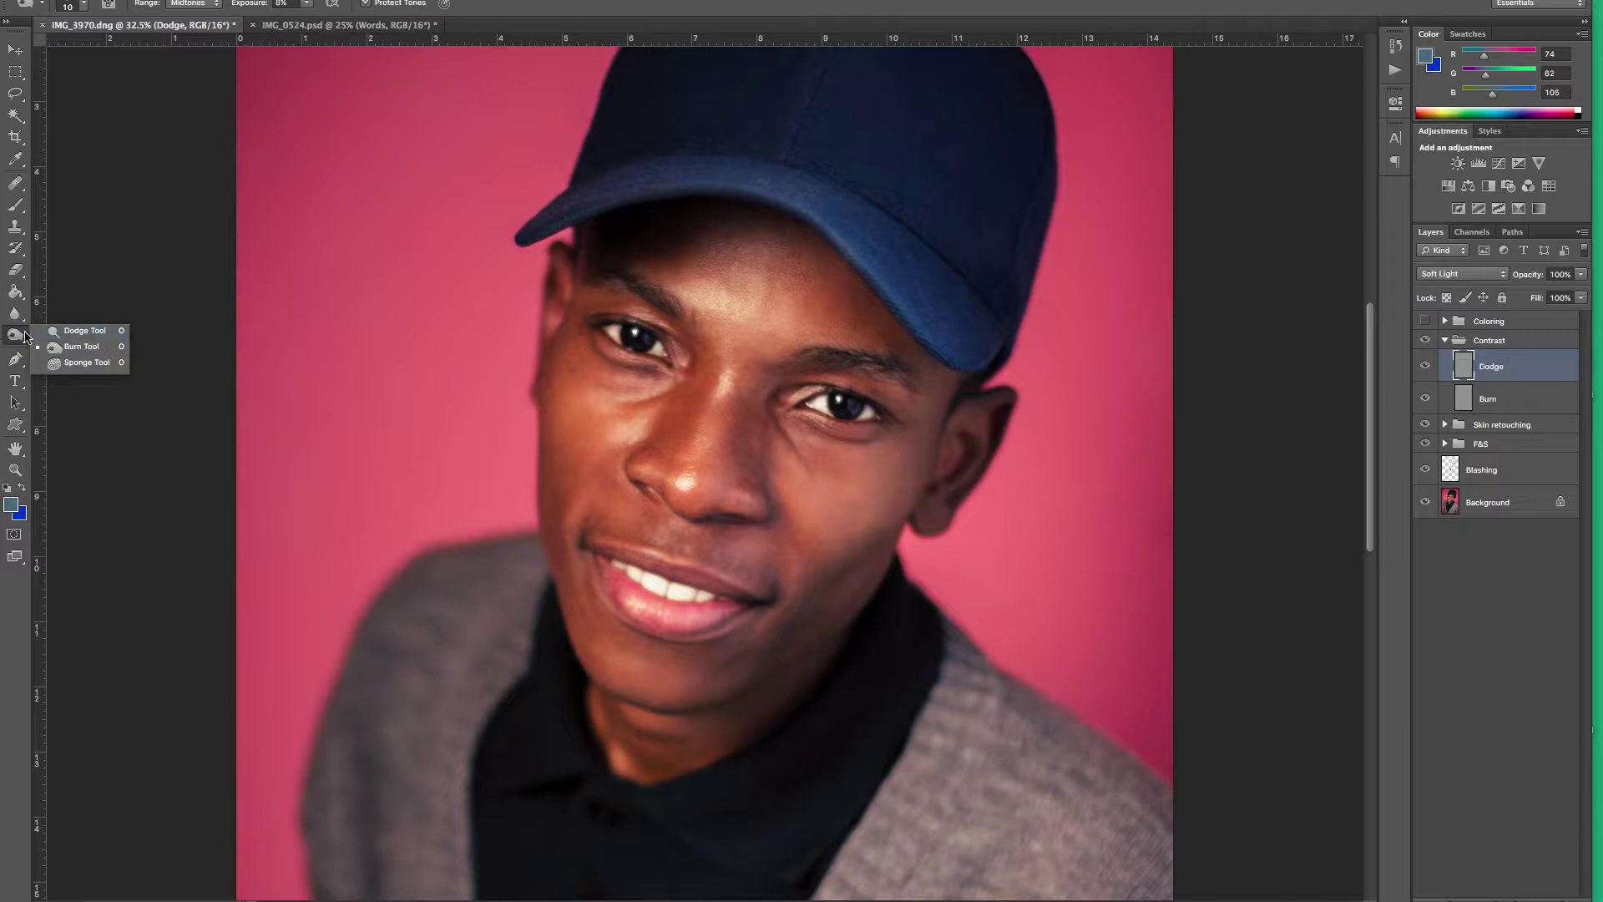
{"action": "left_click", "coordinate": [17, 343]}
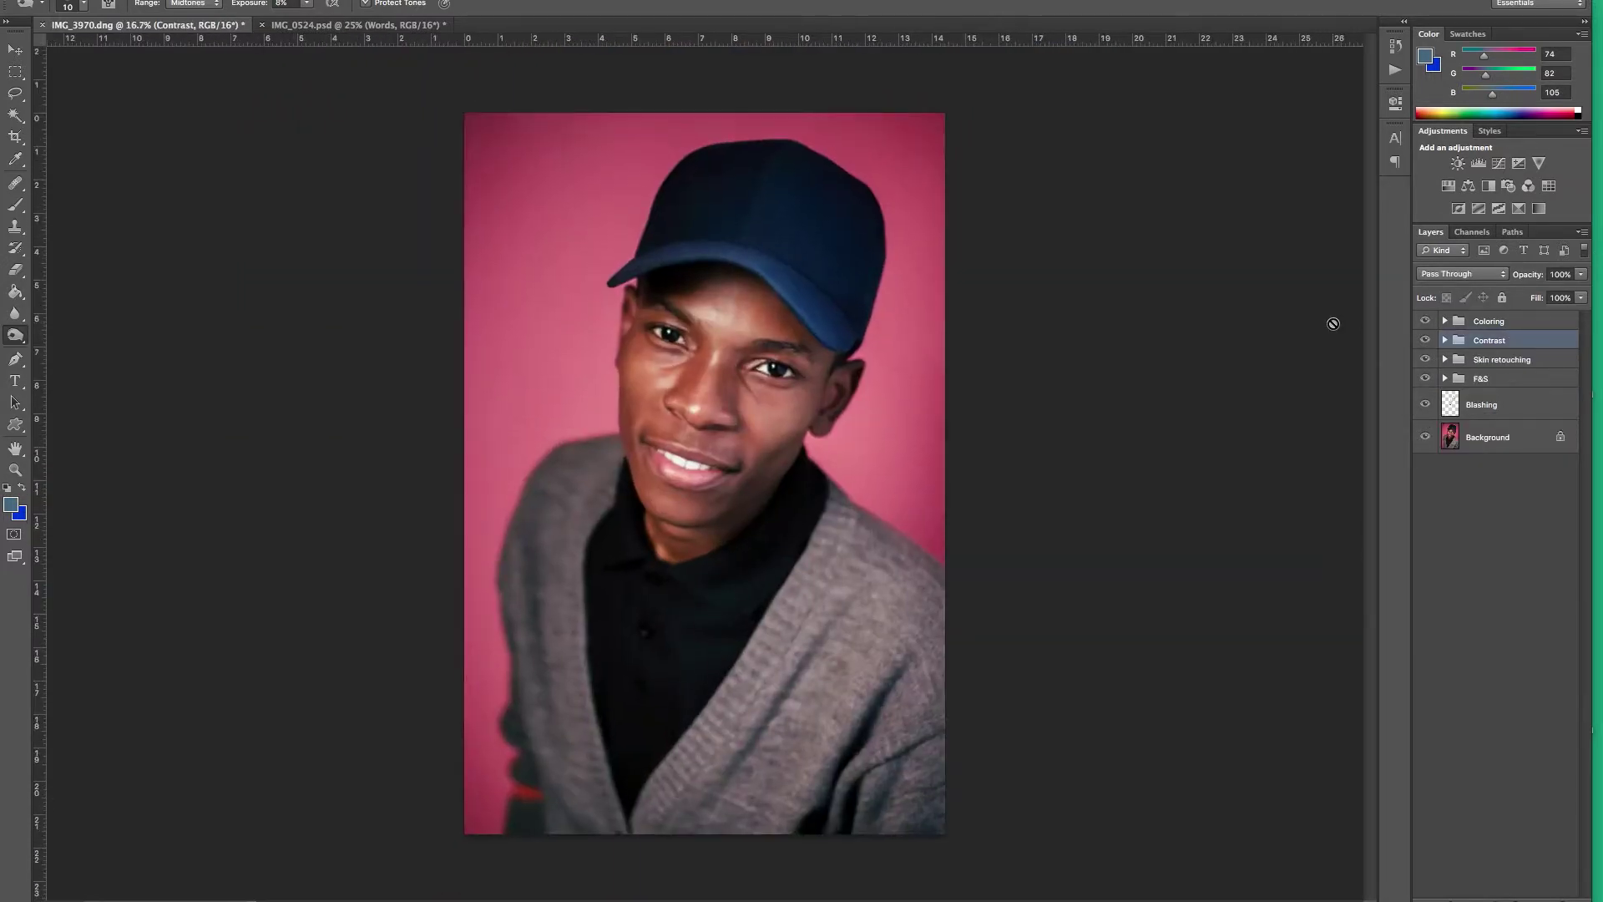
{"action": "left_click", "coordinate": [1520, 323]}
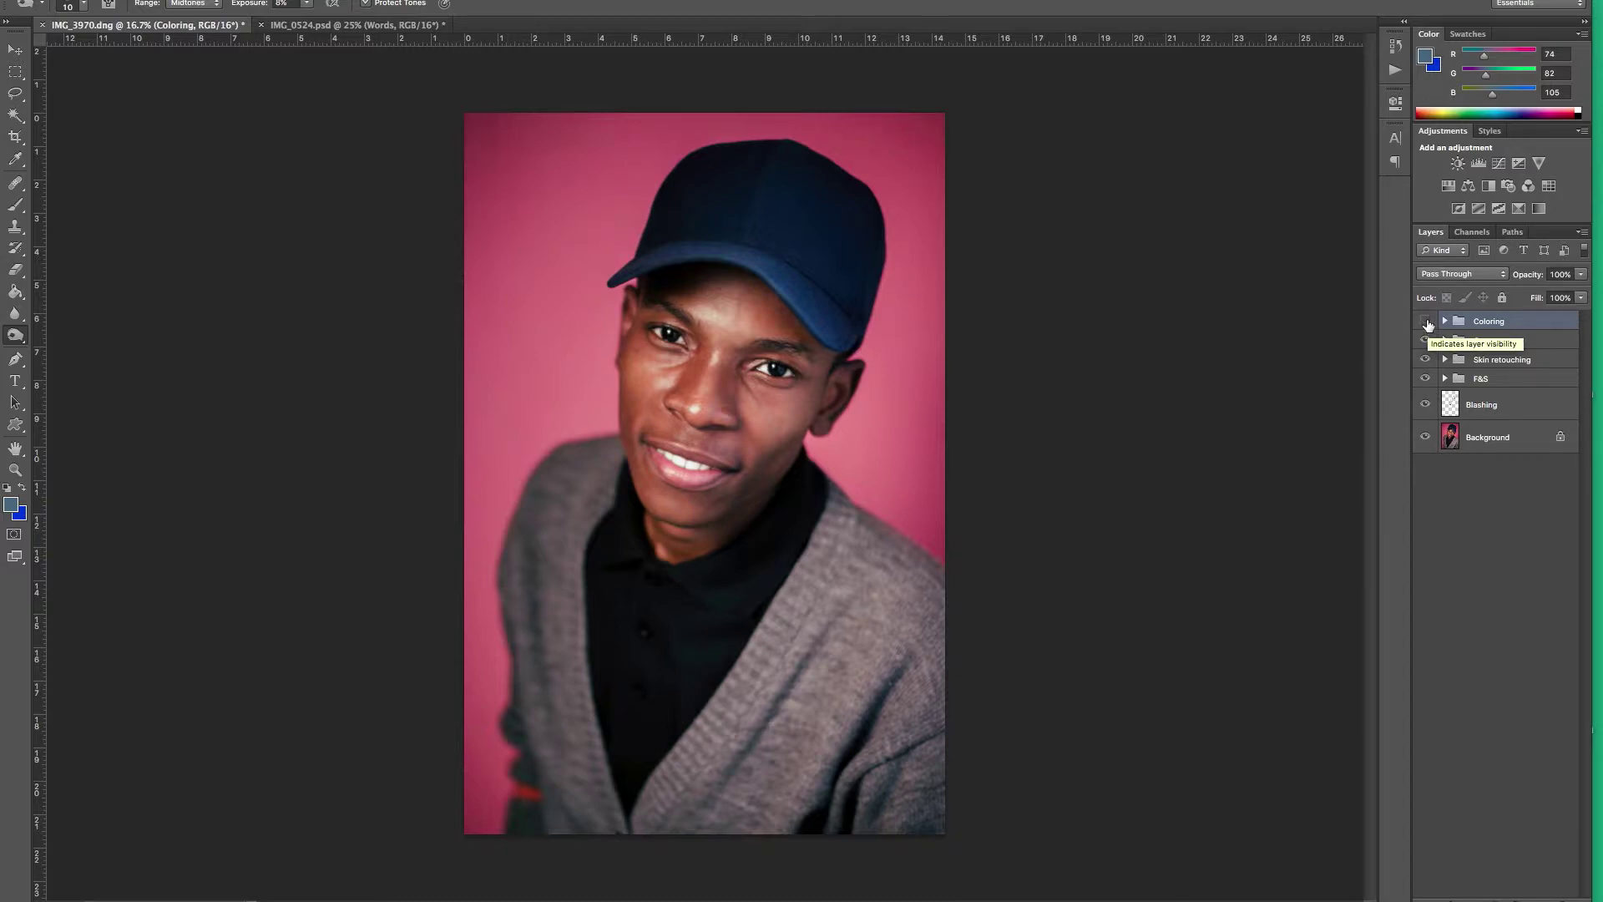
Compare the Coloring group's Color Fill, Selective Color and Color Balance layers on and off.
{"action": "left_click", "coordinate": [1427, 322]}
{"action": "left_click", "coordinate": [1427, 323]}
{"action": "left_click", "coordinate": [1445, 321]}
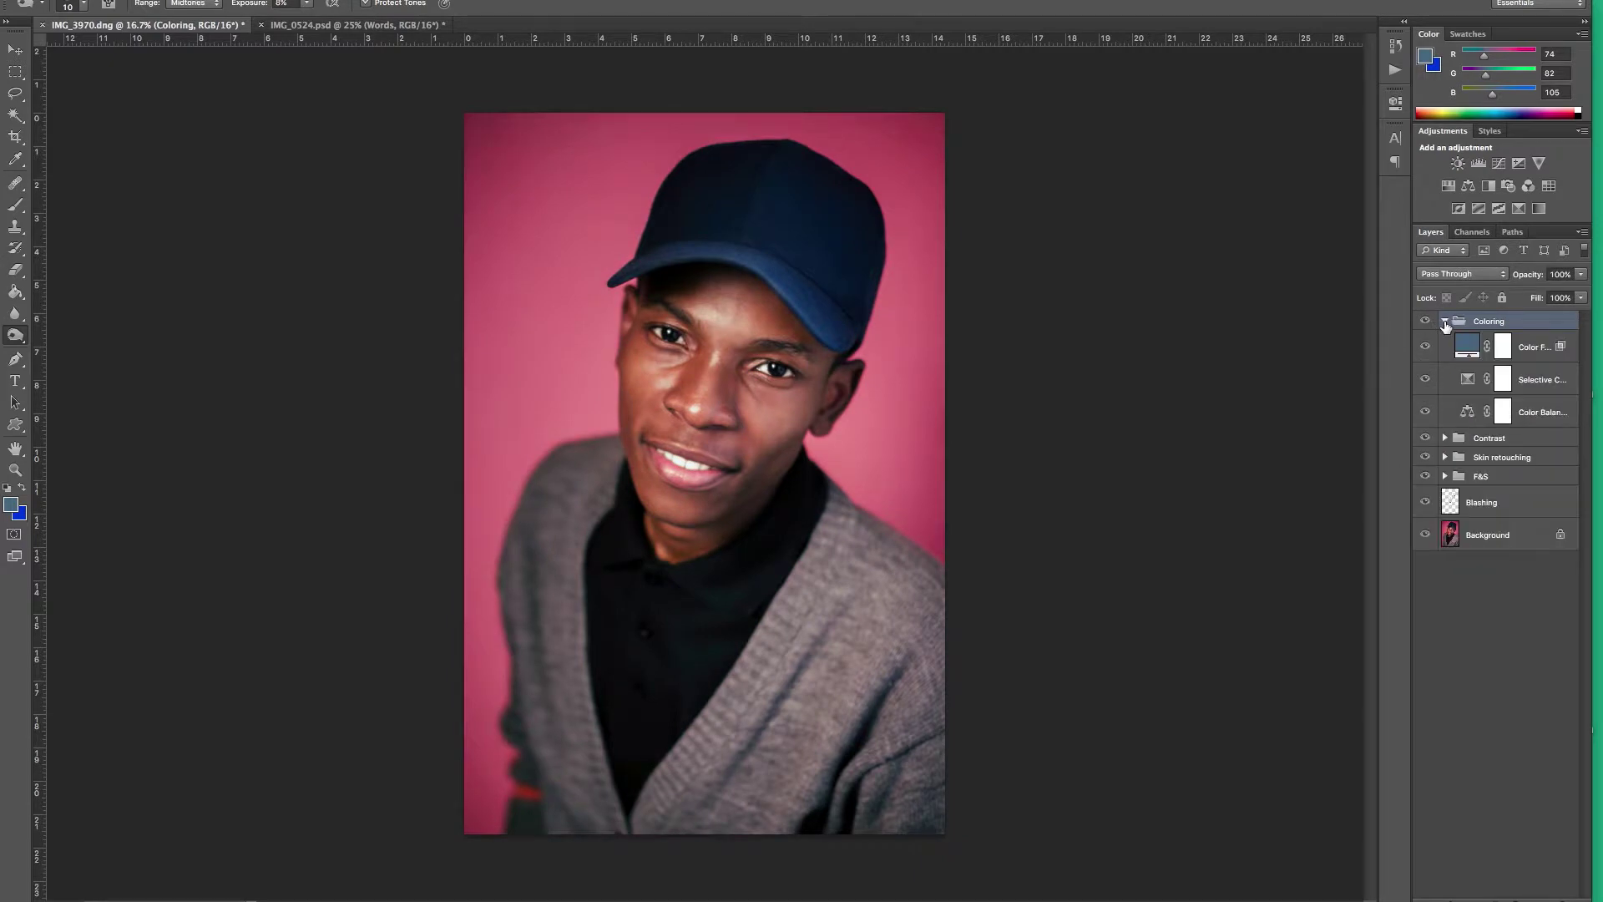
{"action": "left_click", "coordinate": [1539, 412]}
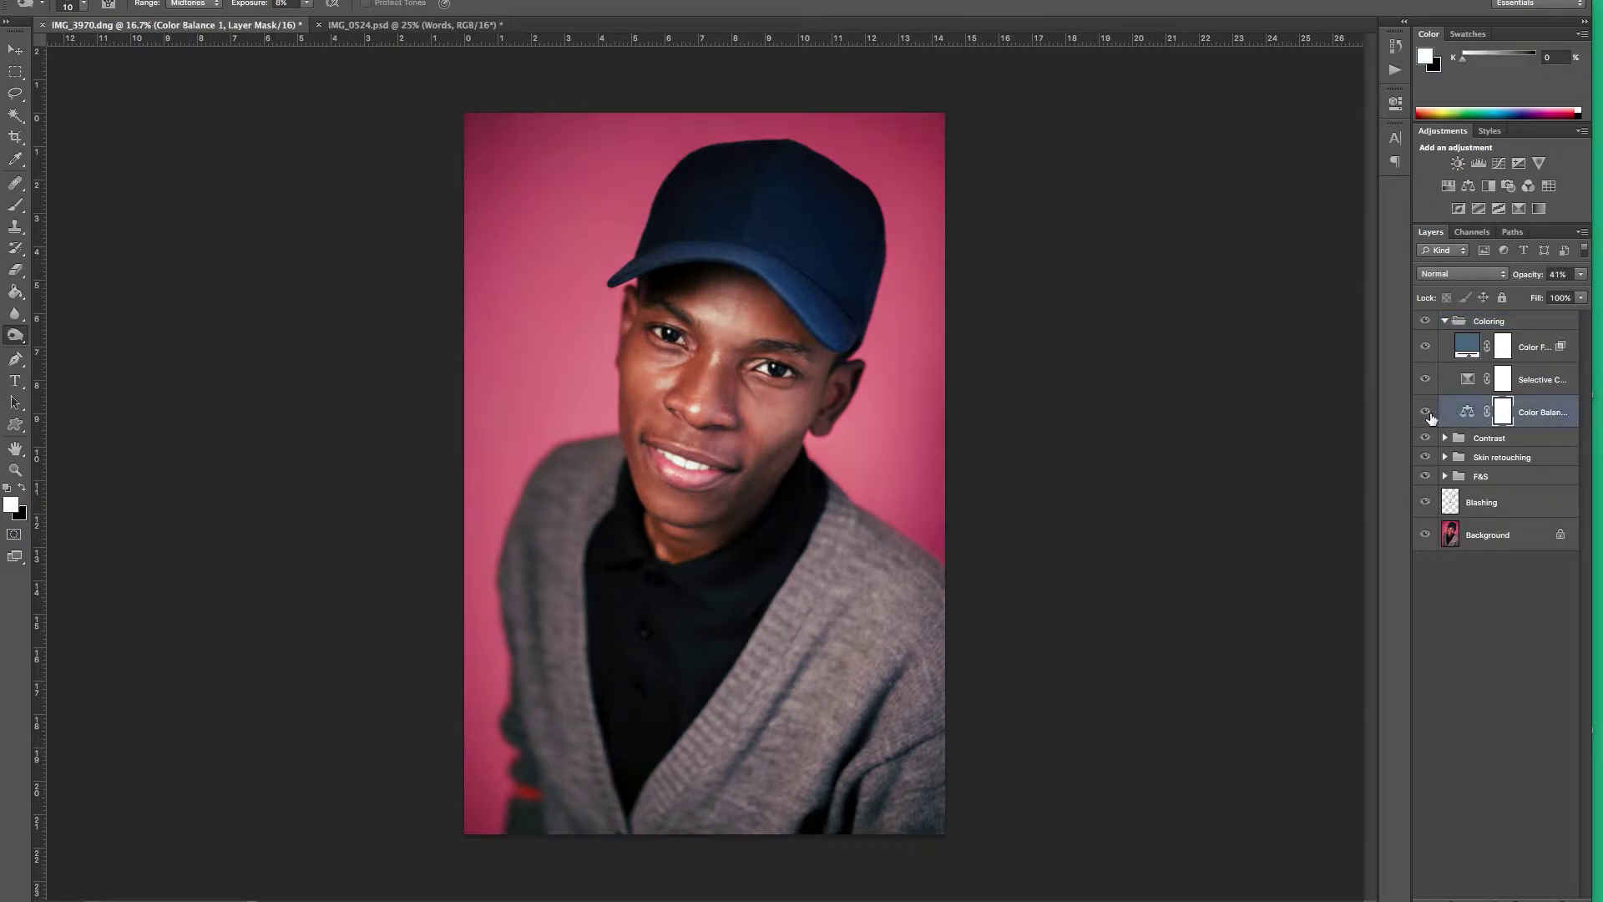
{"action": "left_click", "coordinate": [1425, 347]}
{"action": "left_click", "coordinate": [1425, 379]}
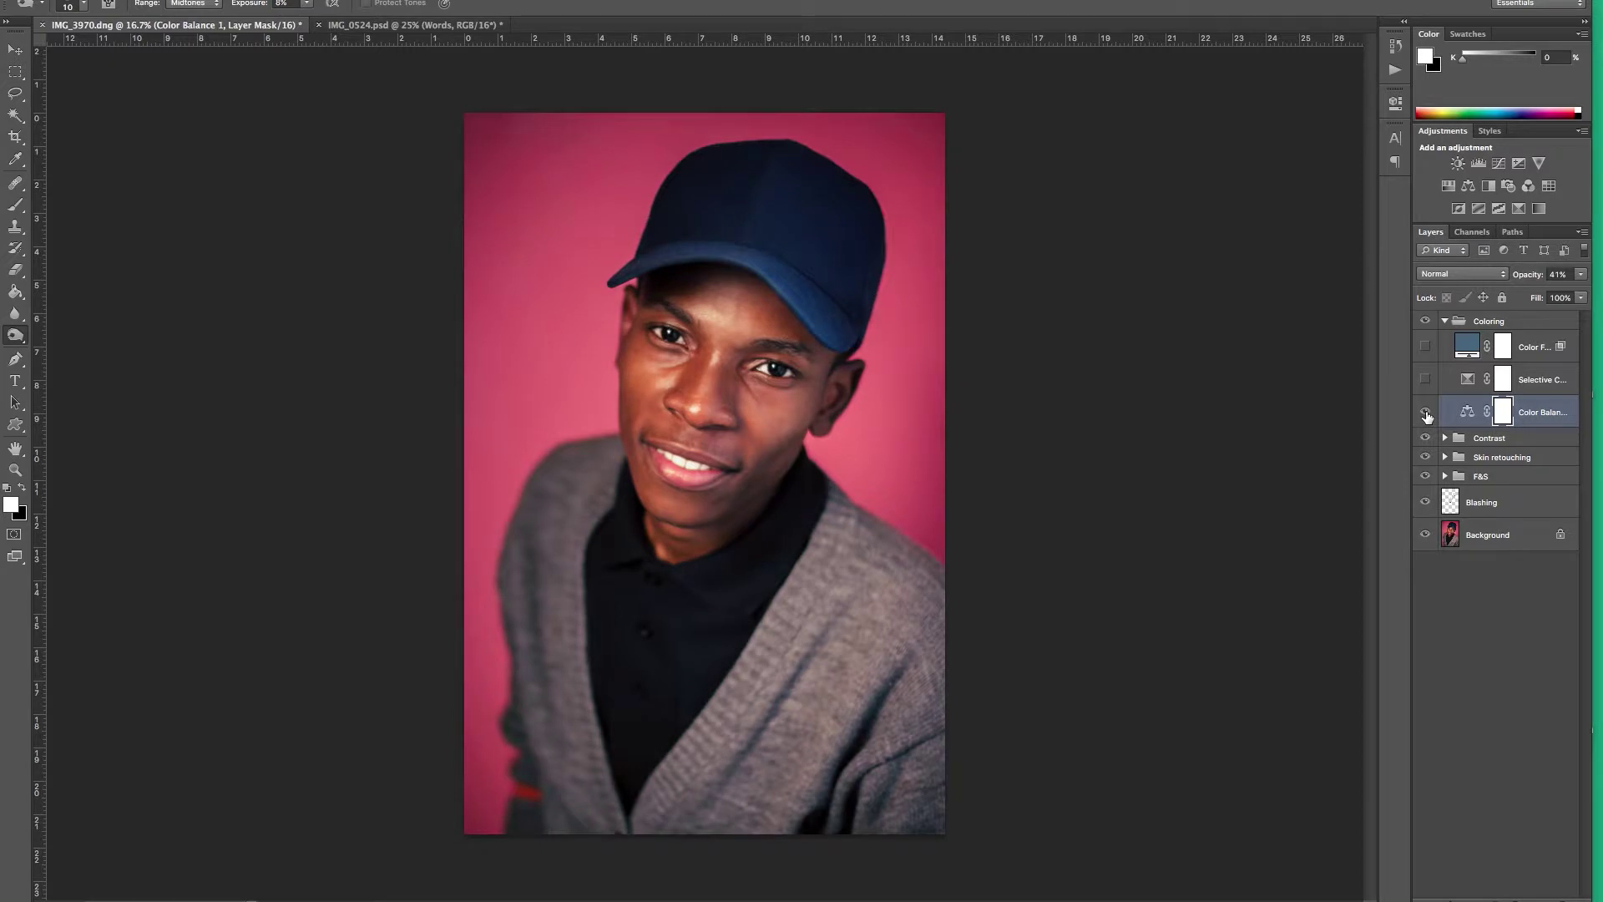
{"action": "left_click", "coordinate": [1425, 413]}
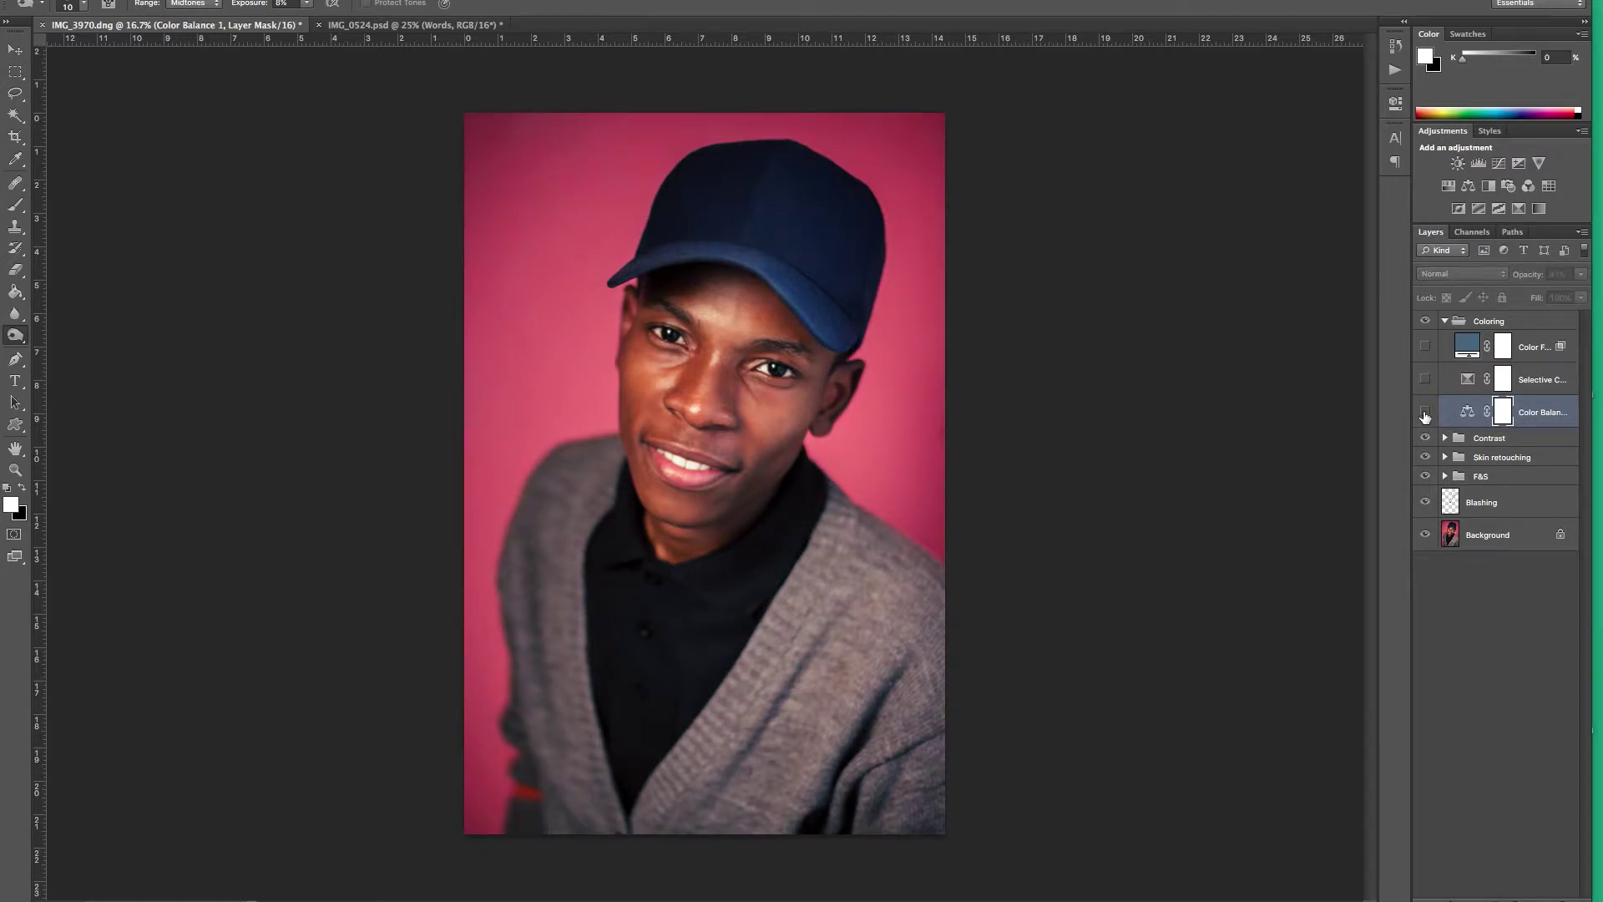
{"action": "left_click", "coordinate": [1425, 413]}
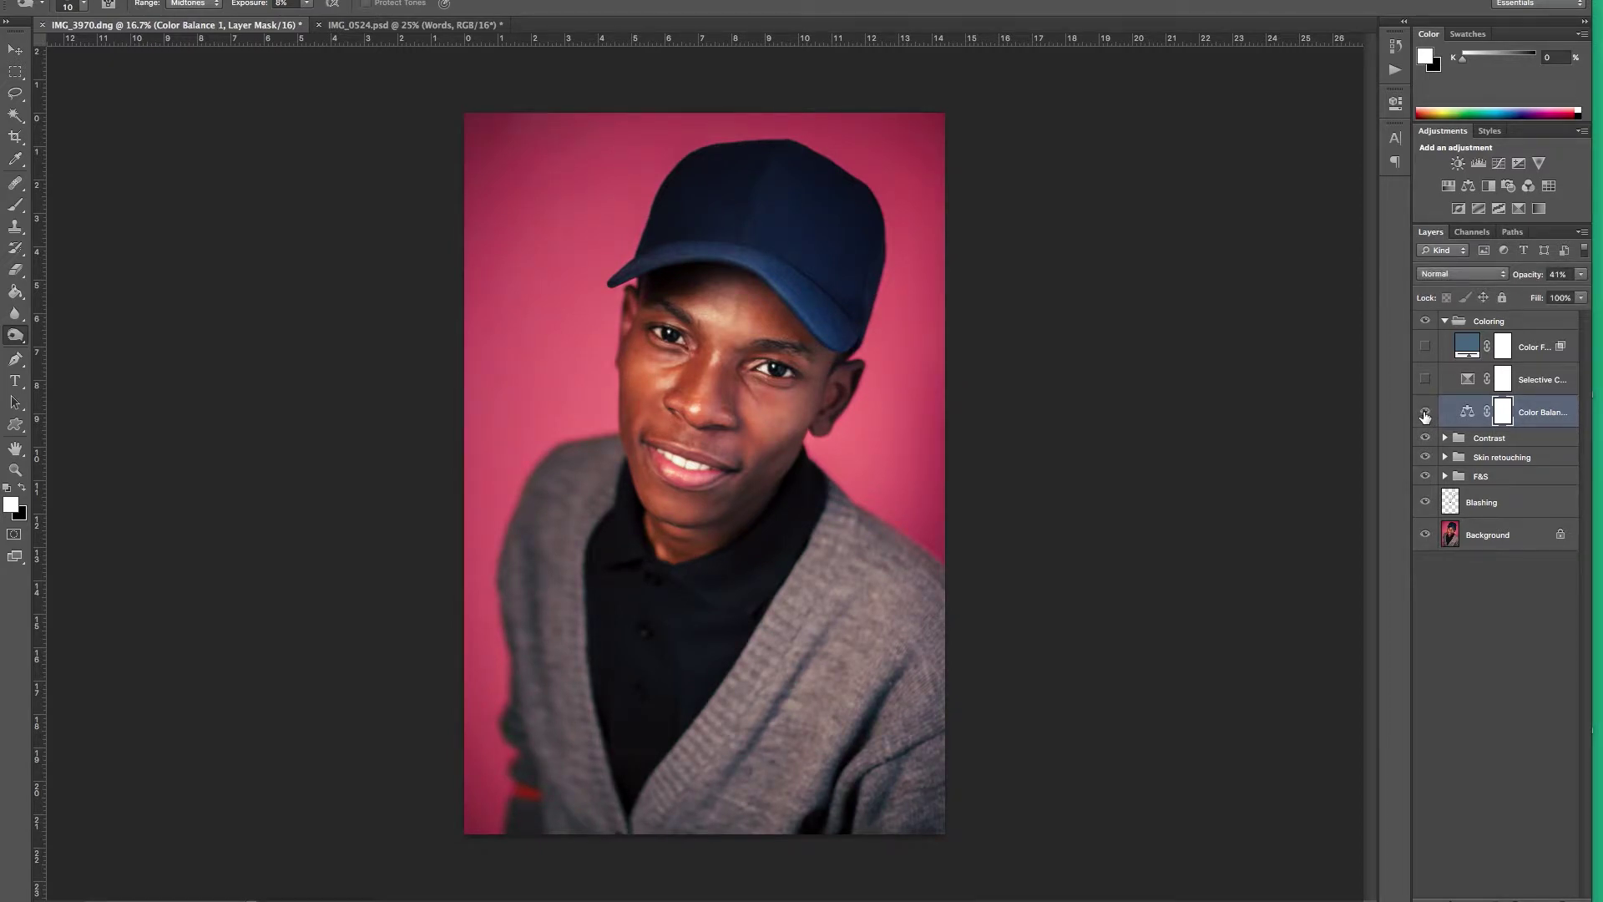
{"action": "left_click", "coordinate": [1425, 412]}
{"action": "left_click", "coordinate": [1425, 413]}
Try Color Balance at 100% opacity, then set it back to 41%.
{"action": "left_click_drag", "start_coordinate": [1528, 274], "coordinate": [1596, 250]}
{"action": "left_click", "coordinate": [1425, 412]}
{"action": "left_click", "coordinate": [1424, 413]}
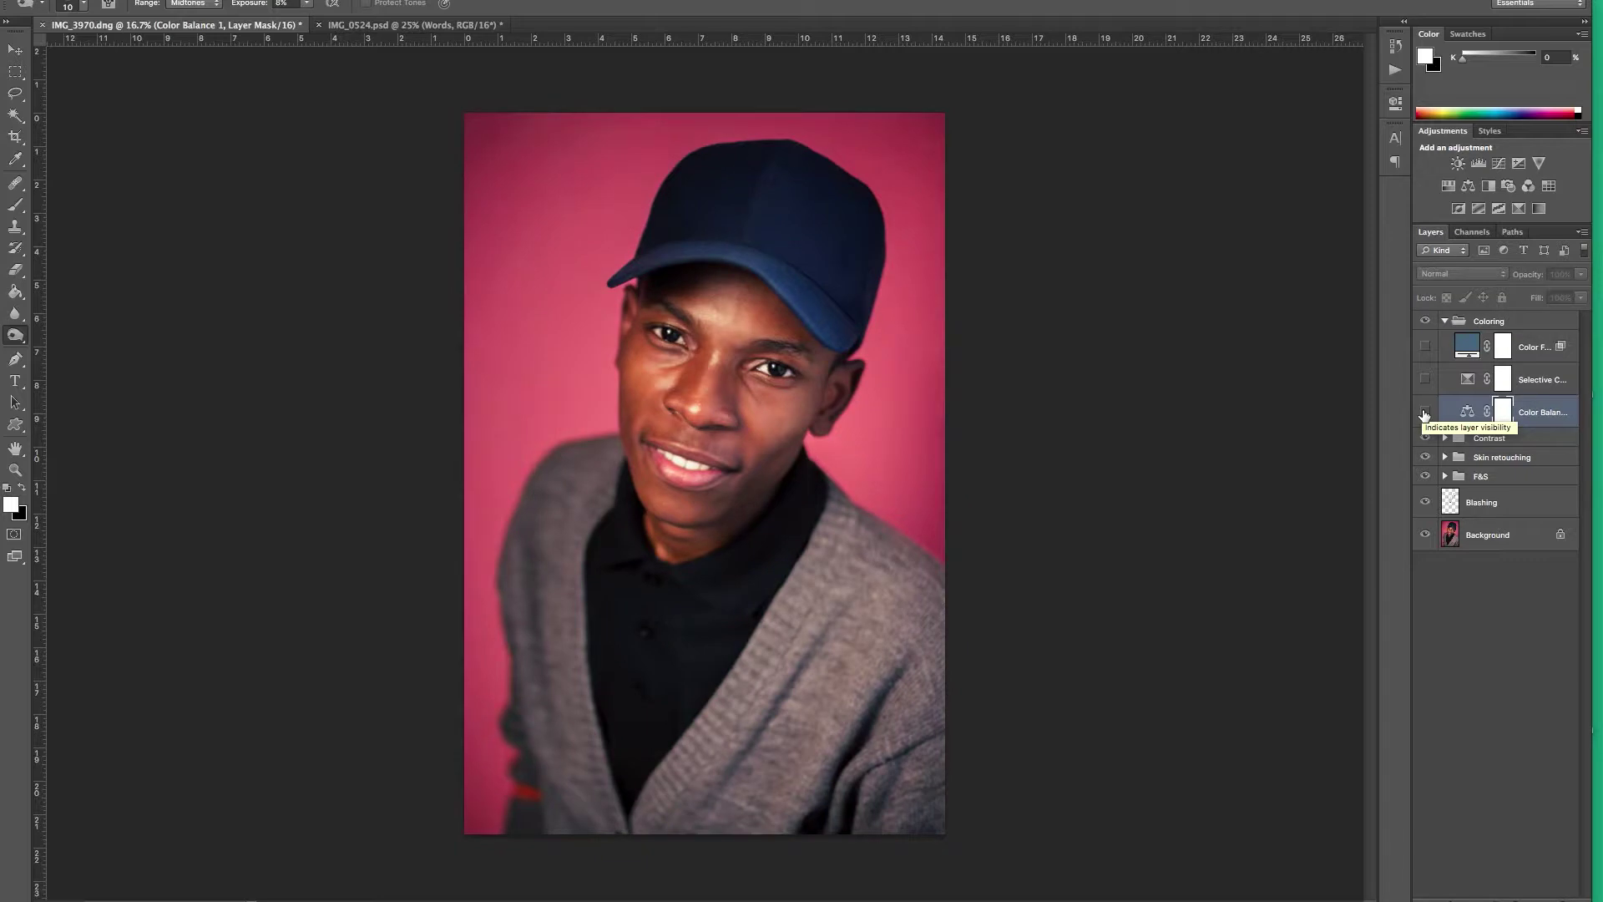
{"action": "left_click", "coordinate": [1425, 413]}
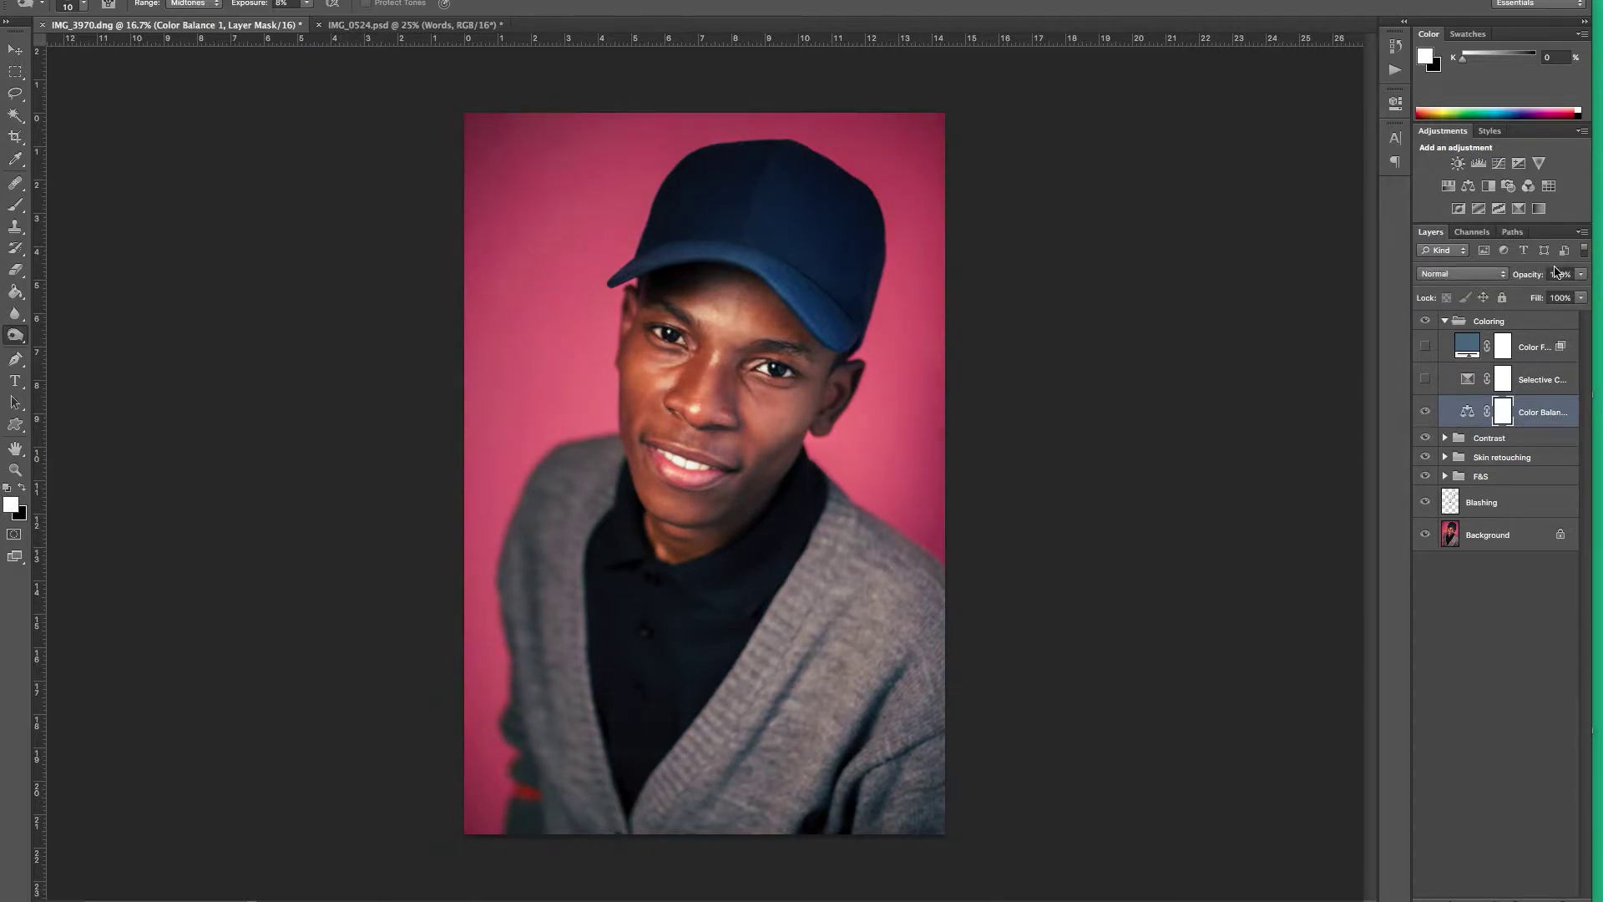
{"action": "left_click", "coordinate": [1571, 273]}
{"action": "type", "text": "41"}
{"action": "left_click", "coordinate": [1542, 411]}
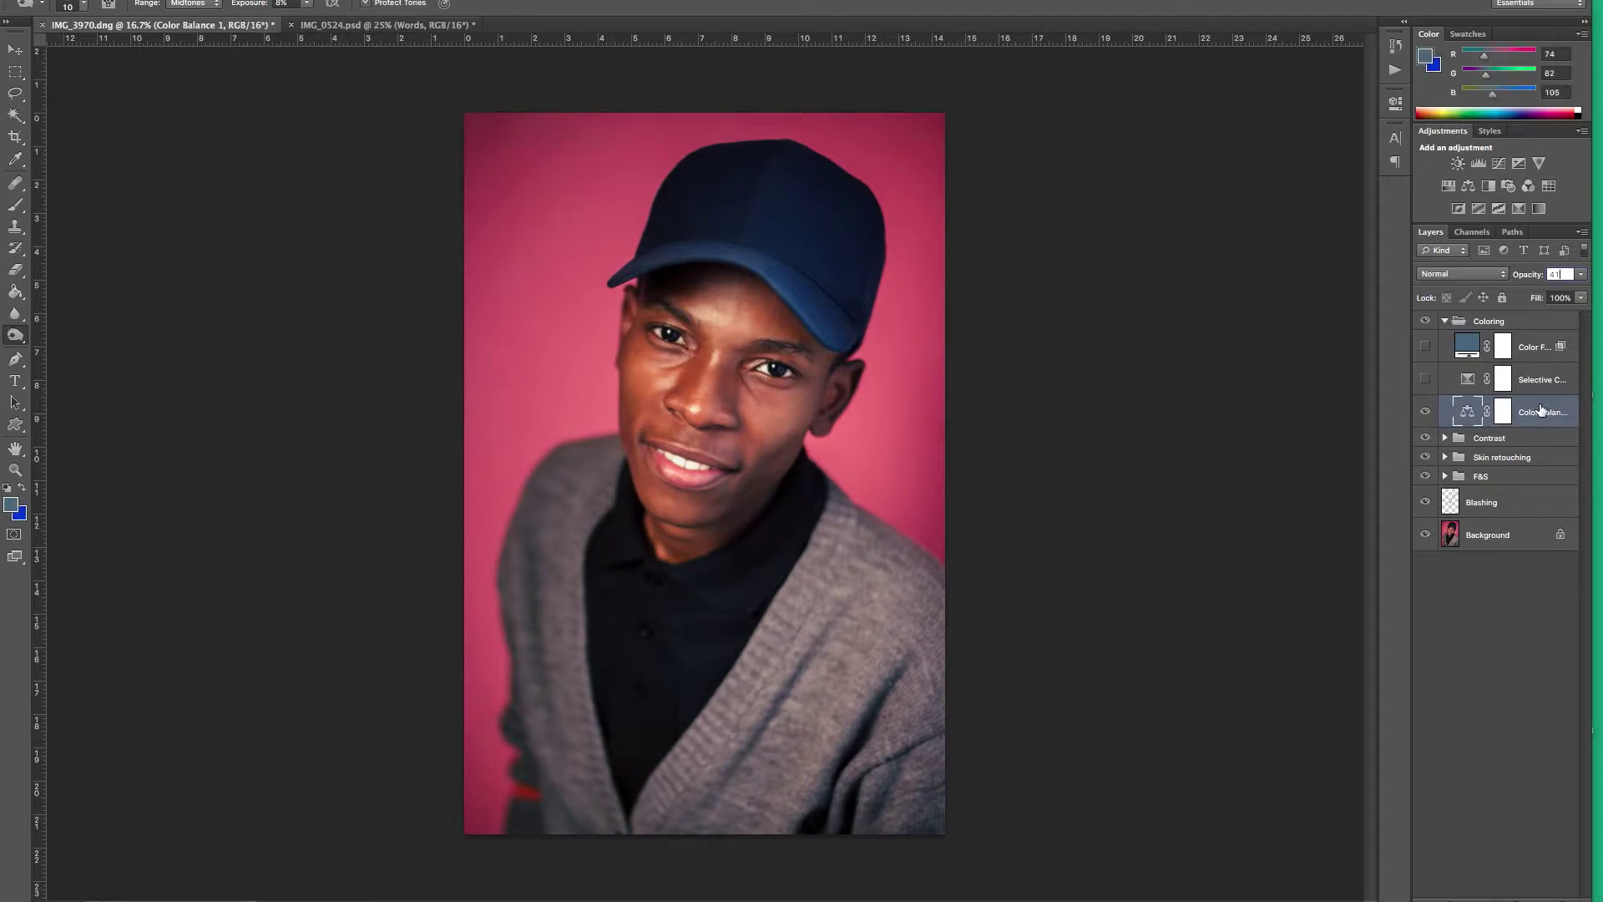
Toggle the Selective Color layer on and off to judge its effect.
{"action": "left_click", "coordinate": [1537, 385]}
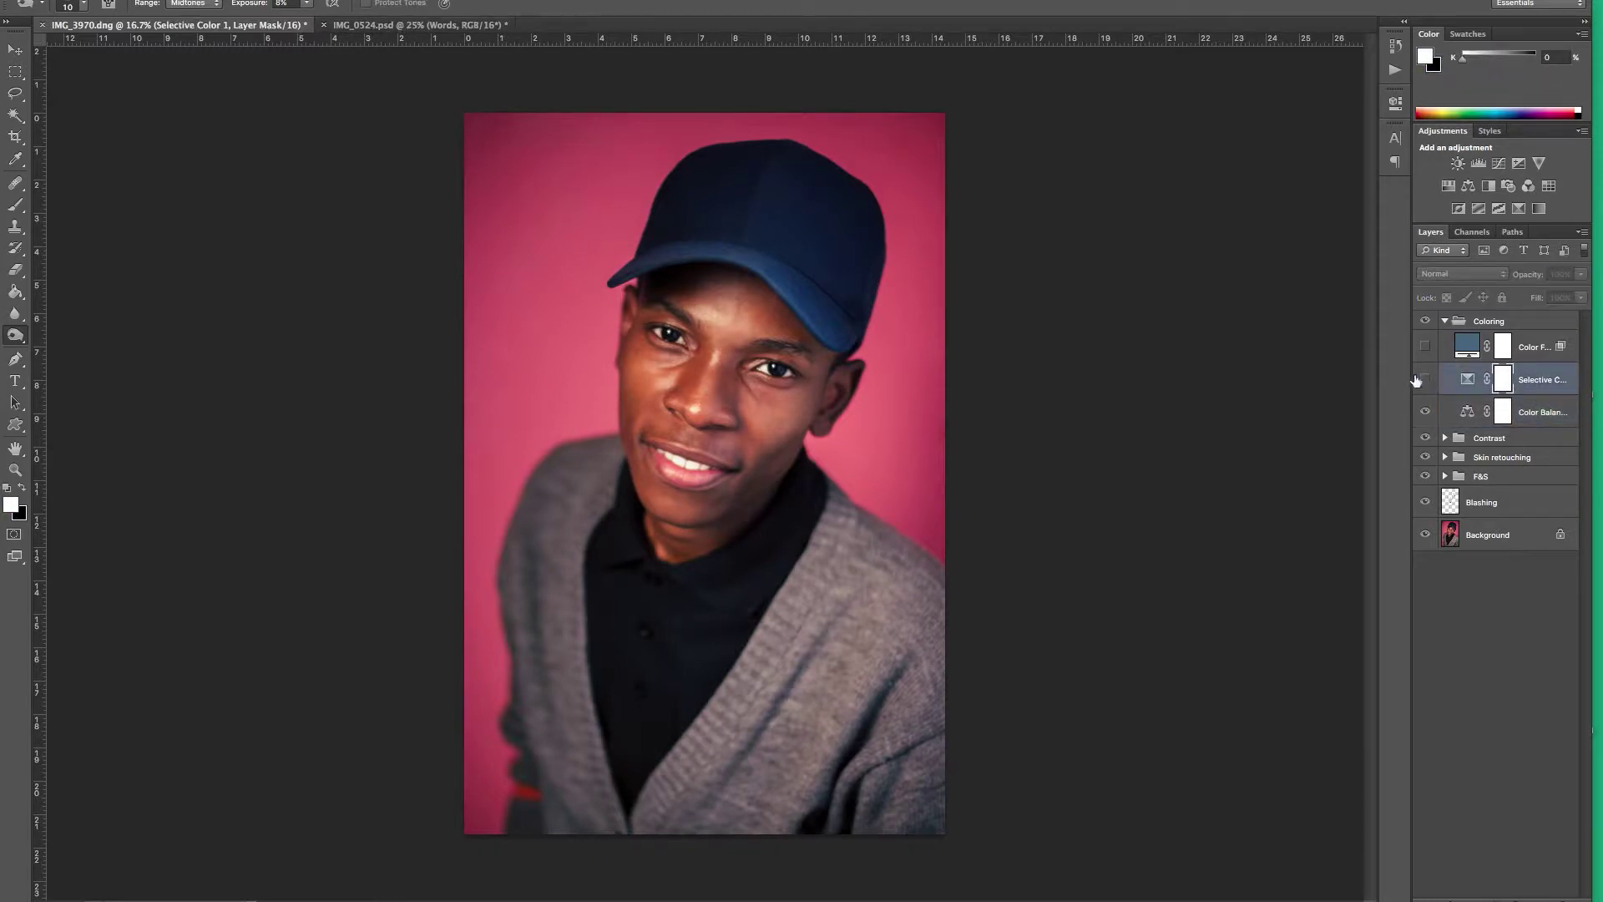
{"action": "left_click", "coordinate": [1425, 381]}
{"action": "left_click", "coordinate": [1425, 381]}
{"action": "left_click", "coordinate": [1424, 381]}
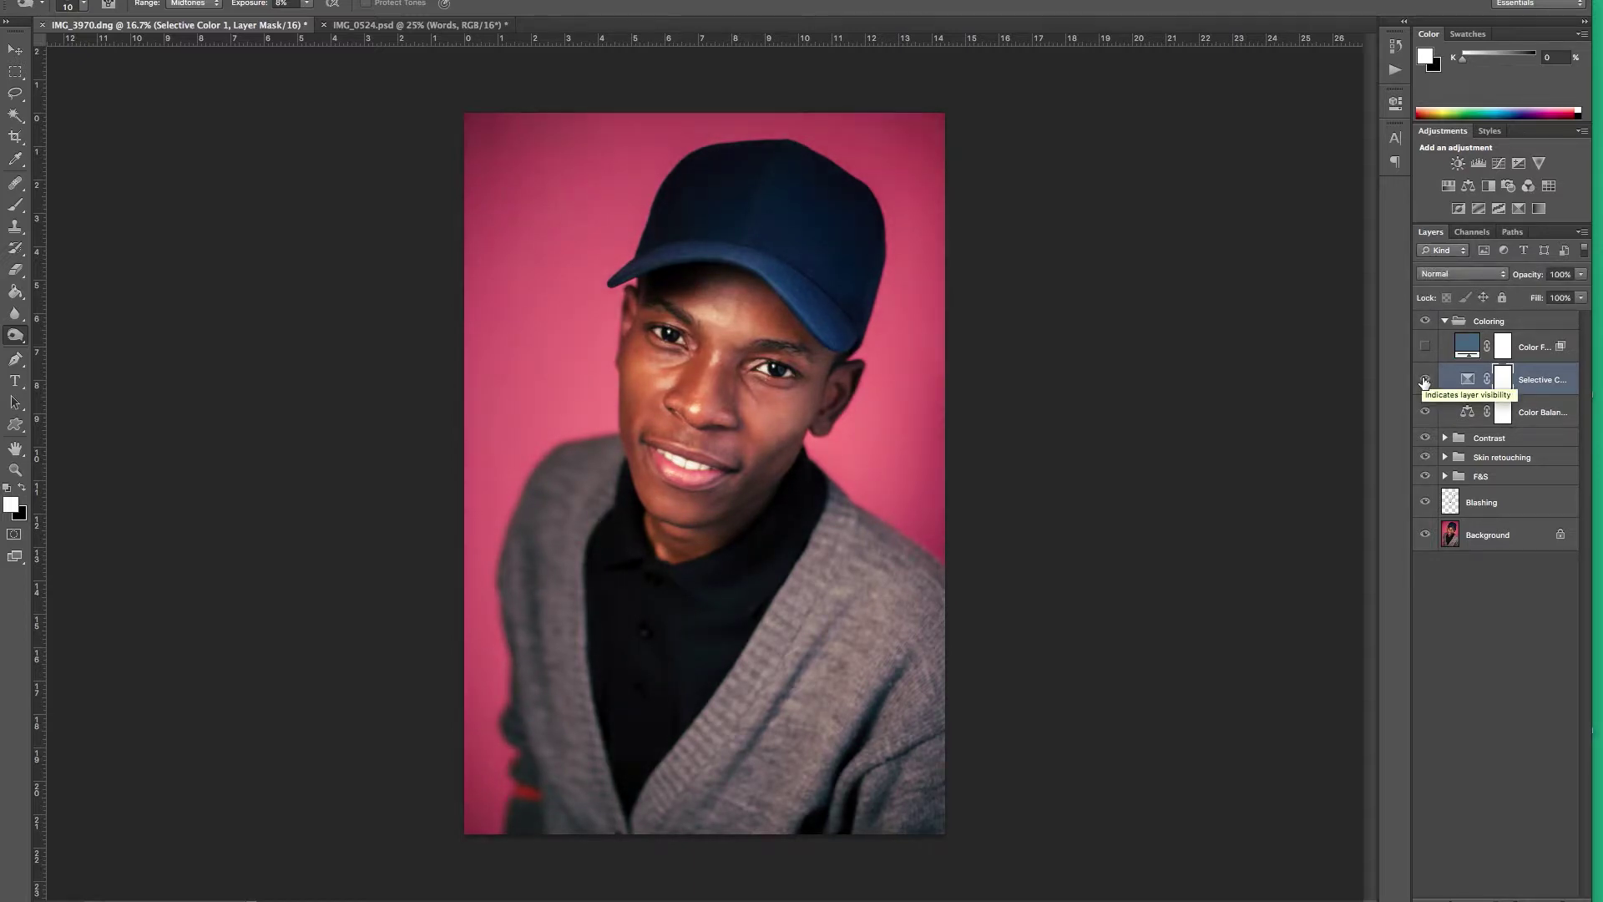
{"action": "left_click", "coordinate": [1425, 381]}
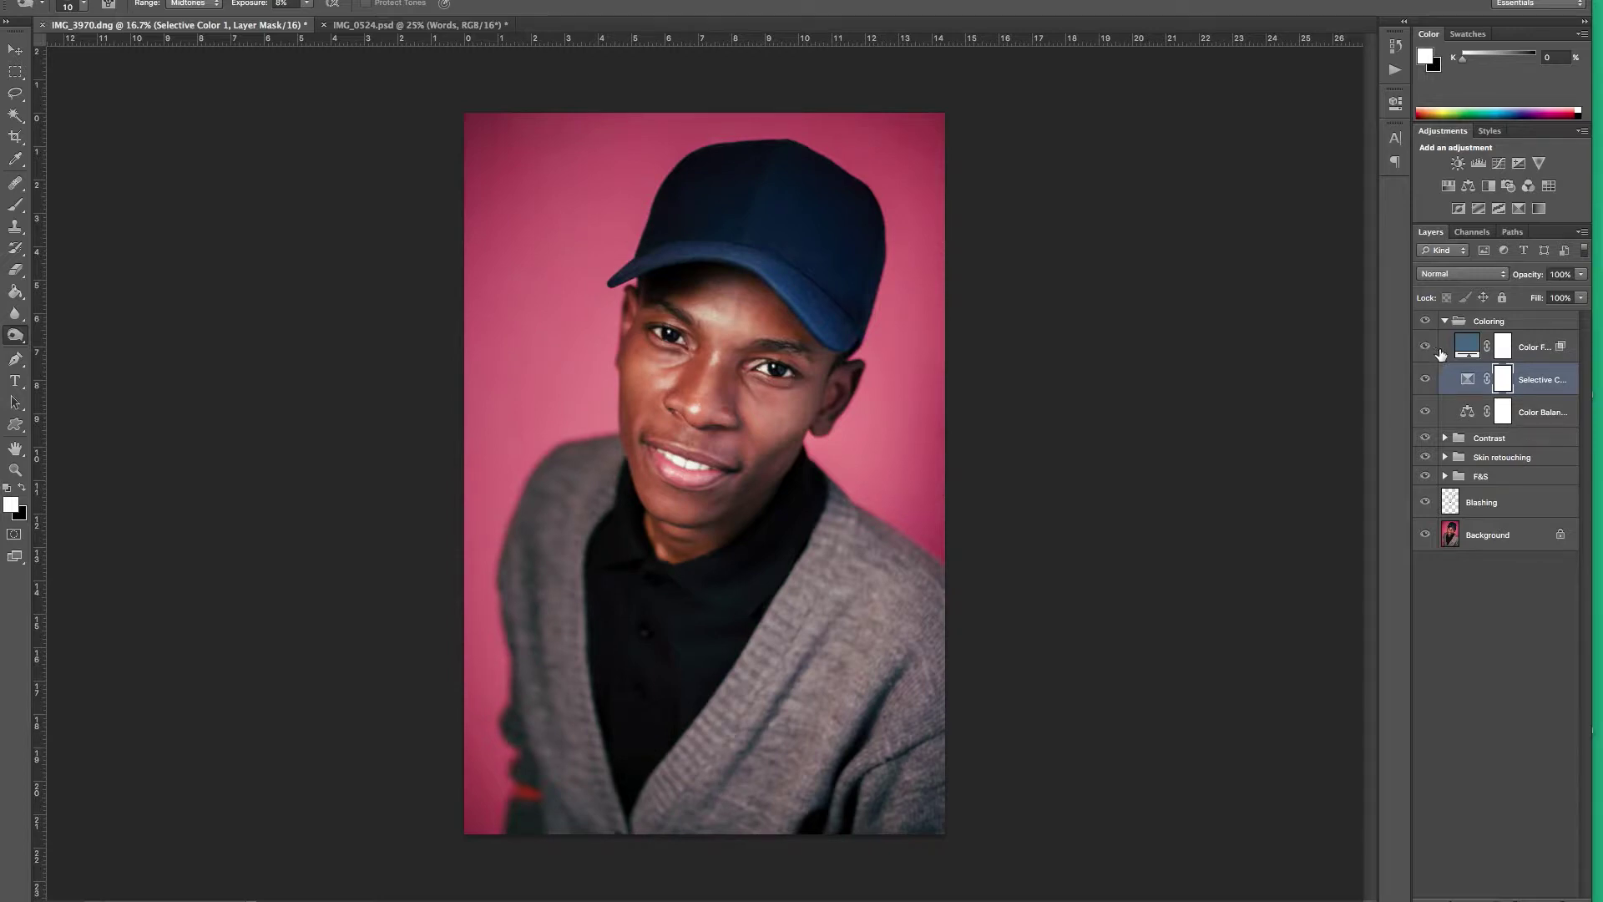
{"action": "double_click", "coordinate": [1562, 348]}
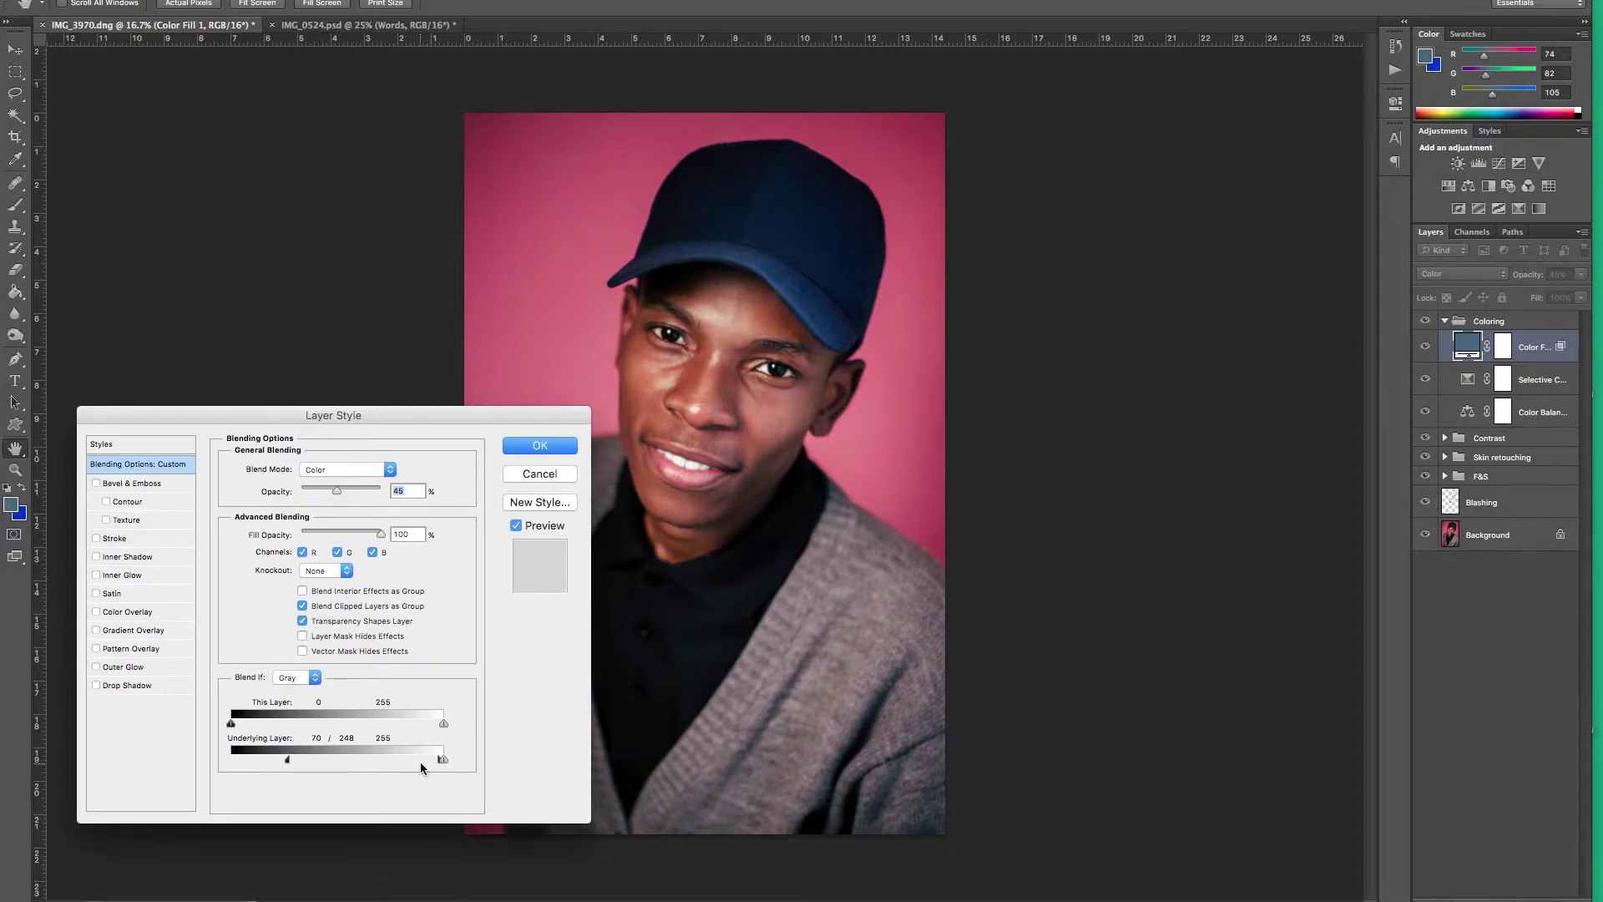
Apply Color Fill's Color mode at 45% opacity and keep its #4a5269 slate blue.
{"action": "key", "text": "Return"}
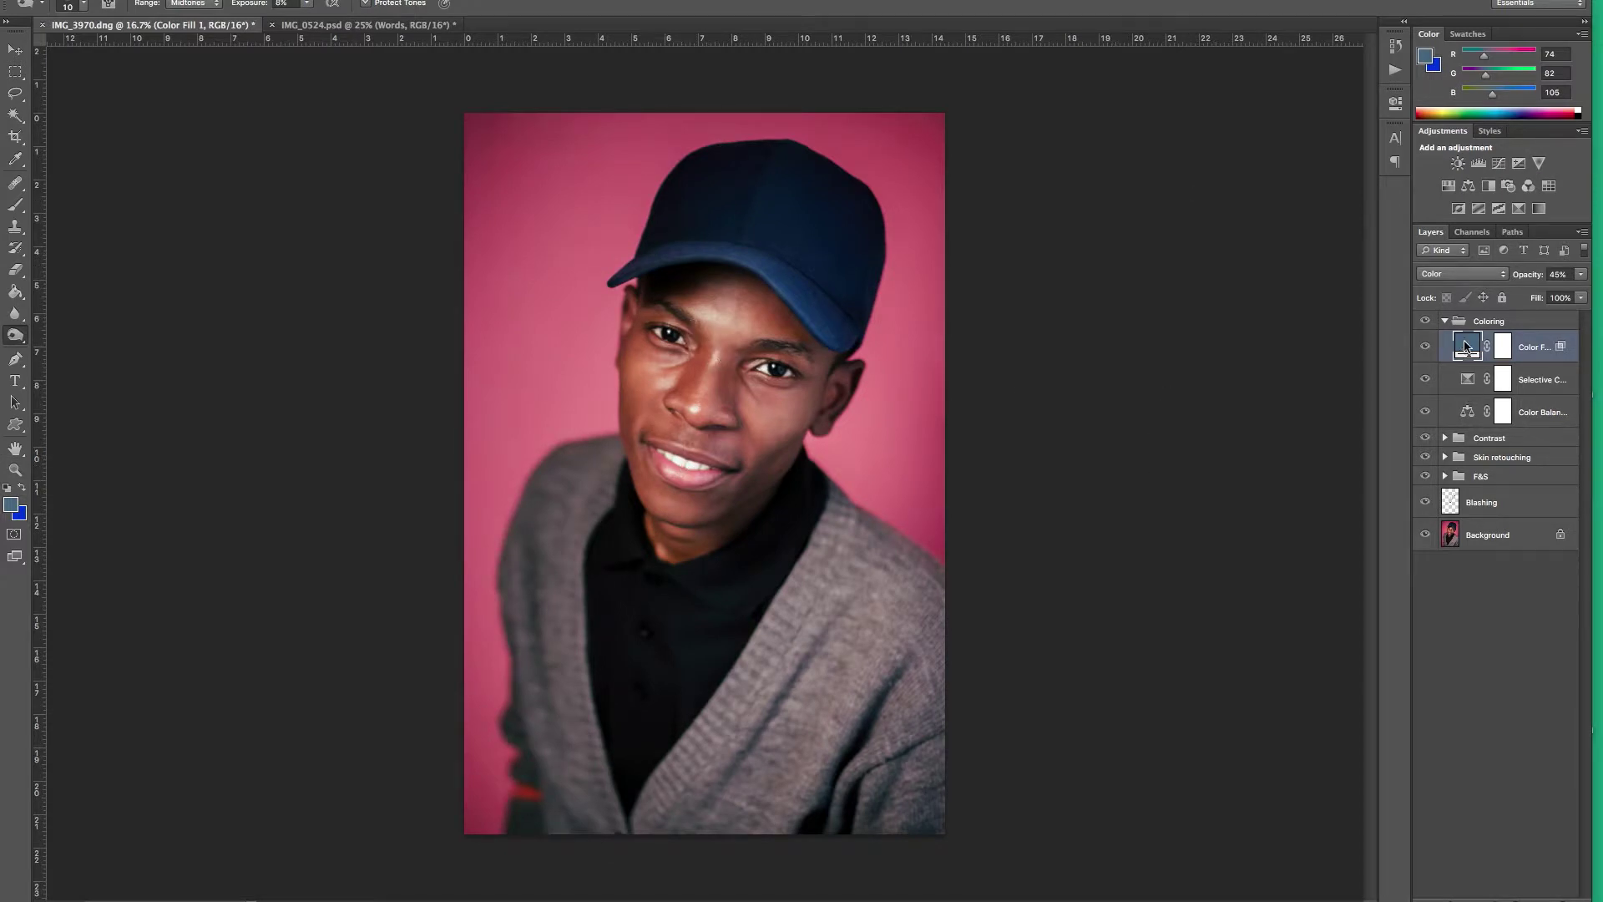
{"action": "double_click", "coordinate": [1467, 347]}
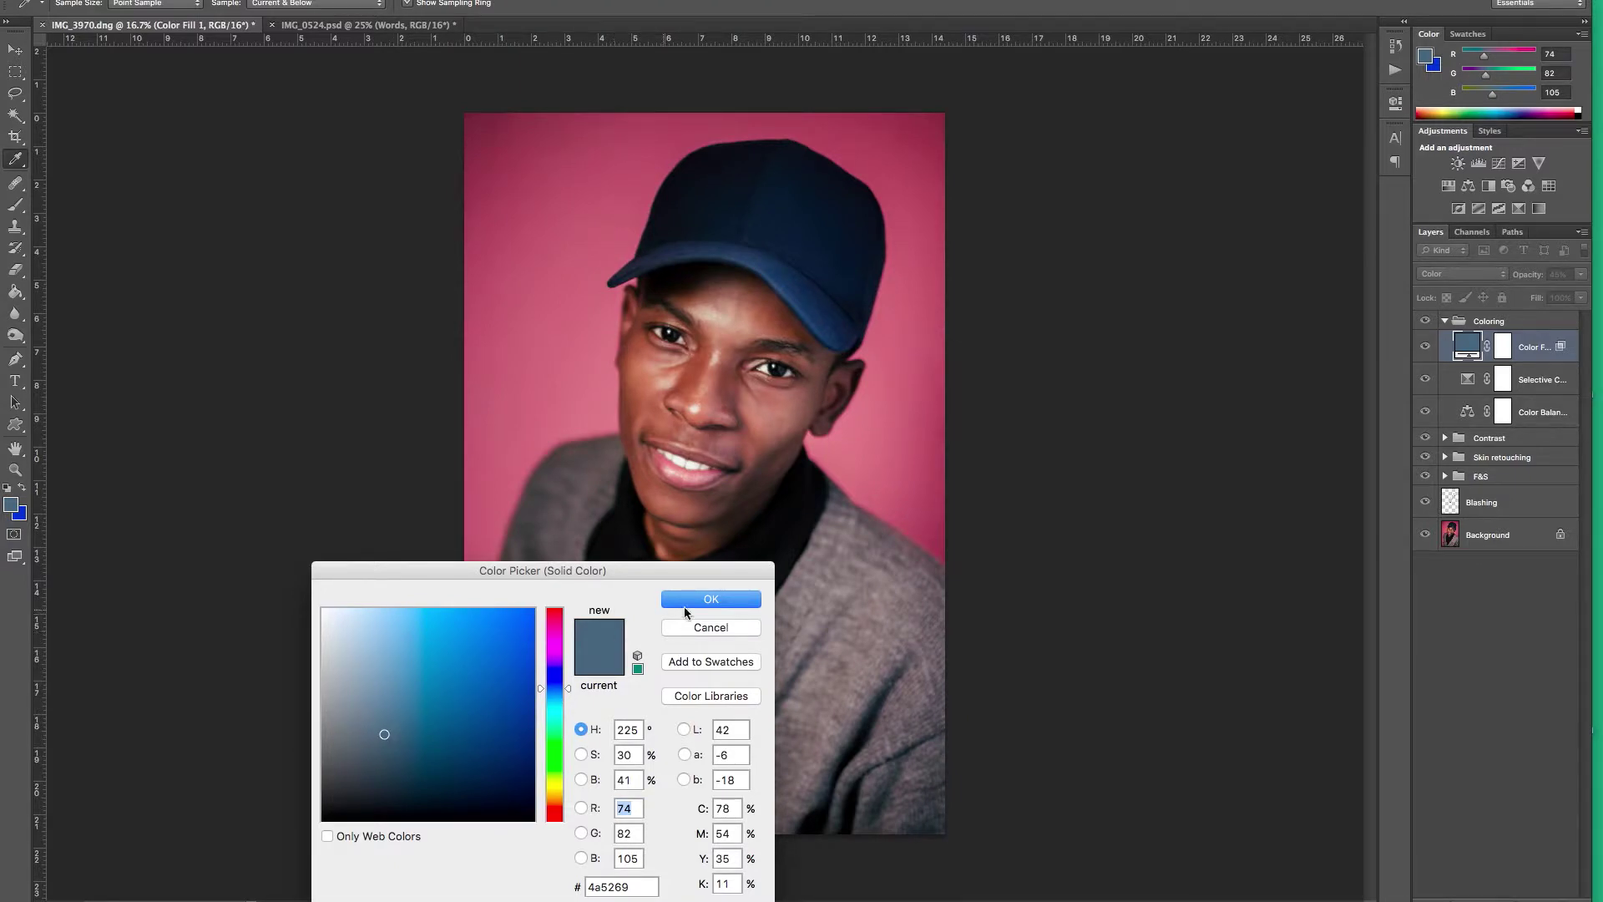
{"action": "left_click", "coordinate": [701, 600]}
{"action": "key", "text": "o"}
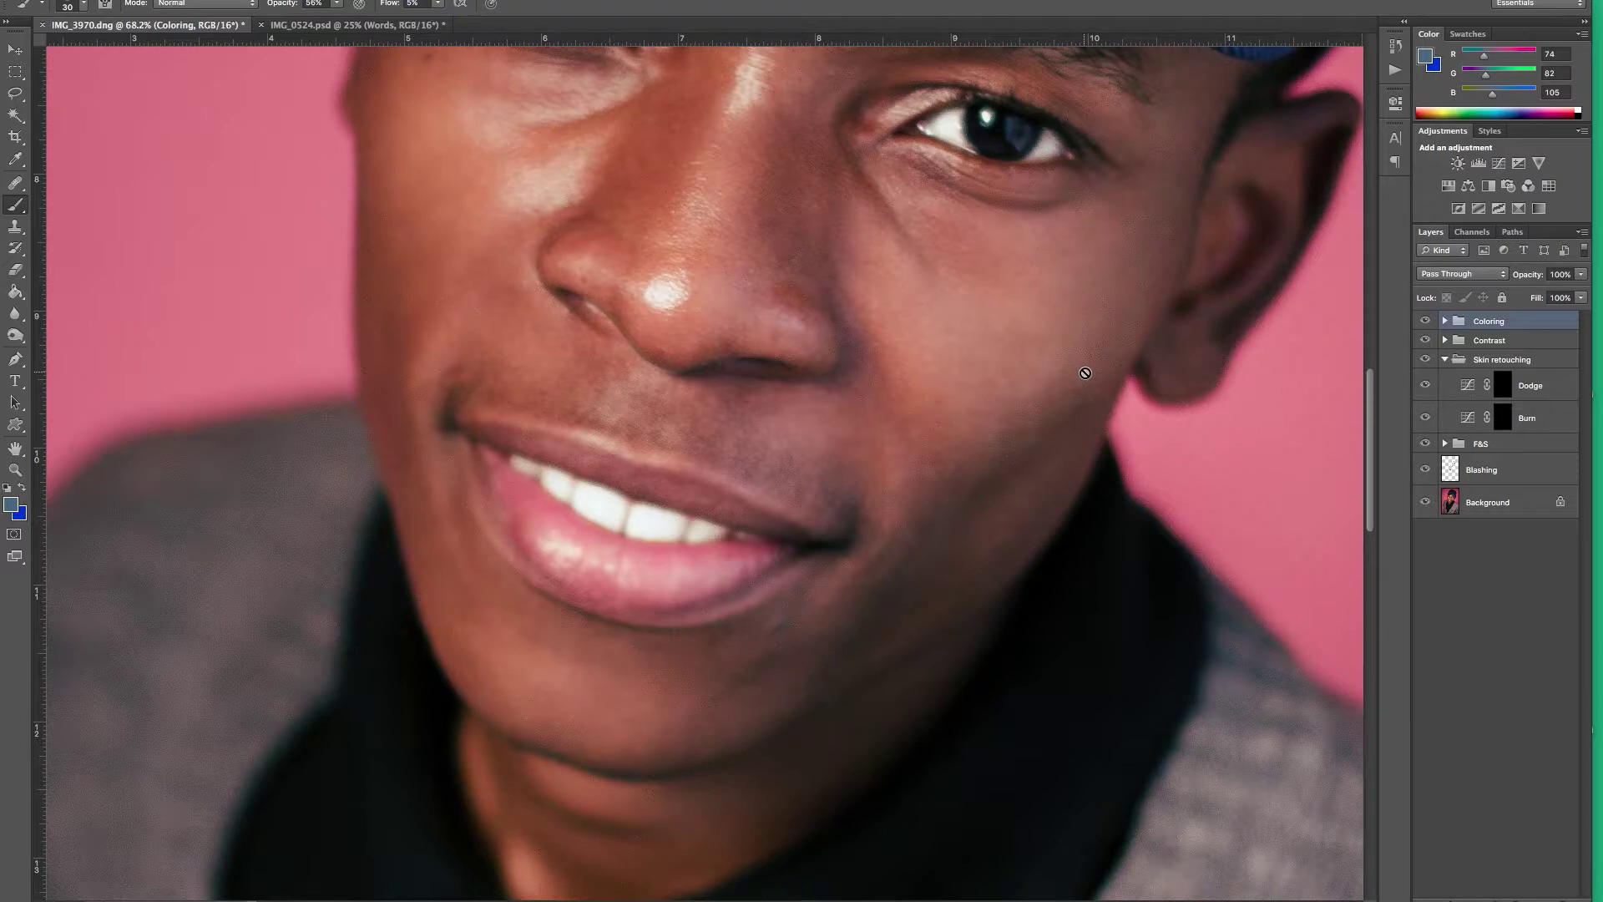
Add a new empty Layer 3 on top and set the foreground colour to white #ffffff.
{"action": "scroll", "coordinate": [1085, 372], "scroll_direction": "down", "scroll_amount": 2}
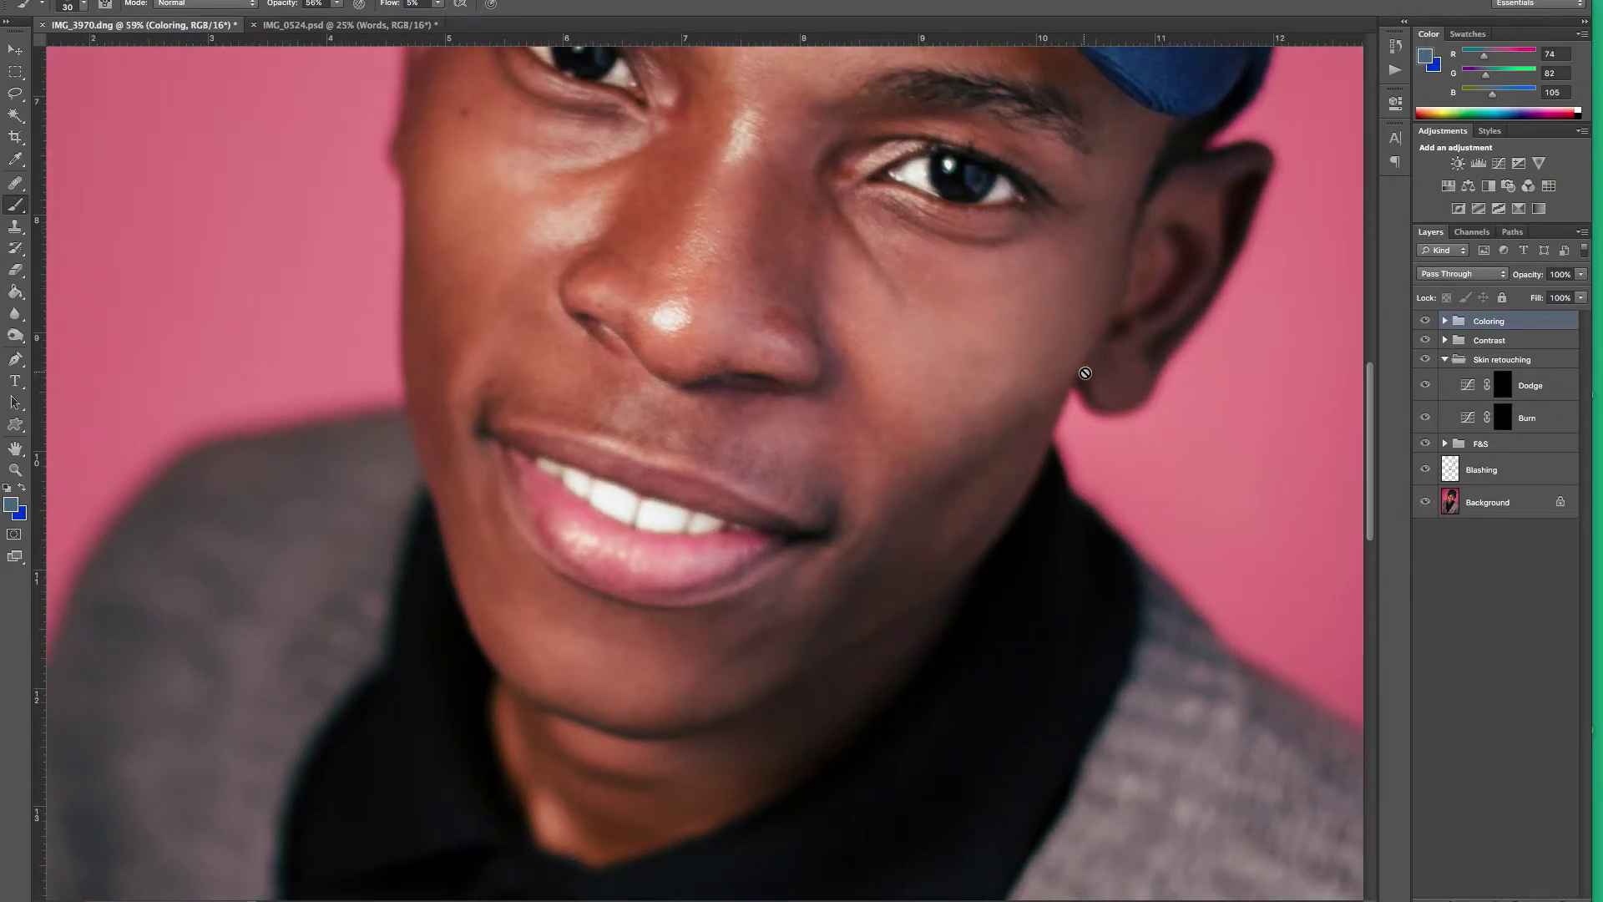
{"action": "scroll", "coordinate": [1085, 372], "scroll_direction": "up", "scroll_amount": 3}
{"action": "scroll", "coordinate": [1085, 372], "scroll_direction": "up", "scroll_amount": 3}
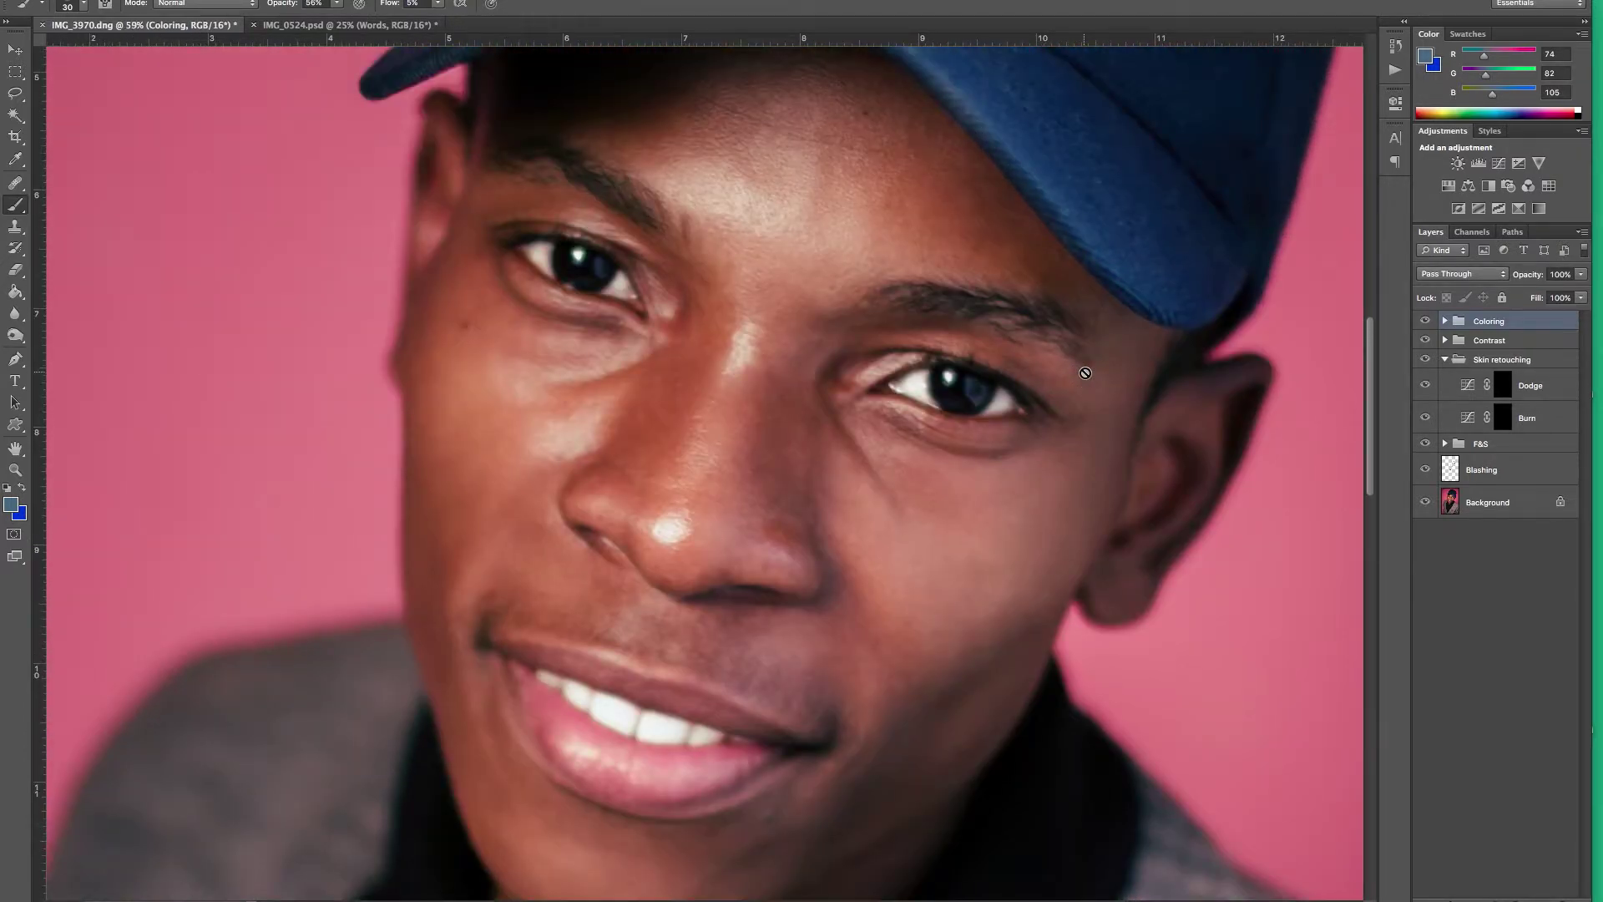
{"action": "scroll", "coordinate": [1084, 373], "scroll_direction": "down", "scroll_amount": 2}
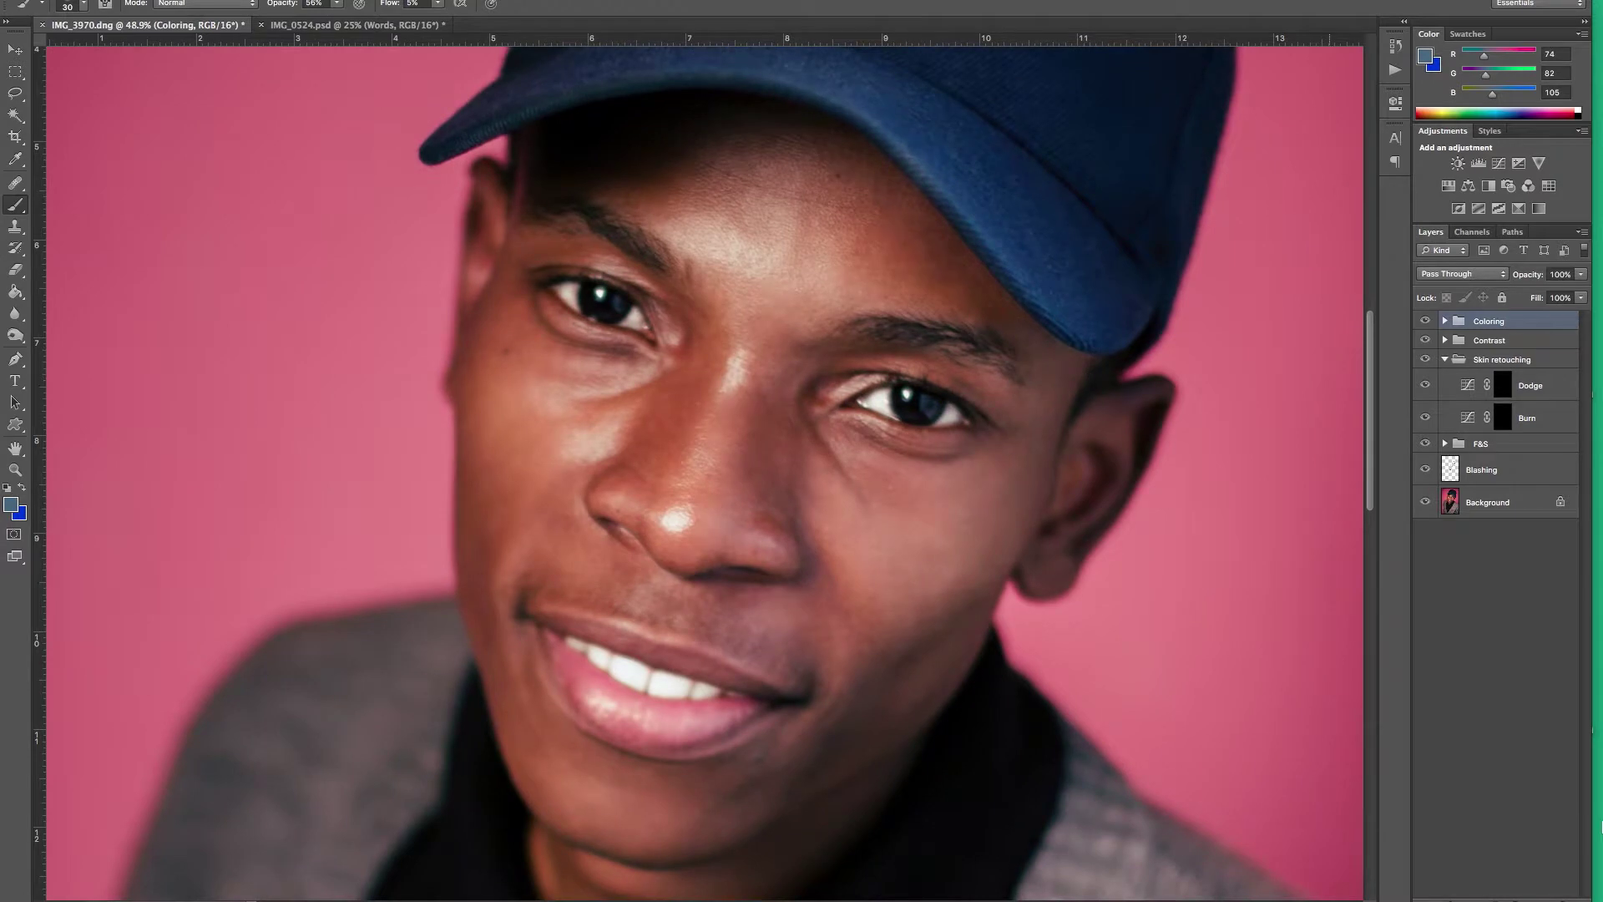
{"action": "key", "text": "ctrl+shift+alt+n"}
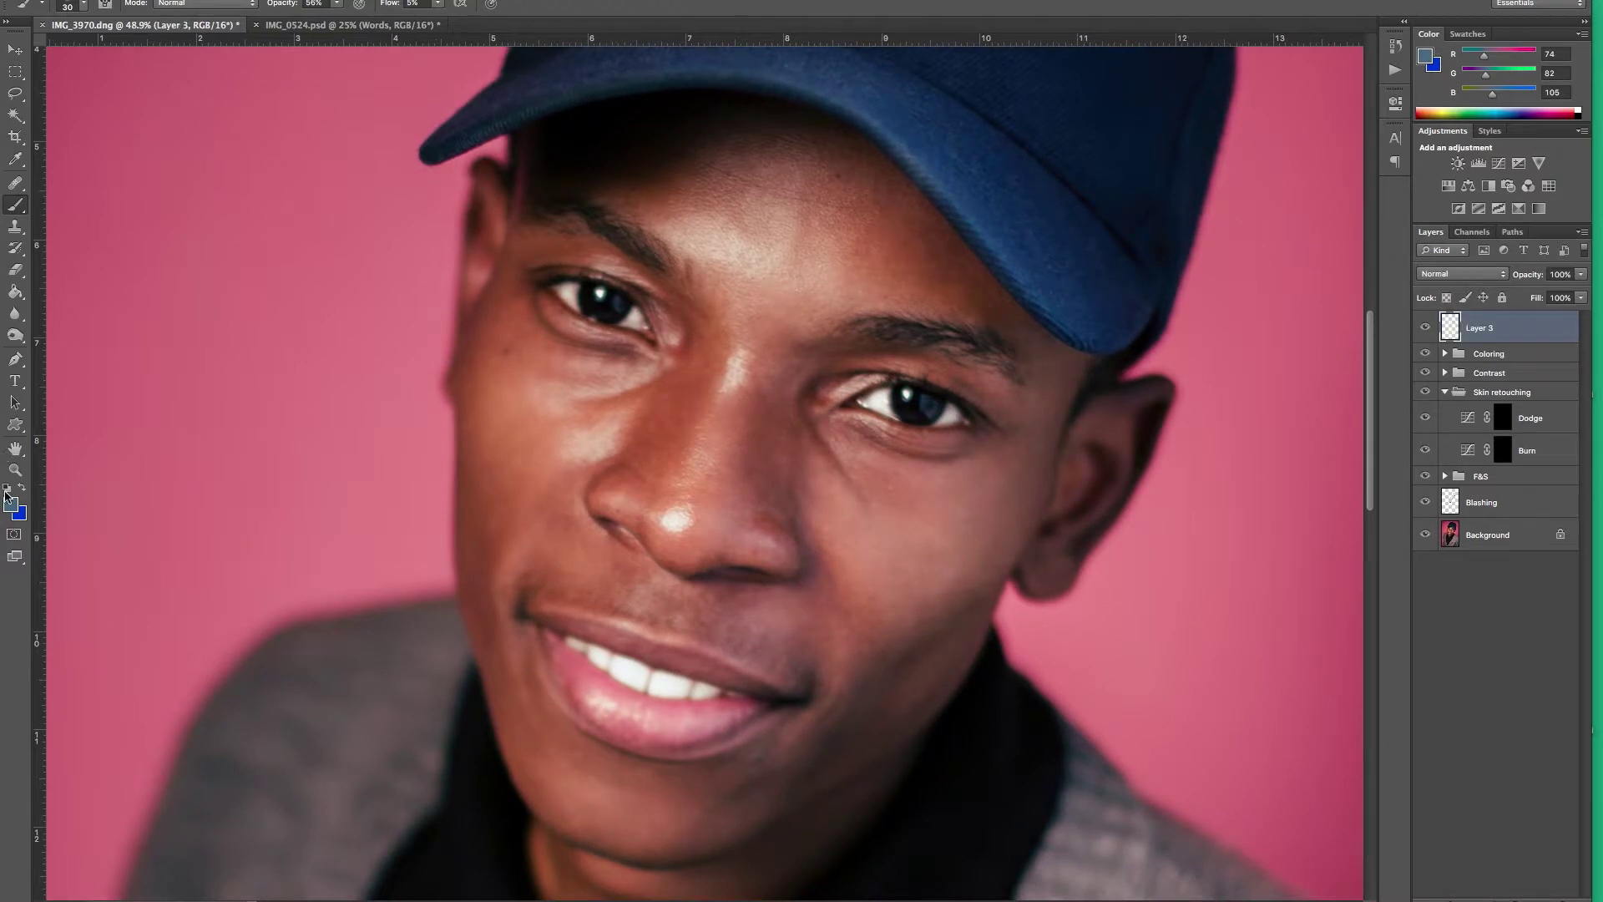
{"action": "left_click", "coordinate": [23, 488]}
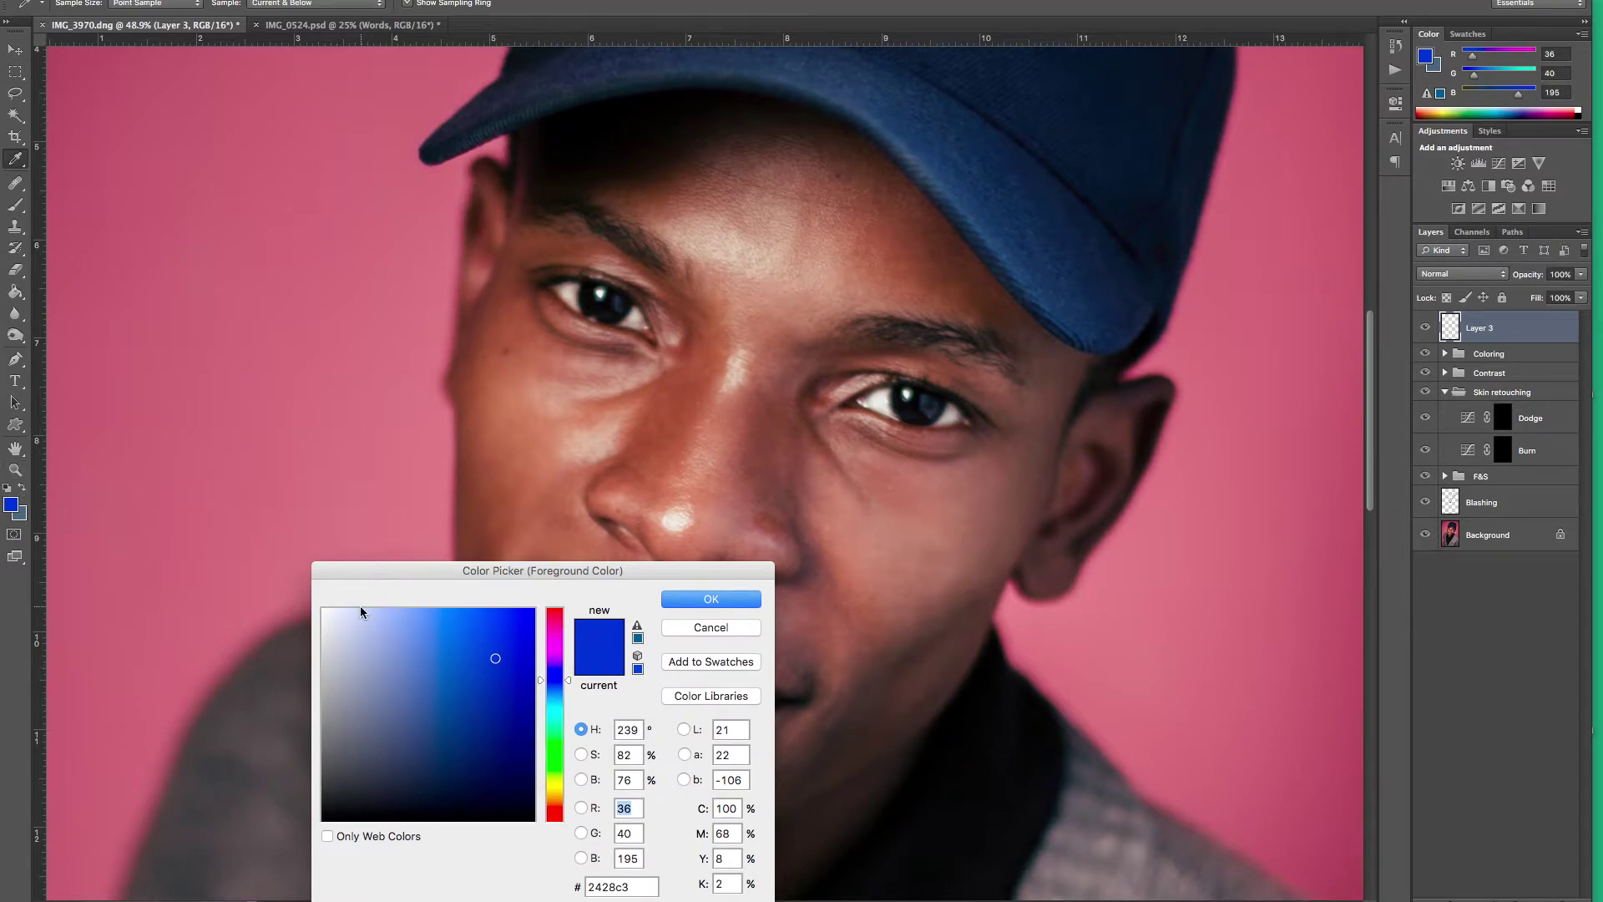
{"action": "left_click", "coordinate": [324, 611]}
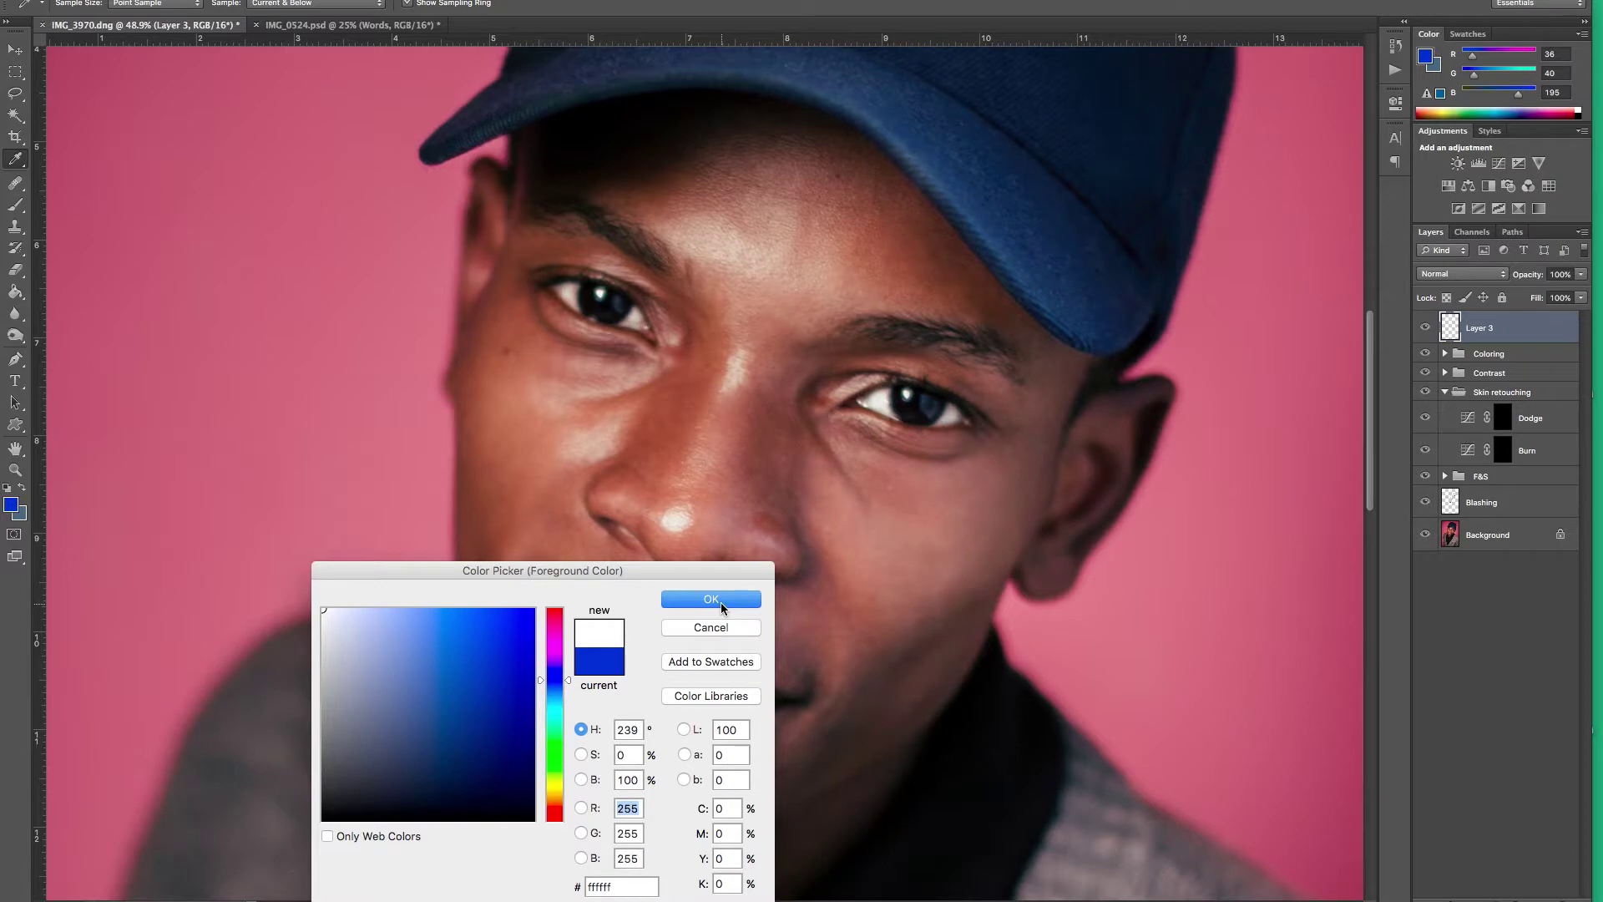
{"action": "left_click", "coordinate": [711, 600]}
{"action": "key", "text": "b"}
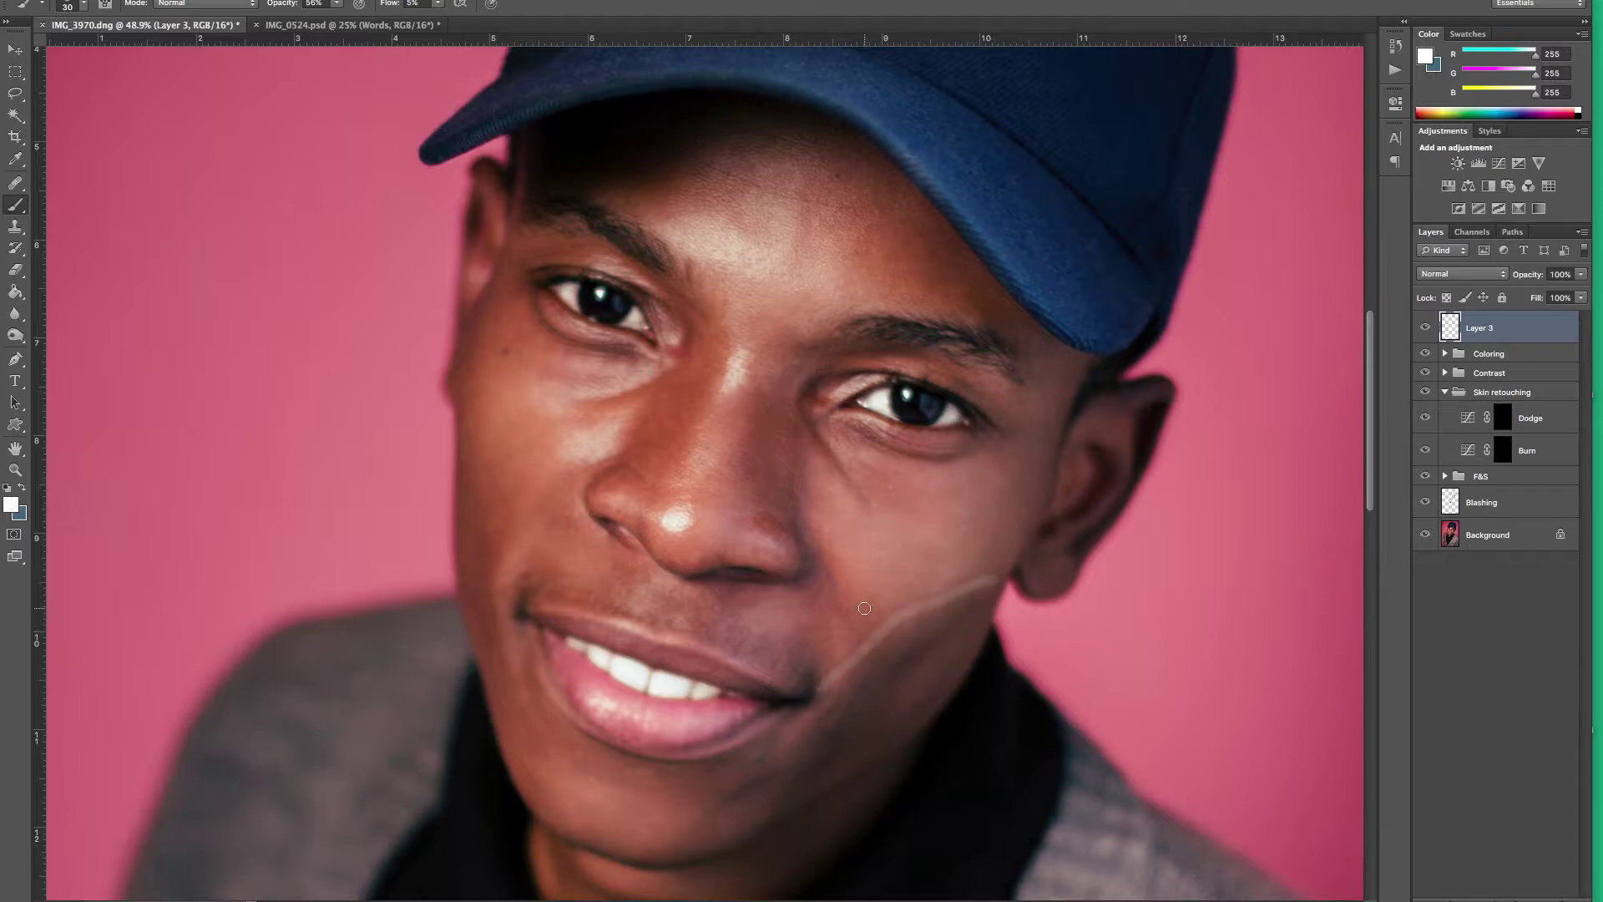
Set brush opacity and flow to 100% and attempt the white jaw outline.
{"action": "left_click_drag", "start_coordinate": [389, 3], "coordinate": [1017, 5]}
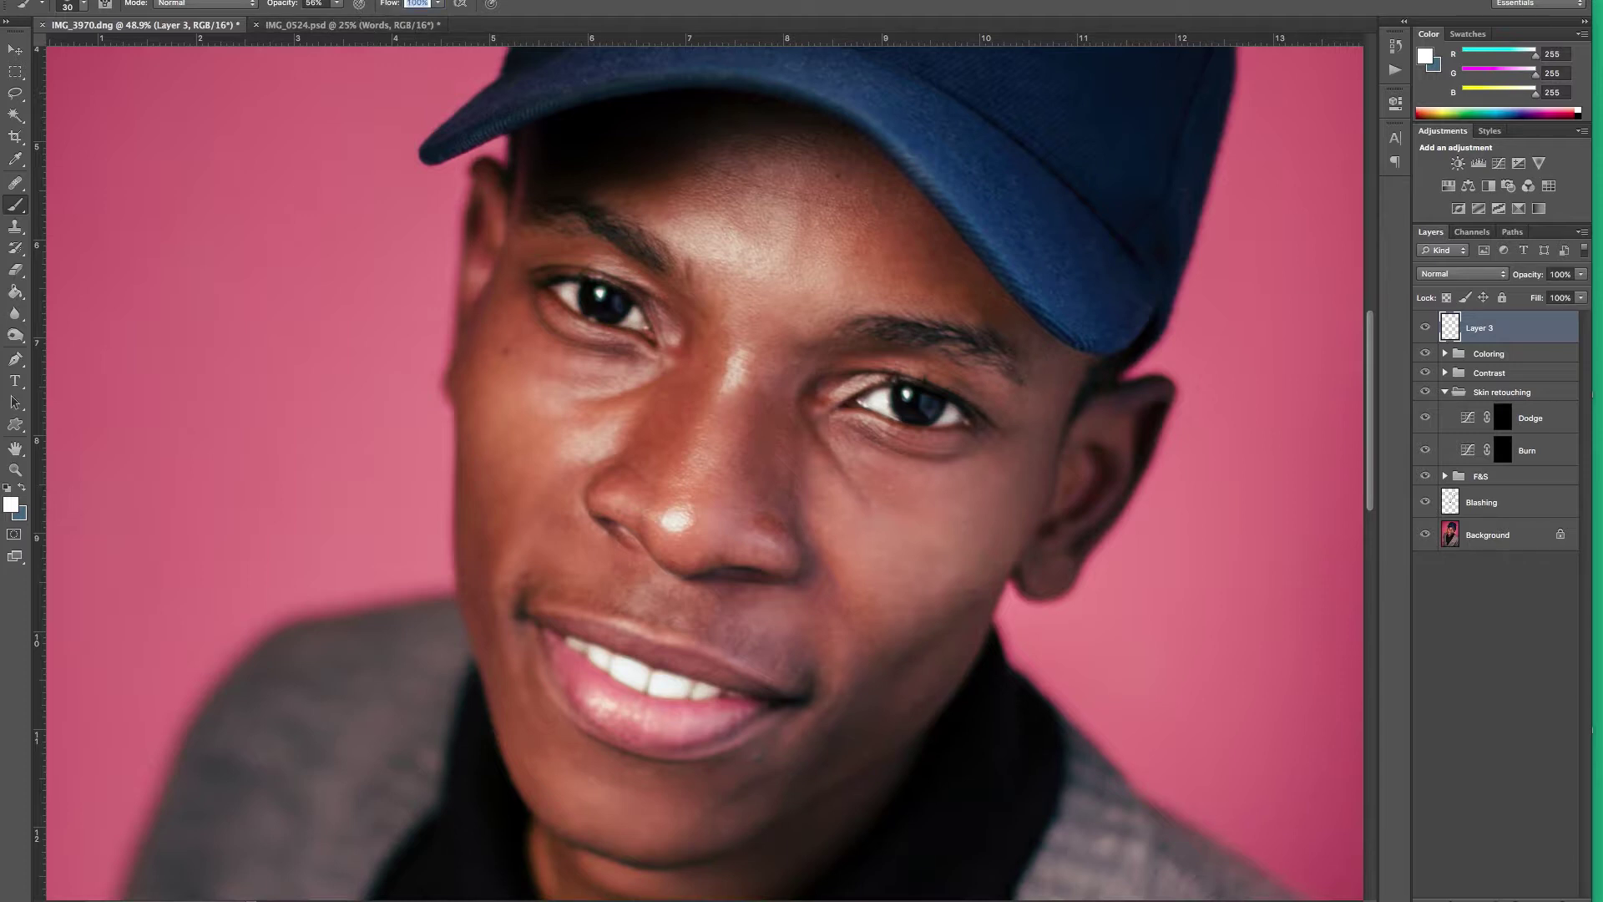
{"action": "left_click_drag", "start_coordinate": [275, 3], "coordinate": [576, 5]}
{"action": "left_click_drag", "start_coordinate": [282, 3], "coordinate": [389, 7]}
{"action": "mouse_move", "coordinate": [977, 570]}
{"action": "left_mouse_down"}
{"action": "mouse_move", "coordinate": [835, 681]}
{"action": "mouse_move", "coordinate": [790, 768]}
{"action": "mouse_move", "coordinate": [804, 790]}
{"action": "mouse_move", "coordinate": [965, 672]}
{"action": "mouse_move", "coordinate": [992, 589]}
{"action": "mouse_move", "coordinate": [982, 571]}
{"action": "left_mouse_up"}
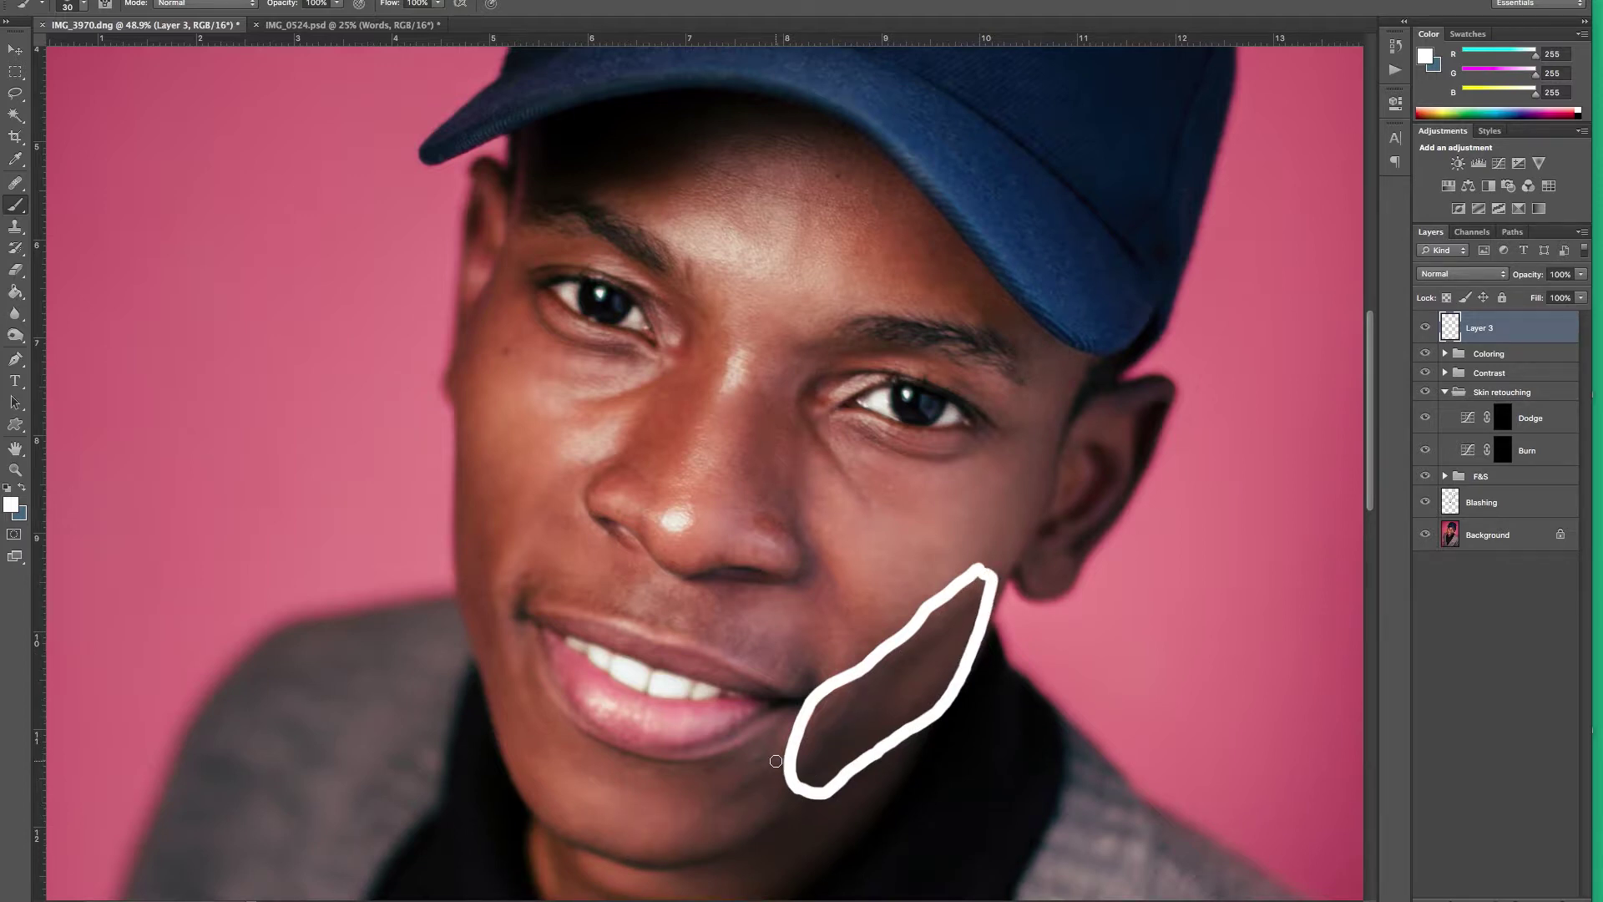
{"action": "key", "text": "ctrl+z"}
{"action": "mouse_move", "coordinate": [778, 753]}
{"action": "left_mouse_down"}
{"action": "mouse_move", "coordinate": [707, 823]}
{"action": "mouse_move", "coordinate": [784, 814]}
{"action": "mouse_move", "coordinate": [962, 680]}
{"action": "left_mouse_up"}
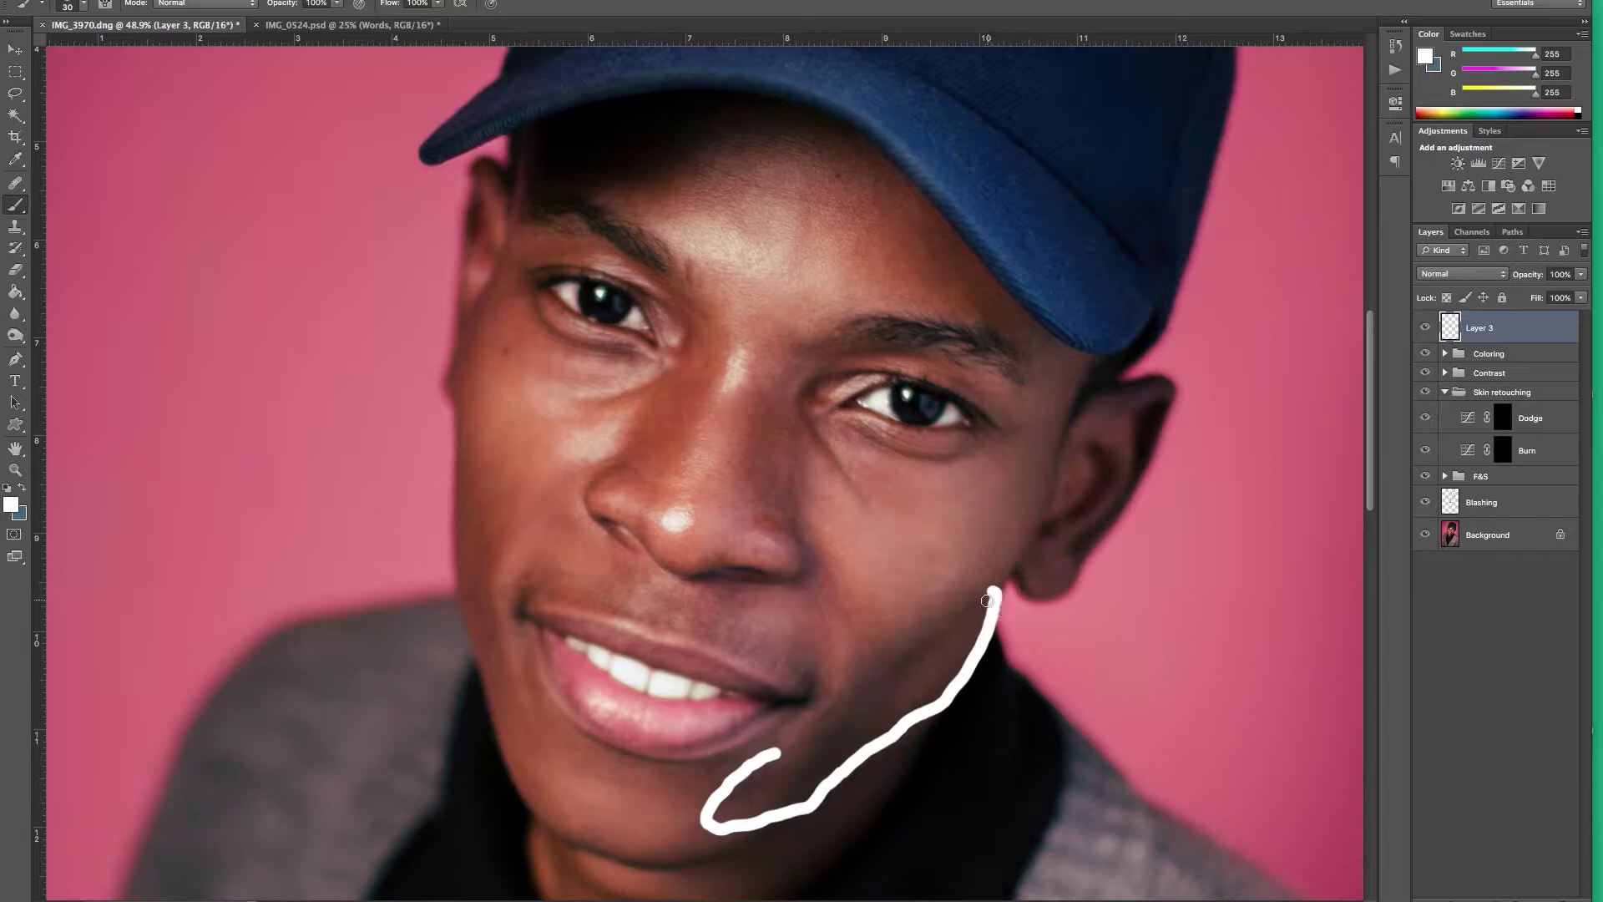
{"action": "key", "text": "ctrl+z"}
Outline the right jawline, left mouth corner and under-chin area in white.
{"action": "mouse_move", "coordinate": [994, 576]}
{"action": "left_mouse_down"}
{"action": "mouse_move", "coordinate": [992, 639]}
{"action": "mouse_move", "coordinate": [914, 814]}
{"action": "mouse_move", "coordinate": [741, 844]}
{"action": "mouse_move", "coordinate": [683, 817]}
{"action": "mouse_move", "coordinate": [848, 630]}
{"action": "mouse_move", "coordinate": [952, 580]}
{"action": "mouse_move", "coordinate": [984, 589]}
{"action": "left_mouse_up"}
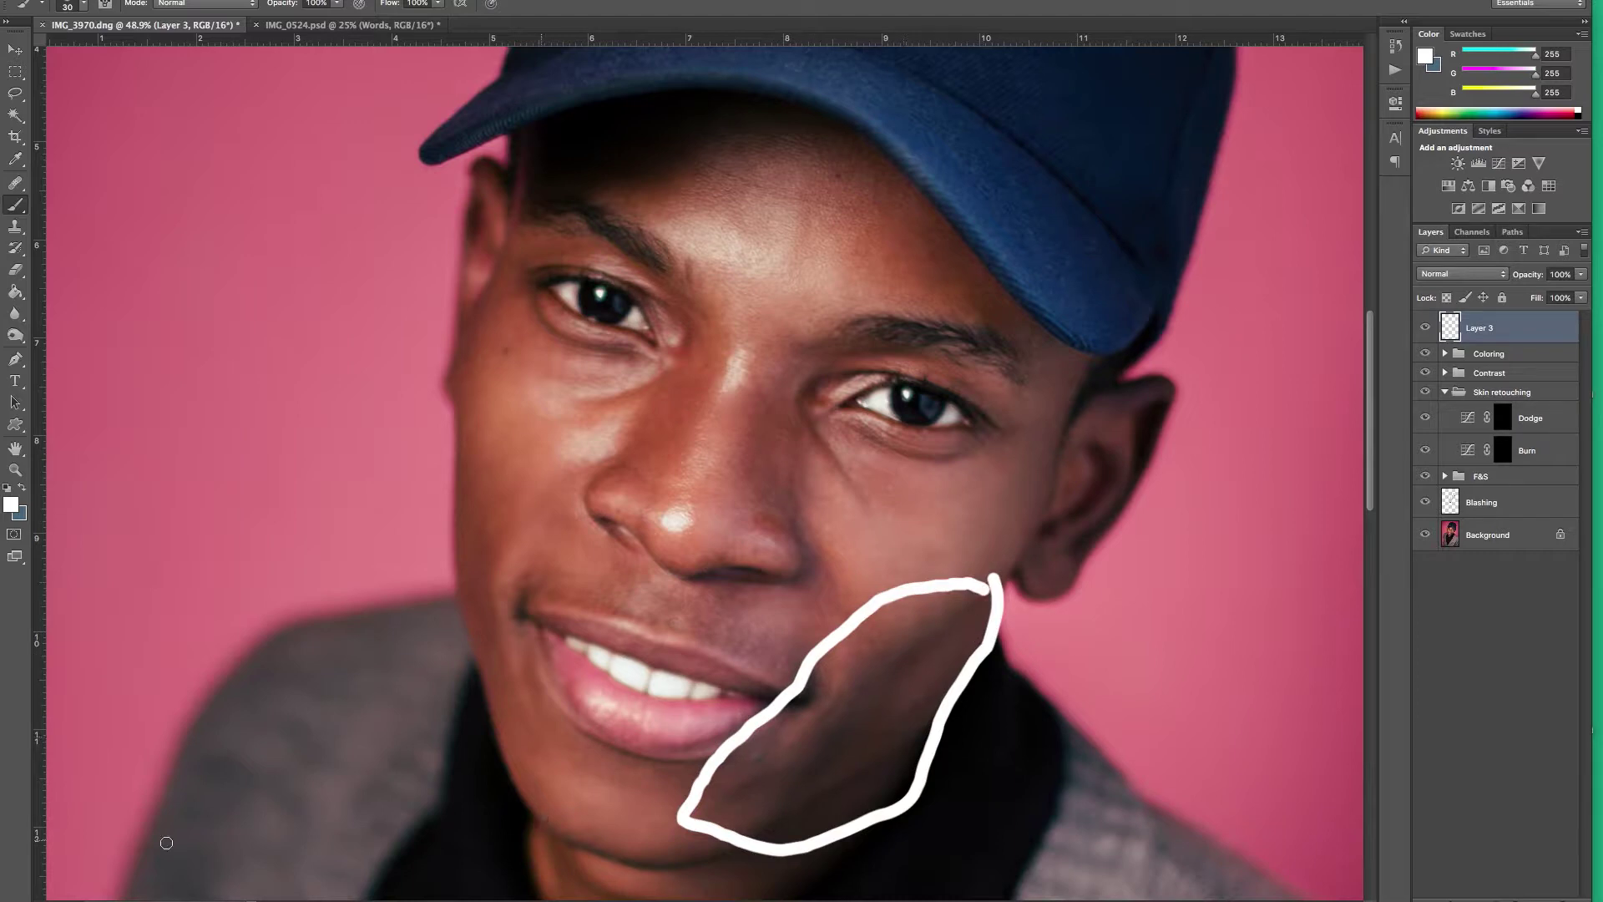
{"action": "mouse_move", "coordinate": [534, 783]}
{"action": "left_mouse_down"}
{"action": "mouse_move", "coordinate": [561, 748]}
{"action": "mouse_move", "coordinate": [558, 706]}
{"action": "mouse_move", "coordinate": [529, 606]}
{"action": "mouse_move", "coordinate": [481, 577]}
{"action": "mouse_move", "coordinate": [456, 616]}
{"action": "mouse_move", "coordinate": [495, 754]}
{"action": "mouse_move", "coordinate": [541, 781]}
{"action": "left_mouse_up"}
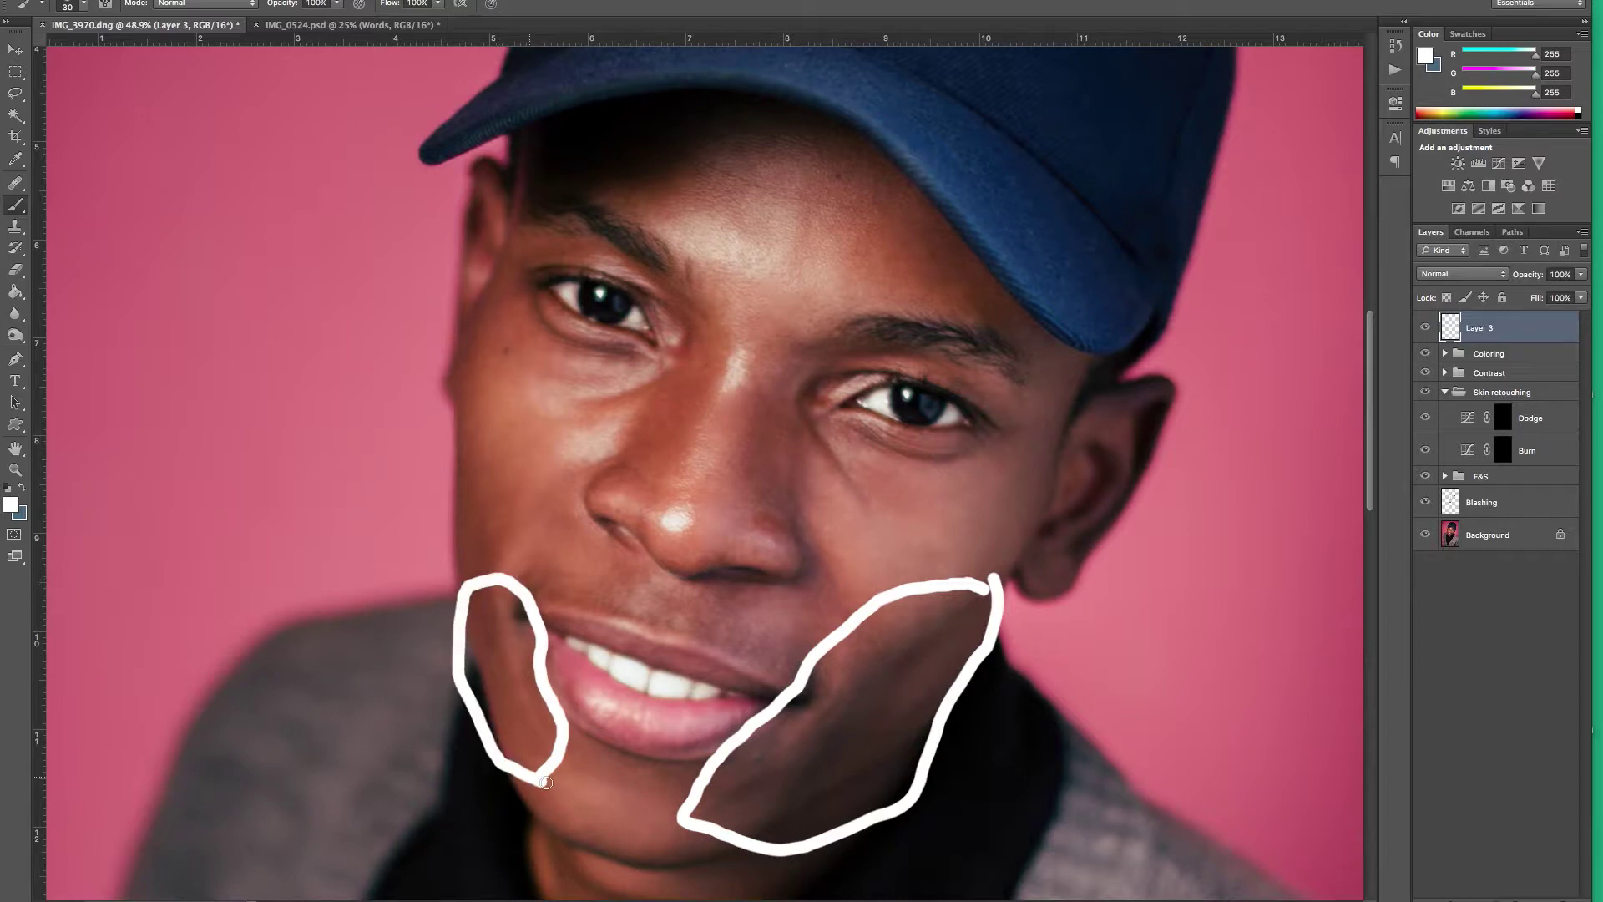
{"action": "scroll", "coordinate": [547, 753], "scroll_direction": "down", "scroll_amount": 3}
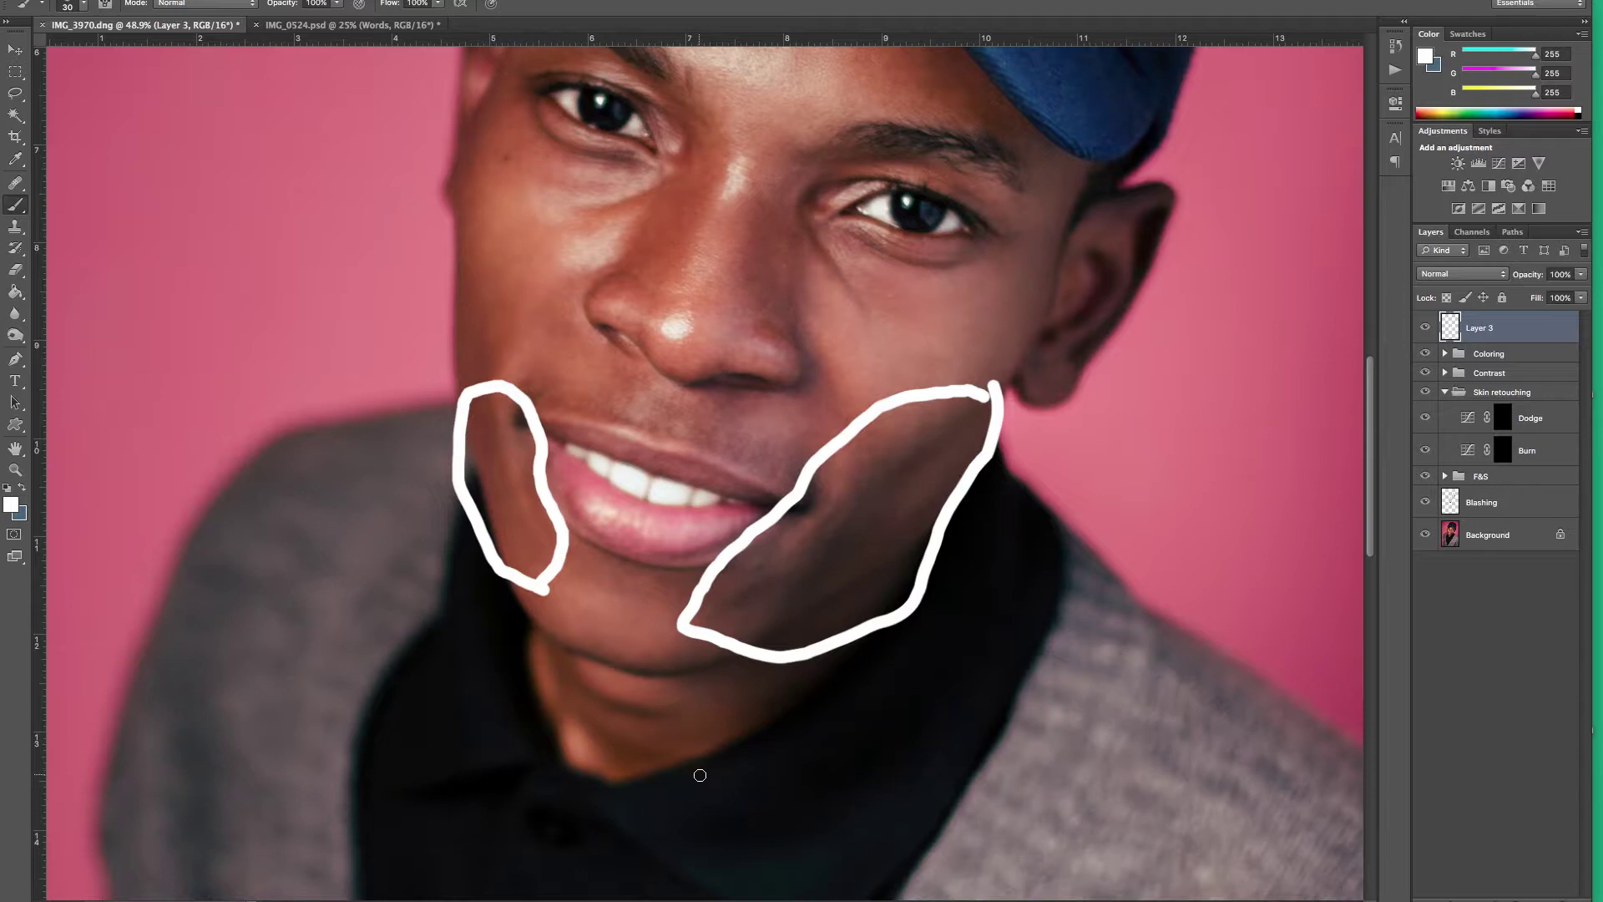
{"action": "mouse_move", "coordinate": [702, 775]}
{"action": "left_mouse_down"}
{"action": "mouse_move", "coordinate": [705, 715]}
{"action": "mouse_move", "coordinate": [639, 642]}
{"action": "mouse_move", "coordinate": [551, 639]}
{"action": "mouse_move", "coordinate": [514, 668]}
{"action": "mouse_move", "coordinate": [578, 800]}
{"action": "mouse_move", "coordinate": [702, 781]}
{"action": "mouse_move", "coordinate": [717, 762]}
{"action": "left_mouse_up"}
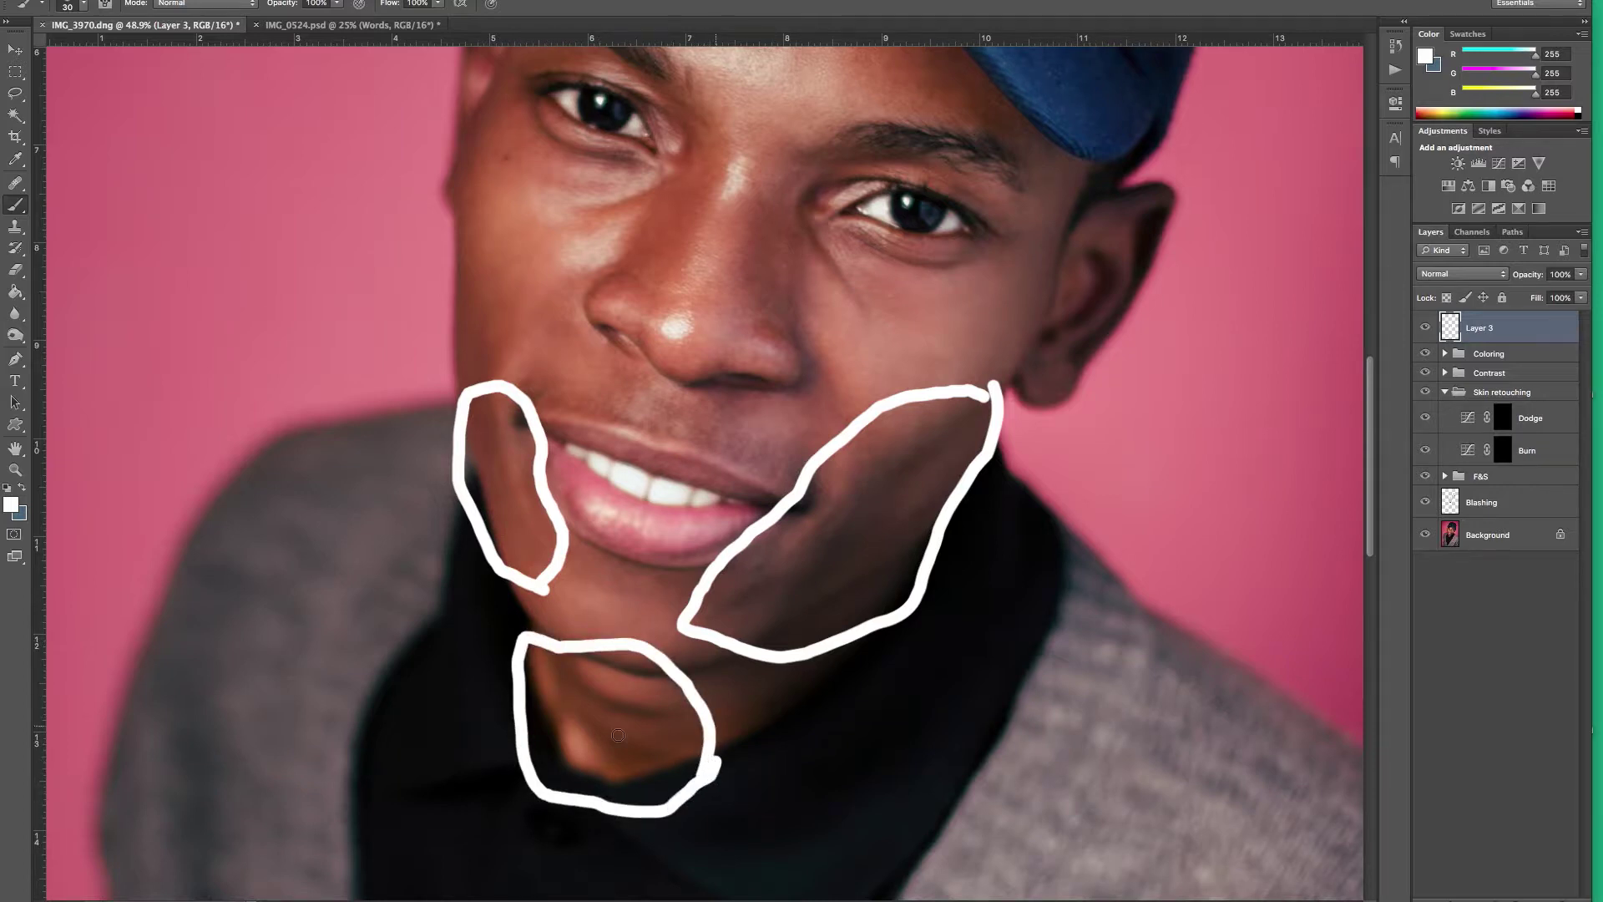
{"action": "scroll", "coordinate": [579, 671], "scroll_direction": "down", "scroll_amount": 5}
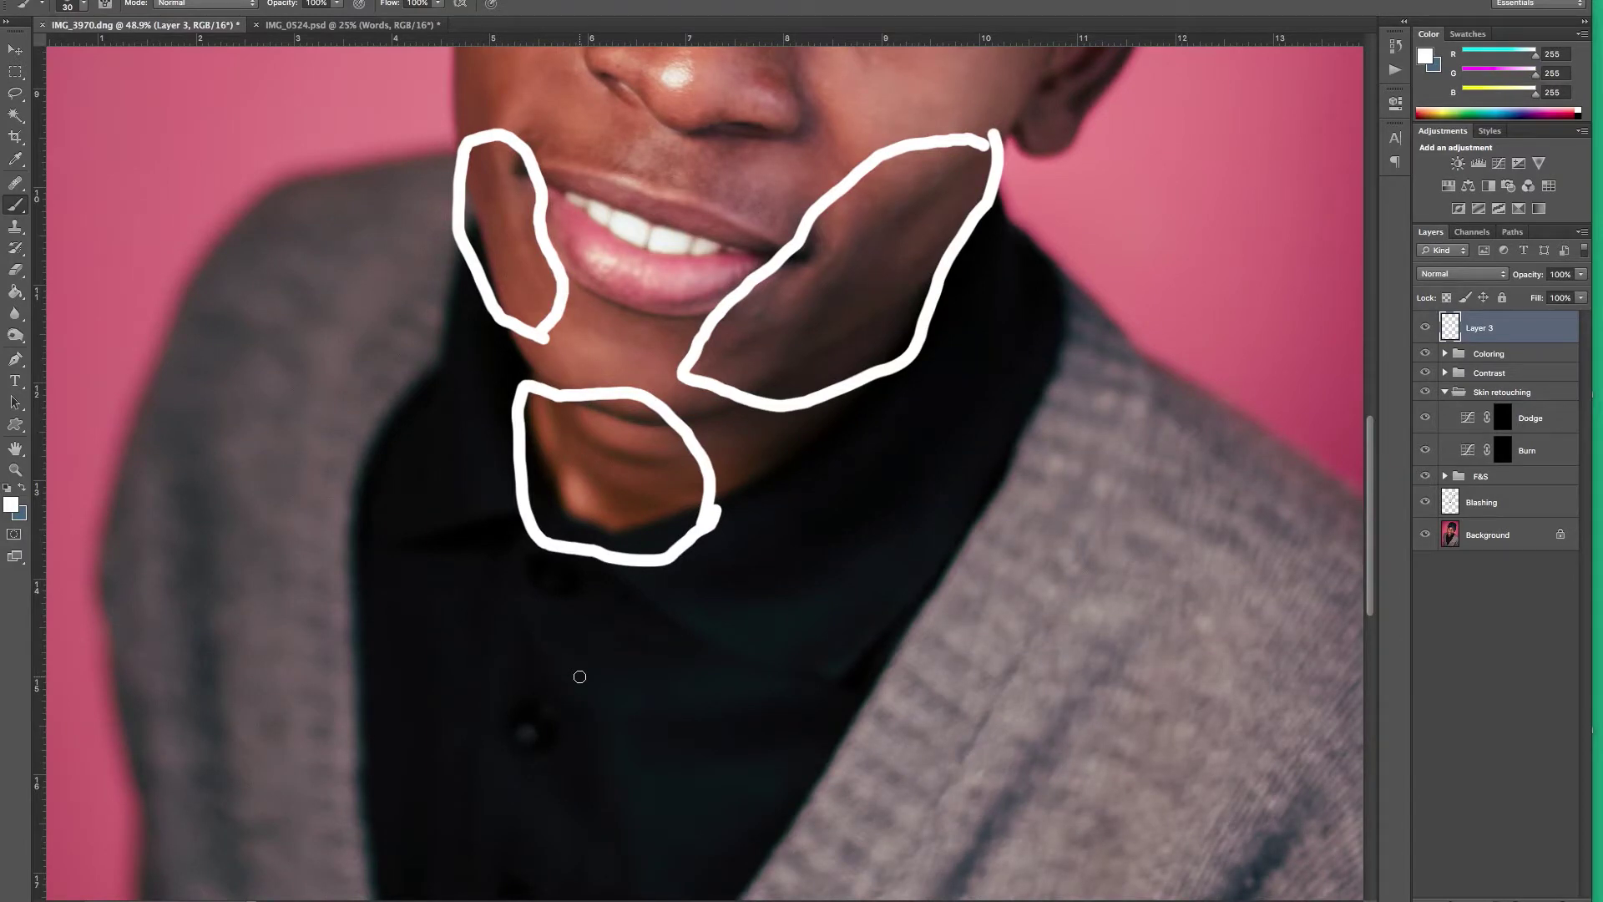
{"action": "key", "text": "ctrl+minus"}
{"action": "key", "text": "ctrl+minus"}
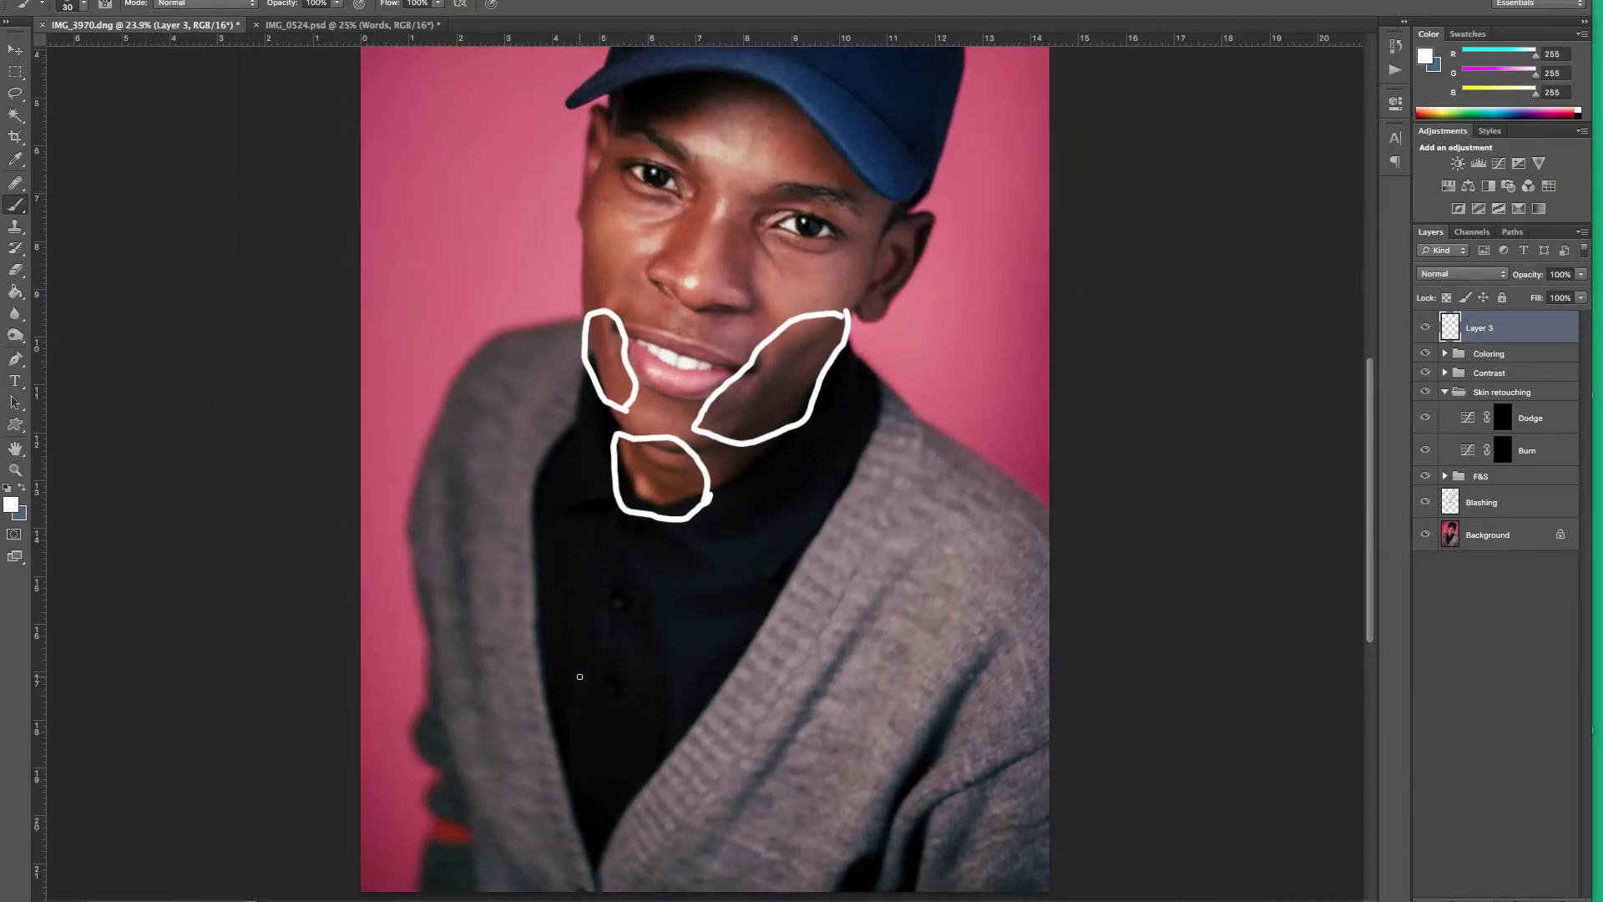
{"action": "scroll", "coordinate": [579, 677], "scroll_direction": "up", "scroll_amount": 2}
{"action": "scroll", "coordinate": [579, 677], "scroll_direction": "up", "scroll_amount": 3}
{"action": "scroll", "coordinate": [580, 676], "scroll_direction": "up", "scroll_amount": 2}
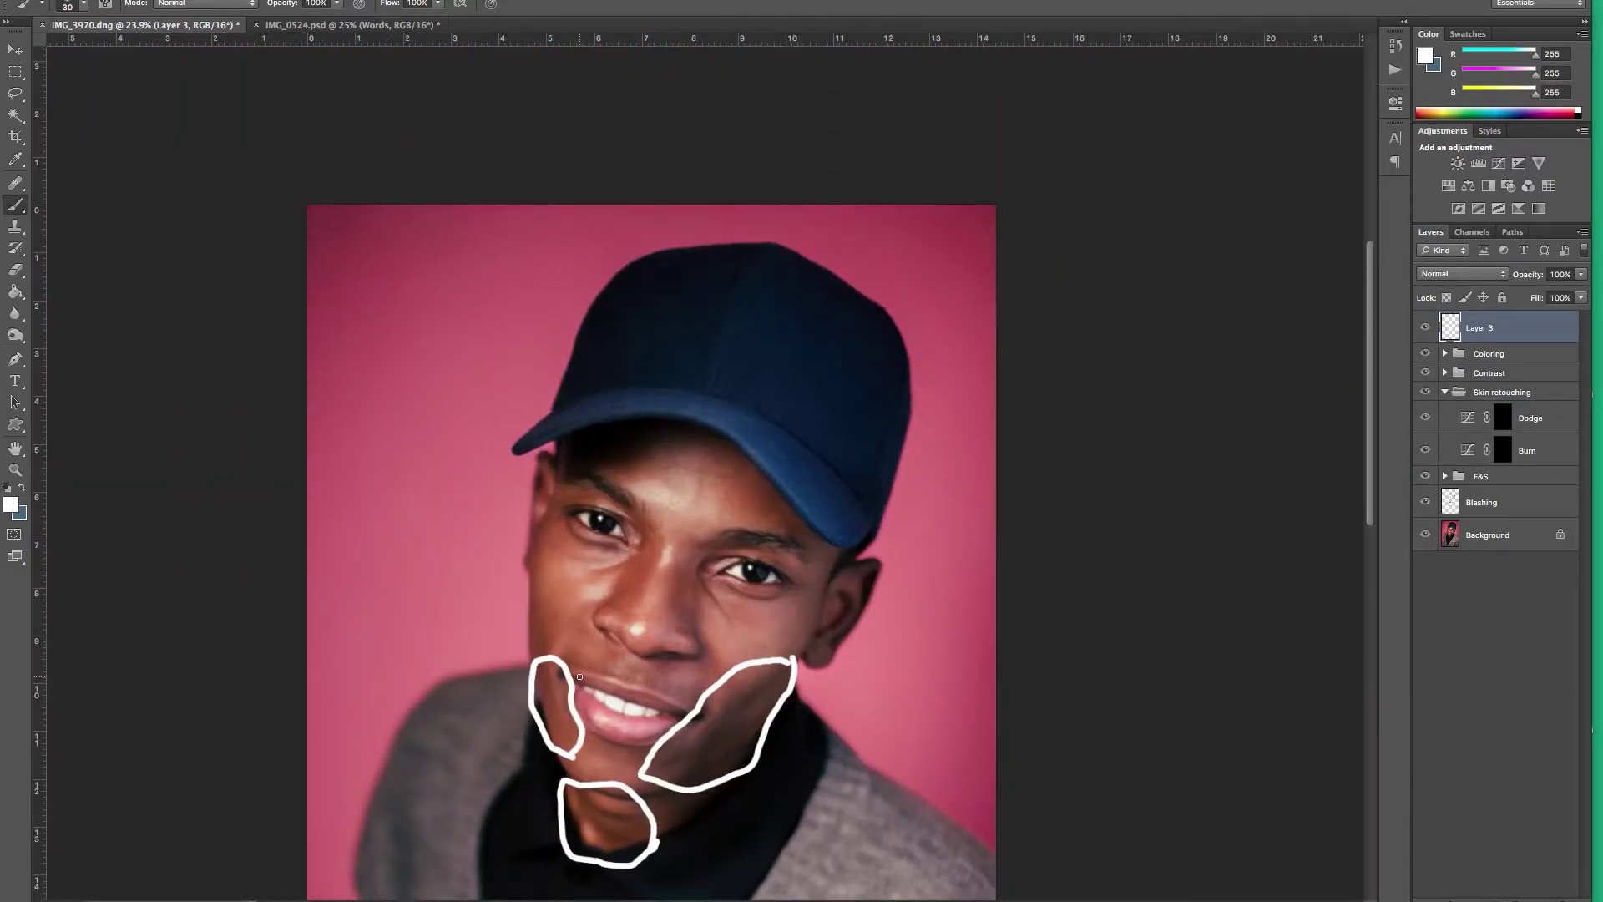
{"action": "key", "text": "ctrl+plus"}
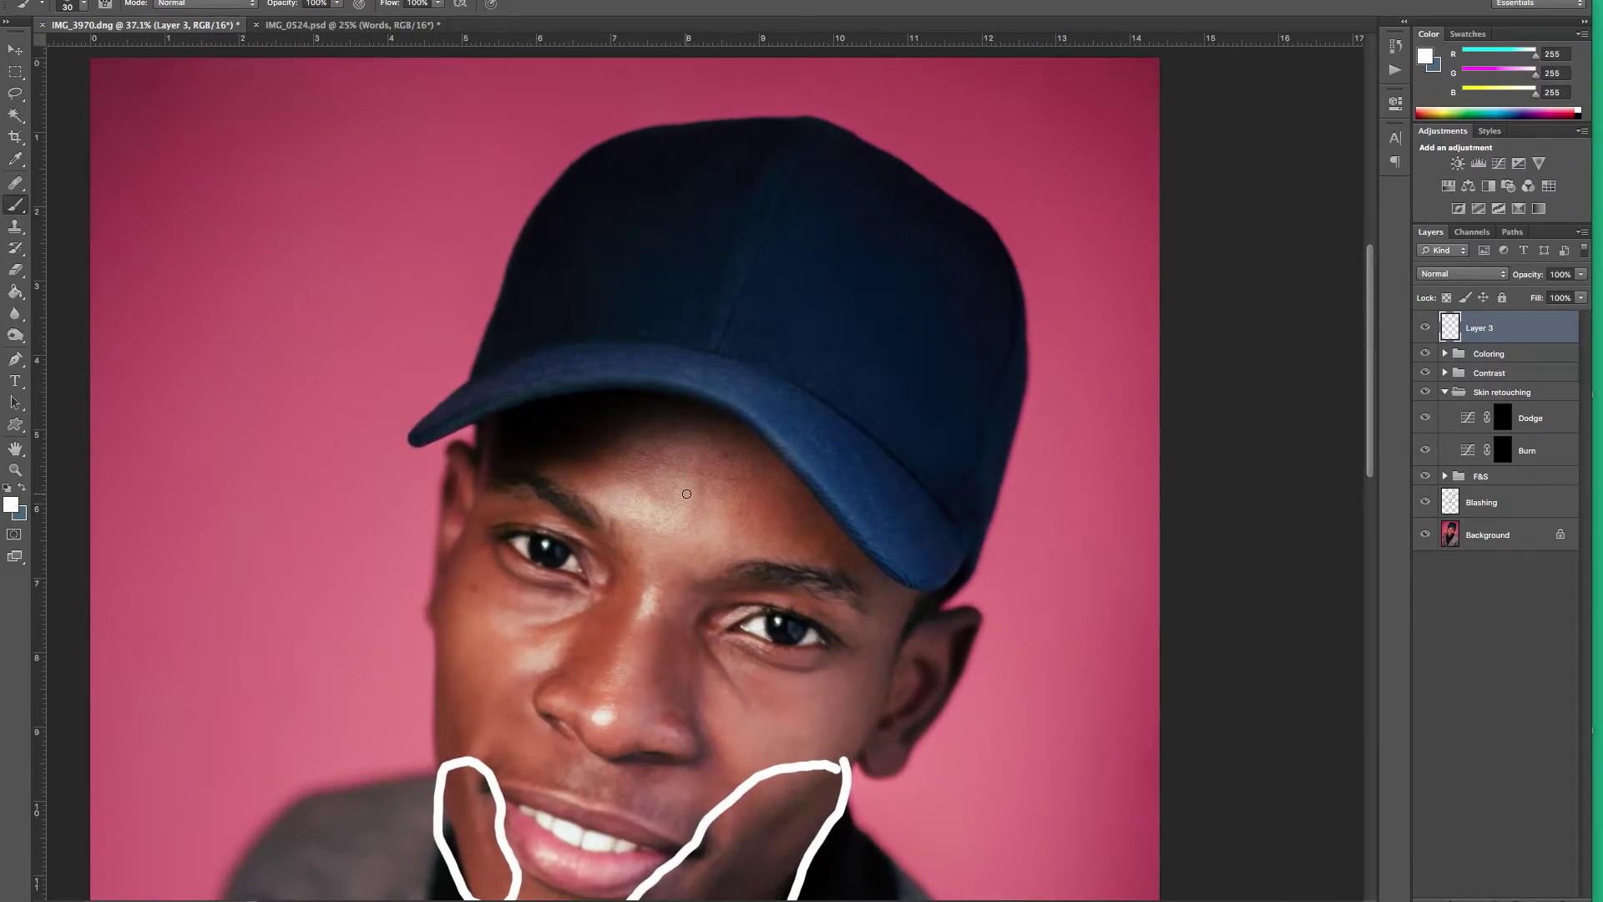
Paint white loops around the forehead centre, beneath both eyes and the left cheek.
{"action": "mouse_move", "coordinate": [739, 446]}
{"action": "left_mouse_down"}
{"action": "mouse_move", "coordinate": [729, 555]}
{"action": "mouse_move", "coordinate": [715, 424]}
{"action": "left_mouse_up"}
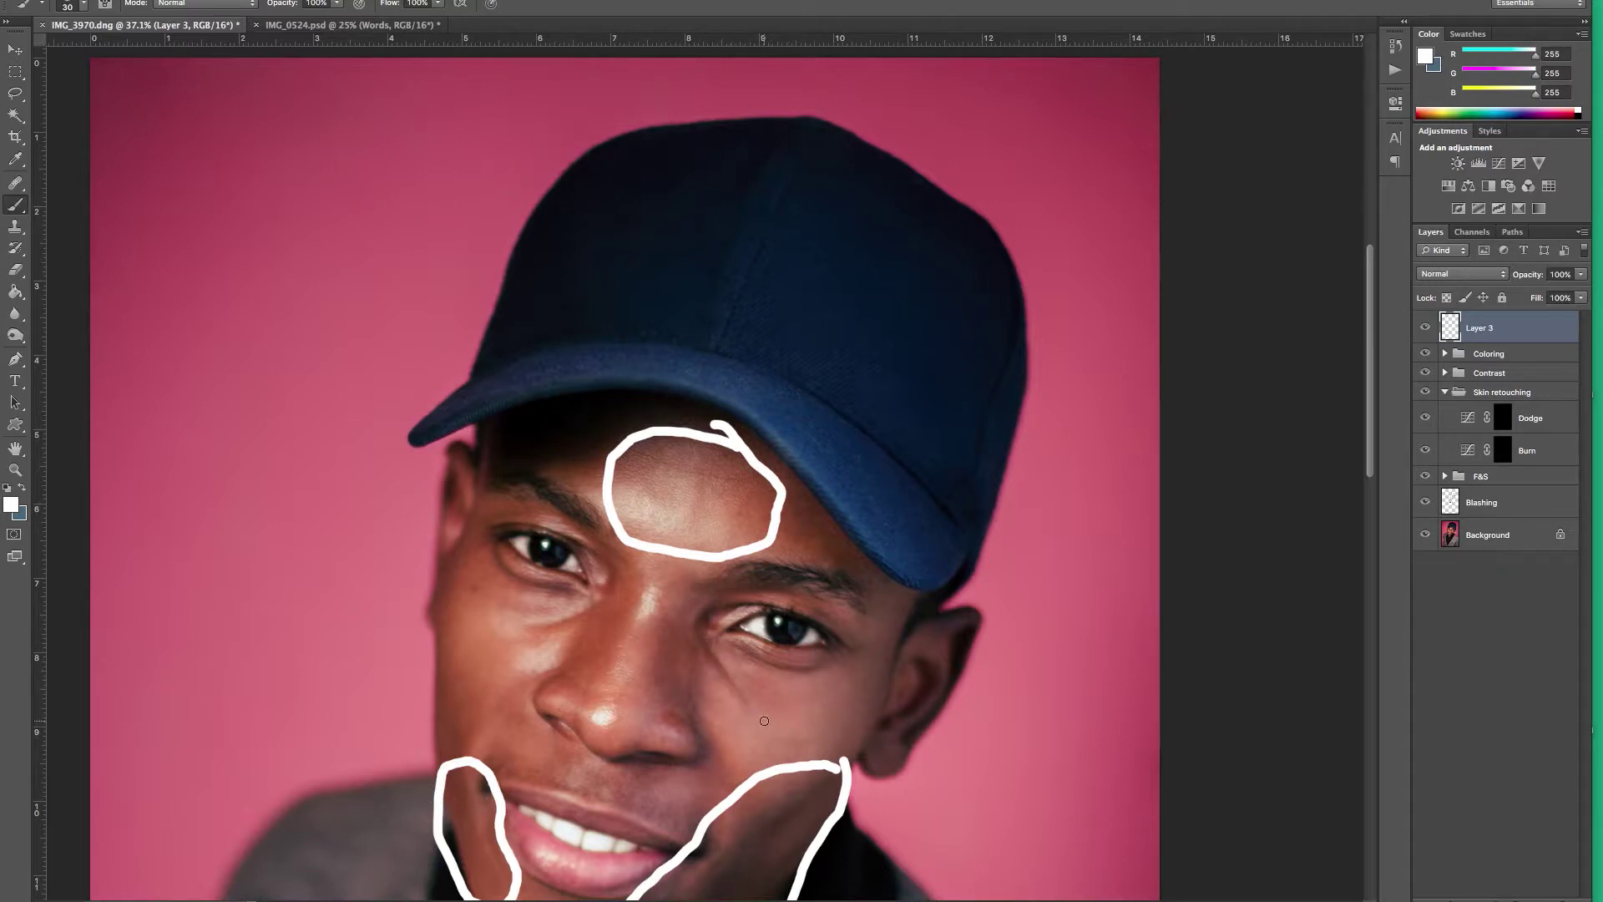
{"action": "mouse_move", "coordinate": [753, 720]}
{"action": "left_mouse_down"}
{"action": "mouse_move", "coordinate": [741, 636]}
{"action": "mouse_move", "coordinate": [768, 735]}
{"action": "left_mouse_up"}
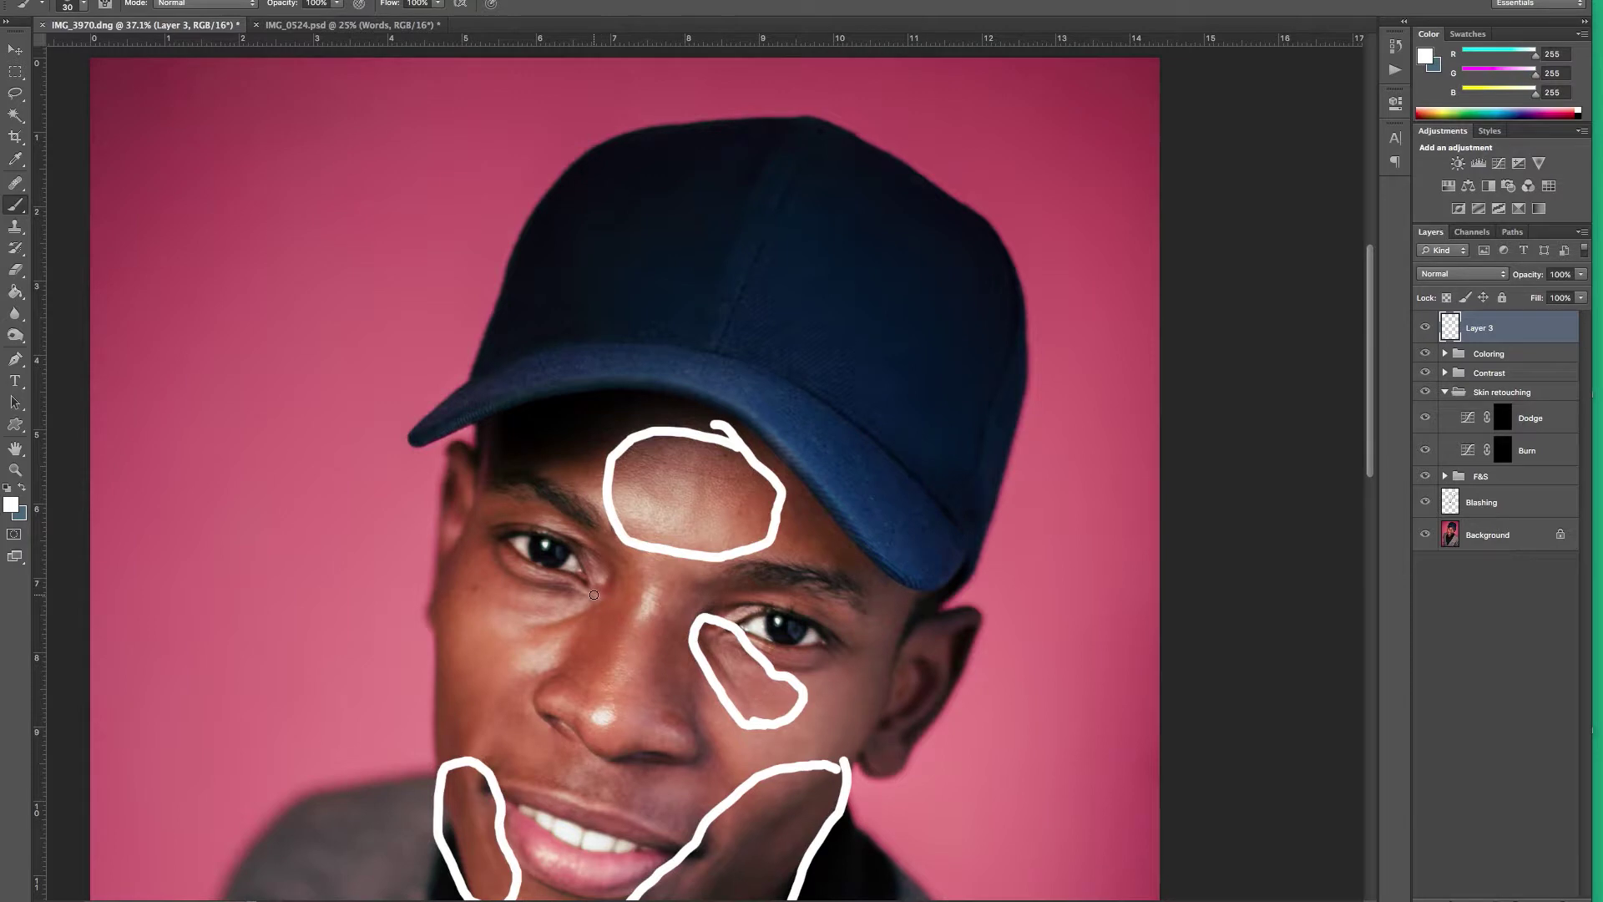
{"action": "mouse_move", "coordinate": [579, 595]}
{"action": "left_mouse_down"}
{"action": "mouse_move", "coordinate": [480, 574]}
{"action": "mouse_move", "coordinate": [577, 600]}
{"action": "left_mouse_up"}
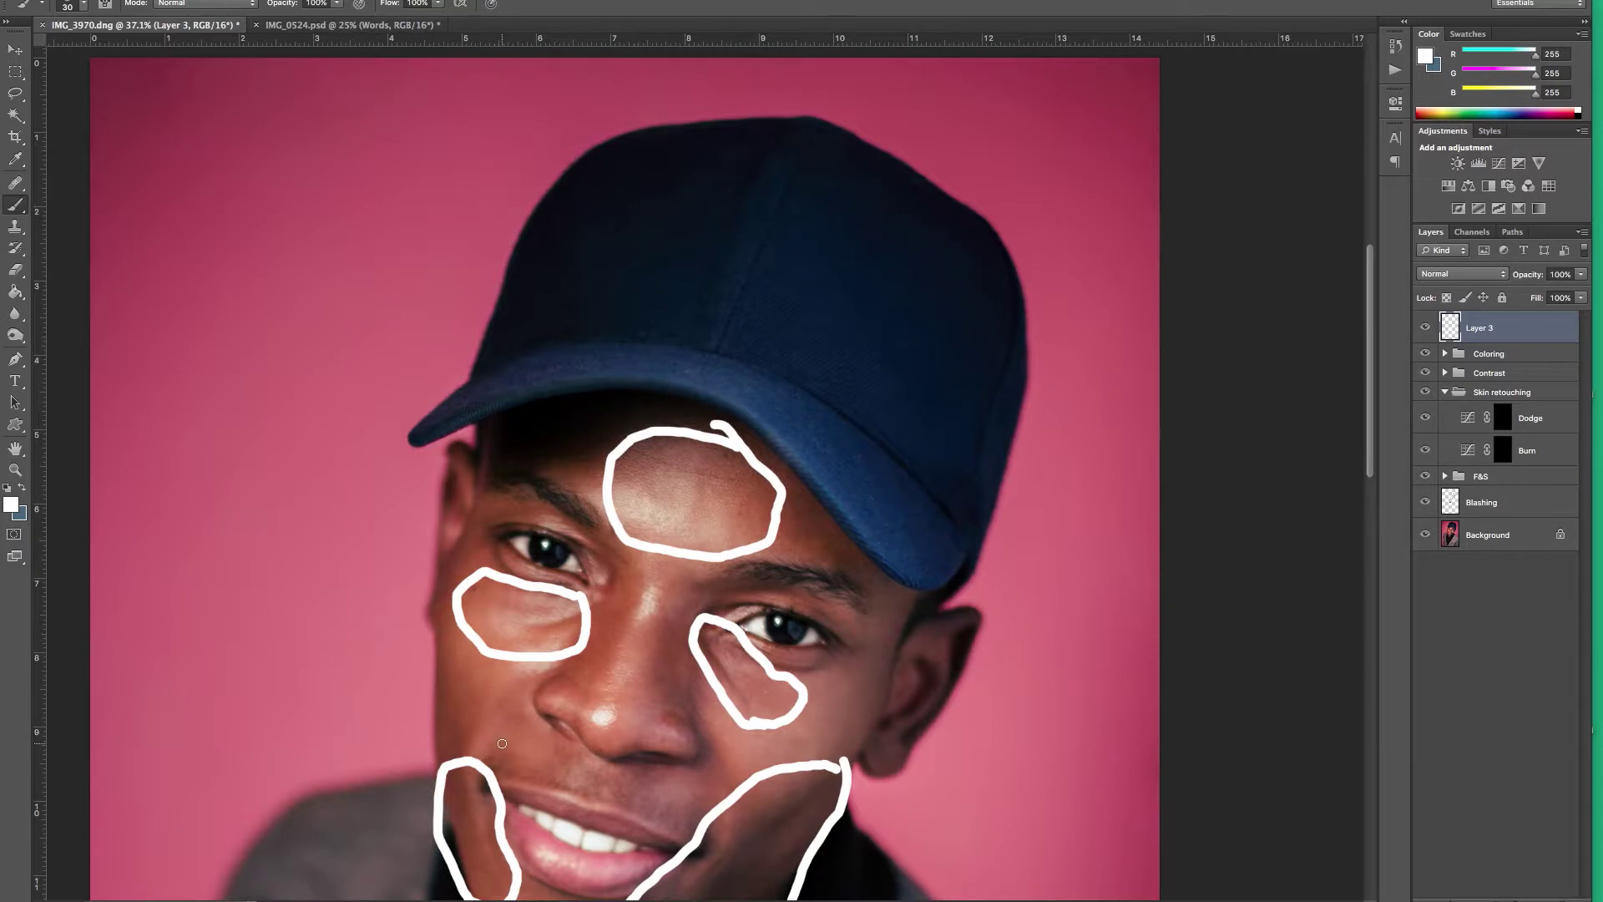
{"action": "mouse_move", "coordinate": [512, 737]}
{"action": "left_mouse_down"}
{"action": "mouse_move", "coordinate": [535, 731]}
{"action": "mouse_move", "coordinate": [515, 691]}
{"action": "mouse_move", "coordinate": [444, 641]}
{"action": "mouse_move", "coordinate": [420, 718]}
{"action": "mouse_move", "coordinate": [449, 751]}
{"action": "mouse_move", "coordinate": [542, 725]}
{"action": "left_mouse_up"}
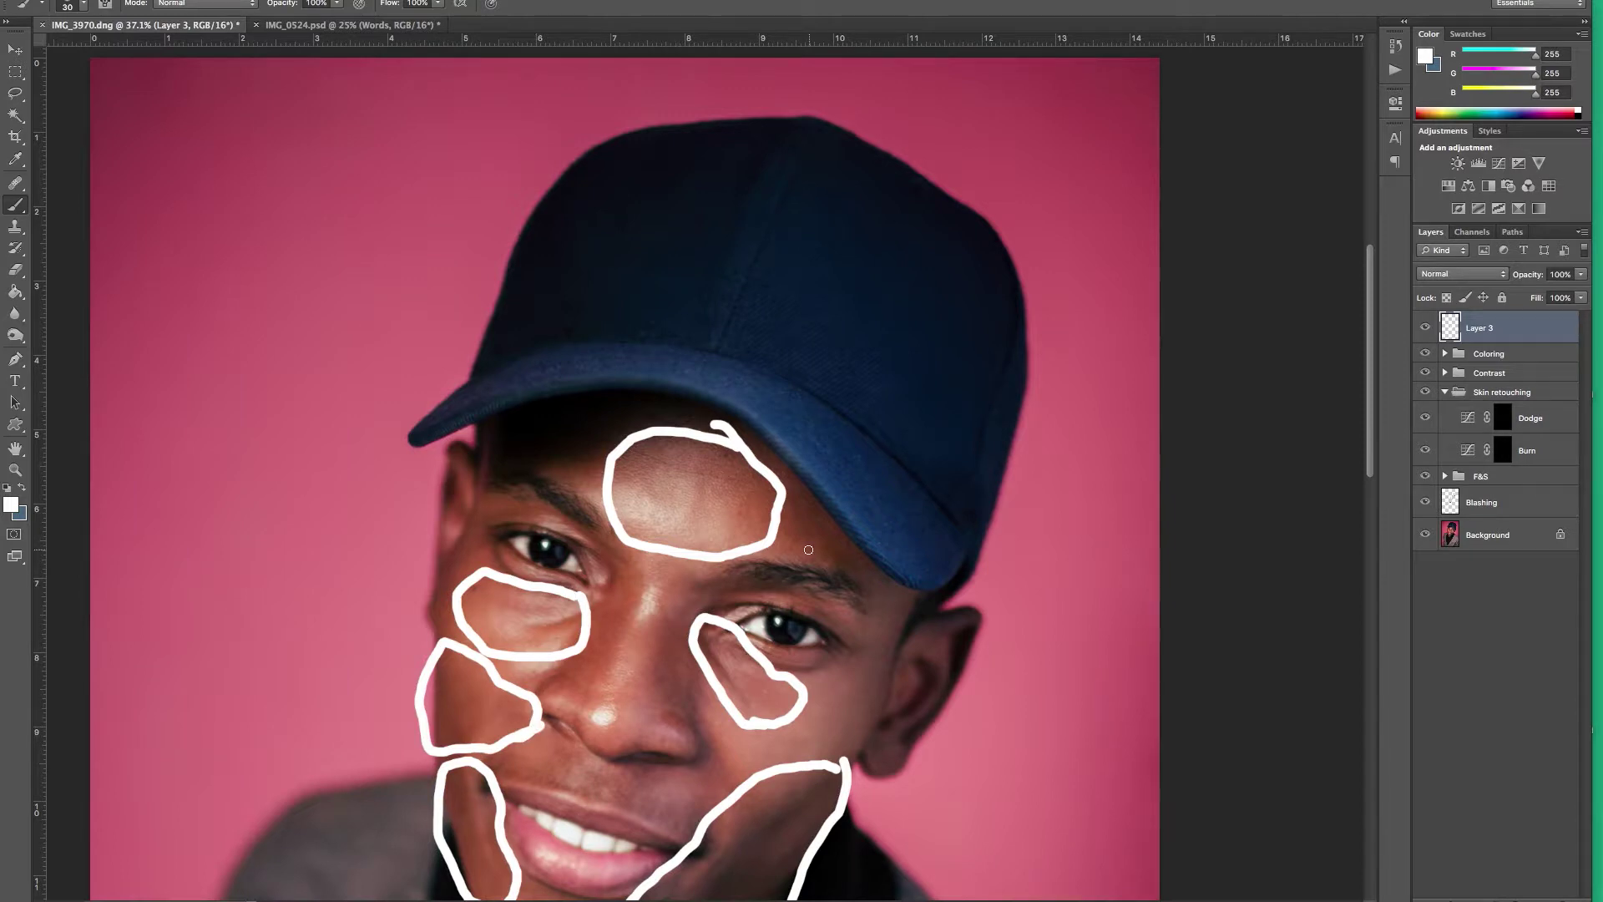
{"action": "scroll", "coordinate": [798, 564], "scroll_direction": "down", "scroll_amount": 2}
{"action": "scroll", "coordinate": [798, 564], "scroll_direction": "down", "scroll_amount": 3}
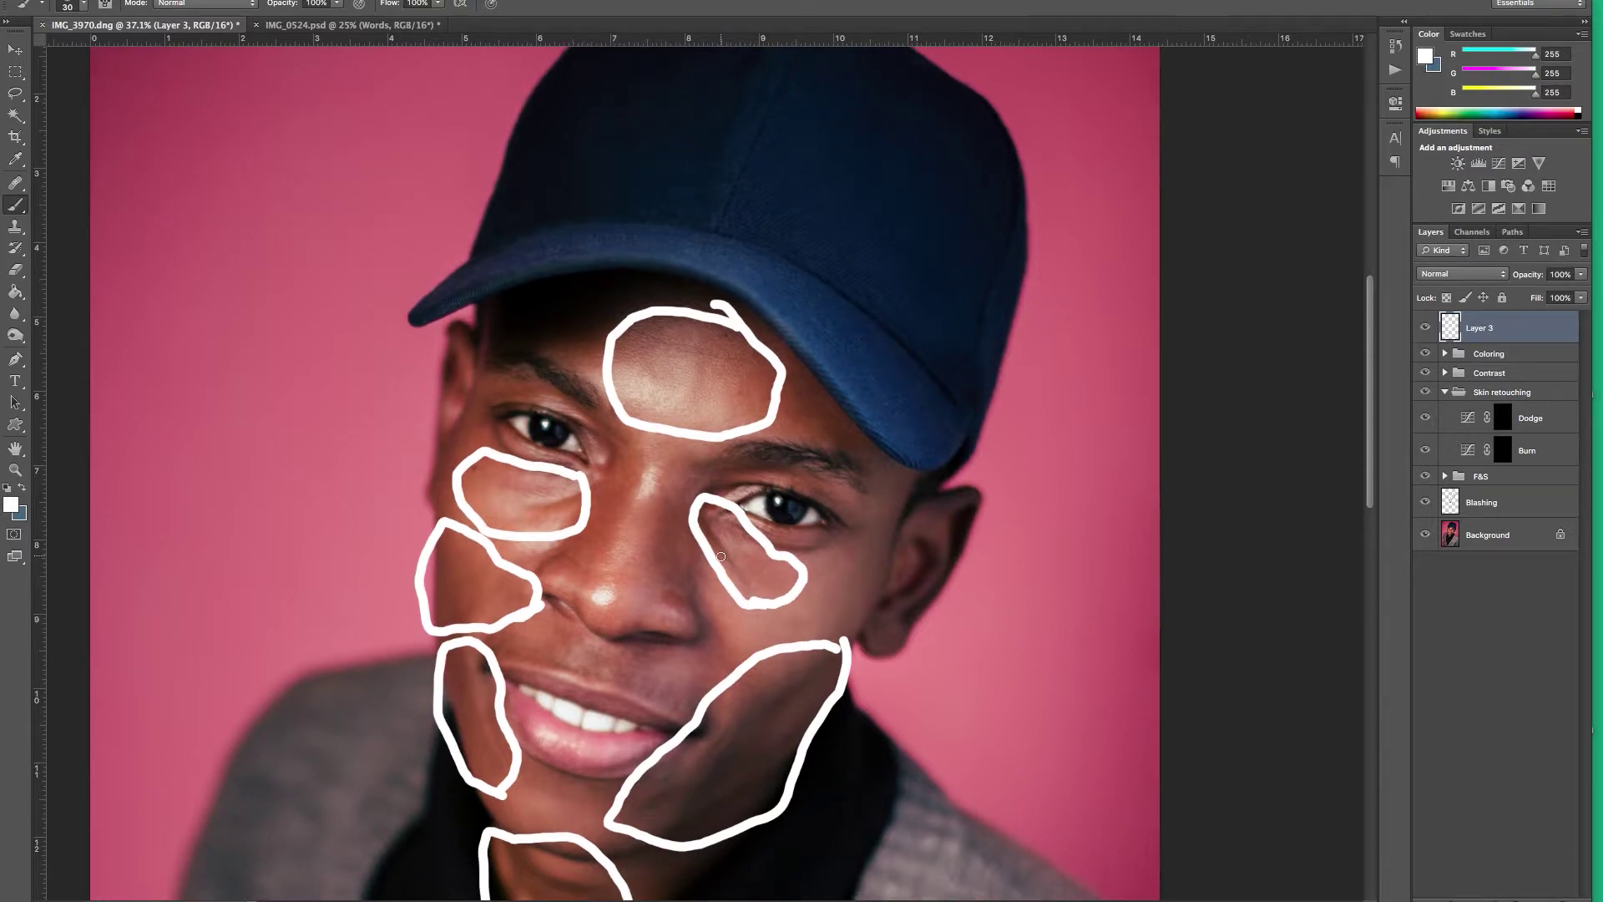
{"action": "scroll", "coordinate": [735, 564], "scroll_direction": "down", "scroll_amount": 3}
{"action": "scroll", "coordinate": [721, 556], "scroll_direction": "up", "scroll_amount": 1}
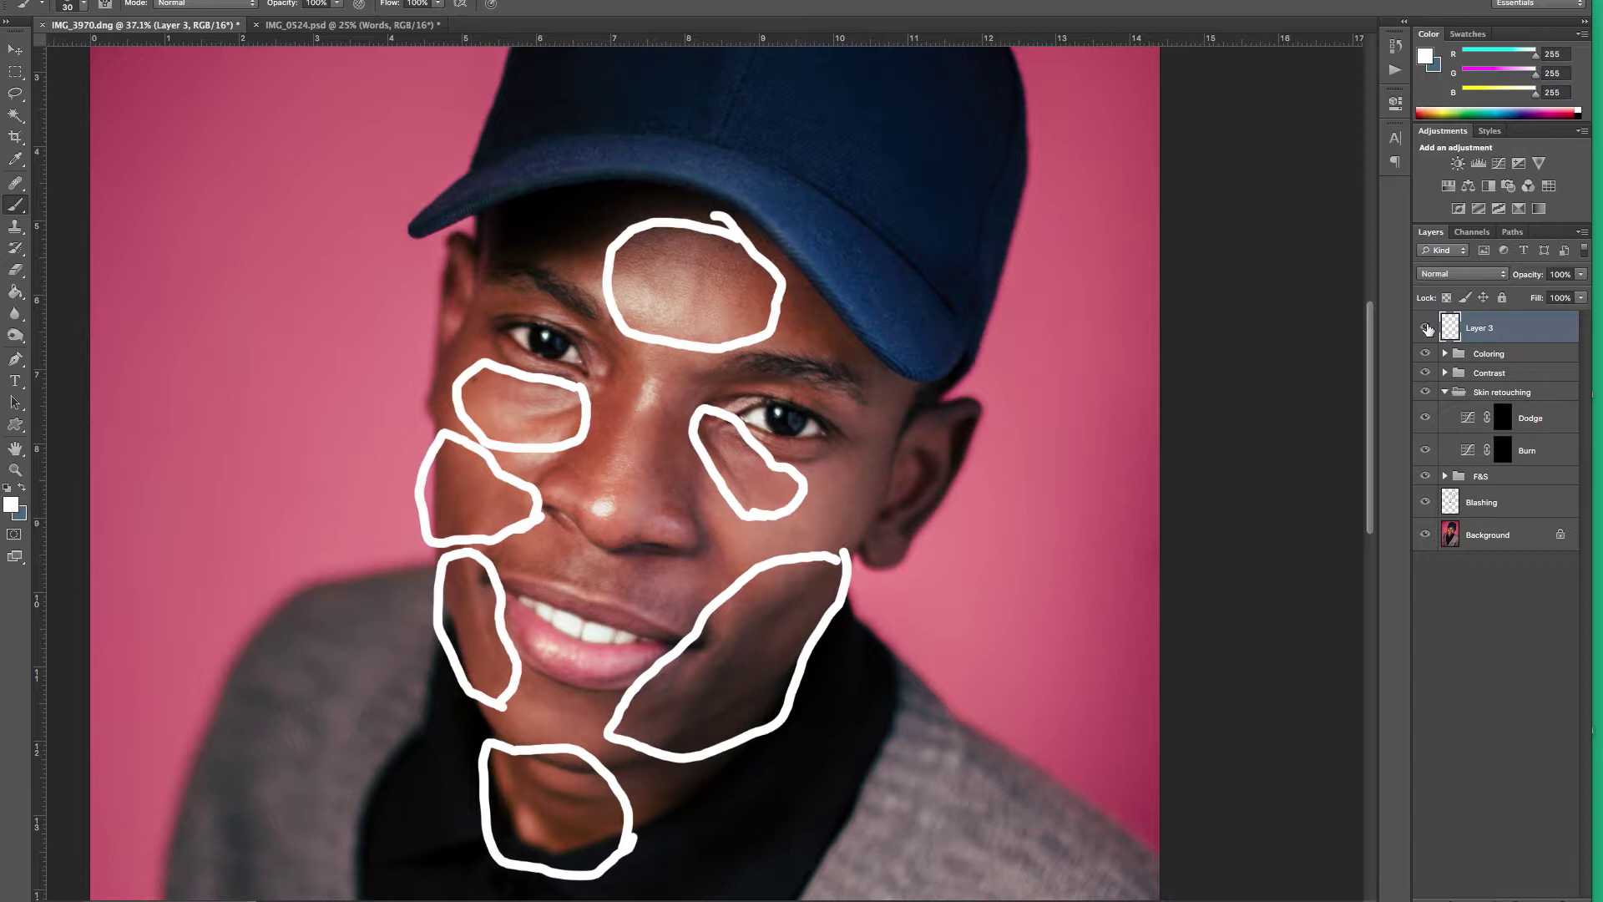
Hide Layer 3's white guide outlines and set the brush to 56% opacity and 5% flow.
{"action": "left_click", "coordinate": [1425, 329]}
{"action": "left_click", "coordinate": [1425, 329]}
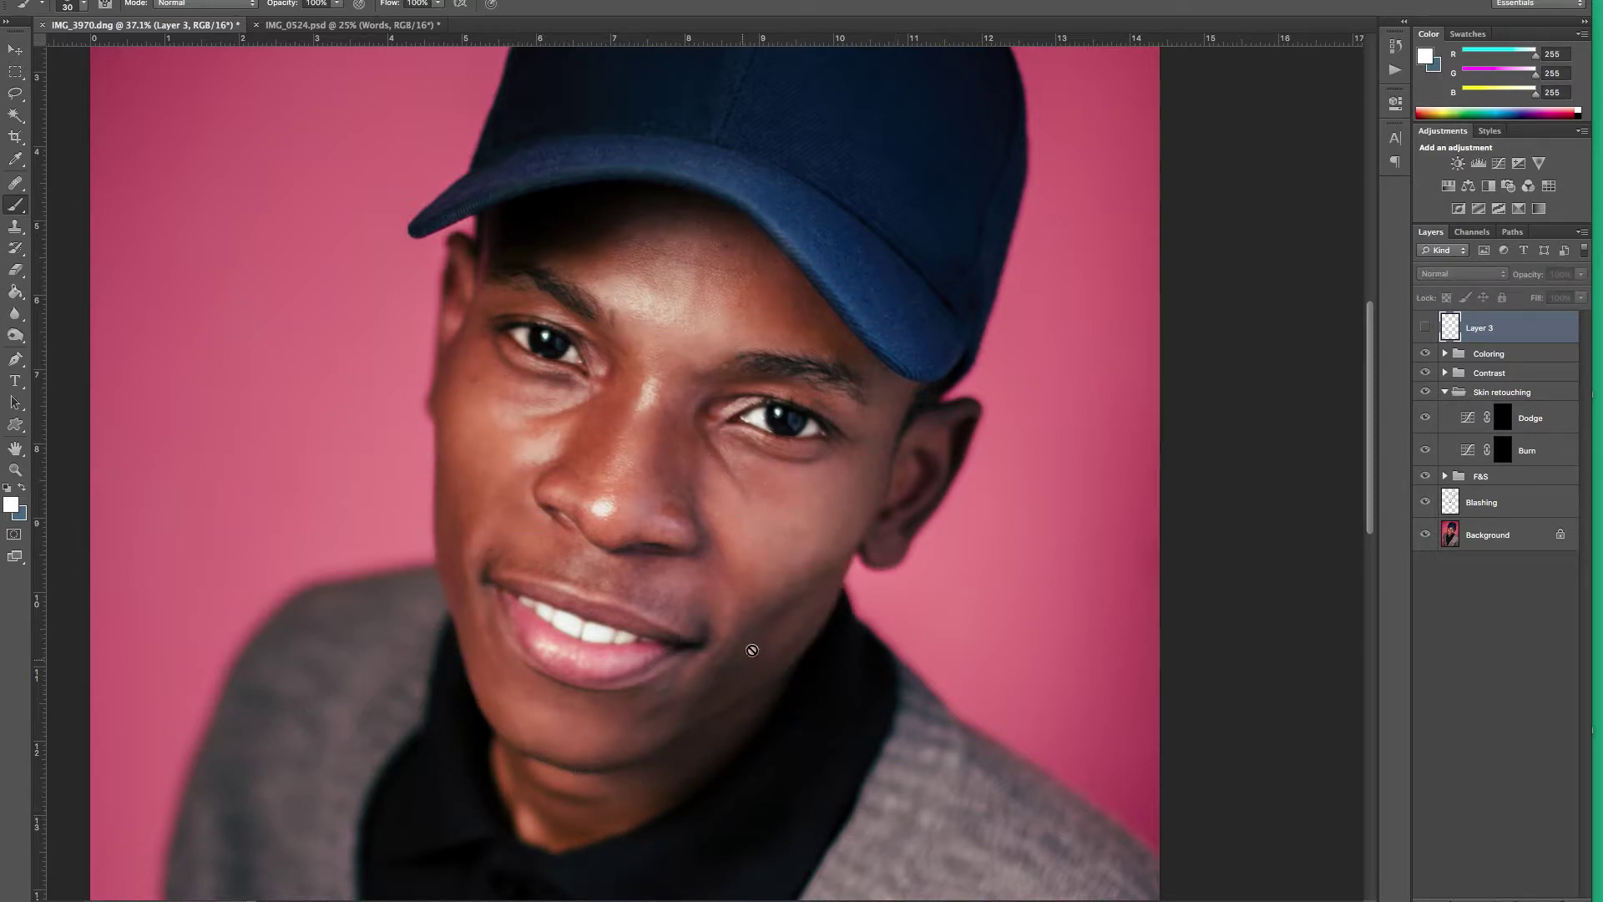
{"action": "left_click", "coordinate": [1503, 452]}
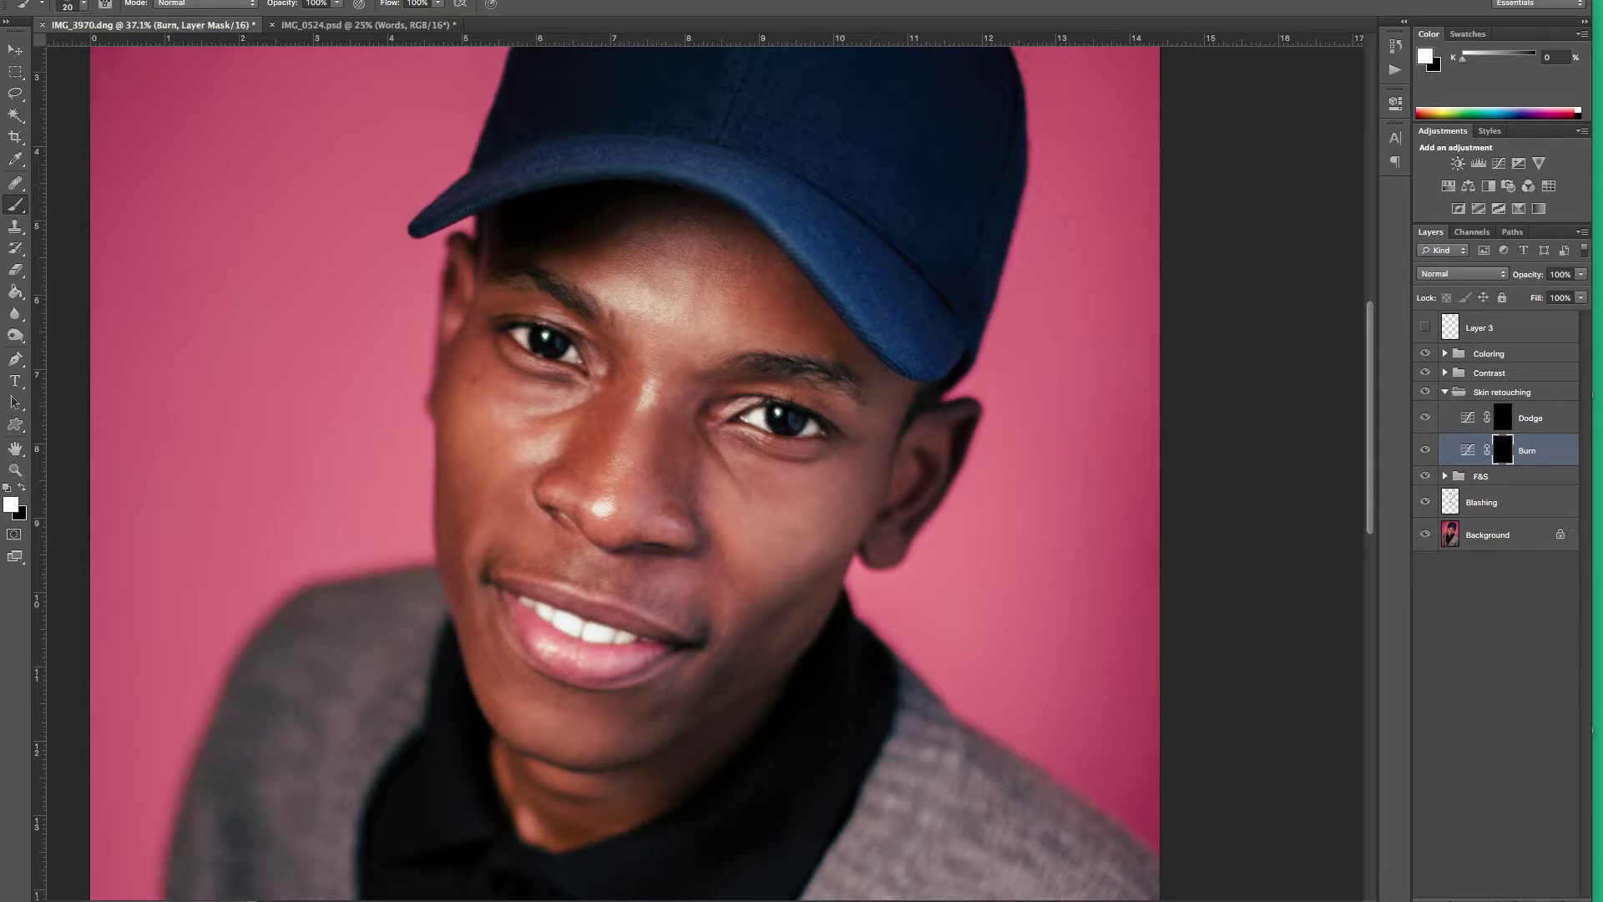
{"action": "left_click", "coordinate": [320, 3]}
{"action": "type", "text": "56"}
{"action": "key", "text": "Return"}
{"action": "left_click", "coordinate": [425, 3]}
{"action": "type", "text": "5"}
{"action": "key", "text": "Return"}
Lighten the forehead on the Dodge mask with a size-70 brush, then compare before and after.
{"action": "left_click", "coordinate": [1511, 423]}
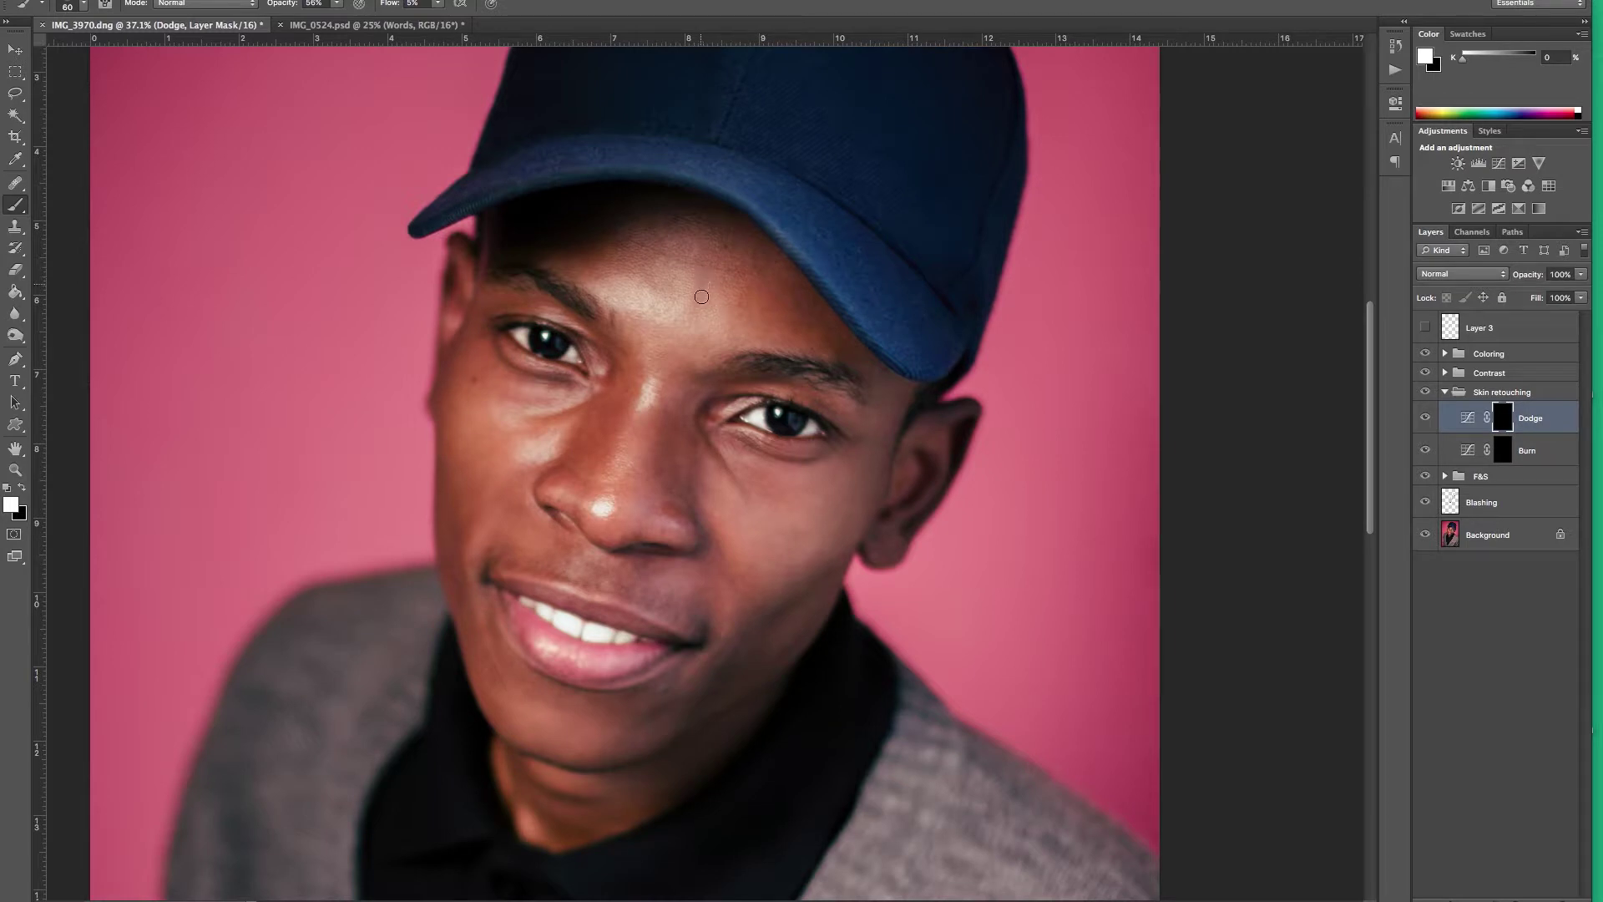
{"action": "key", "text": "bracketright"}
{"action": "key", "text": "bracketright"}
{"action": "key", "text": "bracketright"}
{"action": "key", "text": "bracketleft"}
{"action": "key", "text": "bracketleft"}
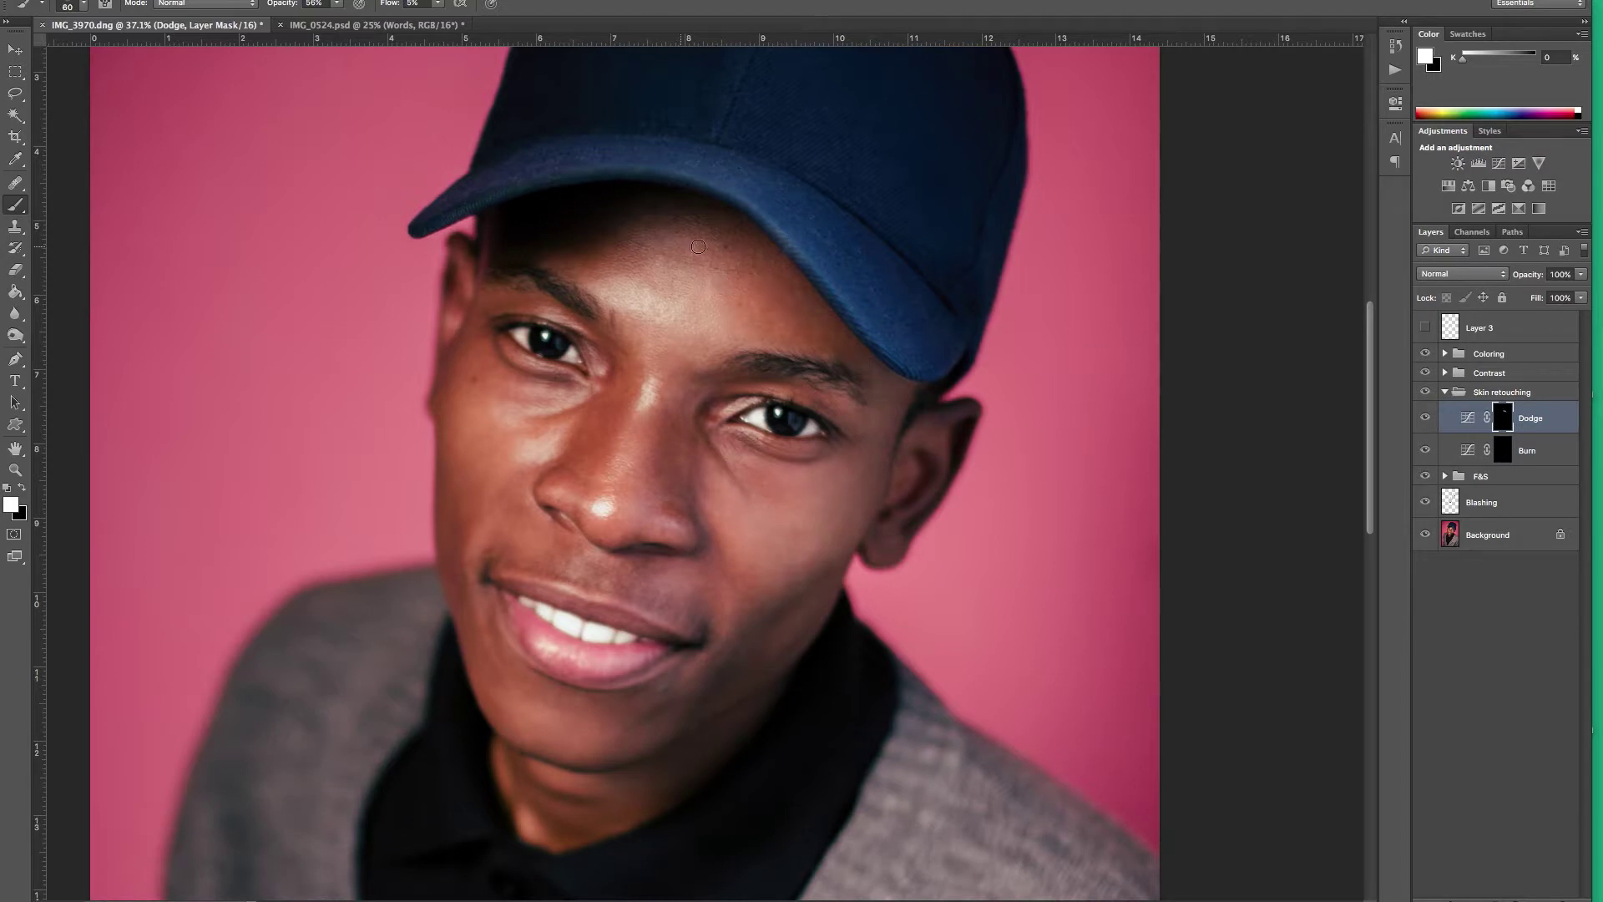
{"action": "left_click_drag", "start_coordinate": [601, 260], "coordinate": [678, 294]}
{"action": "left_click", "coordinate": [1426, 417]}
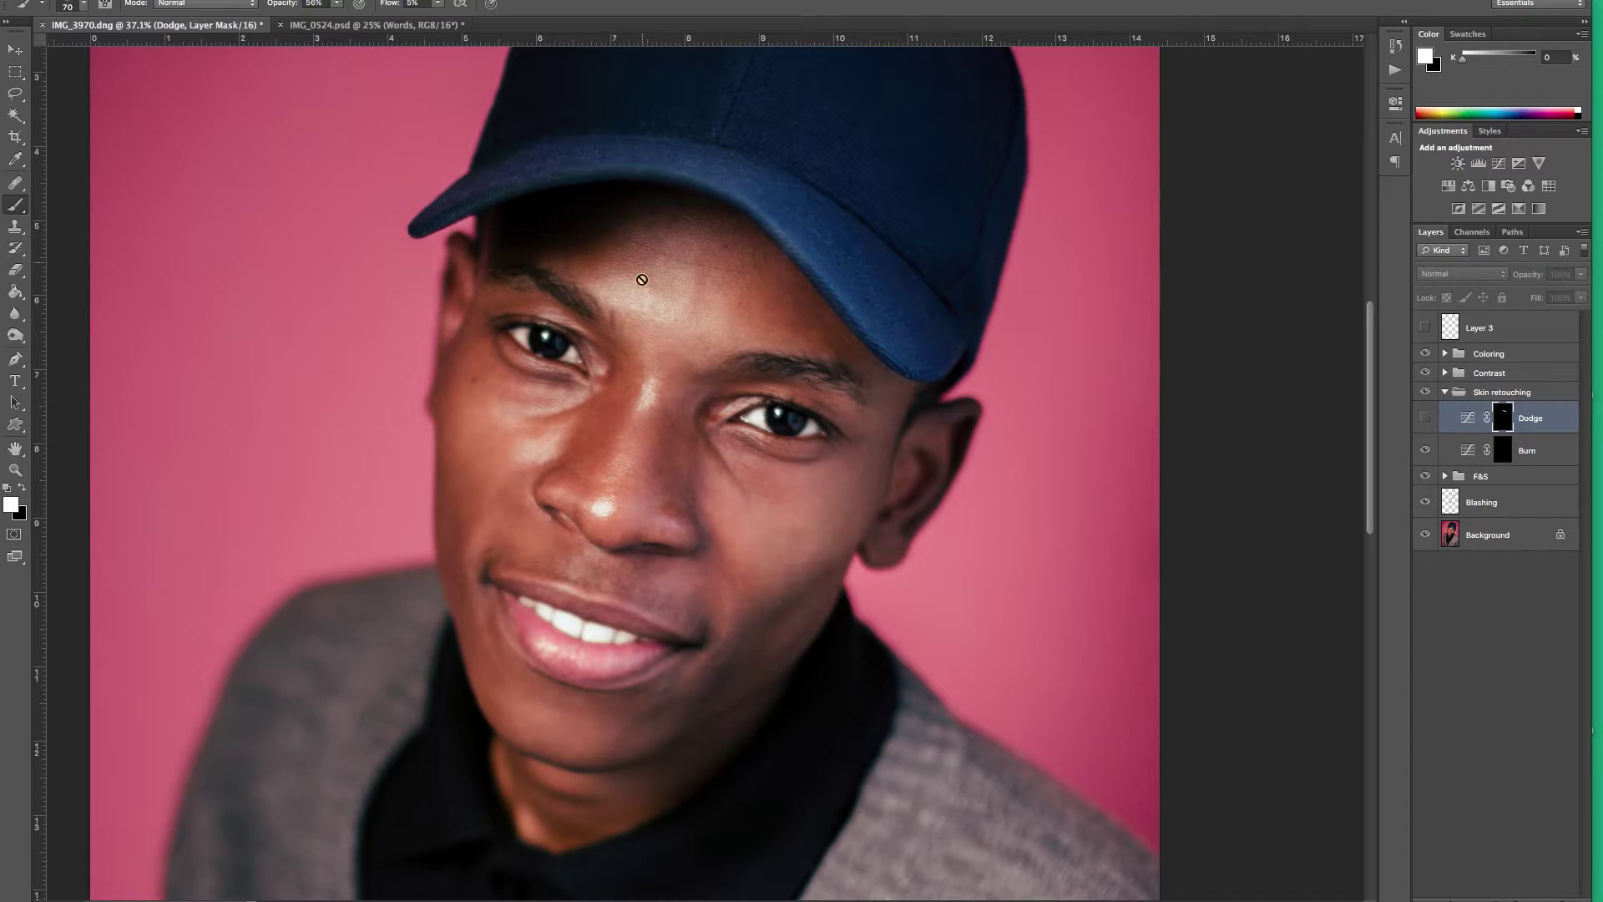
{"action": "left_click", "coordinate": [1425, 417]}
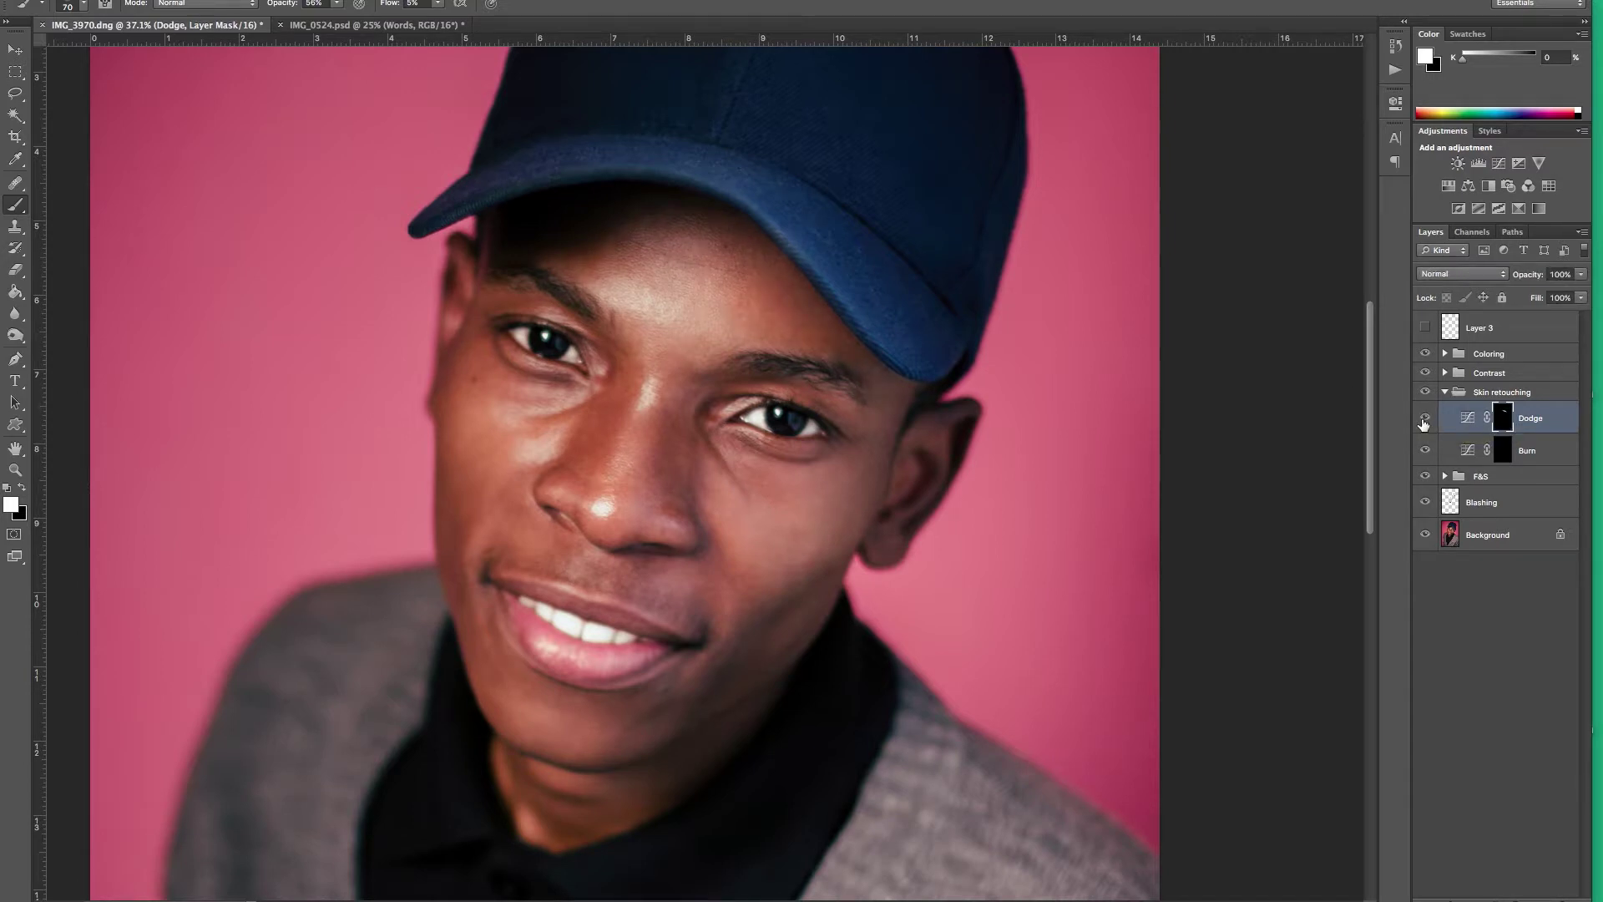
Resize the brush between 40 and 80 for further forehead brushing.
{"action": "key", "text": "bracketleft"}
{"action": "key", "text": "bracketleft"}
{"action": "key", "text": "bracketleft"}
{"action": "key", "text": "bracketright"}
{"action": "key", "text": "bracketleft"}
{"action": "key", "text": "bracketright"}
{"action": "key", "text": "bracketright"}
{"action": "key", "text": "bracketright"}
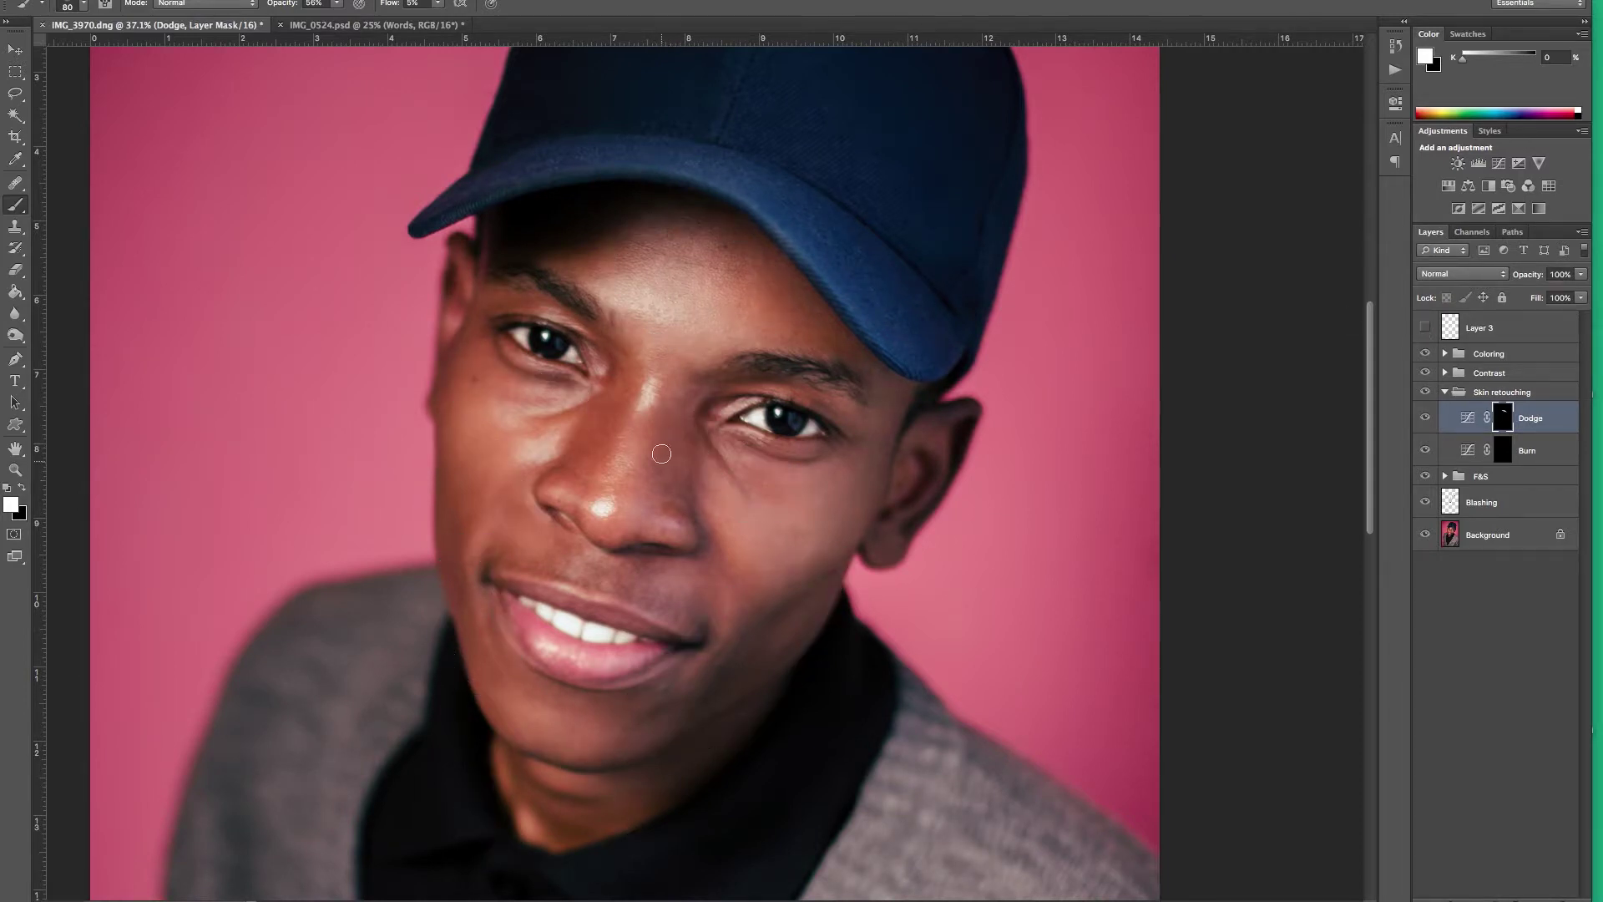
{"action": "key", "text": "bracketleft"}
{"action": "key", "text": "bracketleft"}
{"action": "key", "text": "bracketleft"}
{"action": "key", "text": "bracketleft"}
{"action": "key", "text": "bracketright"}
{"action": "key", "text": "bracketright"}
{"action": "key", "text": "bracketright"}
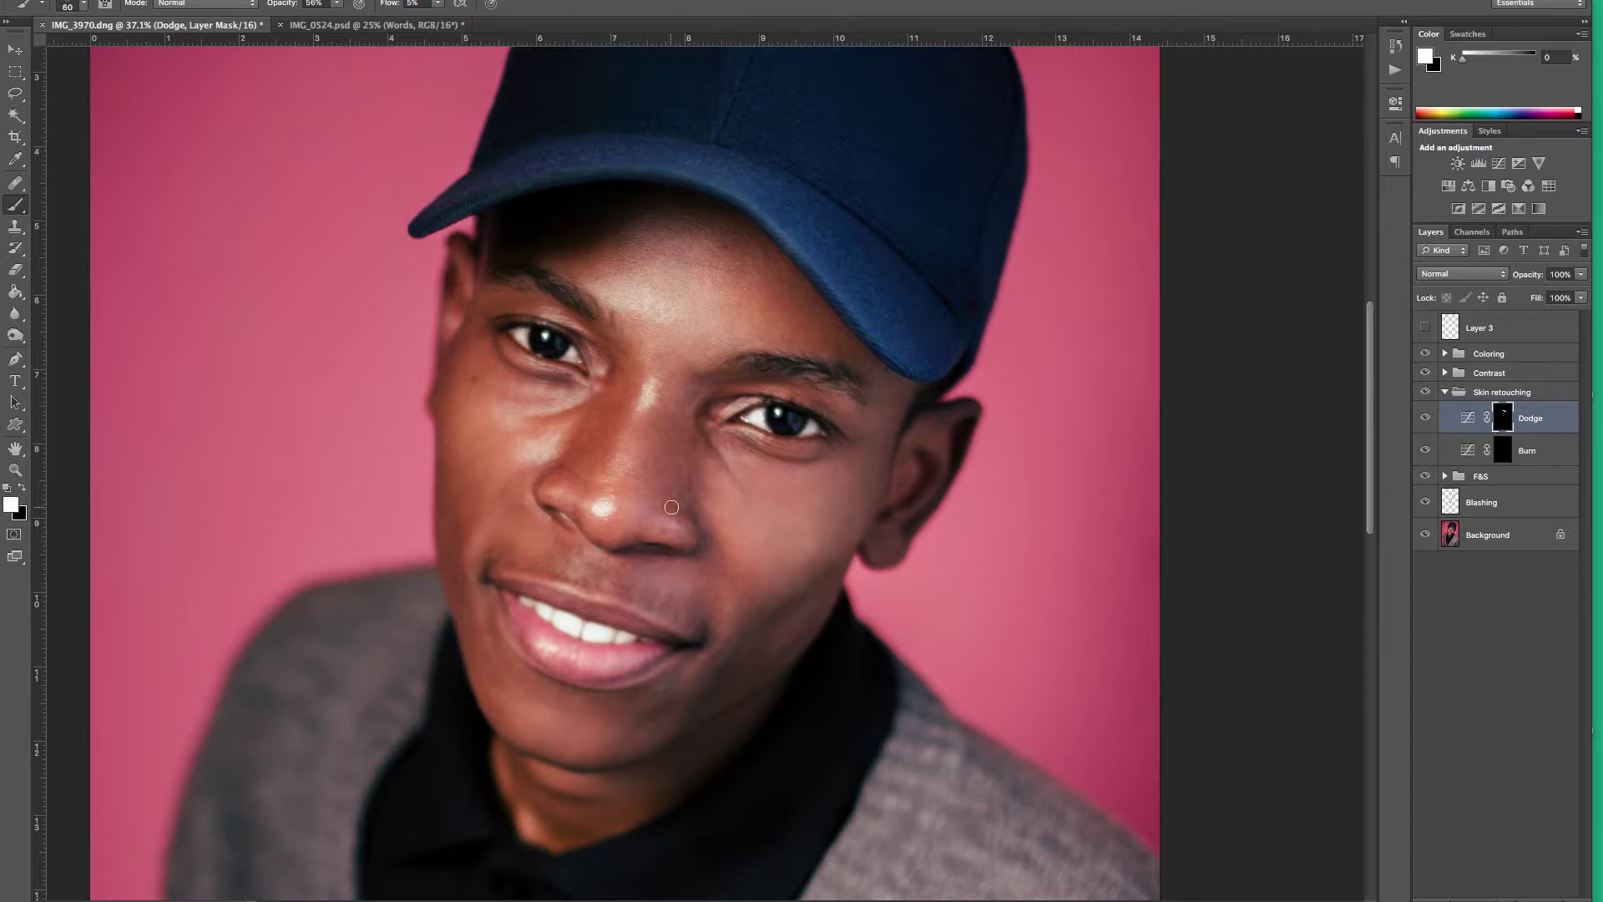
{"action": "key", "text": "bracketright"}
{"action": "key", "text": "bracketright"}
Show Layer 3's white guide outlines again and size the brush down for detail work.
{"action": "left_click", "coordinate": [1426, 328]}
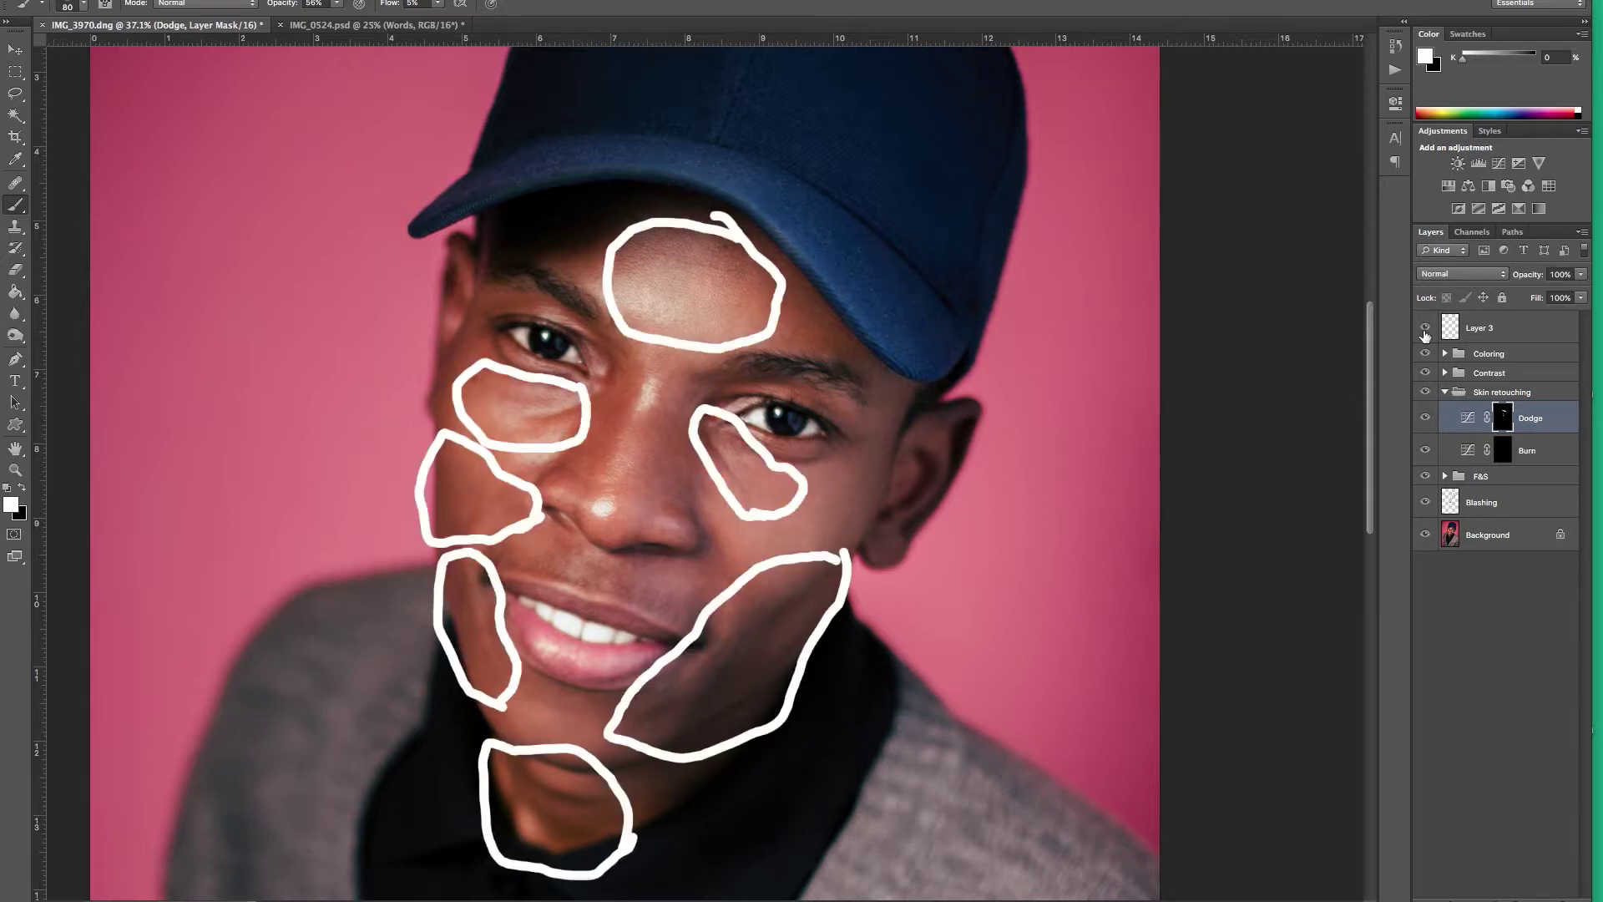
{"action": "key", "text": "bracketleft"}
{"action": "key", "text": "bracketleft"}
{"action": "key", "text": "bracketleft"}
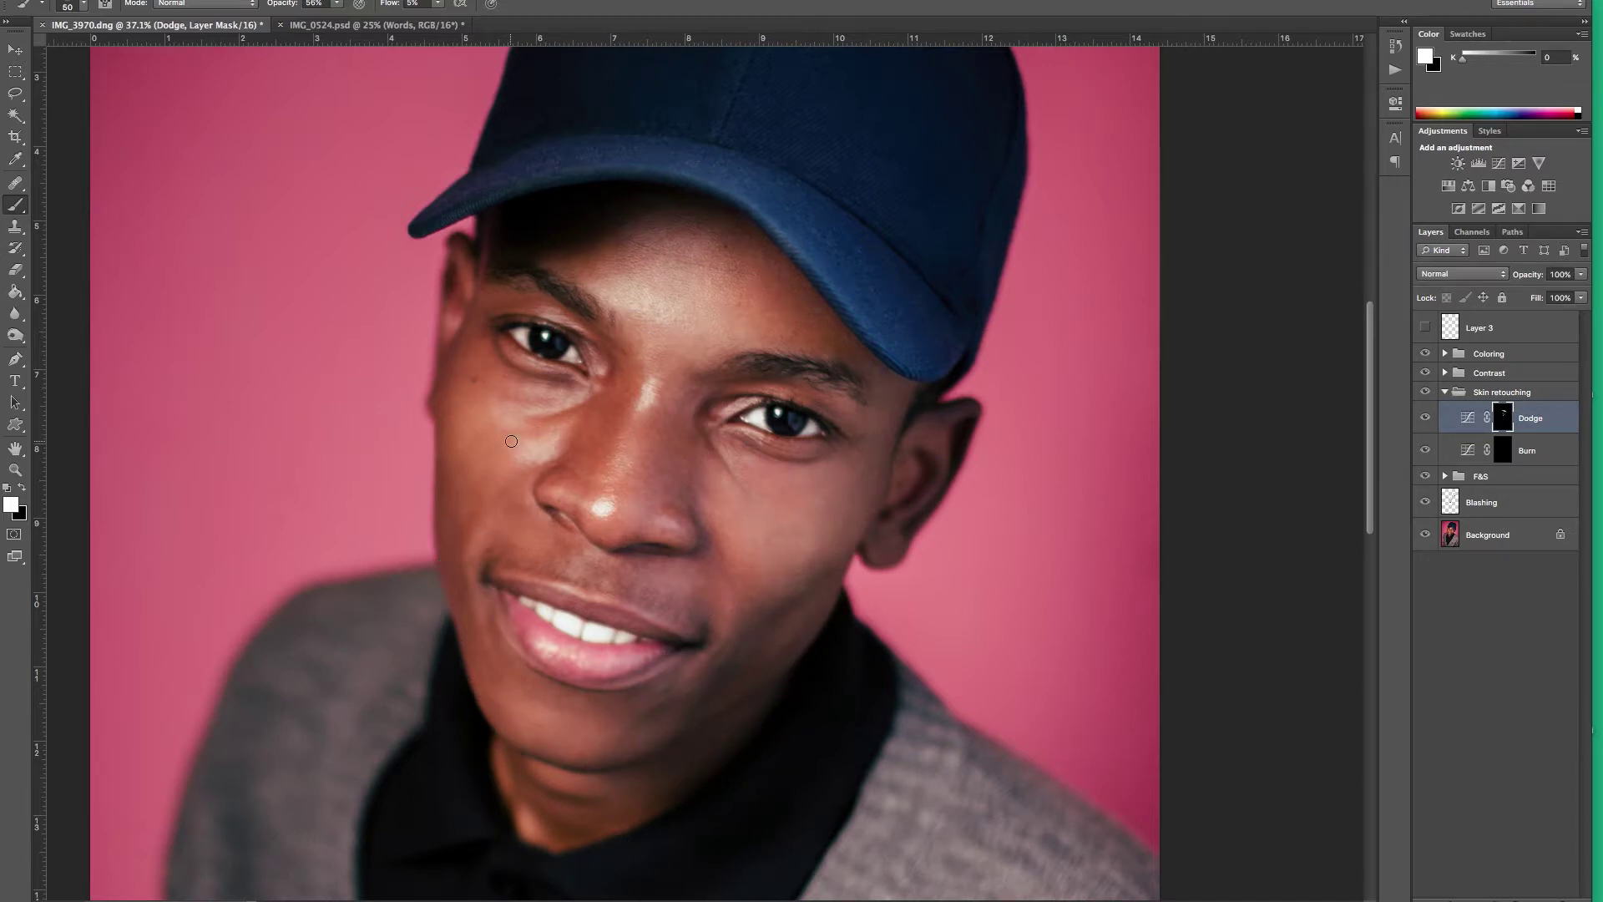
{"action": "key", "text": "bracketright"}
{"action": "key", "text": "bracketleft"}
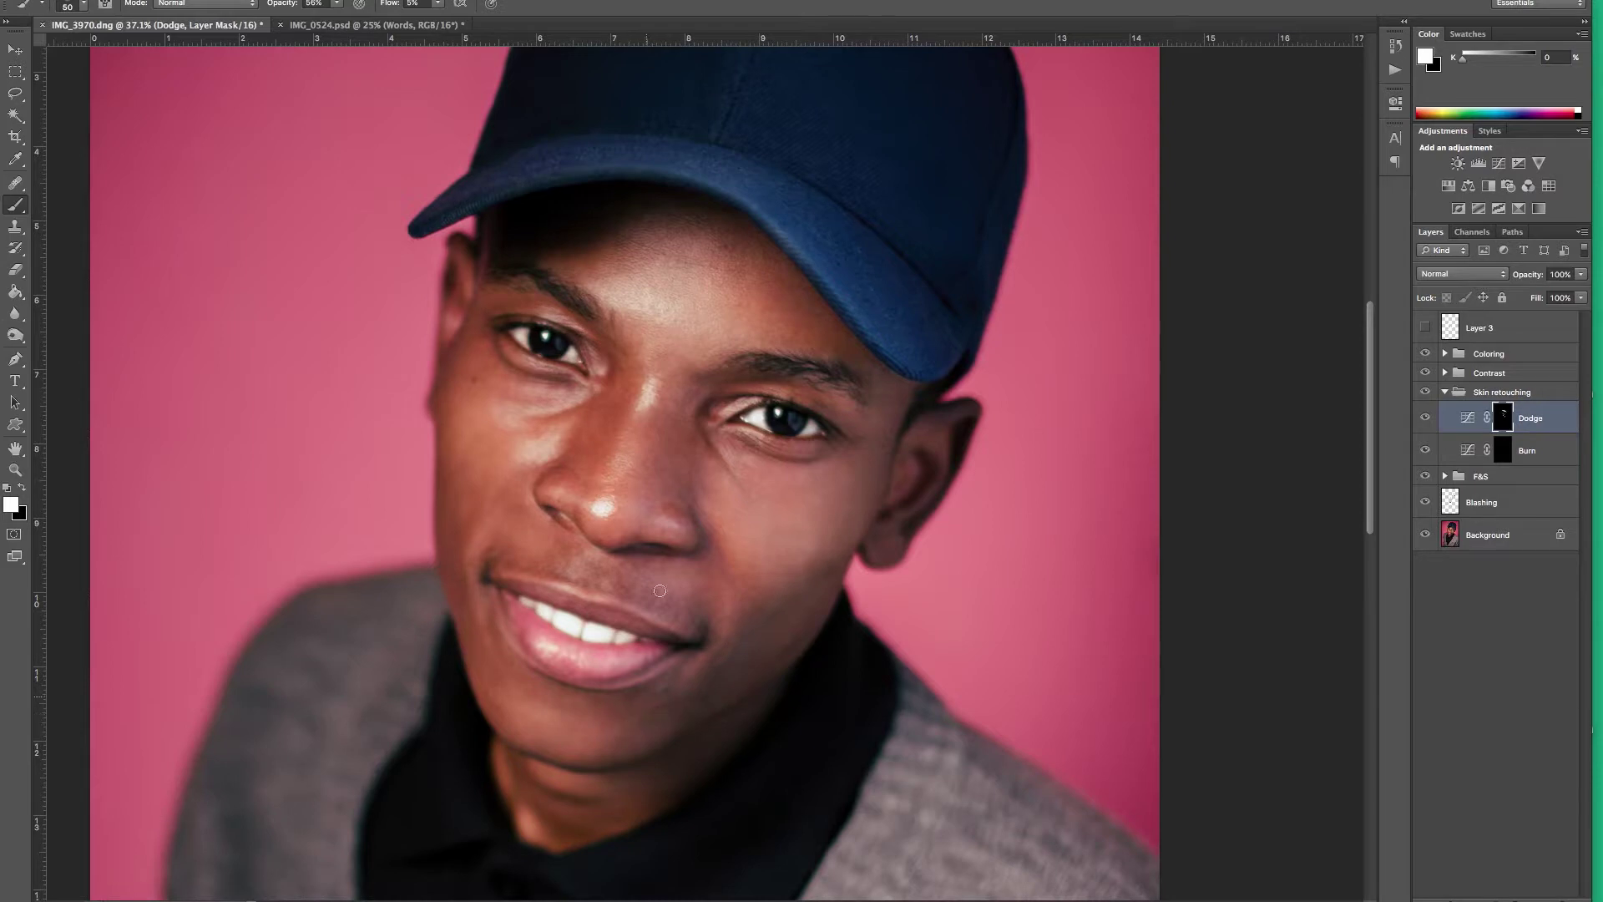
{"action": "key", "text": "bracketleft"}
Switch to the Burn mask and lower the brush opacity to 35%.
{"action": "key", "text": "alt+bracketleft"}
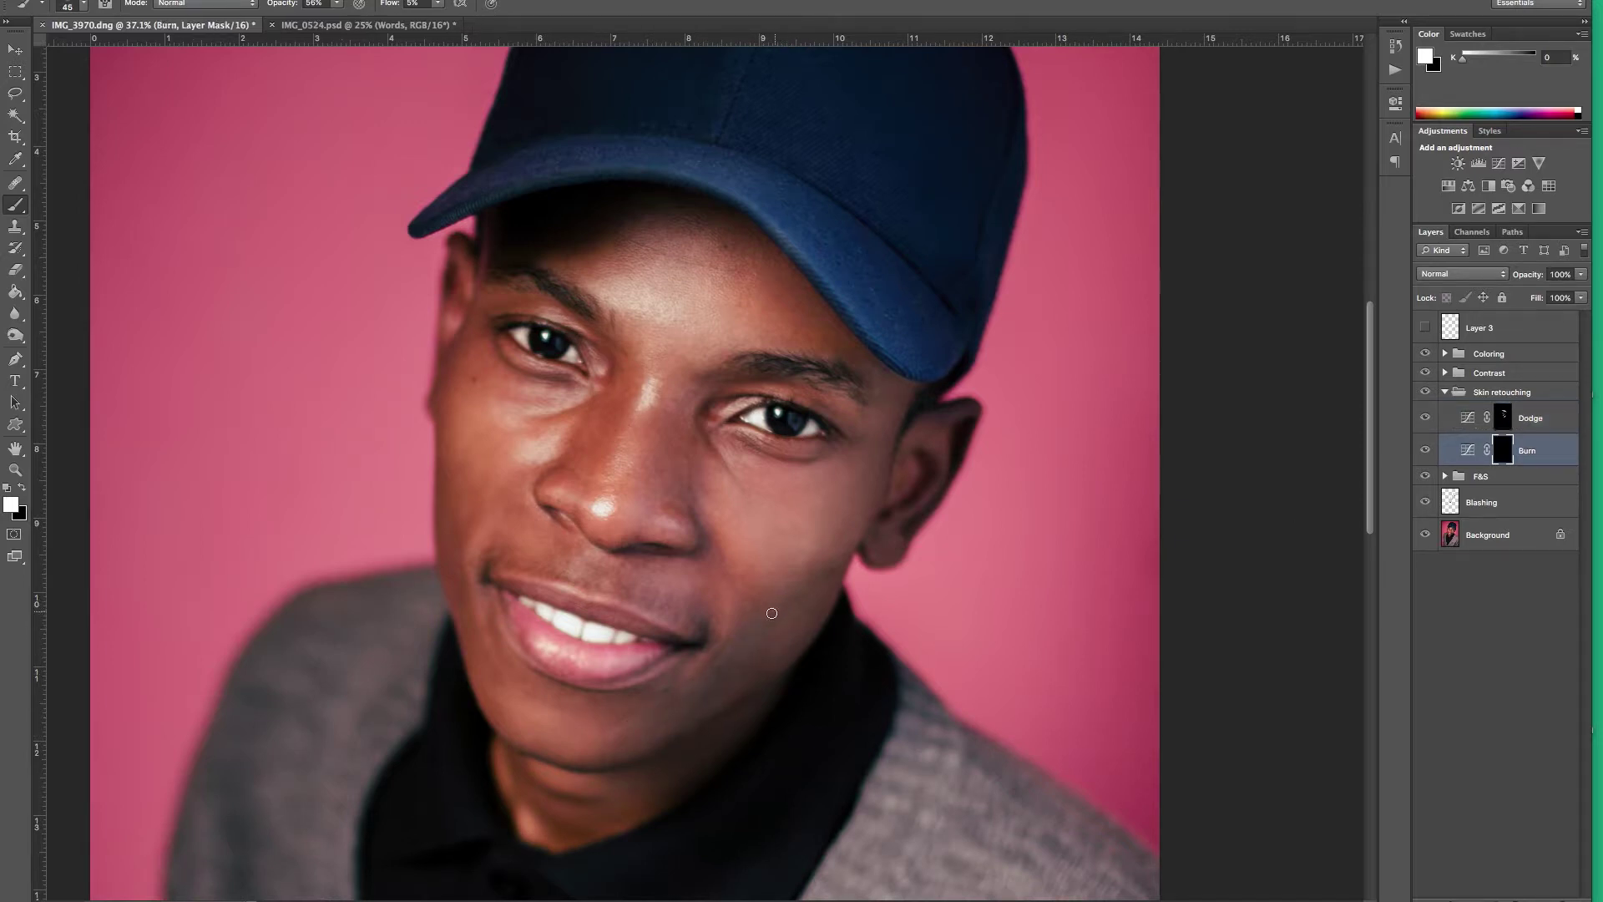
{"action": "left_click", "coordinate": [1505, 428]}
{"action": "key", "text": "alt+bracketleft"}
{"action": "key", "text": "bracketleft"}
{"action": "key", "text": "3"}
{"action": "key", "text": "5"}
{"action": "key", "text": "bracketright"}
{"action": "key", "text": "bracketright"}
Alternate Dodge and Burn mask strokes on cheeks, nose and chin, resizing the brush.
{"action": "key", "text": "alt+bracketright"}
{"action": "left_click", "coordinate": [1425, 327]}
{"action": "left_click", "coordinate": [1426, 327]}
{"action": "left_click", "coordinate": [1425, 327]}
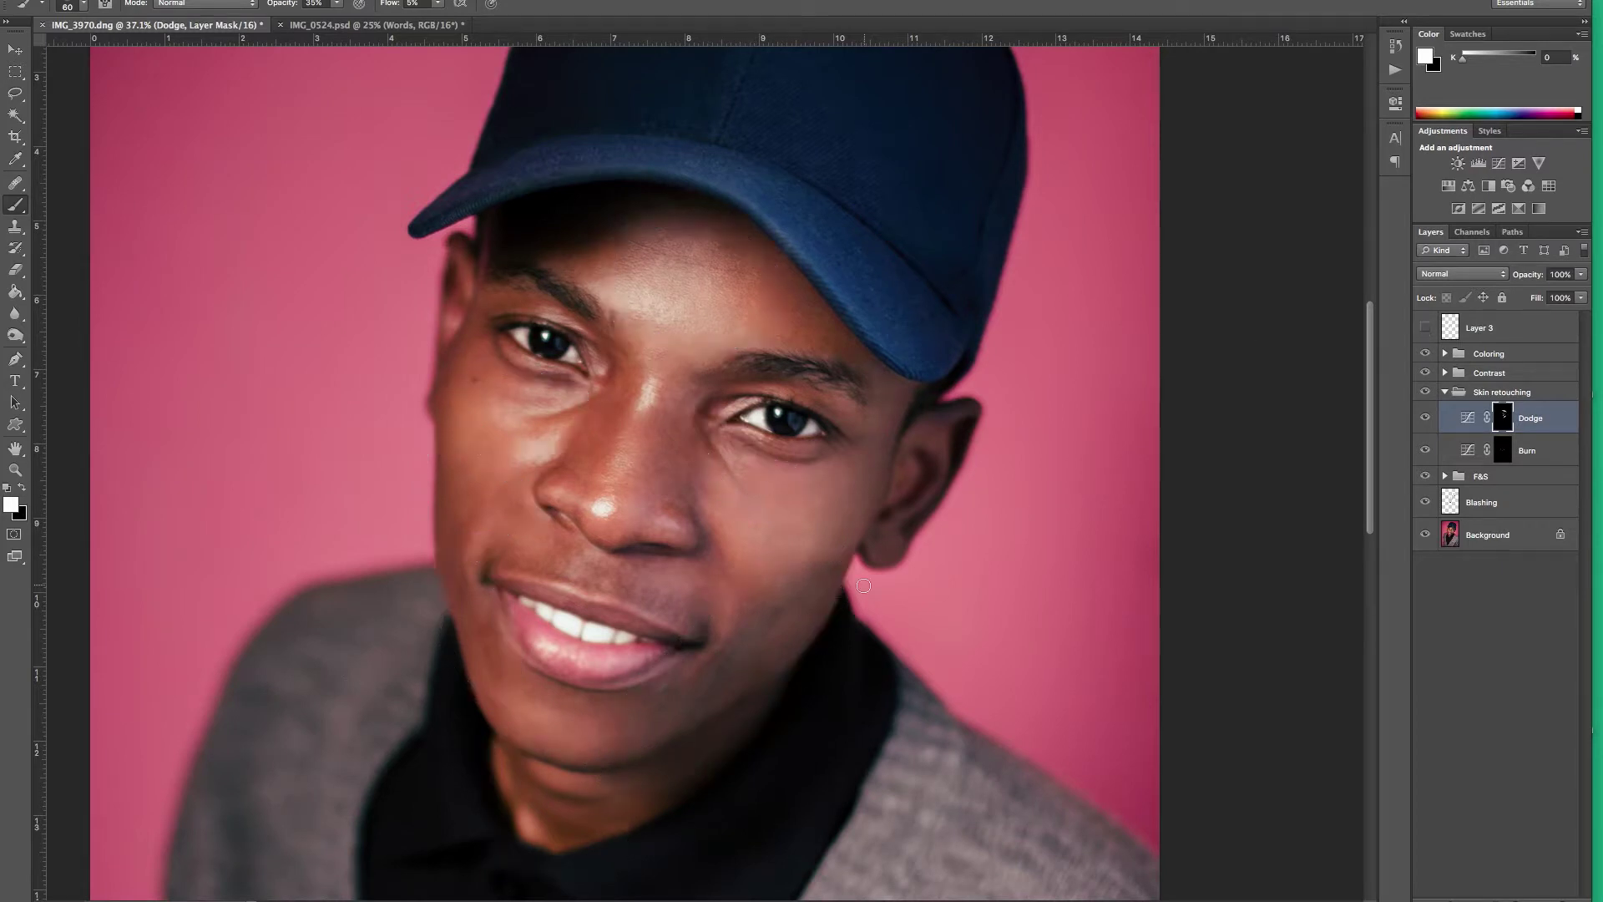
{"action": "key", "text": "alt+bracketleft"}
{"action": "key", "text": "bracketright"}
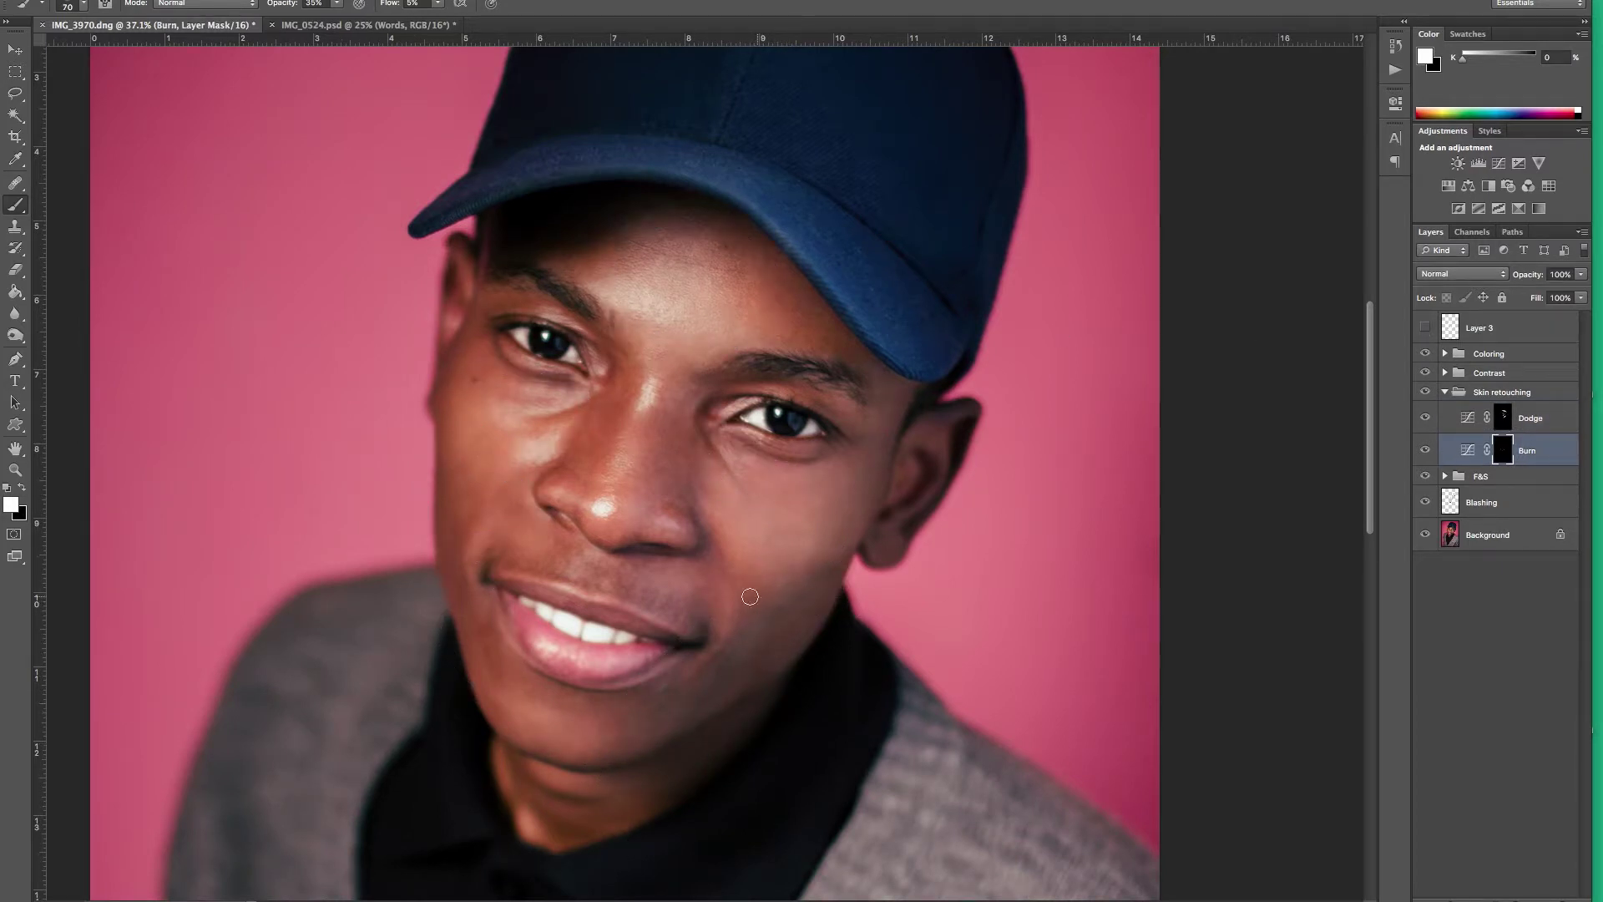
{"action": "key", "text": "bracketleft"}
{"action": "key", "text": "bracketleft"}
{"action": "key", "text": "bracketright"}
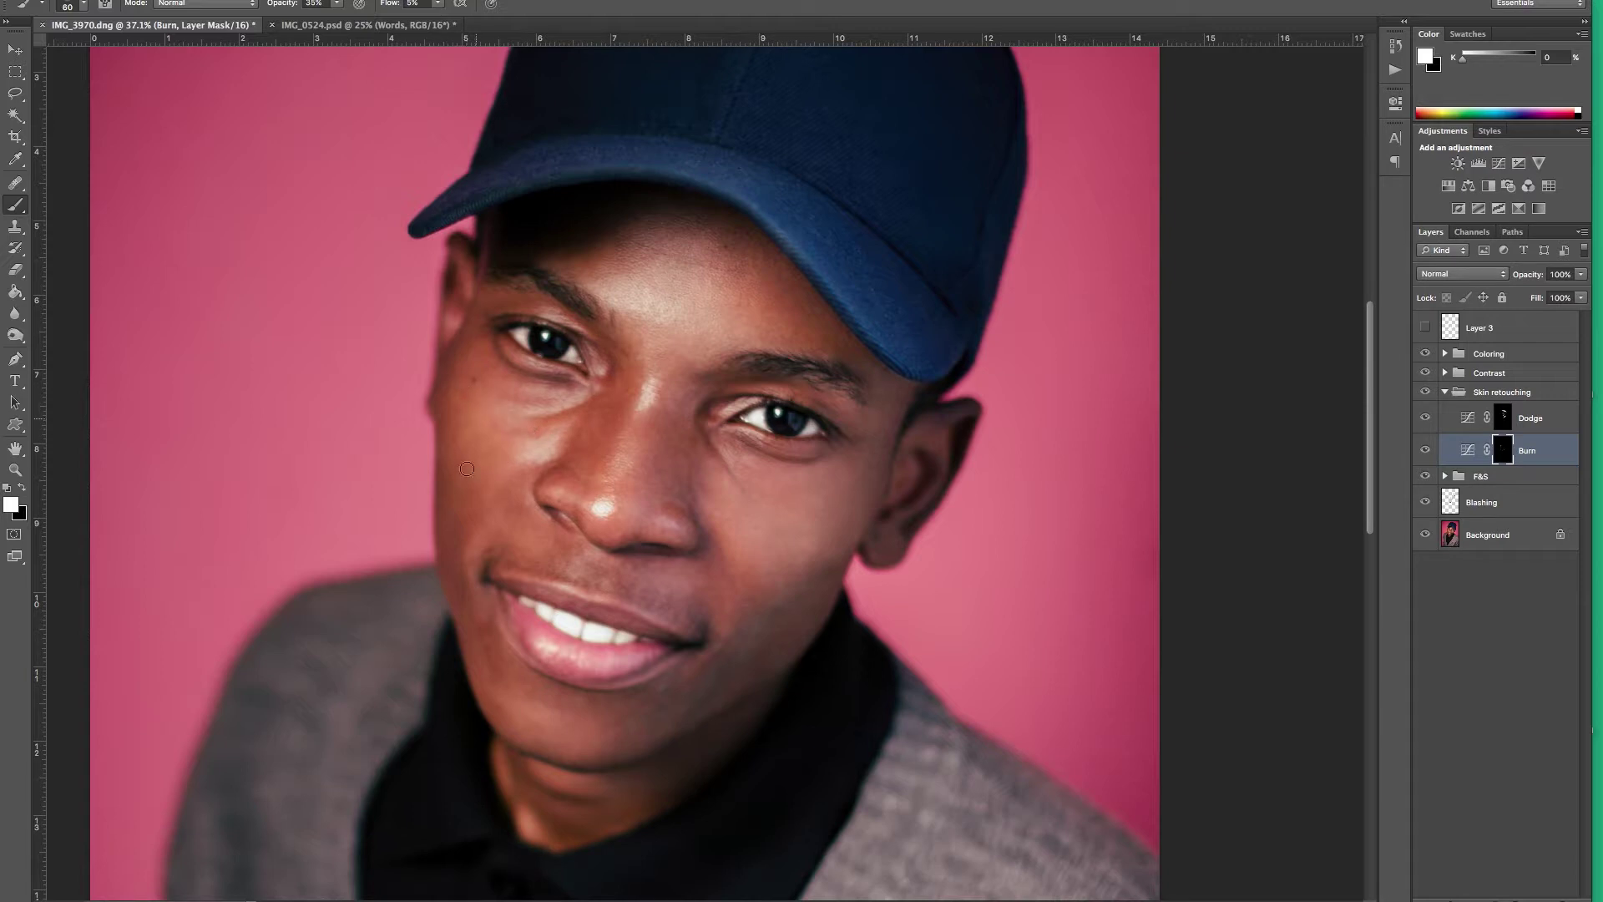
{"action": "key", "text": "alt+bracketright"}
{"action": "key", "text": "bracketright"}
{"action": "key", "text": "bracketright"}
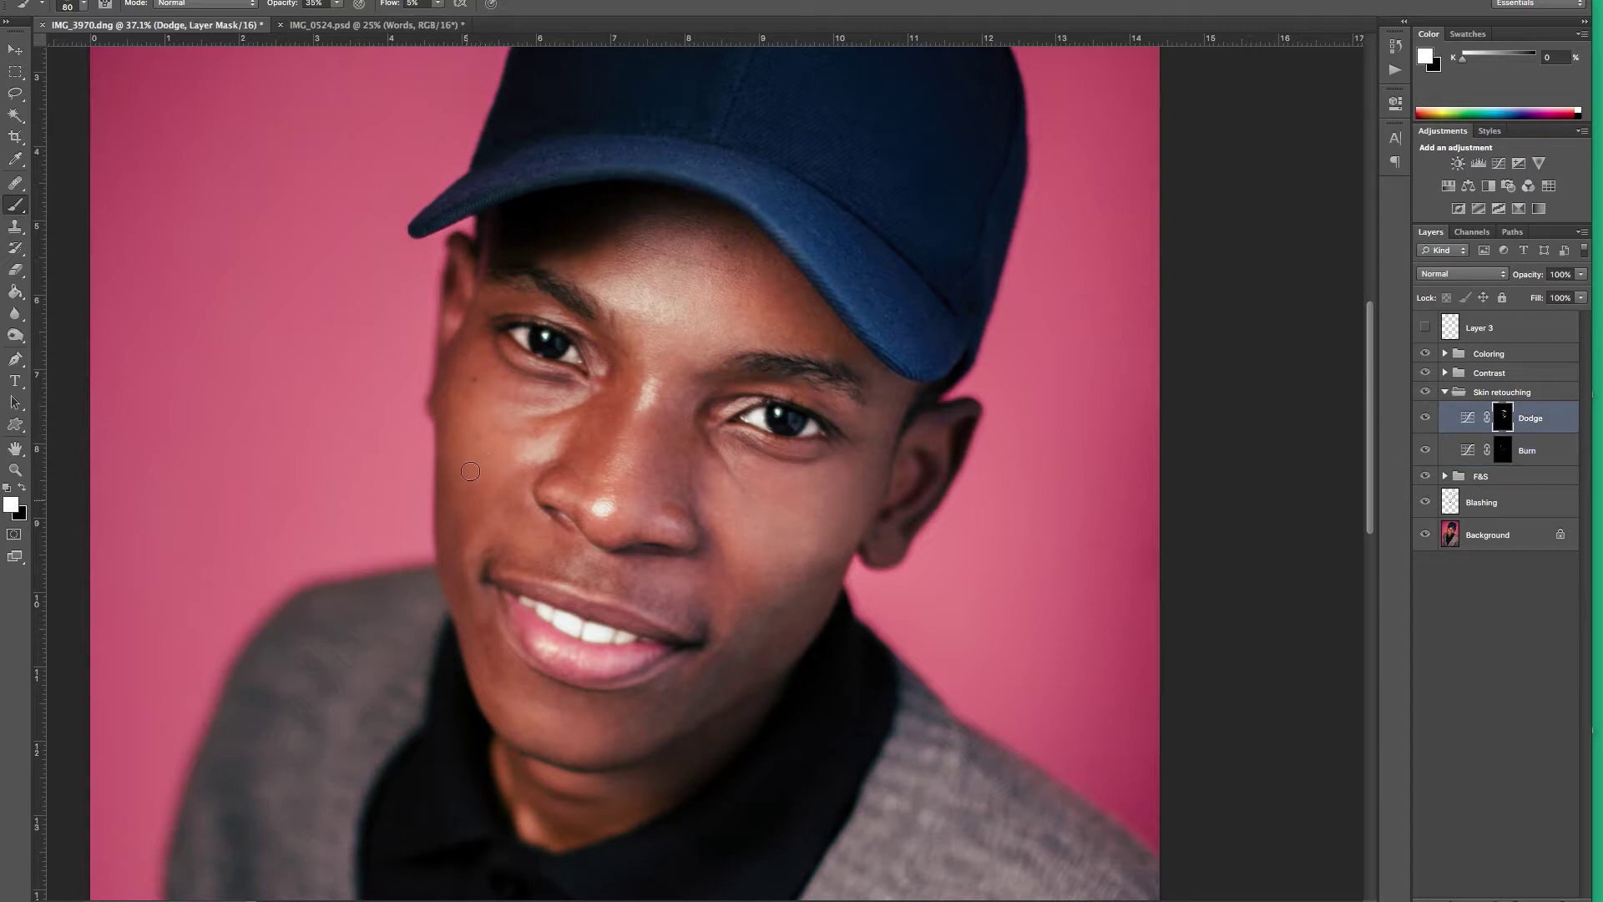
Dodge the cheeks and chin, using a smaller brush for the cheek and larger for the chin.
{"action": "key", "text": "bracketleft"}
{"action": "key", "text": "bracketright"}
{"action": "key", "text": "bracketright"}
{"action": "key", "text": "bracketright"}
{"action": "key", "text": "bracketleft"}
{"action": "key", "text": "bracketleft"}
{"action": "key", "text": "bracketleft"}
{"action": "key", "text": "bracketright"}
{"action": "key", "text": "bracketright"}
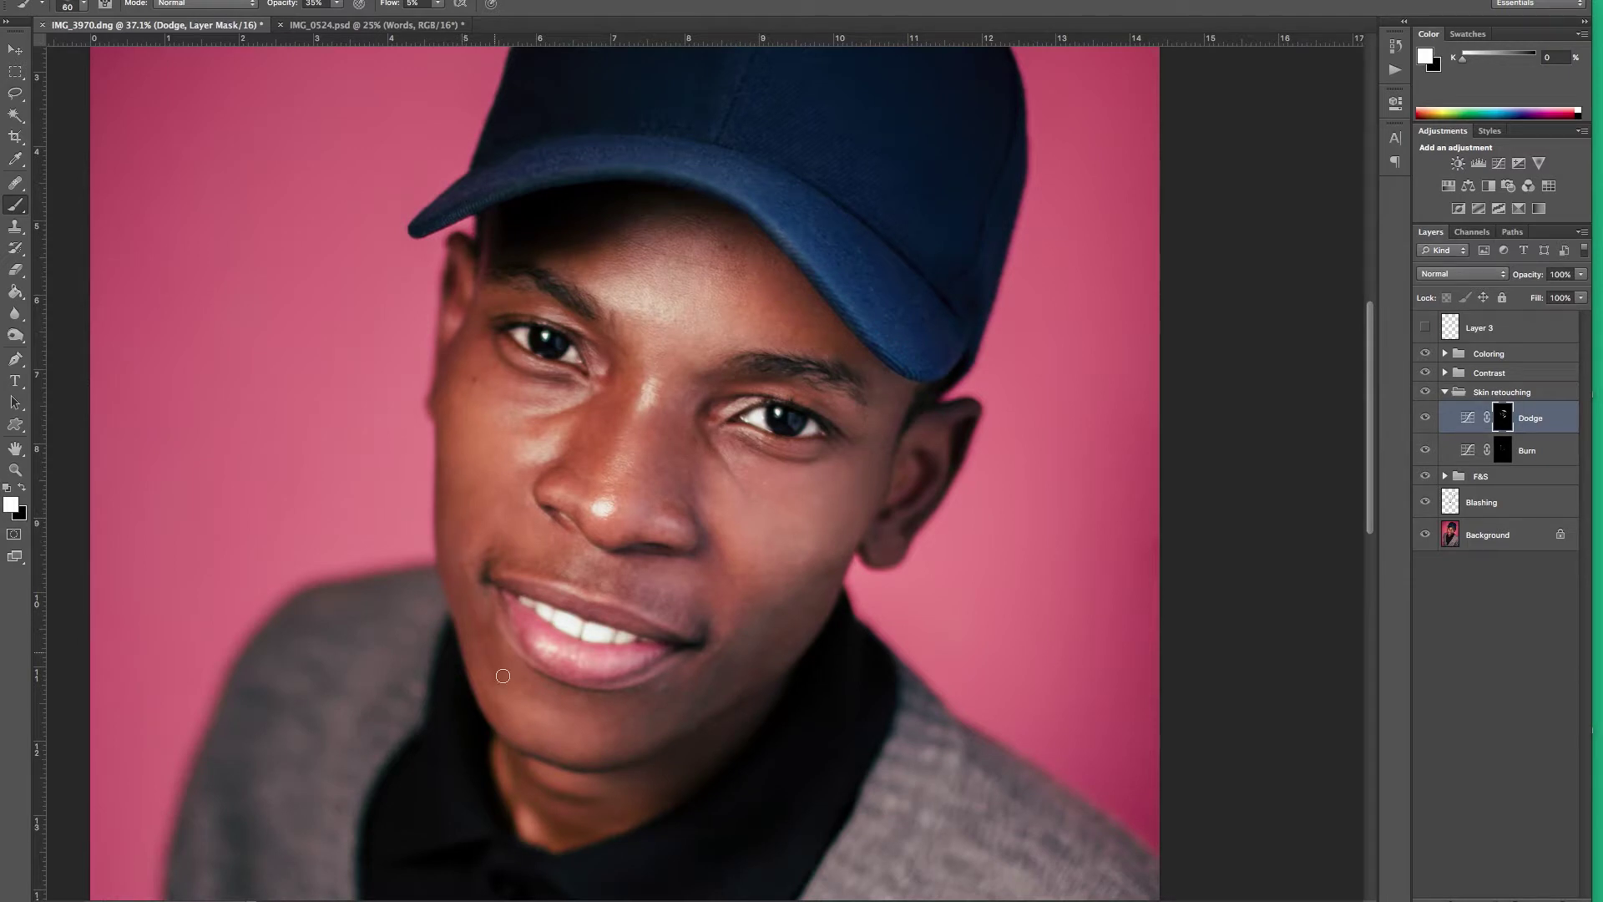
{"action": "key", "text": "bracketleft"}
{"action": "key", "text": "bracketleft"}
{"action": "key", "text": "bracketleft"}
{"action": "key", "text": "bracketleft"}
{"action": "key", "text": "bracketleft"}
{"action": "key", "text": "bracketright"}
{"action": "key", "text": "bracketleft"}
{"action": "key", "text": "bracketleft"}
{"action": "key", "text": "bracketright"}
{"action": "key", "text": "bracketright"}
{"action": "key", "text": "bracketright"}
{"action": "key", "text": "bracketleft"}
{"action": "key", "text": "bracketleft"}
{"action": "key", "text": "bracketleft"}
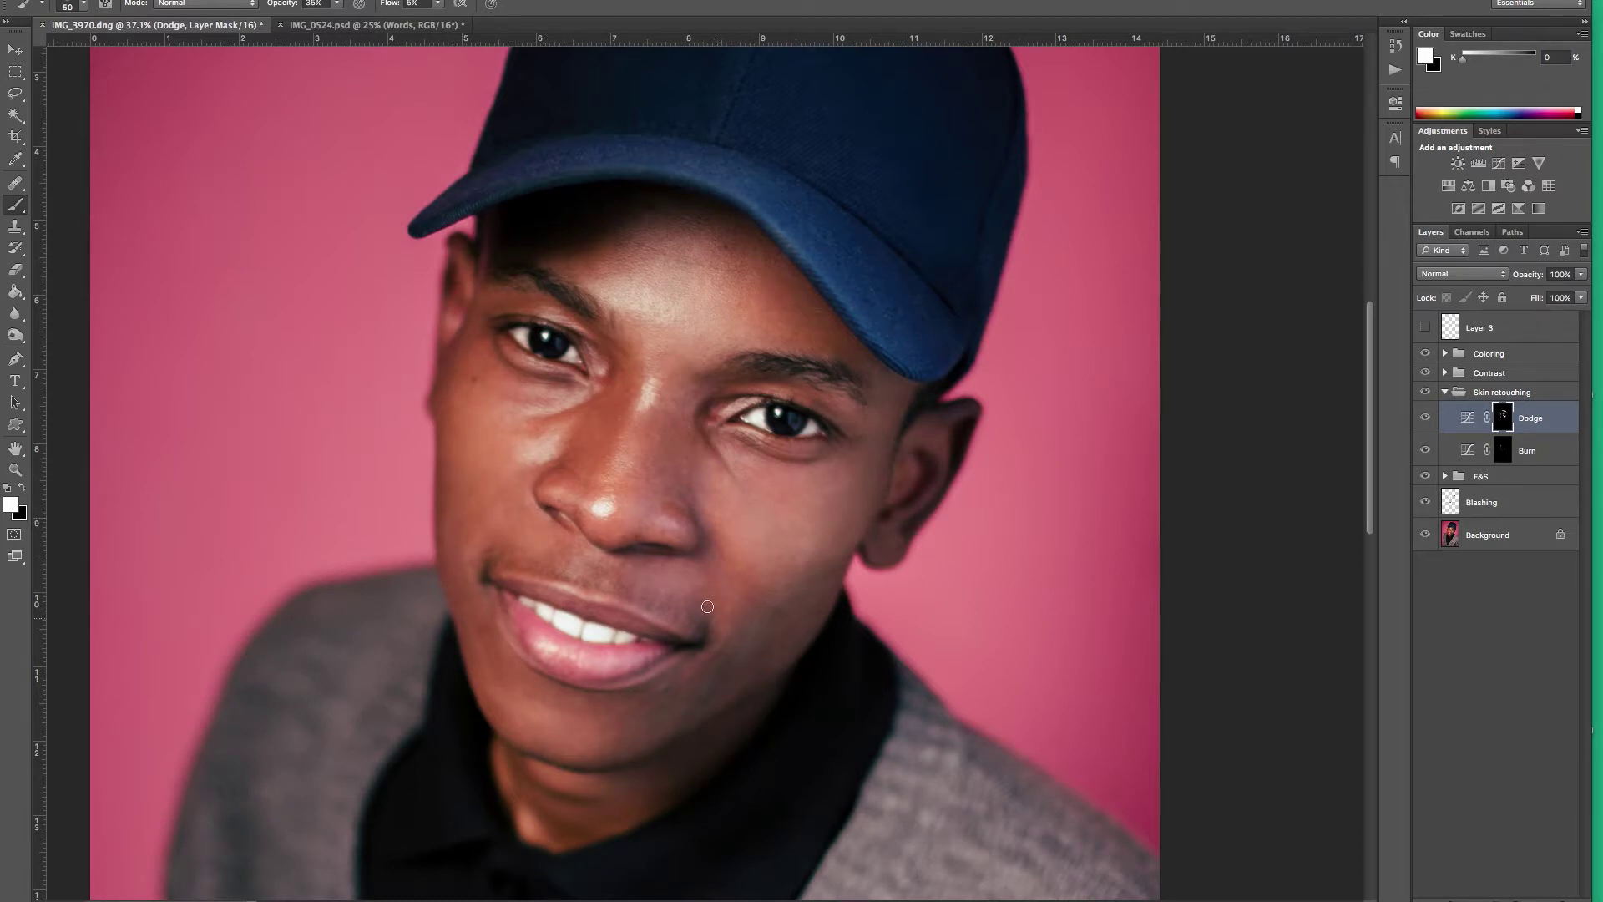
Add Burn-mask strokes, return to Dodge, and hide the Skin retouching group to compare.
{"action": "key", "text": "alt+bracketleft"}
{"action": "key", "text": "bracketright"}
{"action": "key", "text": "bracketright"}
{"action": "key", "text": "bracketright"}
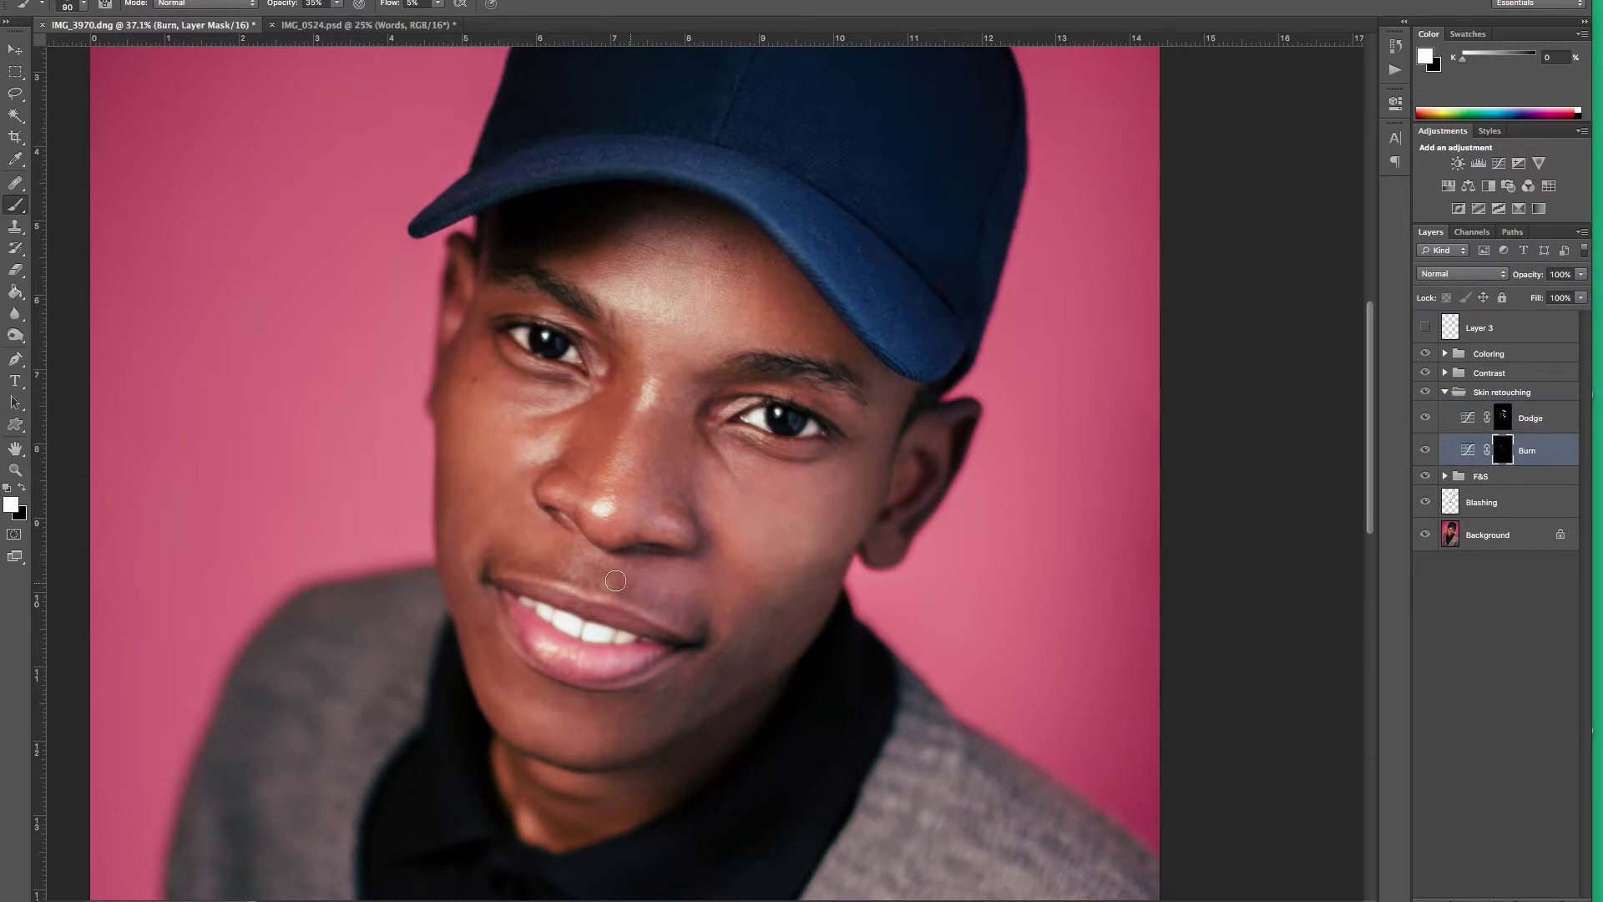
{"action": "key", "text": "bracketleft"}
{"action": "key", "text": "bracketleft"}
{"action": "key", "text": "bracketleft"}
{"action": "key", "text": "bracketleft"}
{"action": "key", "text": "bracketleft"}
{"action": "key", "text": "bracketleft"}
{"action": "key", "text": "bracketleft"}
{"action": "key", "text": "alt+bracketright"}
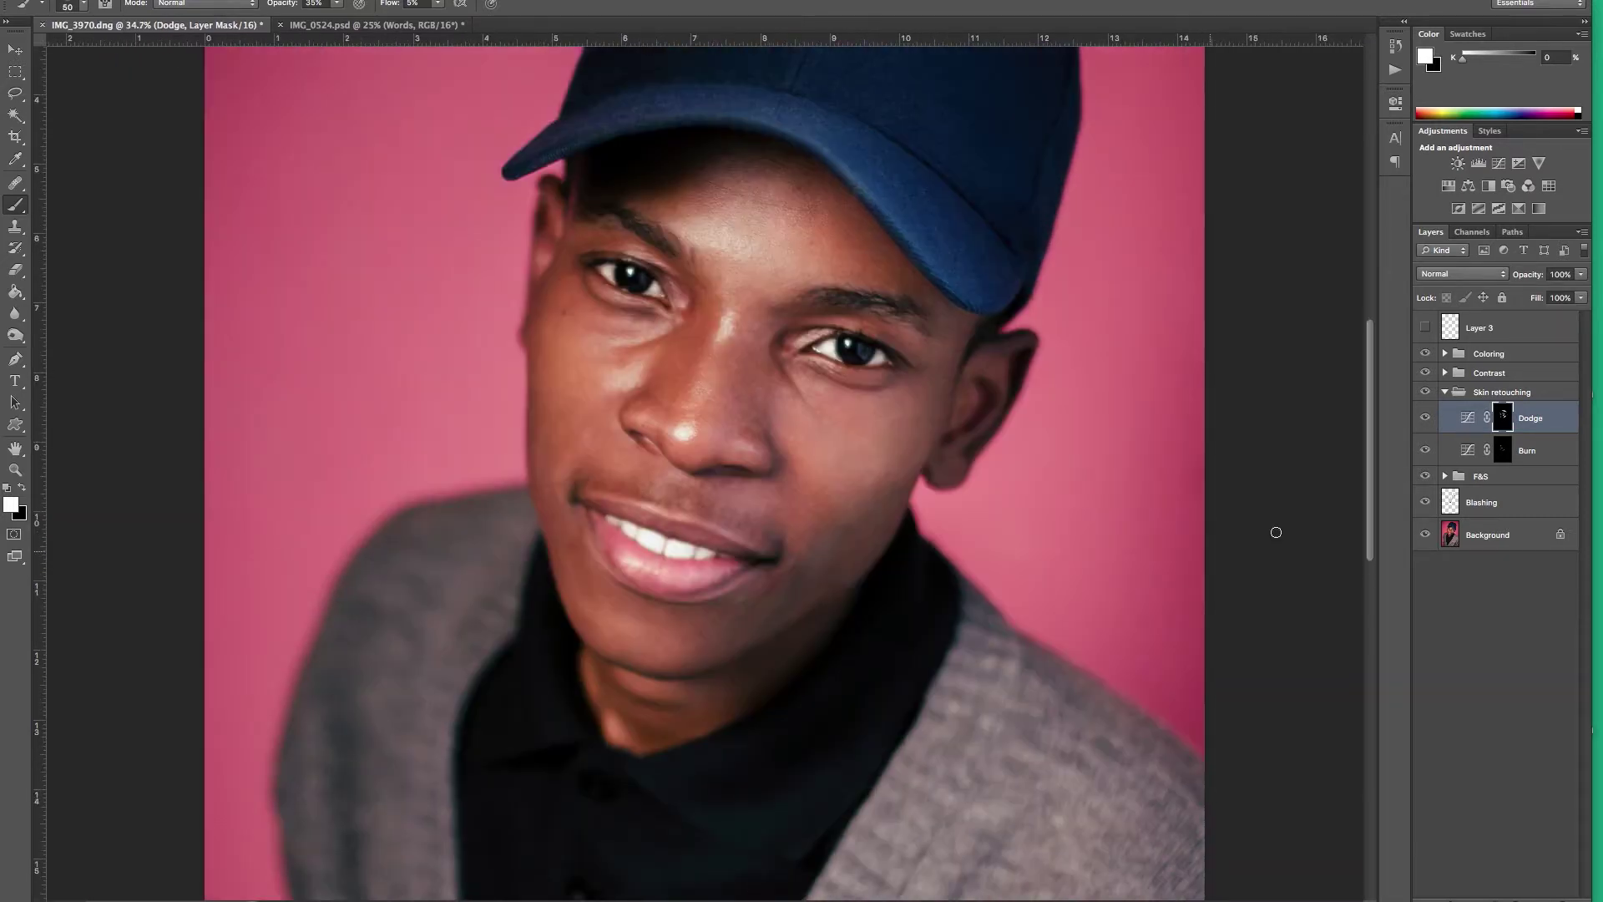
{"action": "left_click", "coordinate": [1425, 391]}
Show the Skin retouching group again and resume brushing on the Burn mask.
{"action": "left_click", "coordinate": [1424, 391]}
{"action": "left_click", "coordinate": [1424, 392]}
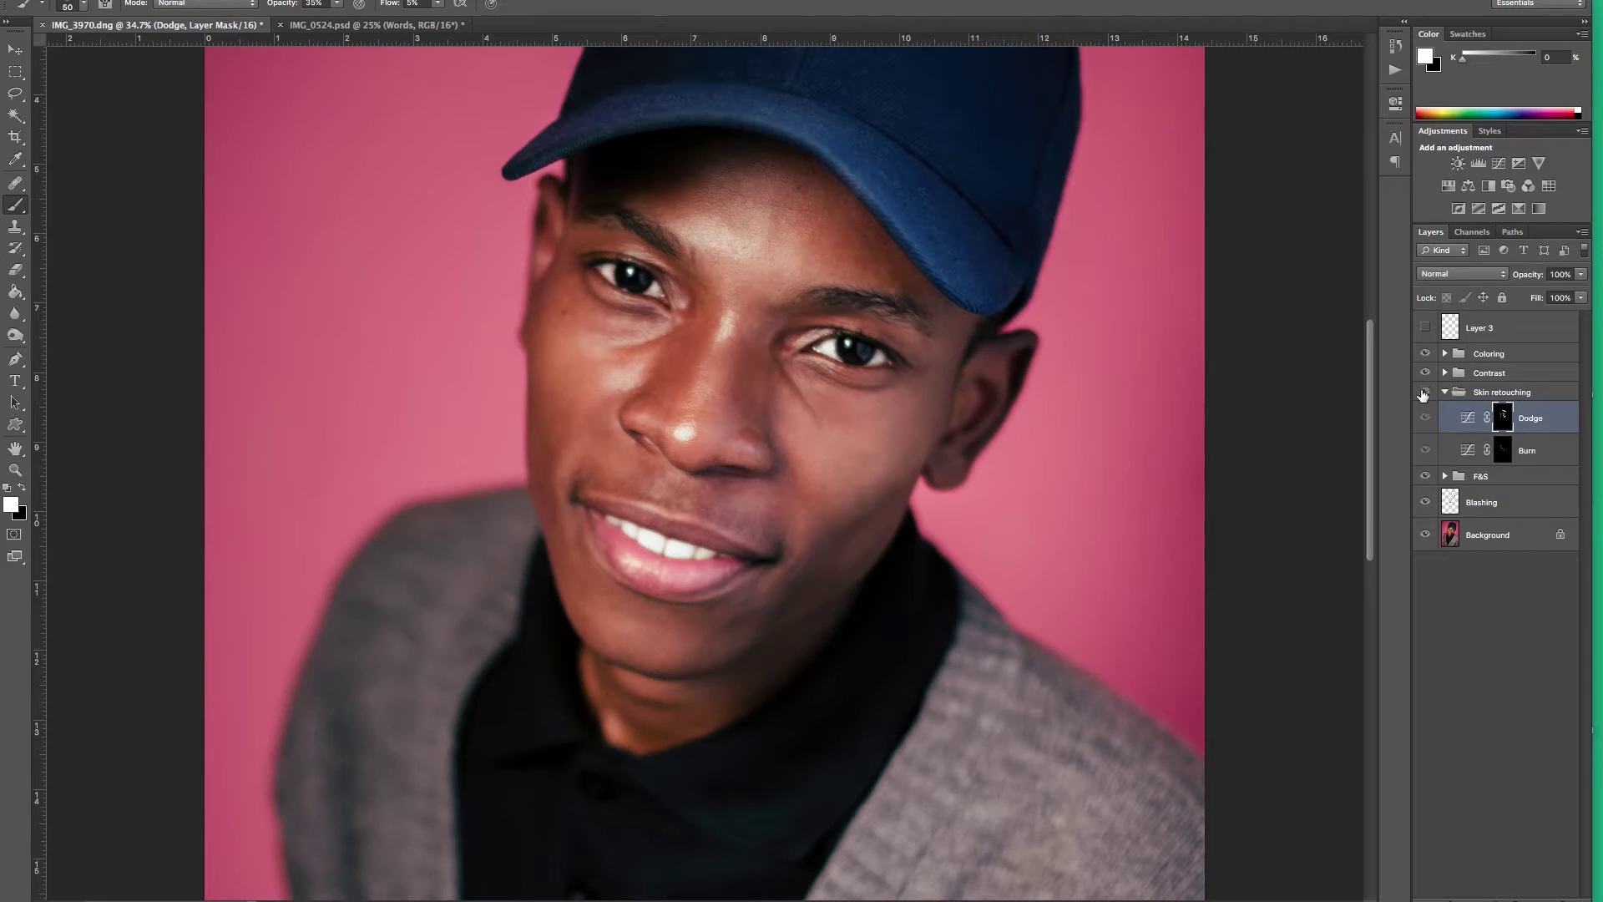
{"action": "key", "text": "bracketright"}
{"action": "key", "text": "bracketright"}
{"action": "key", "text": "alt+bracketright"}
{"action": "key", "text": "alt+bracketleft"}
{"action": "key", "text": "alt+bracketleft"}
{"action": "key", "text": "bracketleft"}
{"action": "key", "text": "bracketleft"}
{"action": "key", "text": "bracketleft"}
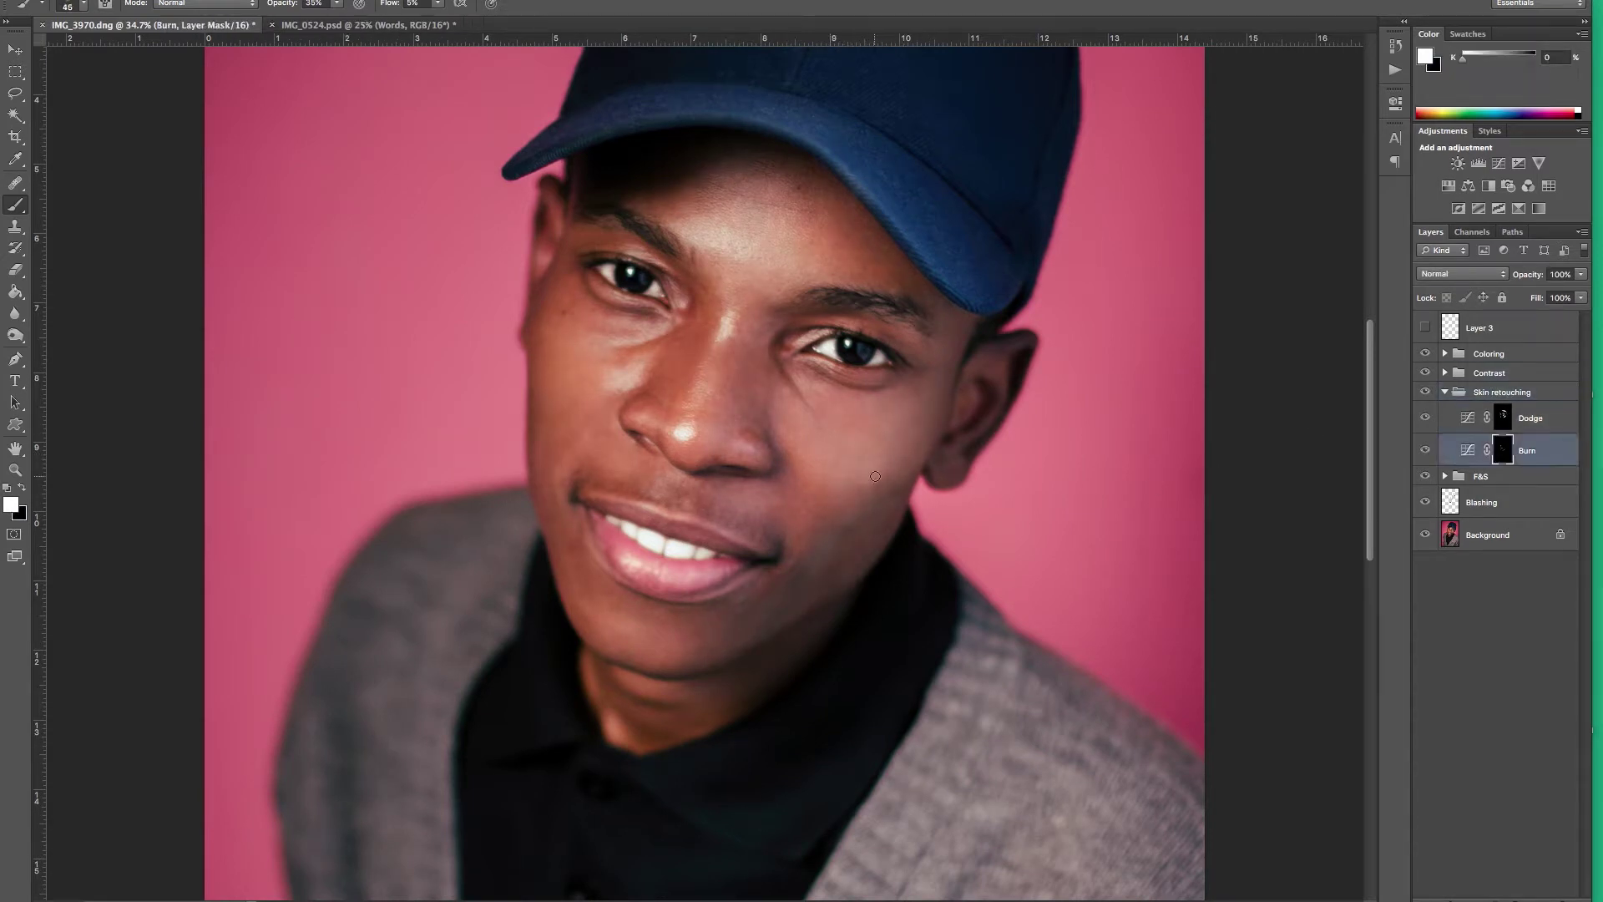
{"action": "key", "text": "bracketleft"}
{"action": "key", "text": "bracketleft"}
{"action": "key", "text": "bracketleft"}
{"action": "key", "text": "bracketleft"}
{"action": "key", "text": "bracketleft"}
{"action": "key", "text": "bracketright"}
Alternate between the Dodge and Burn masks, resizing the brush and adjusting the view.
{"action": "key", "text": "alt+bracketright"}
{"action": "key", "text": "bracketright"}
{"action": "key", "text": "bracketright"}
{"action": "key", "text": "bracketright"}
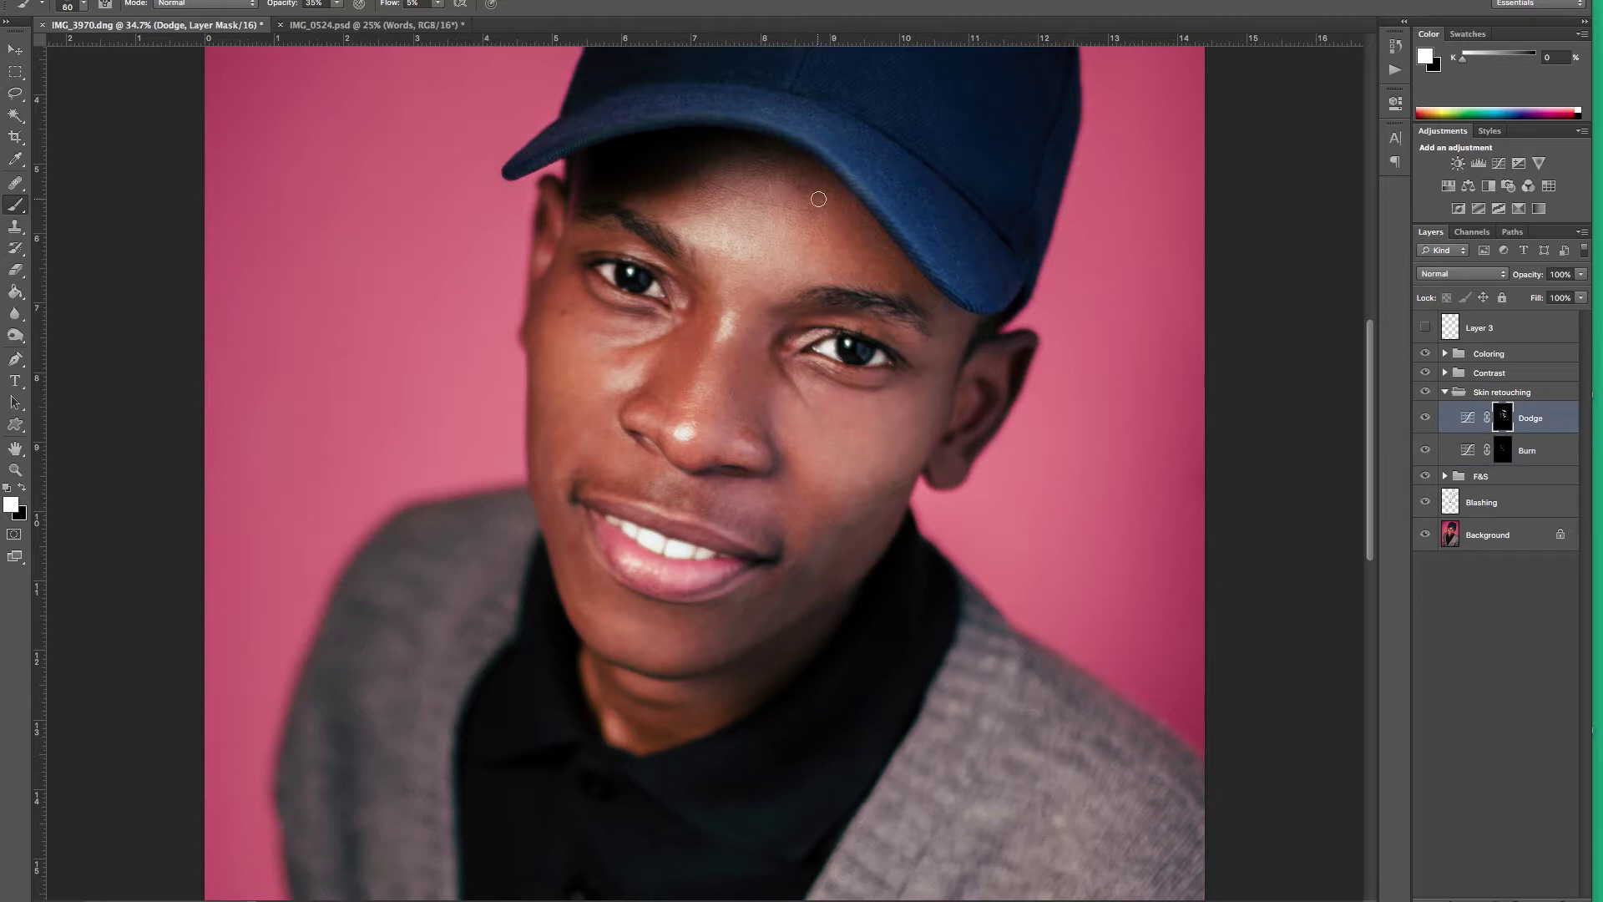
{"action": "key", "text": "bracketleft"}
{"action": "key", "text": "bracketleft"}
{"action": "key", "text": "bracketleft"}
{"action": "key", "text": "alt+bracketleft"}
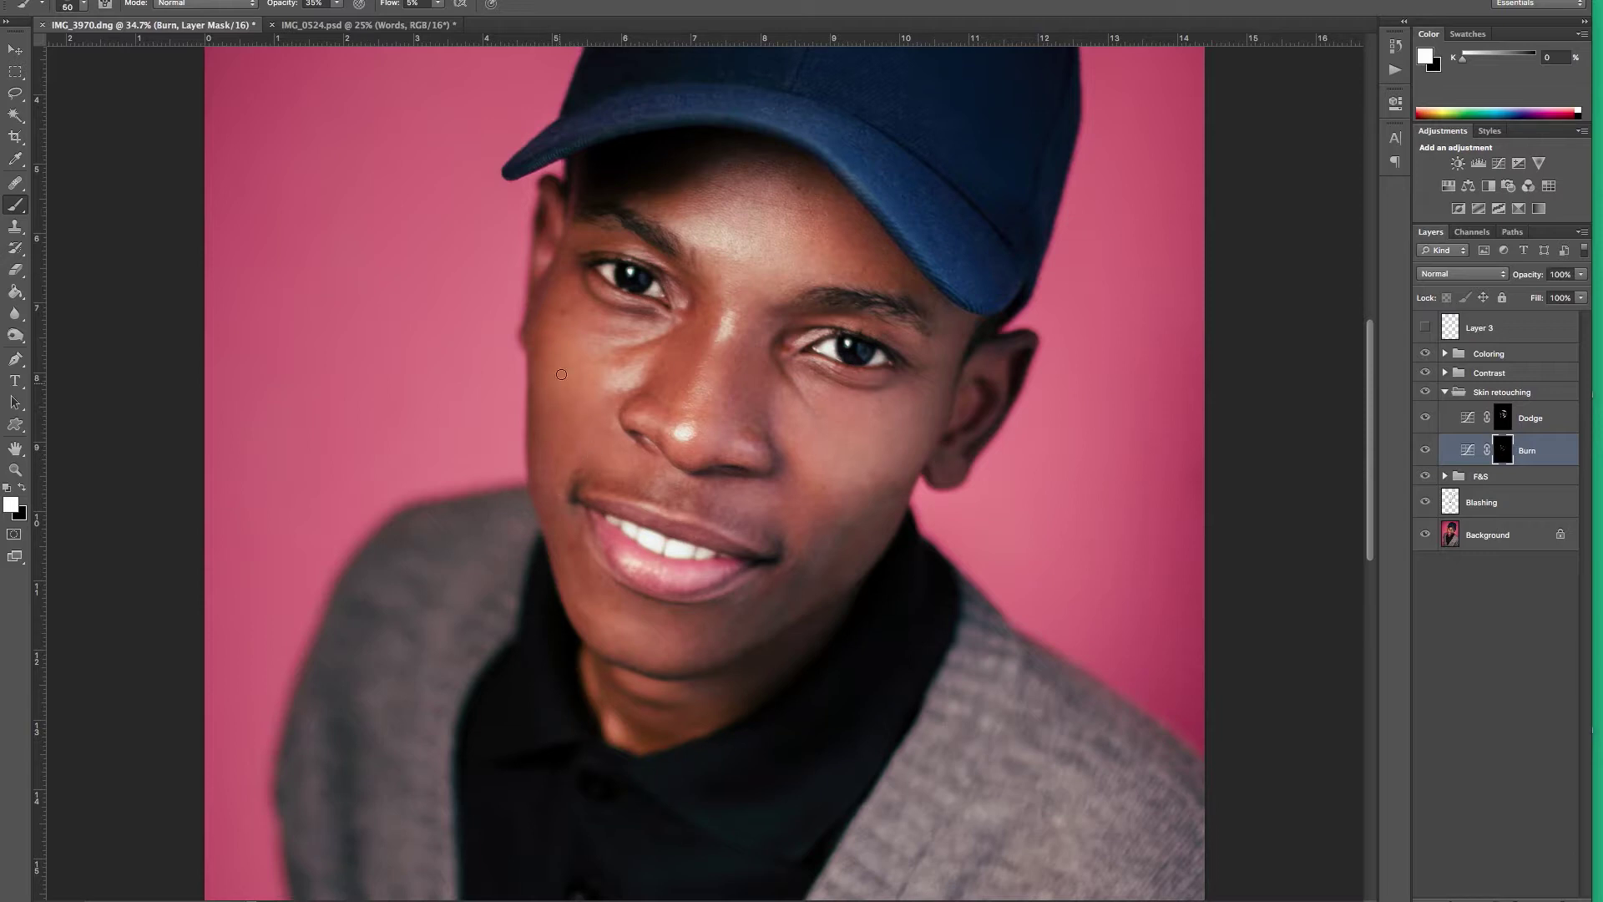
{"action": "key", "text": "alt+bracketright"}
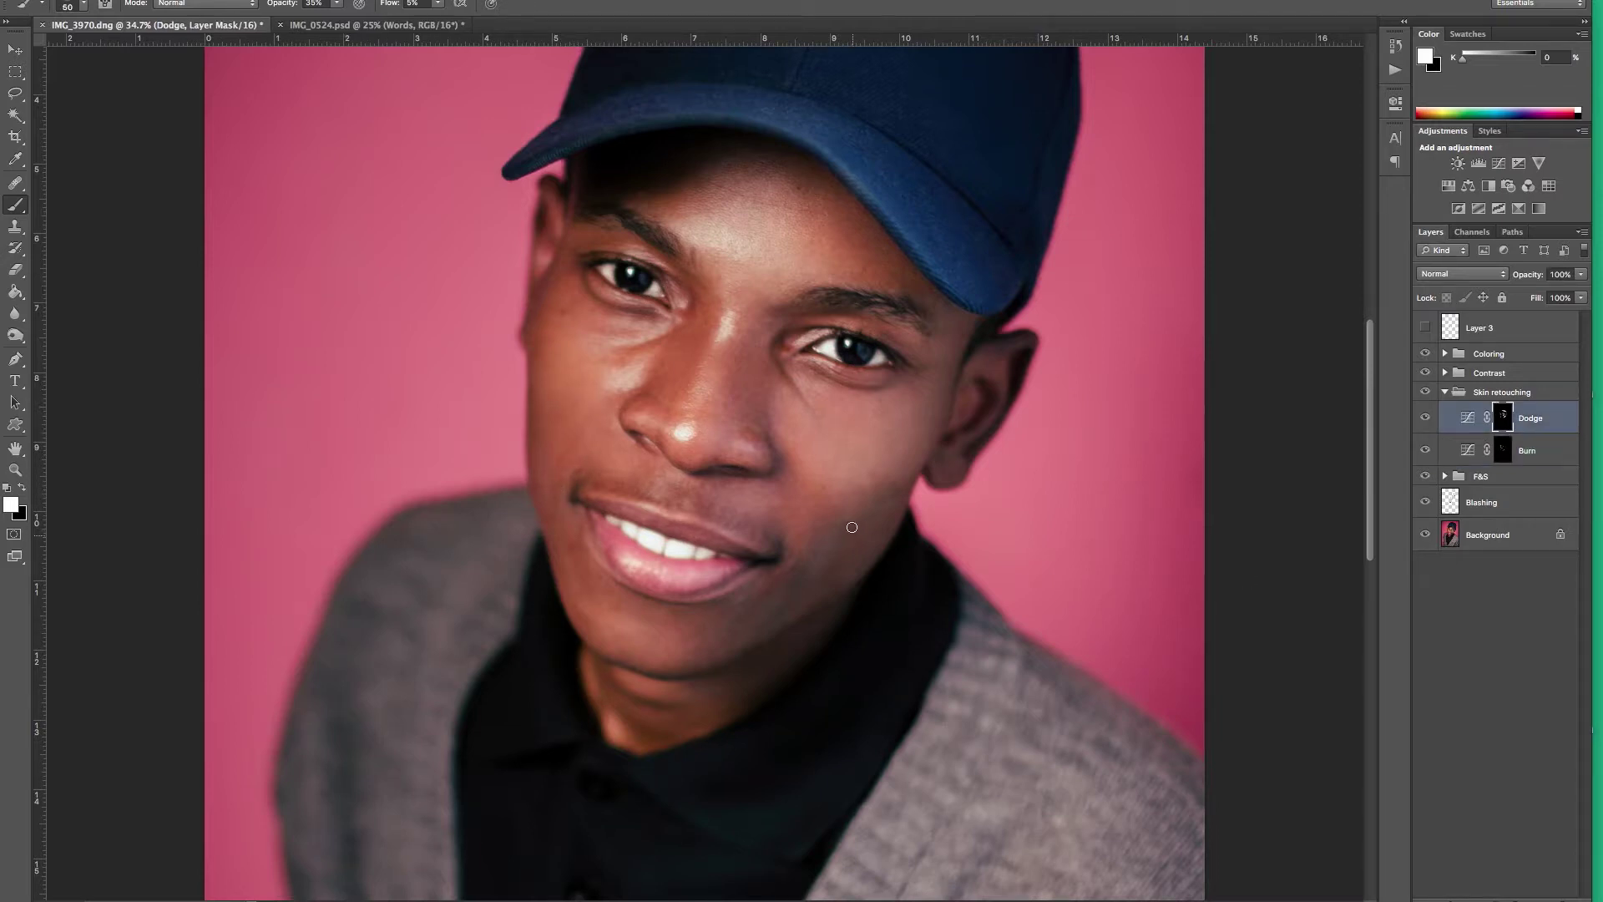
{"action": "scroll", "coordinate": [843, 534], "scroll_direction": "up", "scroll_amount": 5}
{"action": "scroll", "coordinate": [841, 518], "scroll_direction": "down", "scroll_amount": 4}
{"action": "scroll", "coordinate": [1027, 501], "scroll_direction": "down", "scroll_amount": 1}
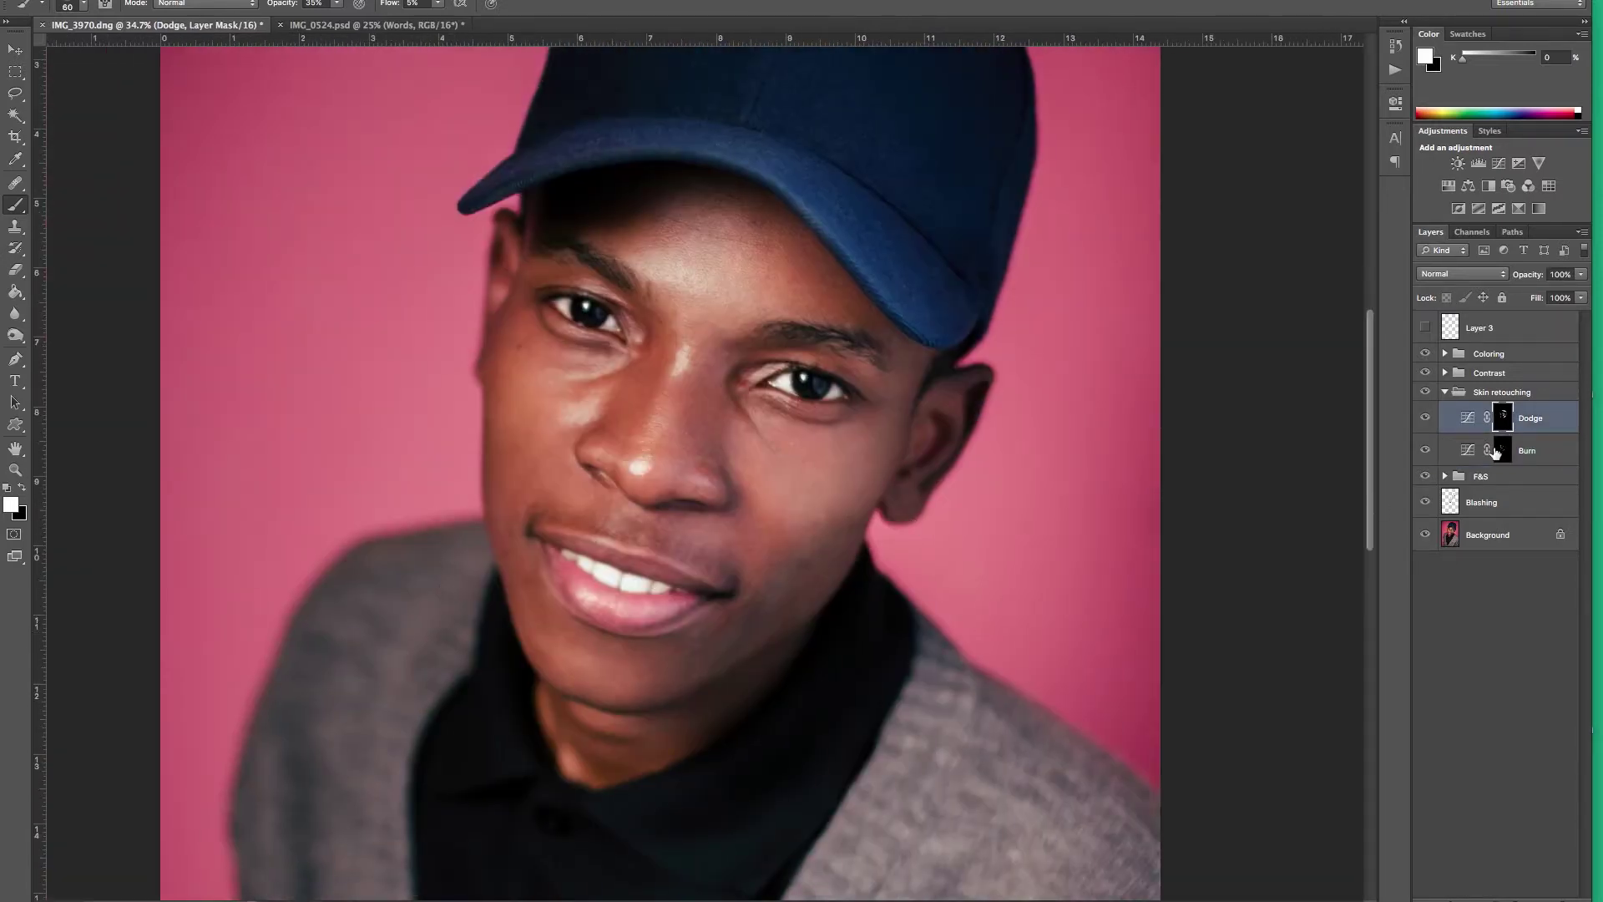
Darken a small area of the lower face on the Burn mask.
{"action": "key", "text": "alt+bracketleft"}
{"action": "key", "text": "bracketleft"}
{"action": "key", "text": "bracketleft"}
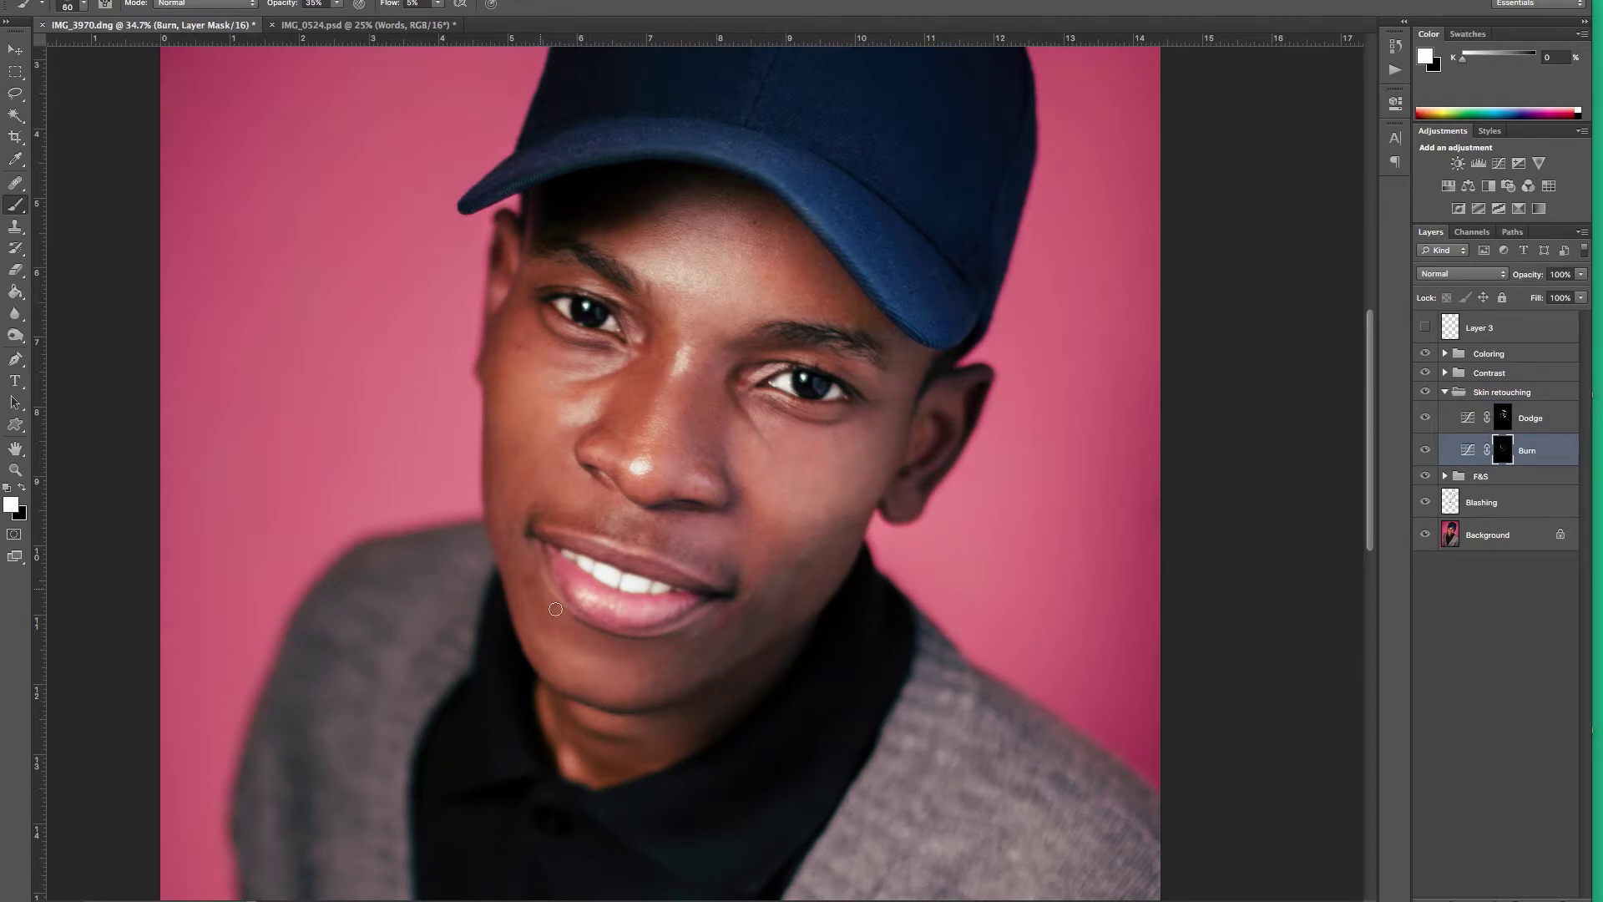
{"action": "key", "text": "bracketright"}
{"action": "key", "text": "bracketright"}
{"action": "scroll", "coordinate": [616, 676], "scroll_direction": "down", "scroll_amount": 1}
{"action": "scroll", "coordinate": [615, 677], "scroll_direction": "left", "scroll_amount": 2}
{"action": "key", "text": "bracketleft"}
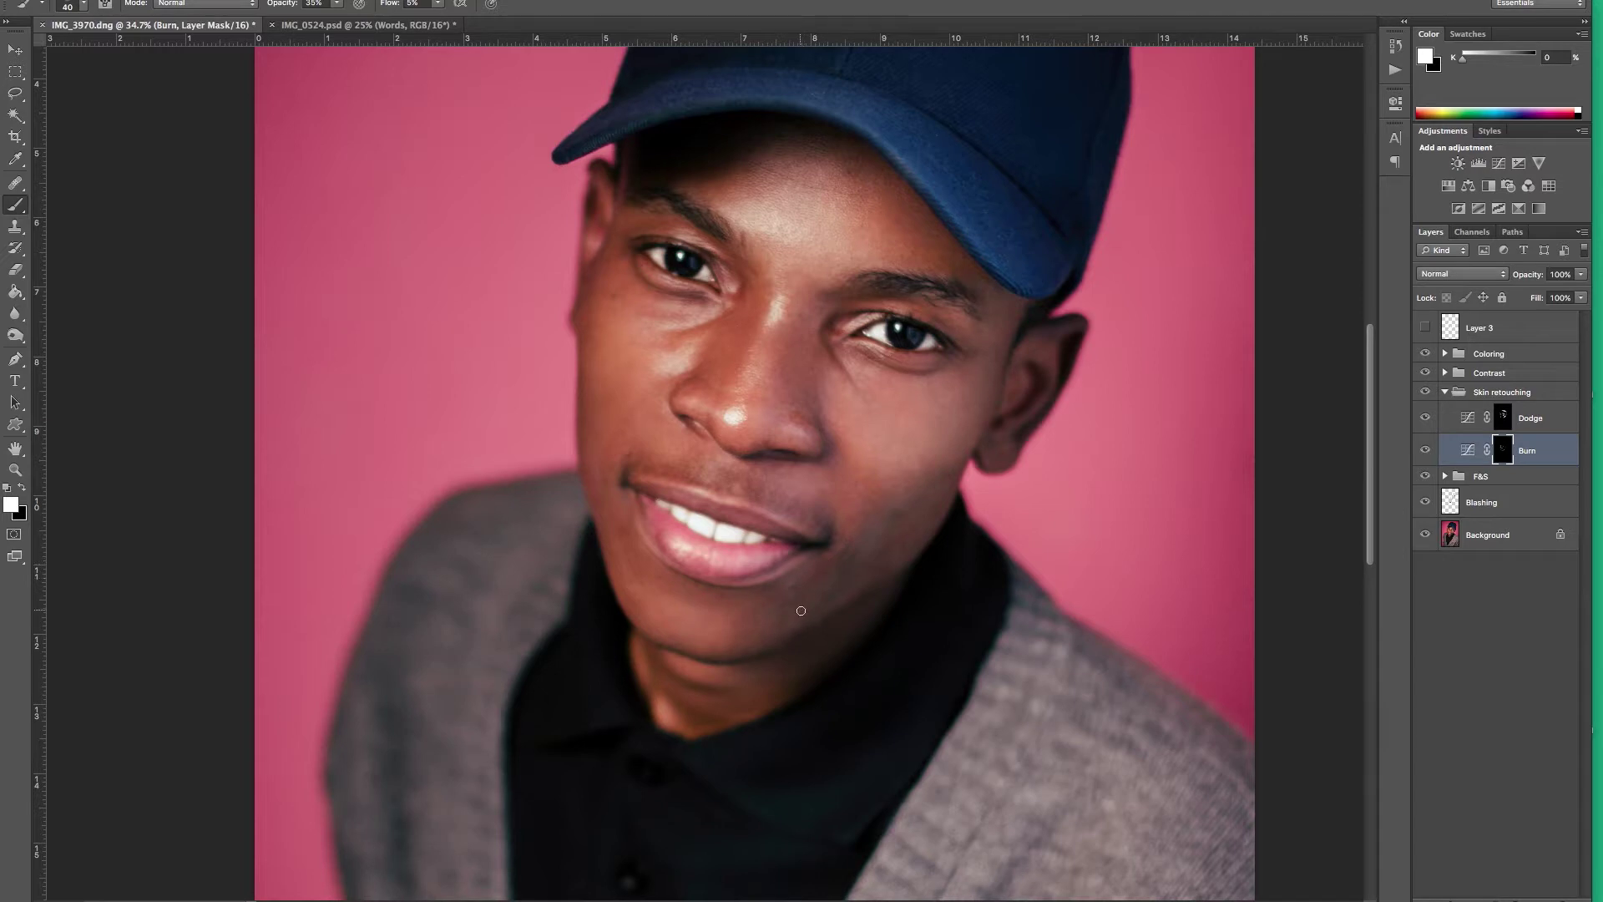
{"action": "mouse_move", "coordinate": [795, 634]}
{"action": "left_mouse_down"}
{"action": "mouse_move", "coordinate": [785, 612]}
{"action": "mouse_move", "coordinate": [653, 580]}
{"action": "left_mouse_up"}
Show Layer 3's white guide outlines and return to the Dodge mask.
{"action": "key", "text": "bracketleft"}
{"action": "key", "text": "bracketright"}
{"action": "key", "text": "bracketright"}
{"action": "key", "text": "alt+bracketright"}
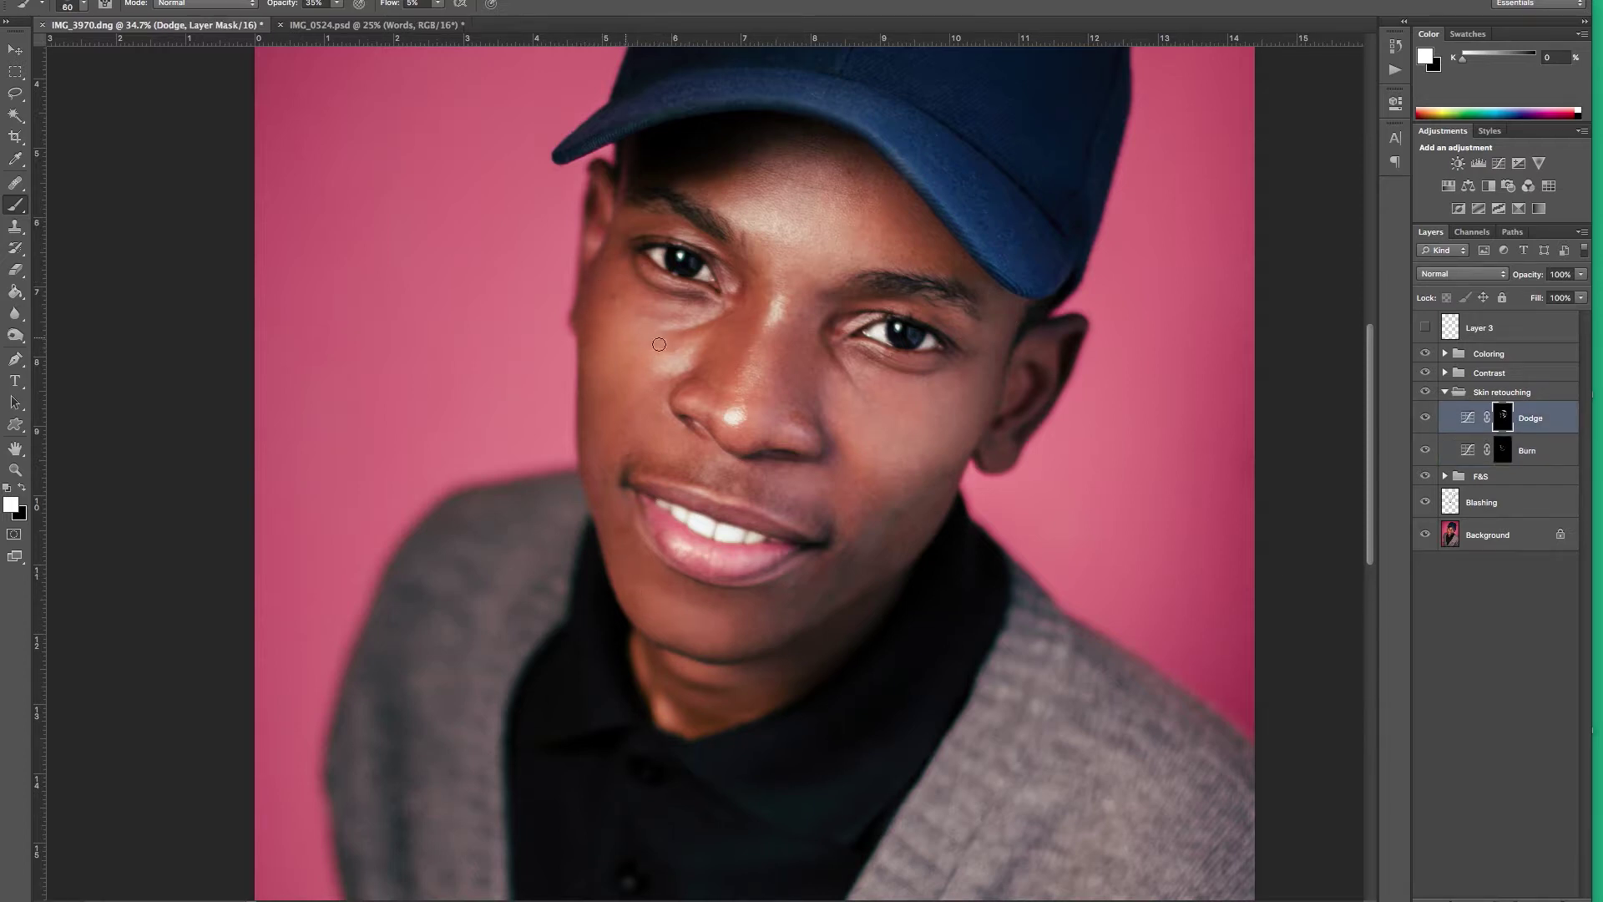
{"action": "key", "text": "alt+bracketleft"}
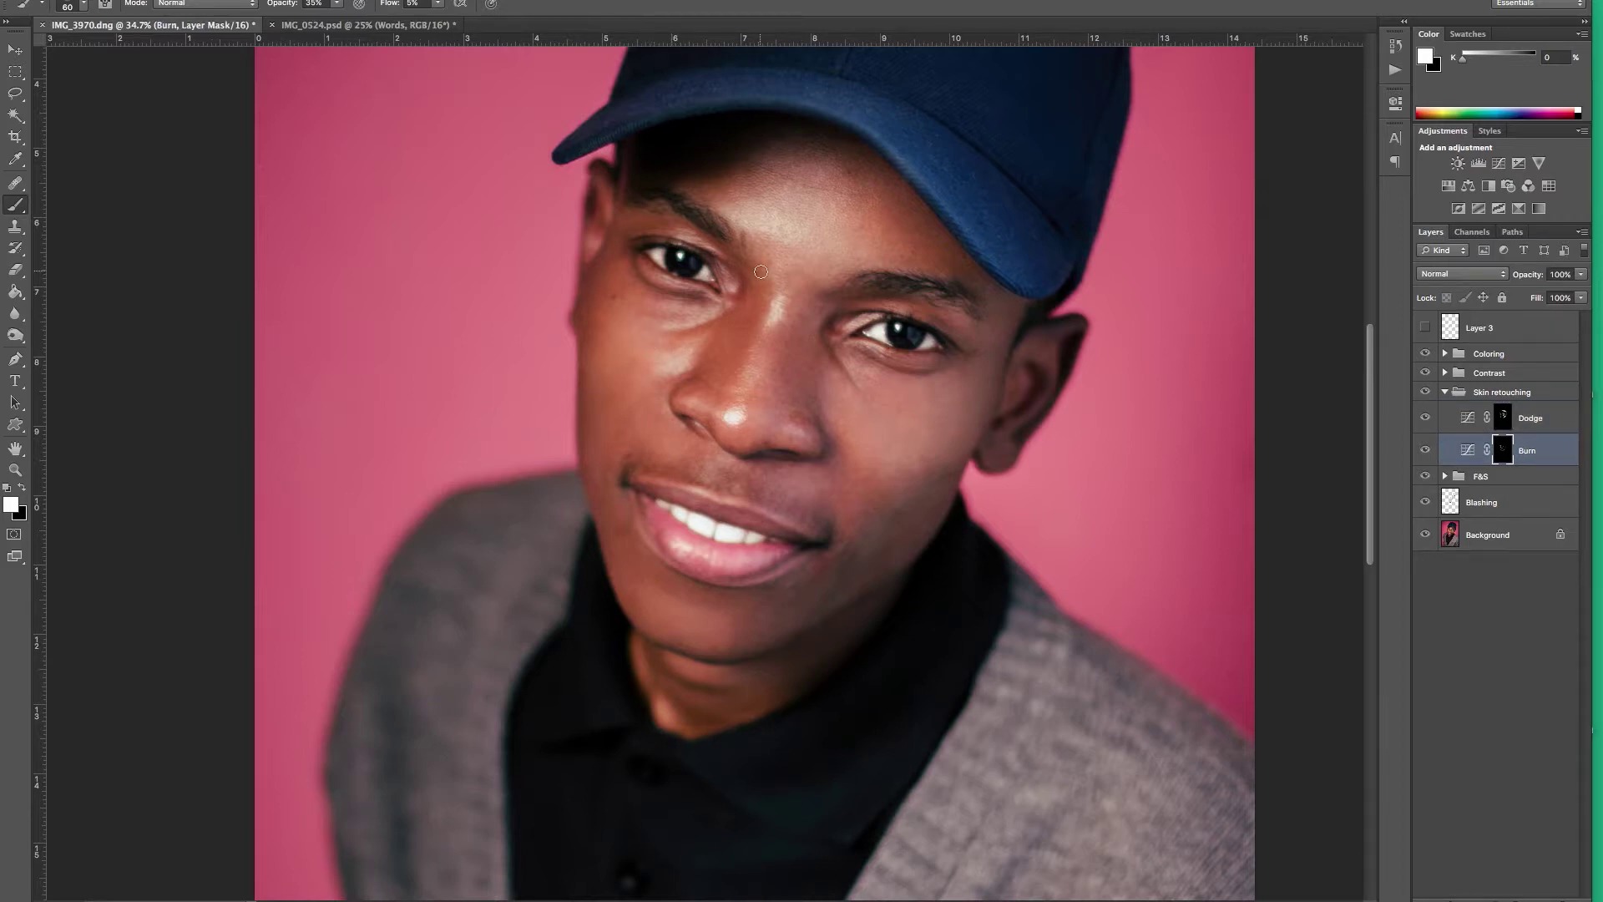
{"action": "left_click", "coordinate": [1425, 328]}
{"action": "left_click", "coordinate": [1510, 422]}
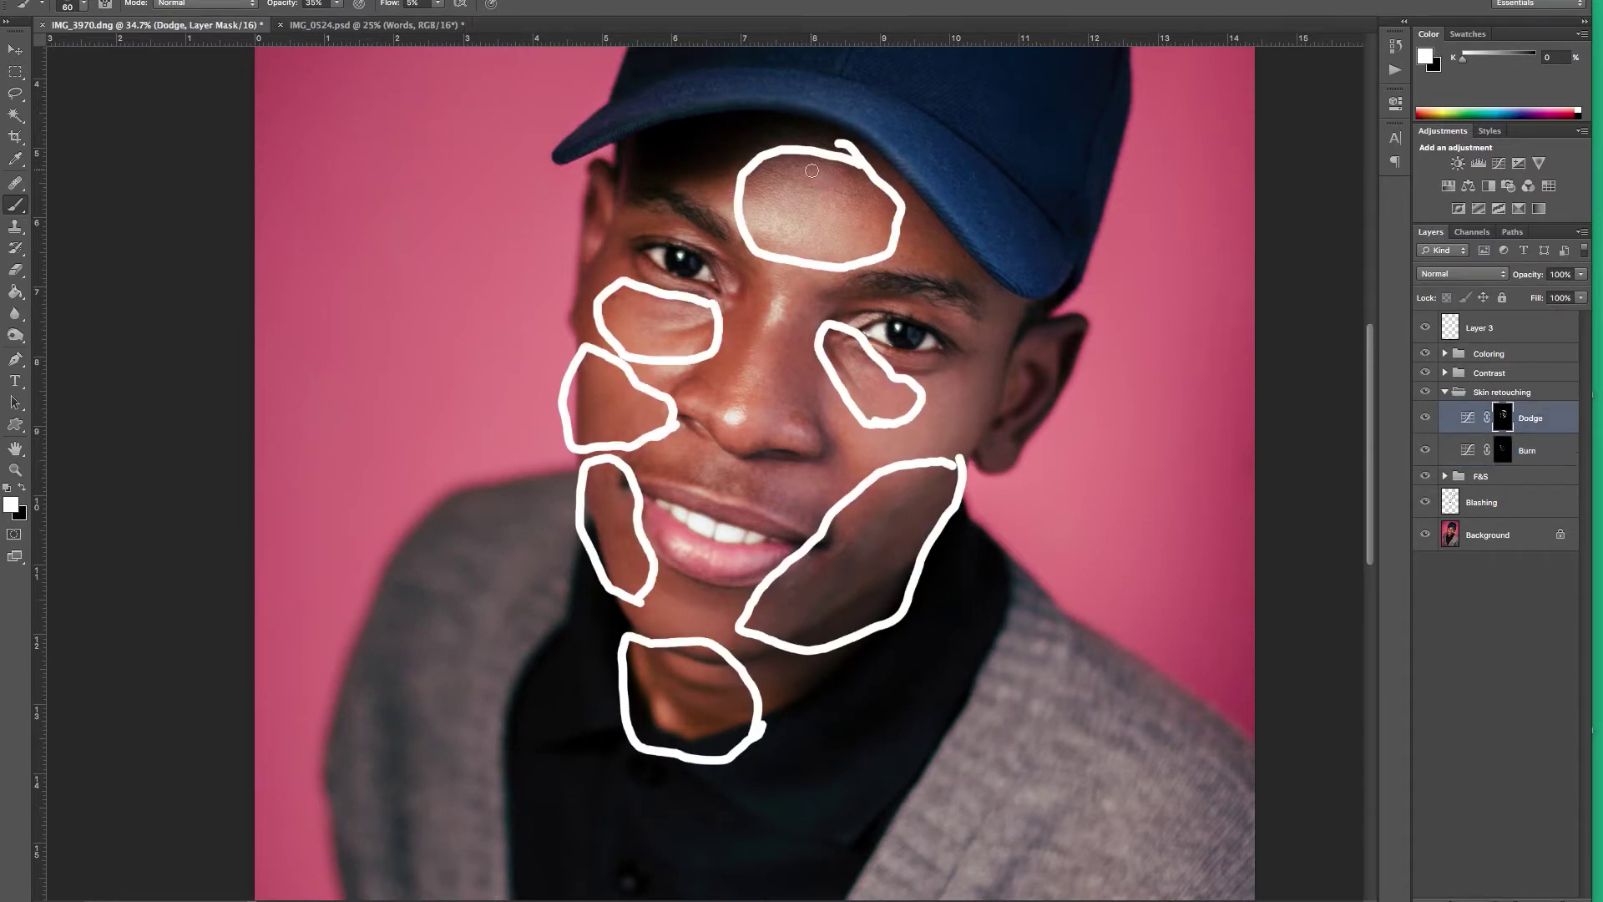
Hide Layer 3's guides and smooth cheeks and jaw with alternating Burn and Dodge strokes.
{"action": "key", "text": "bracketright"}
{"action": "key", "text": "bracketright"}
{"action": "key", "text": "bracketright"}
{"action": "key", "text": "alt+bracketleft"}
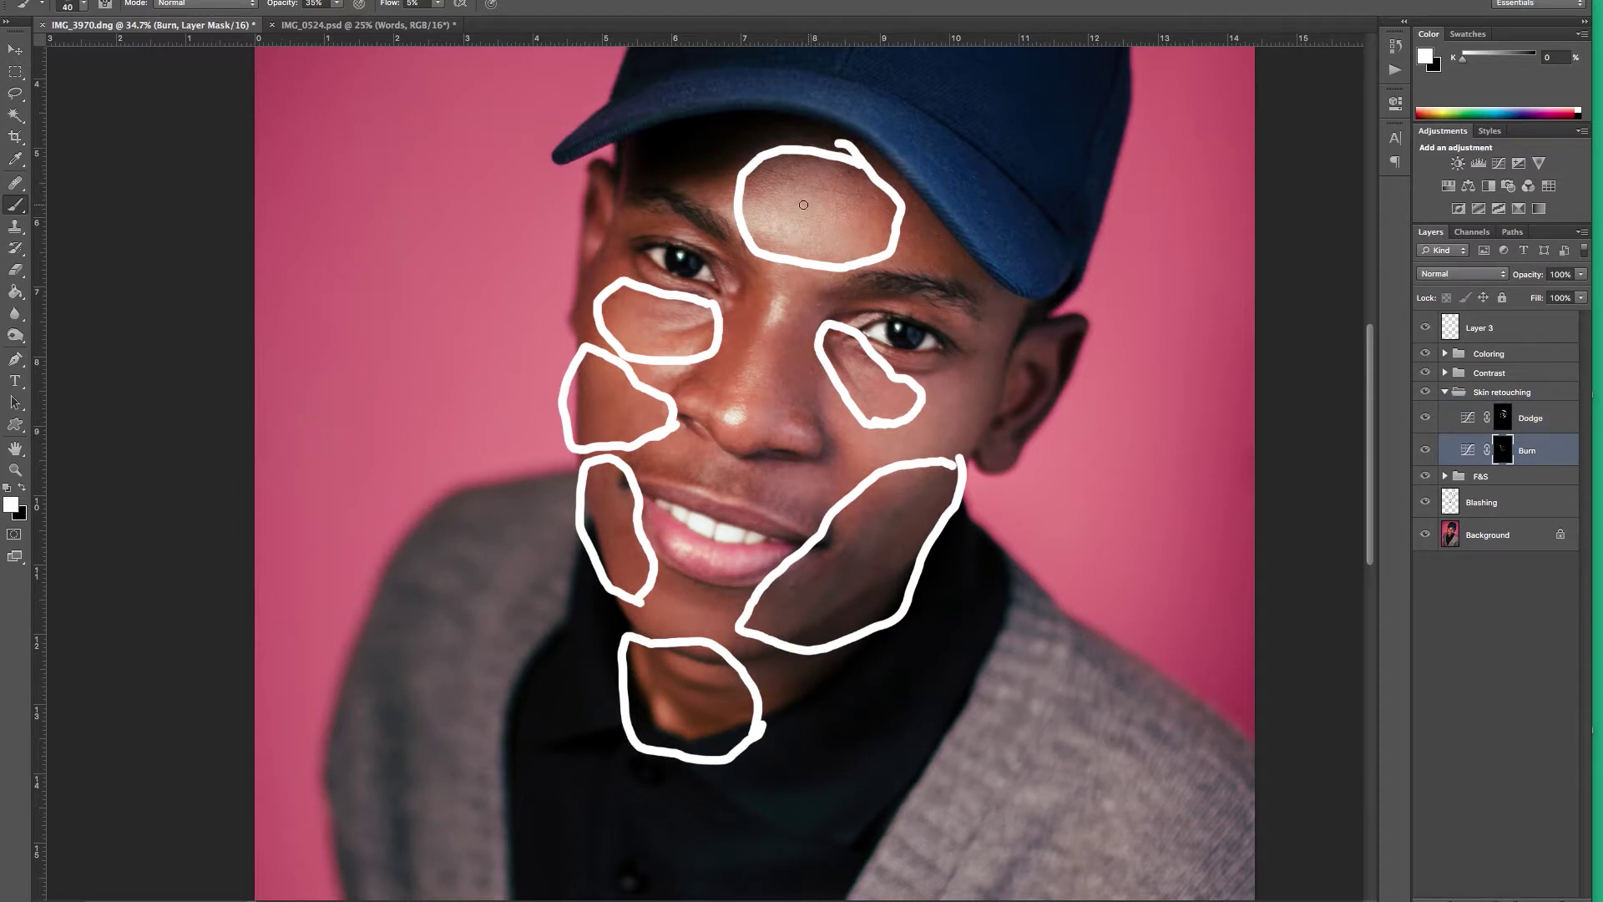
{"action": "left_click", "coordinate": [1453, 418]}
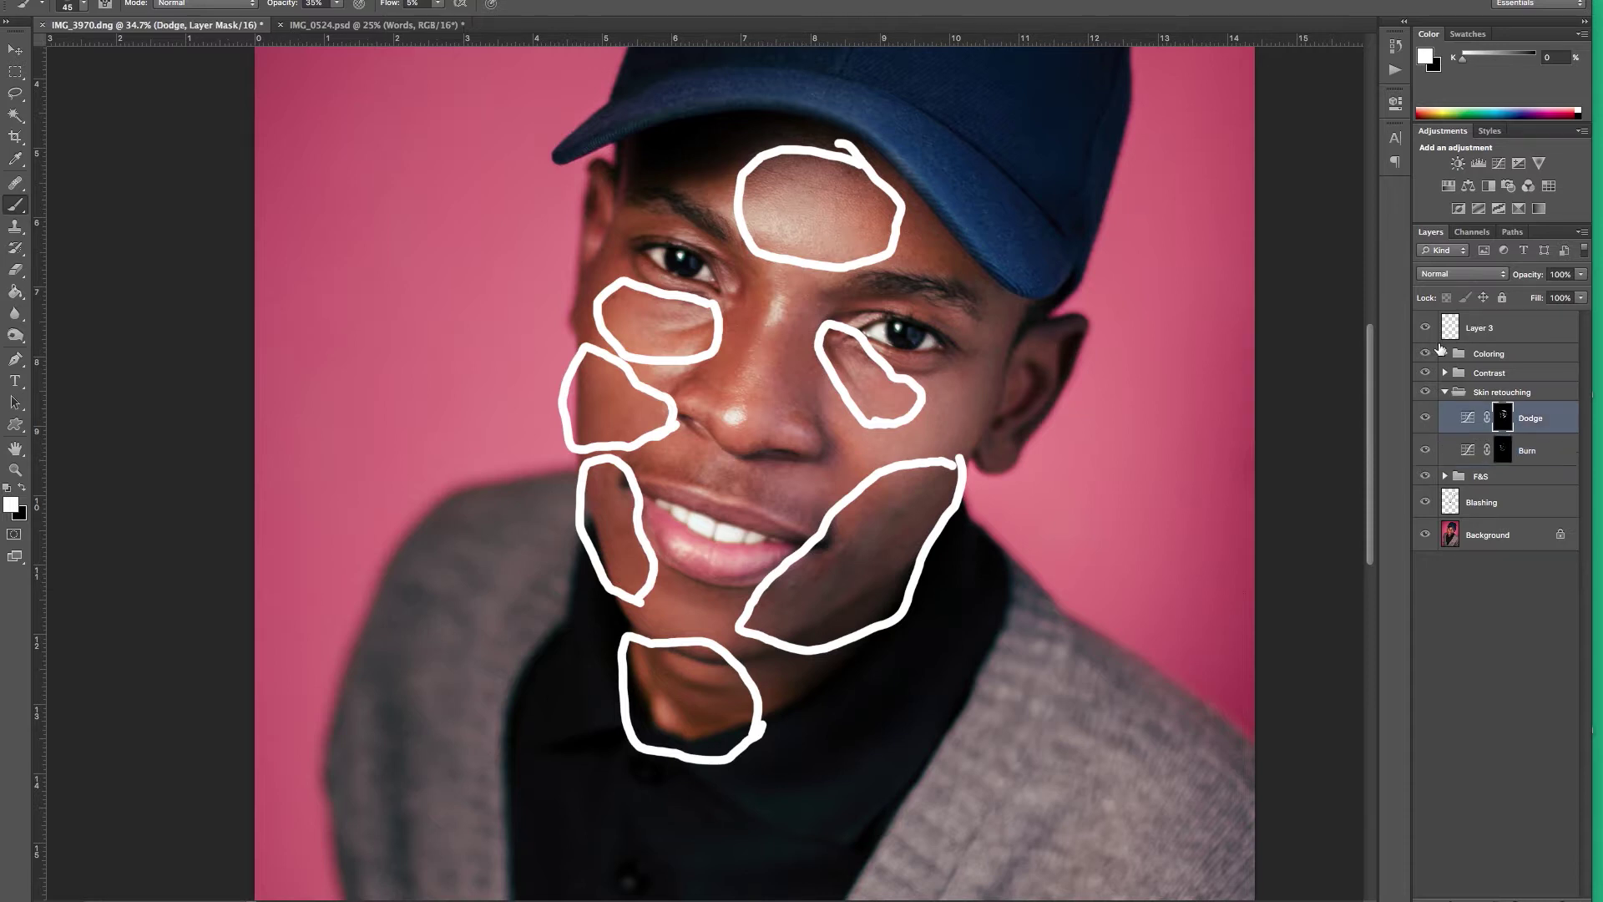
{"action": "left_click", "coordinate": [1426, 327]}
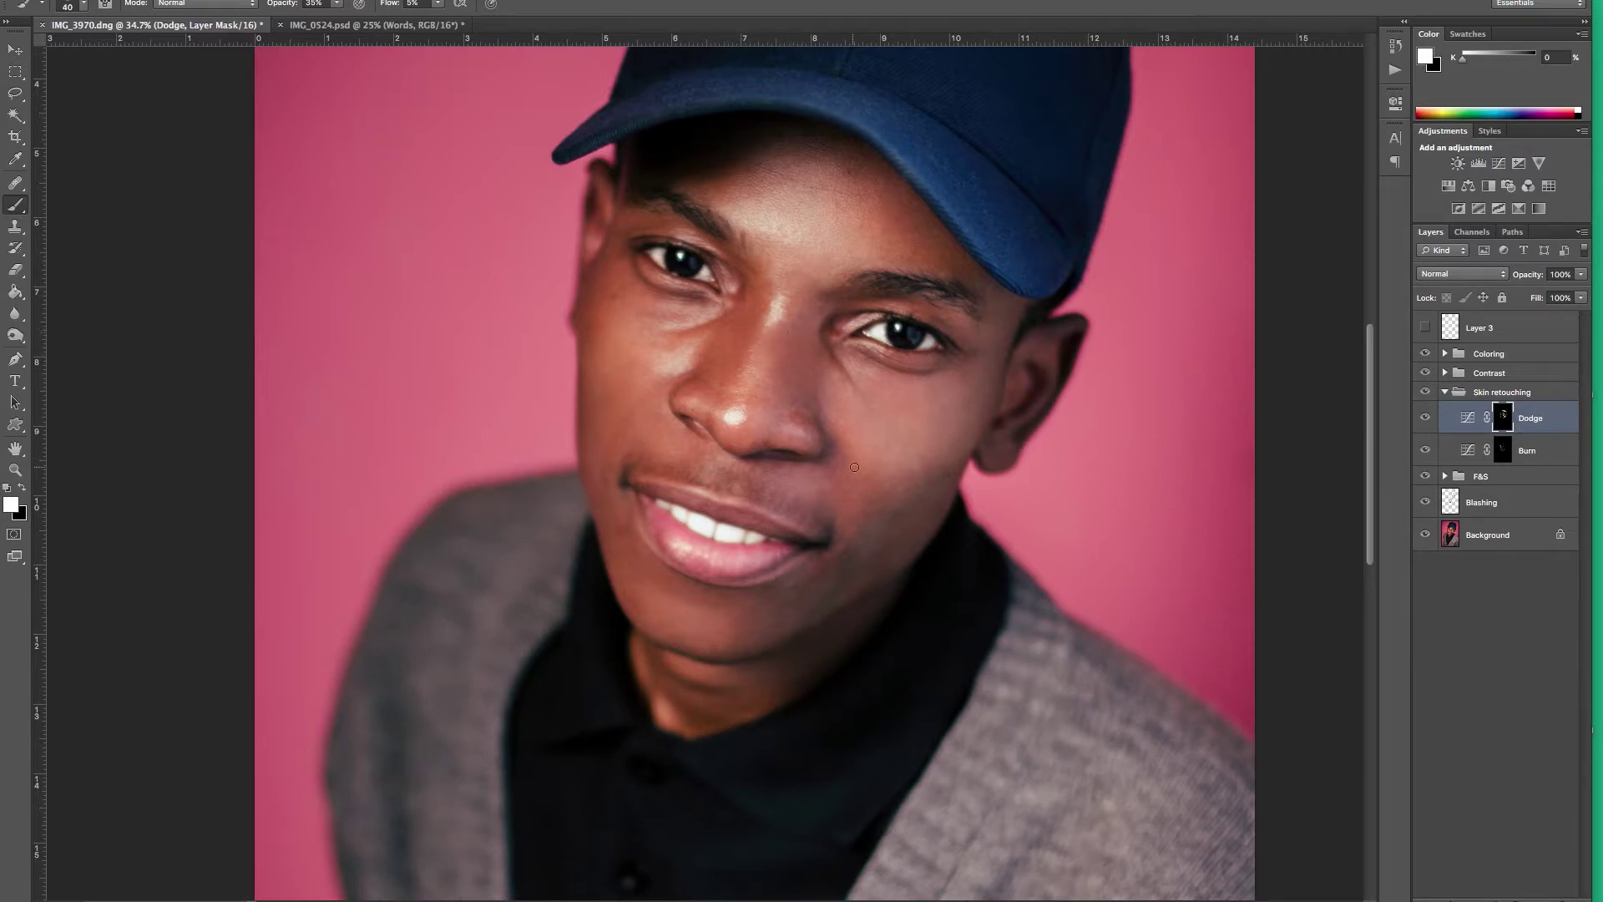
{"action": "key", "text": "alt+bracketleft"}
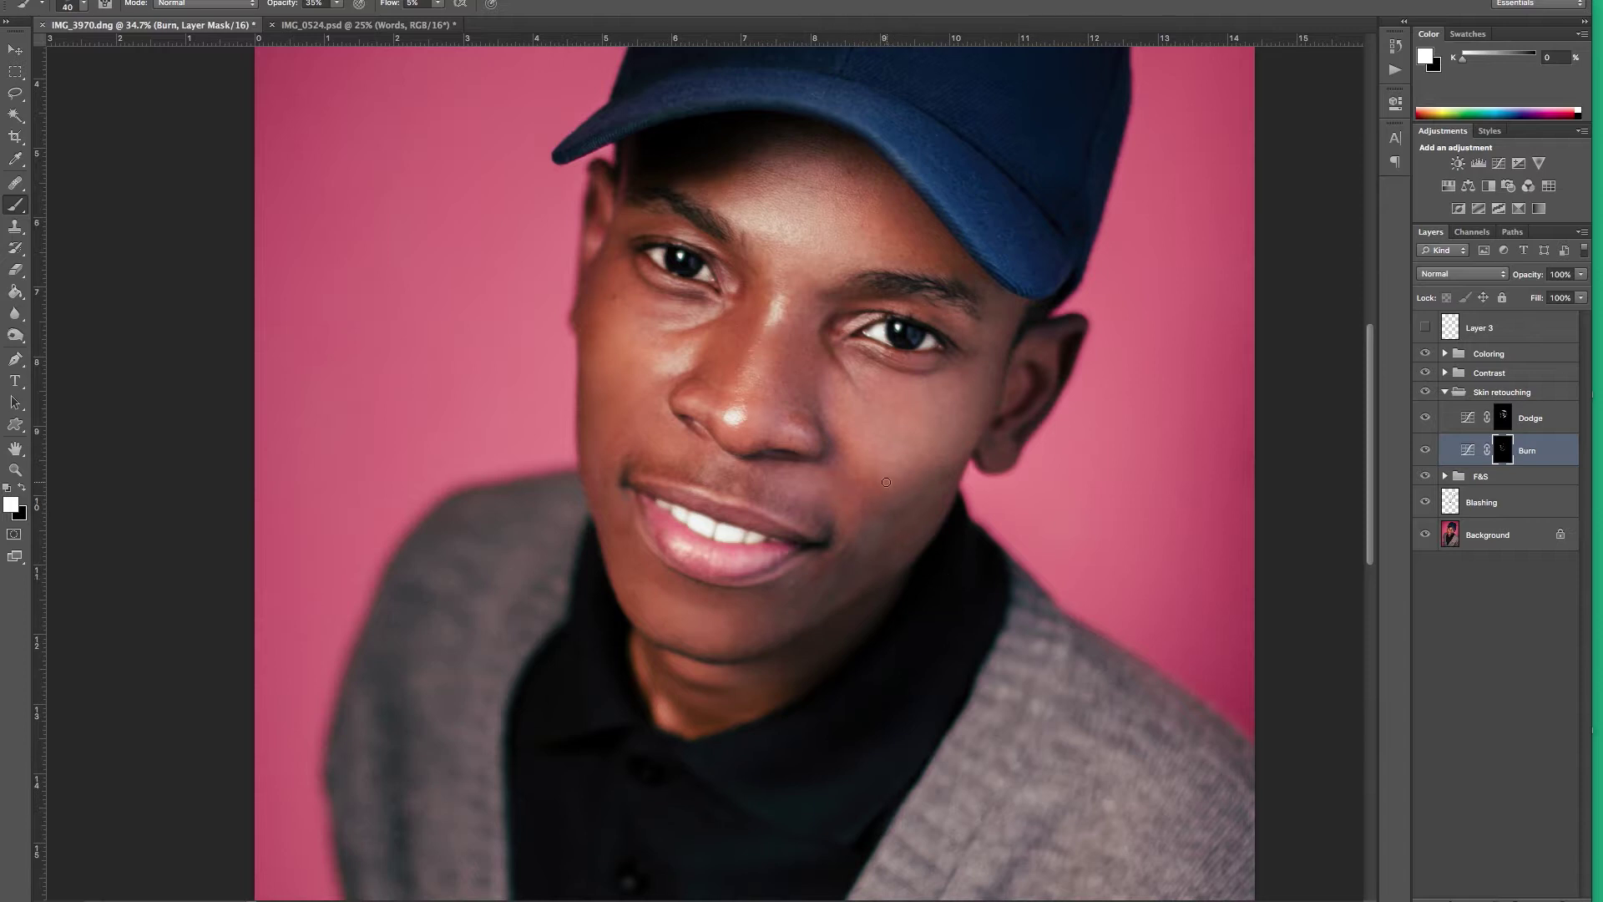
{"action": "key", "text": "alt+bracketright"}
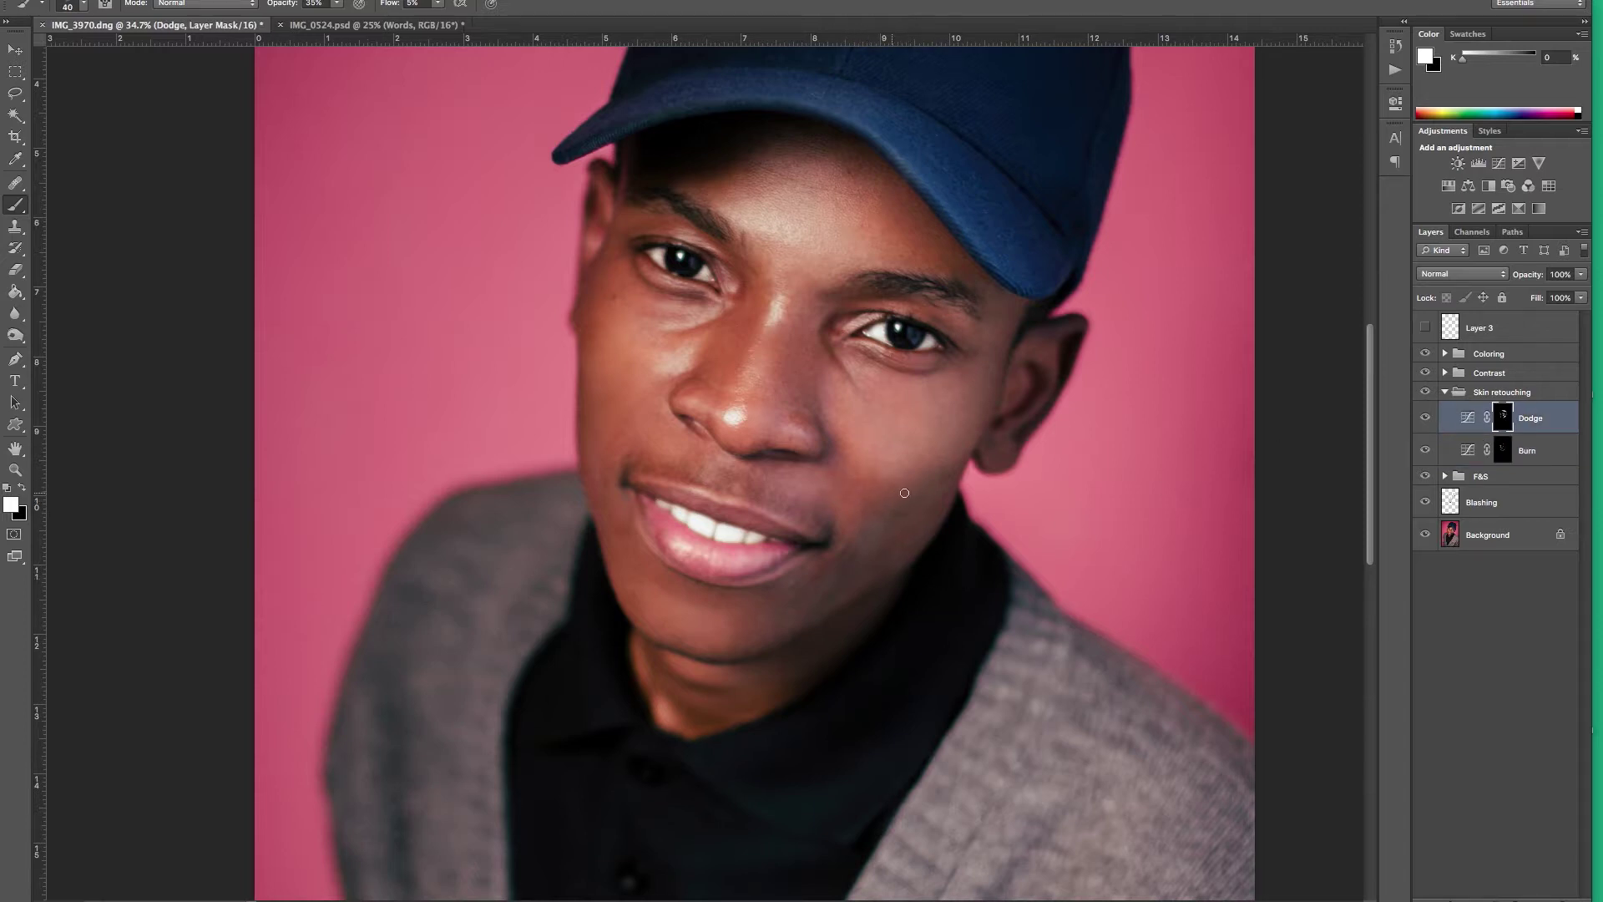
{"action": "key", "text": "bracketleft"}
{"action": "scroll", "coordinate": [1012, 419], "scroll_direction": "up", "scroll_amount": 3}
Continue dodge and burn strokes on the face, resizing the brush as needed.
{"action": "key", "text": "bracketleft"}
{"action": "key", "text": "bracketleft"}
{"action": "key", "text": "bracketleft"}
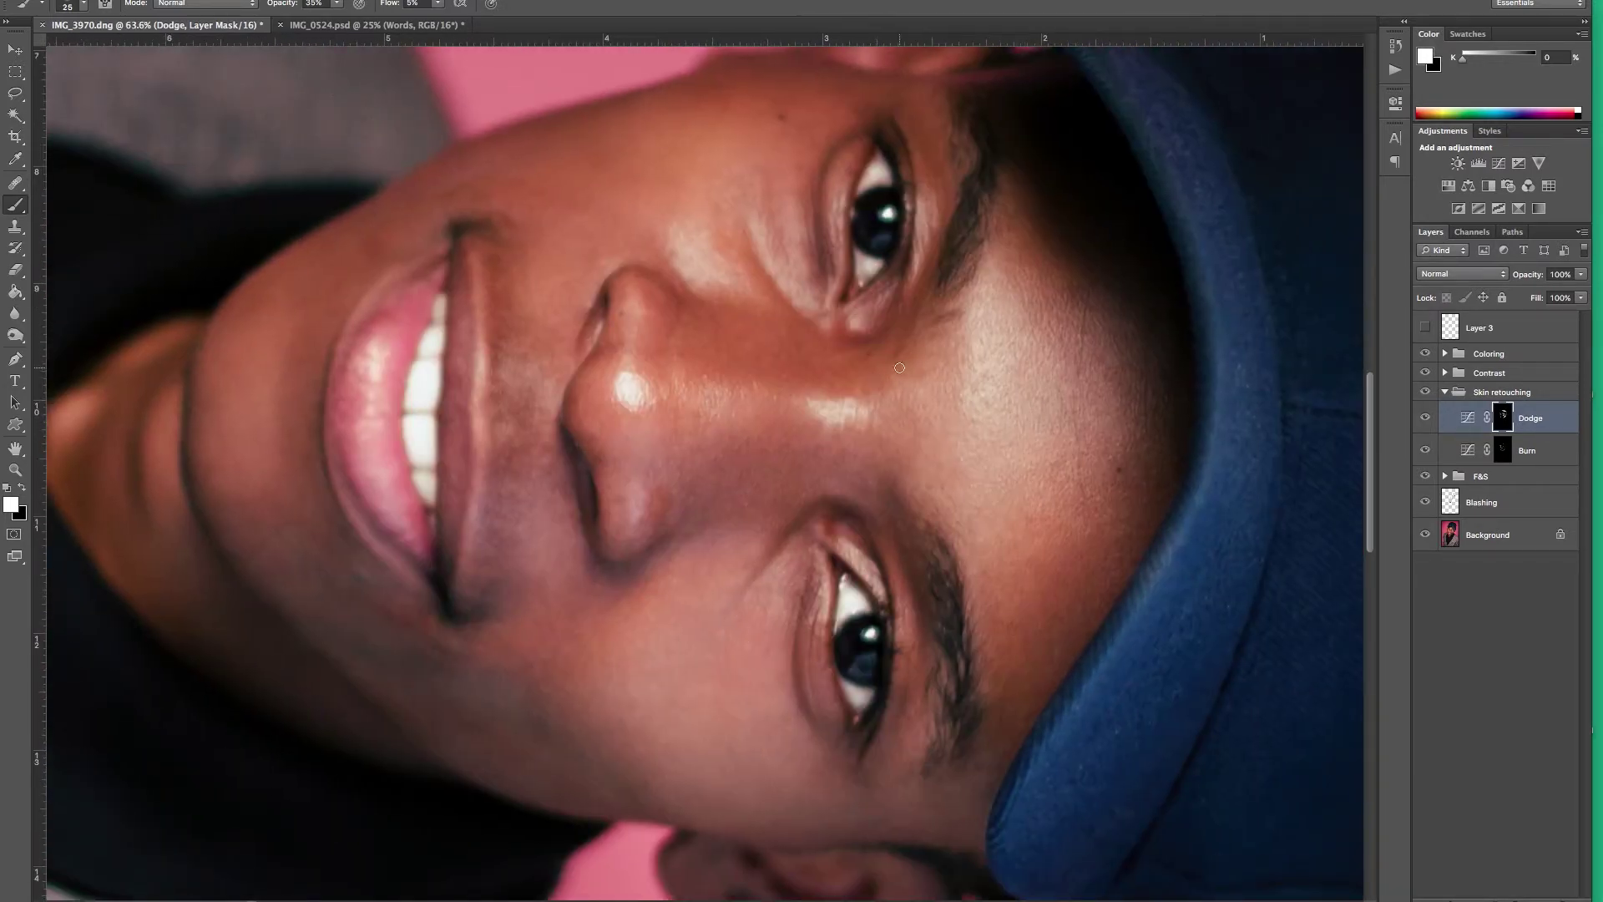
{"action": "key", "text": "bracketright"}
{"action": "key", "text": "bracketright"}
{"action": "key", "text": "bracketright"}
{"action": "key", "text": "bracketleft"}
{"action": "key", "text": "bracketleft"}
{"action": "key", "text": "bracketleft"}
{"action": "key", "text": "bracketleft"}
{"action": "key", "text": "bracketleft"}
{"action": "key", "text": "bracketright"}
{"action": "key", "text": "bracketright"}
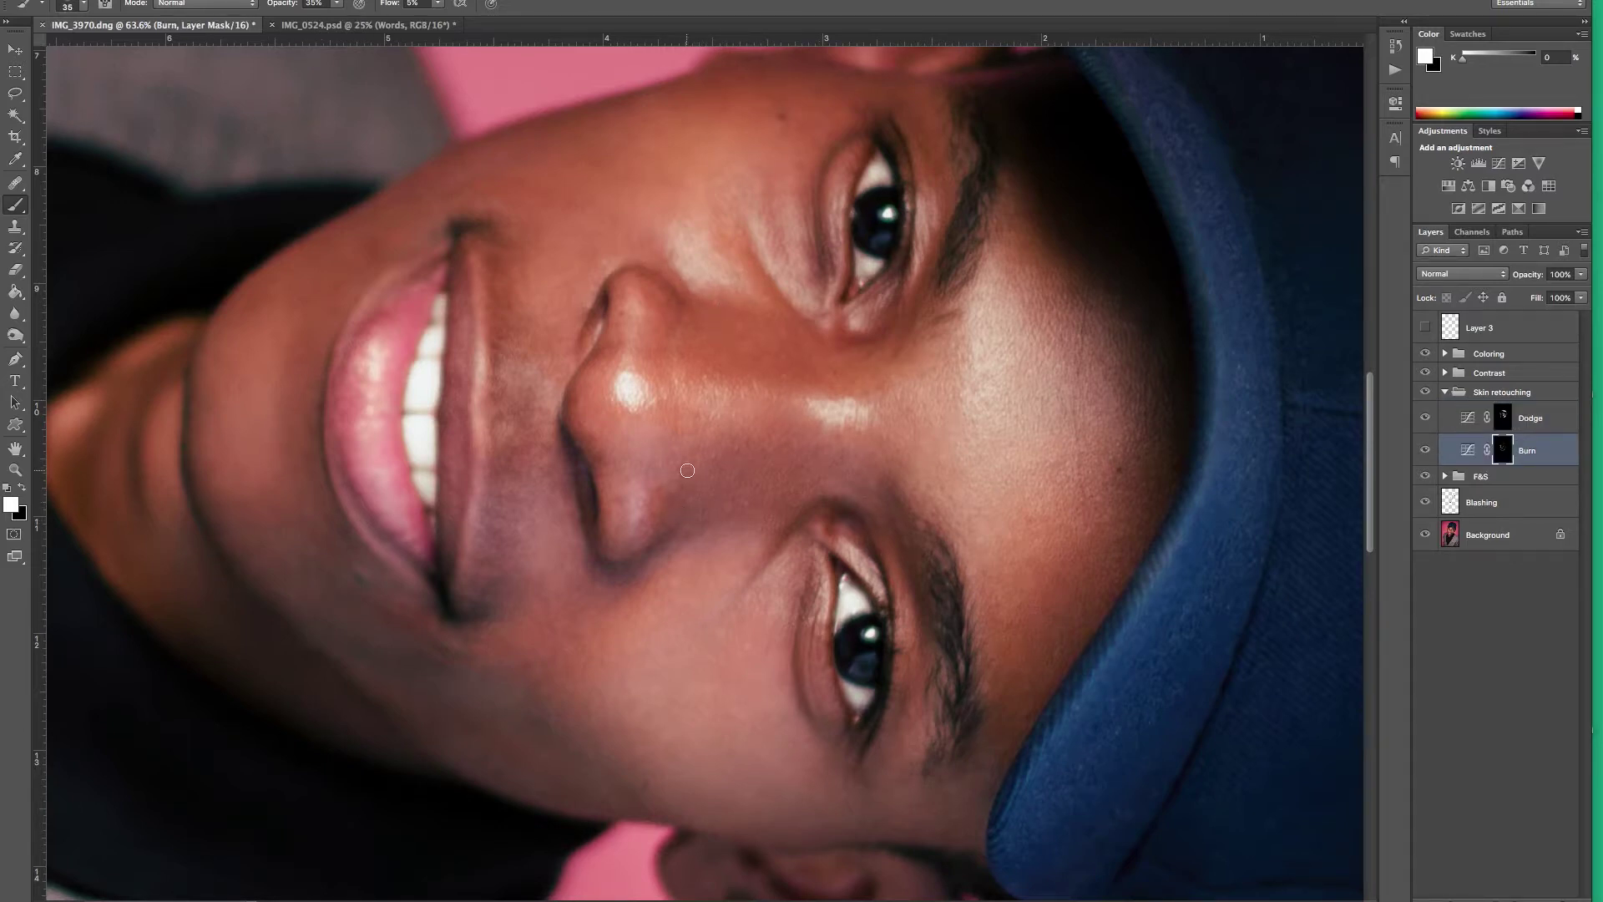
{"action": "key", "text": "alt+bracketleft"}
{"action": "key", "text": "bracketleft"}
{"action": "key", "text": "bracketright"}
{"action": "scroll", "coordinate": [835, 396], "scroll_direction": "up", "scroll_amount": 3}
Return to the Dodge mask and raise the brush opacity to 49%.
{"action": "key", "text": "alt+bracketright"}
{"action": "key", "text": "bracketright"}
{"action": "key", "text": "bracketright"}
{"action": "key", "text": "bracketleft"}
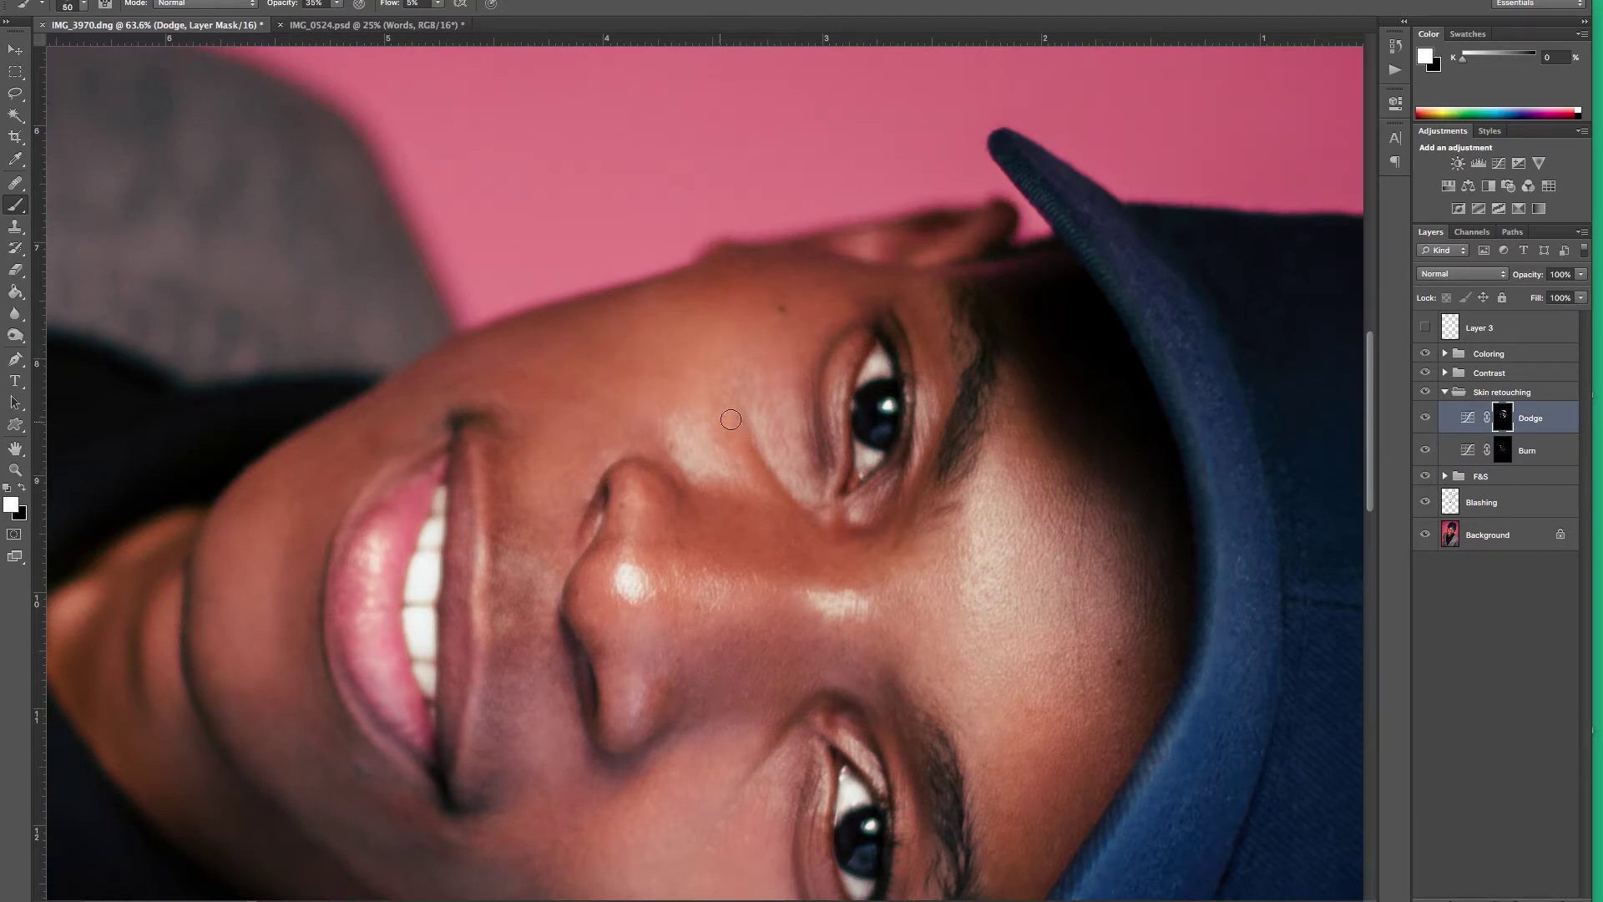
{"action": "key", "text": "bracketright"}
{"action": "key", "text": "bracketright"}
{"action": "key", "text": "4"}
{"action": "key", "text": "9"}
{"action": "key", "text": "bracketleft"}
{"action": "key", "text": "bracketleft"}
{"action": "key", "text": "bracketleft"}
{"action": "key", "text": "bracketleft"}
{"action": "key", "text": "bracketleft"}
{"action": "key", "text": "bracketleft"}
Add a few more Burn and Dodge strokes, adjusting brush size and view.
{"action": "key", "text": "alt+bracketleft"}
{"action": "key", "text": "bracketright"}
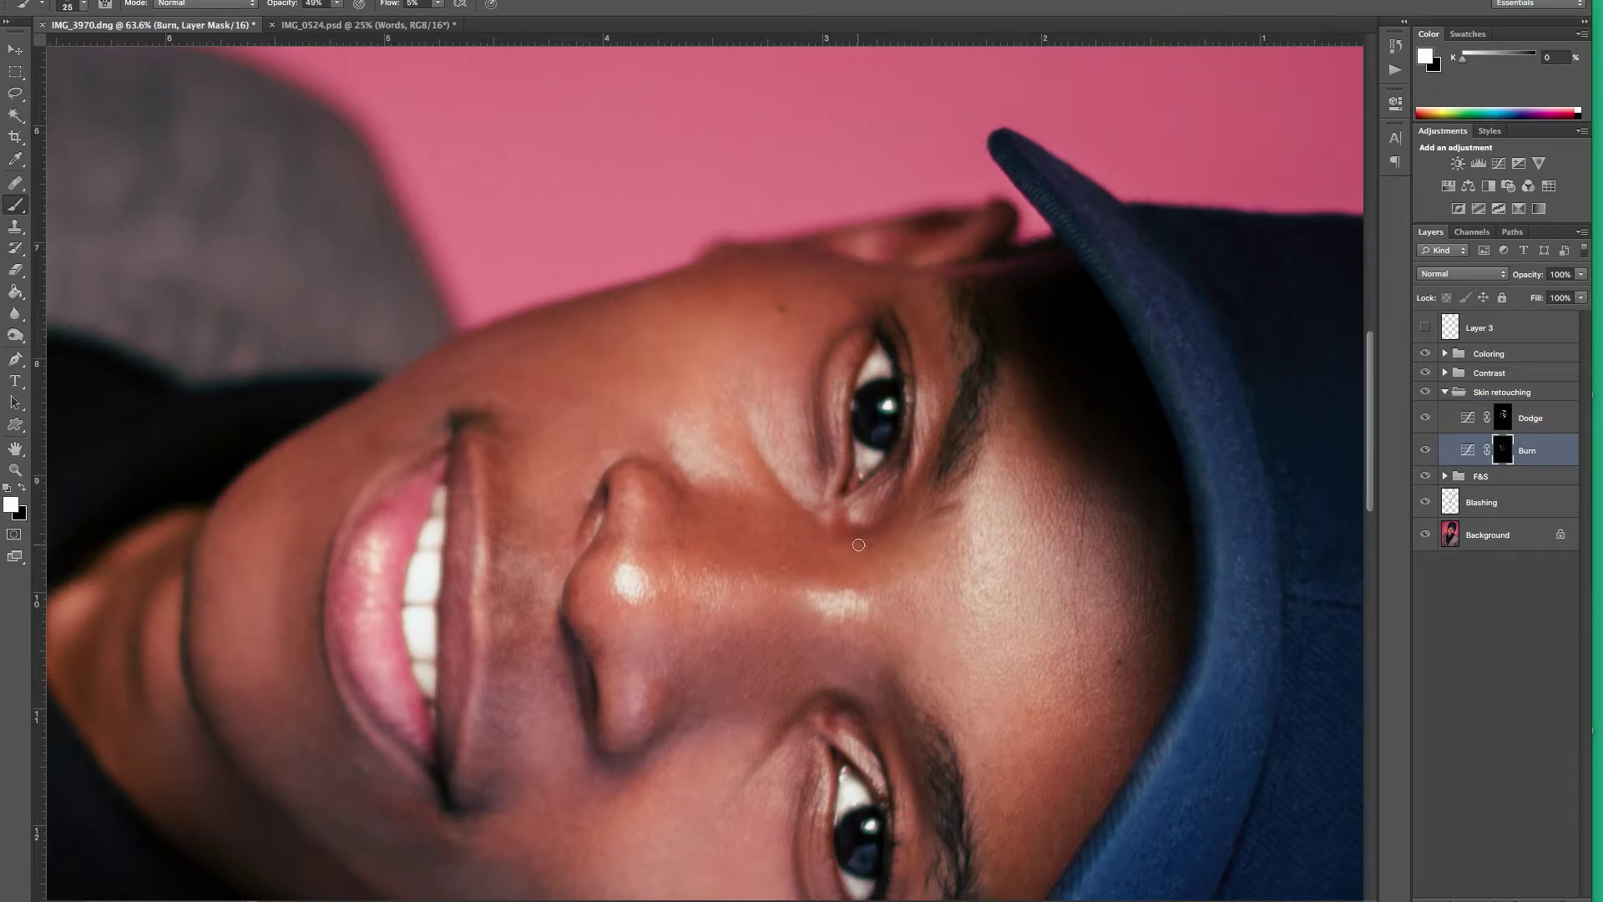
{"action": "key", "text": "alt+bracketright"}
{"action": "key", "text": "bracketright"}
{"action": "key", "text": "bracketright"}
{"action": "key", "text": "bracketright"}
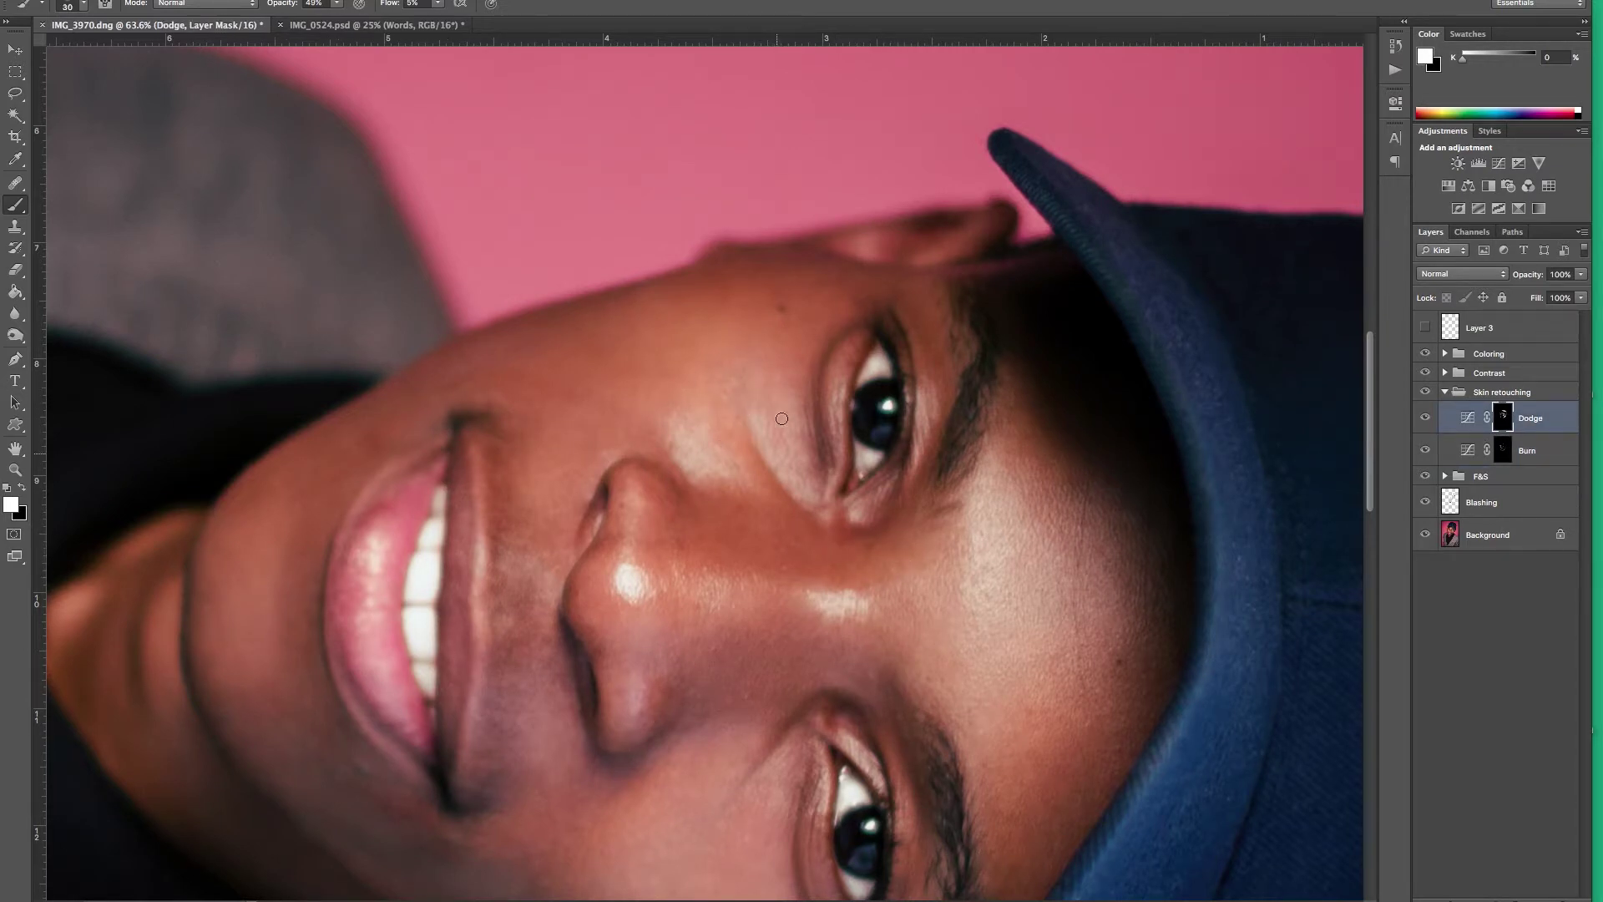
{"action": "key", "text": "bracketleft"}
{"action": "scroll", "coordinate": [756, 439], "scroll_direction": "down", "scroll_amount": 2}
{"action": "scroll", "coordinate": [756, 438], "scroll_direction": "down", "scroll_amount": 2}
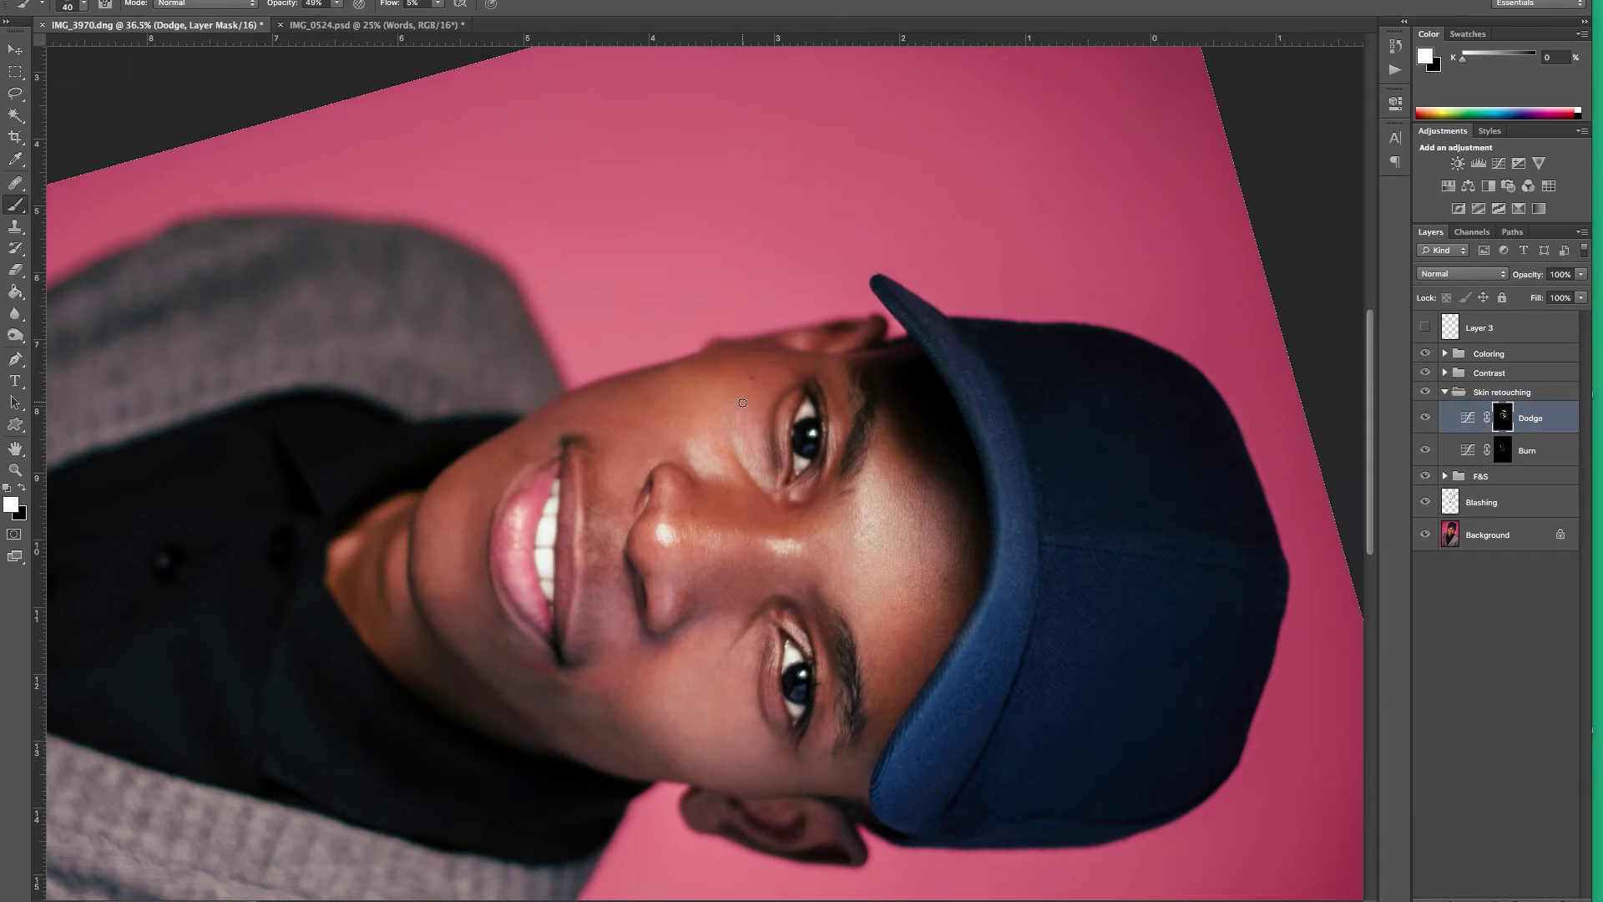
{"action": "scroll", "coordinate": [743, 402], "scroll_direction": "up", "scroll_amount": 2}
{"action": "key", "text": "bracketleft"}
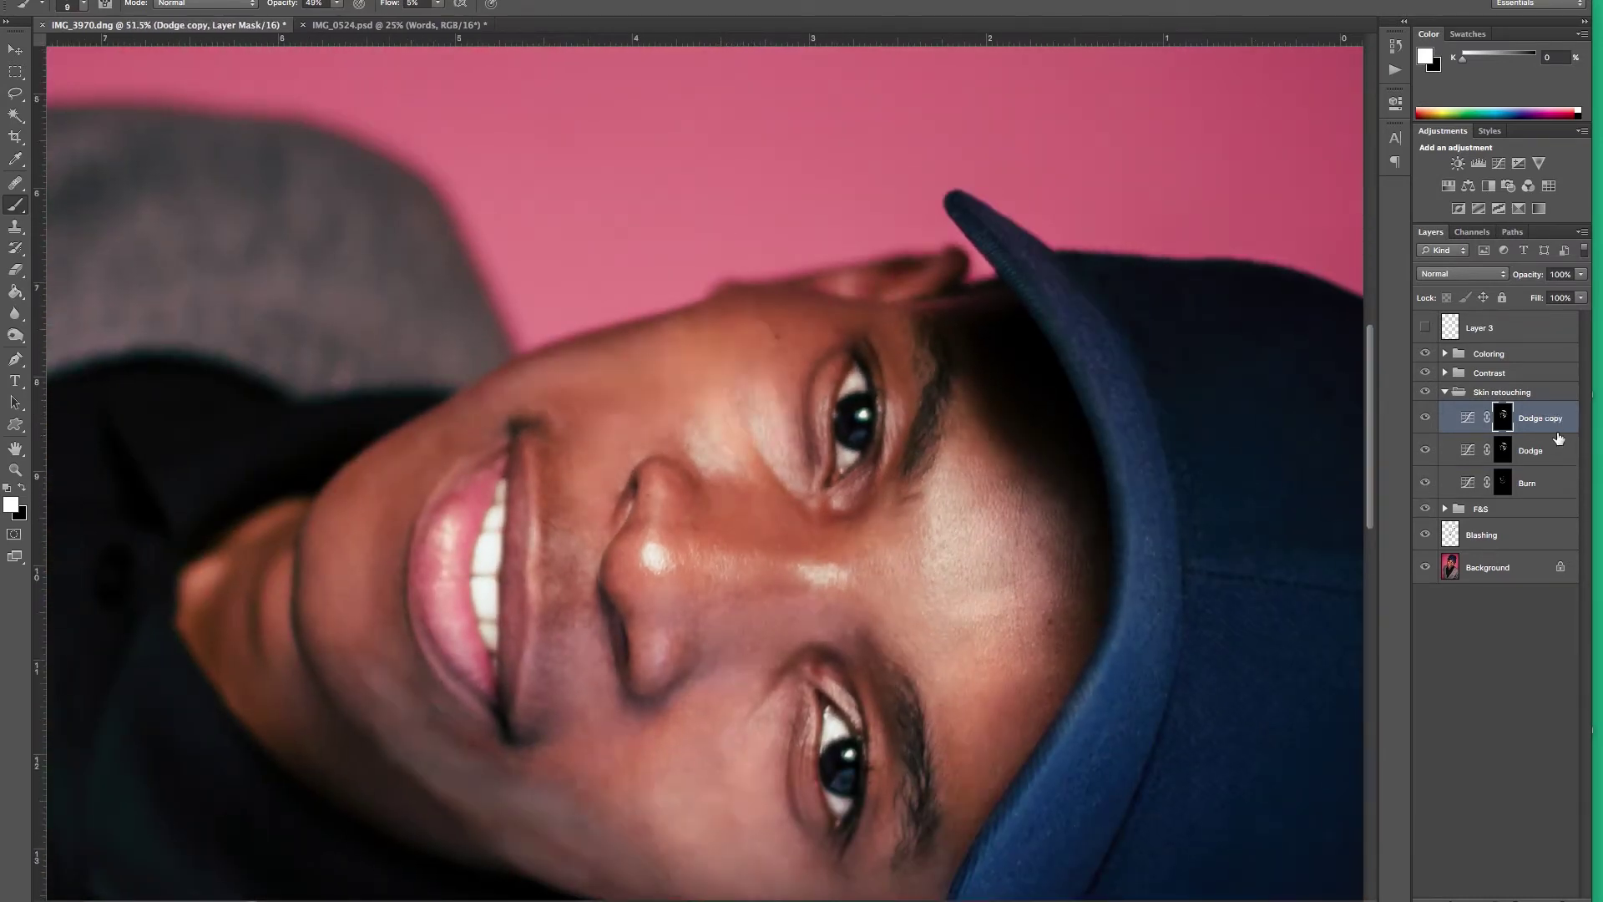
Add a brightening Curves layer with an inverted black mask, named 'Dodge 2'.
{"action": "left_click", "coordinate": [1499, 163]}
{"action": "mouse_move", "coordinate": [1282, 250]}
{"action": "left_mouse_down"}
{"action": "mouse_move", "coordinate": [1282, 275]}
{"action": "mouse_move", "coordinate": [1265, 246]}
{"action": "left_mouse_up"}
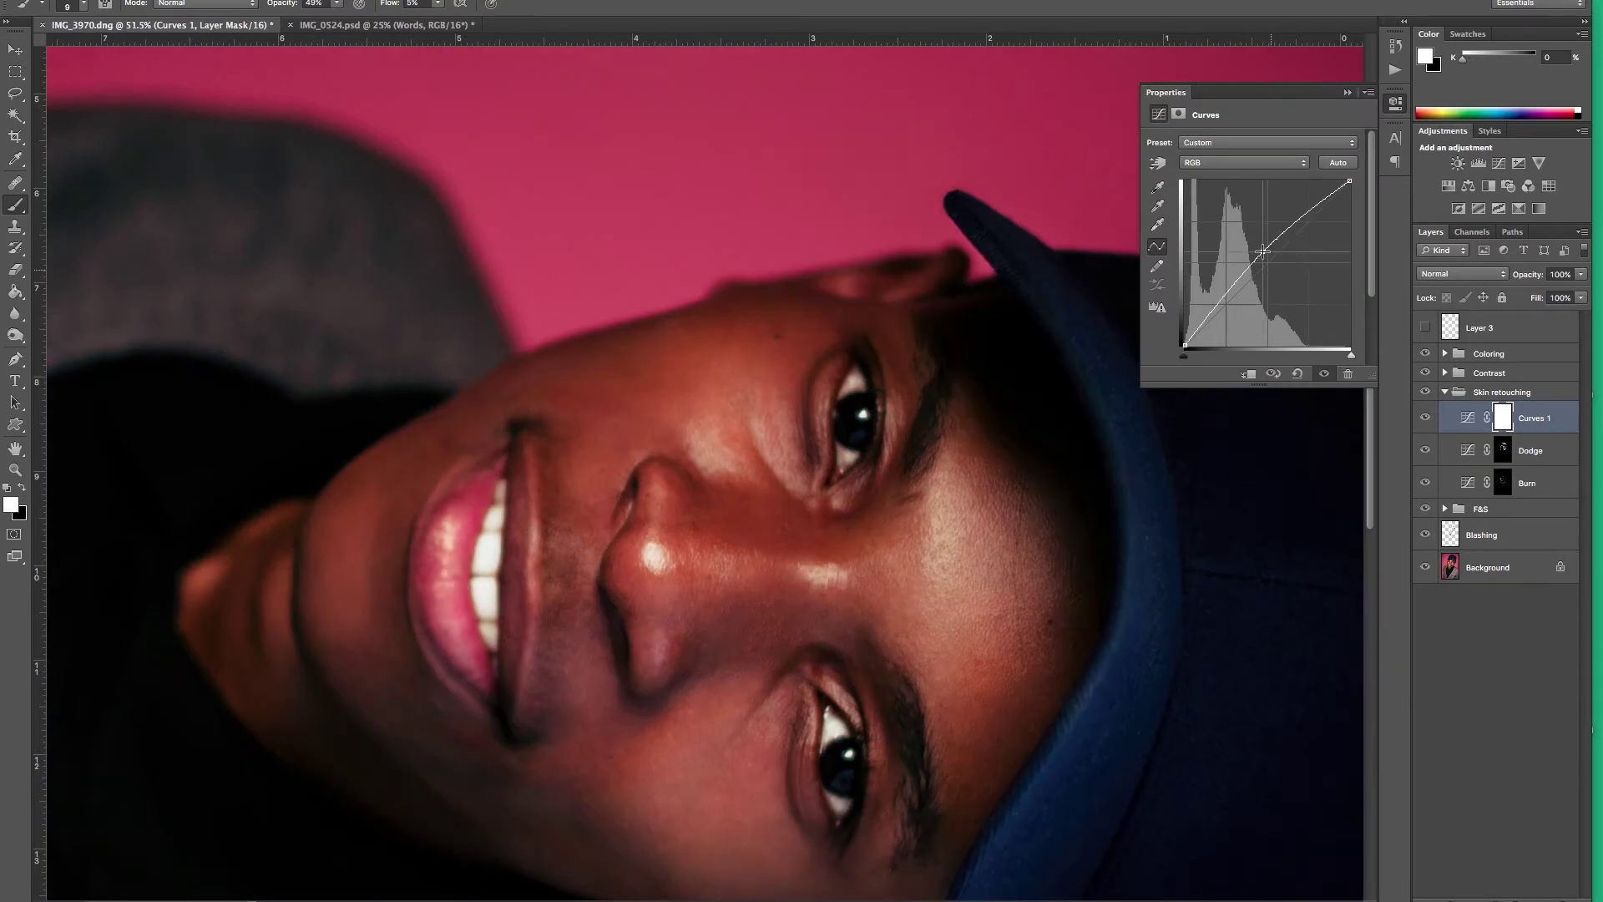
{"action": "left_click", "coordinate": [1347, 91]}
{"action": "key", "text": "ctrl+i"}
{"action": "double_click", "coordinate": [1535, 418]}
{"action": "type", "text": "Dodge 2"}
{"action": "key", "text": "Return"}
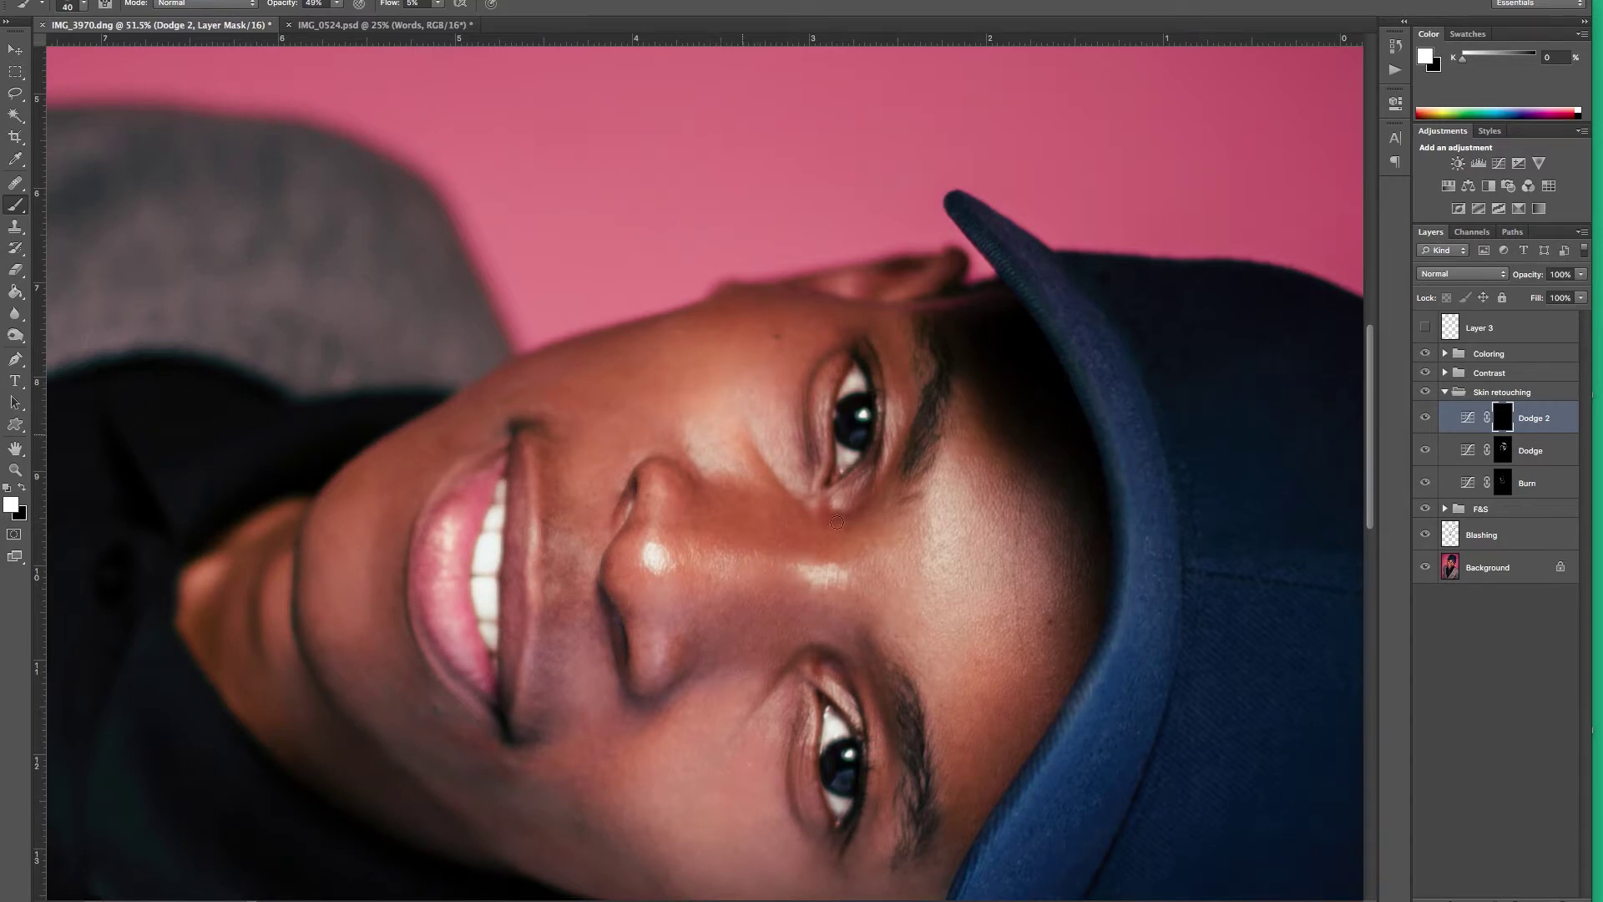
{"action": "key", "text": "bracketright"}
Return the view upright and paint soft highlights on the brow on the Dodge 2 mask.
{"action": "key", "text": "v"}
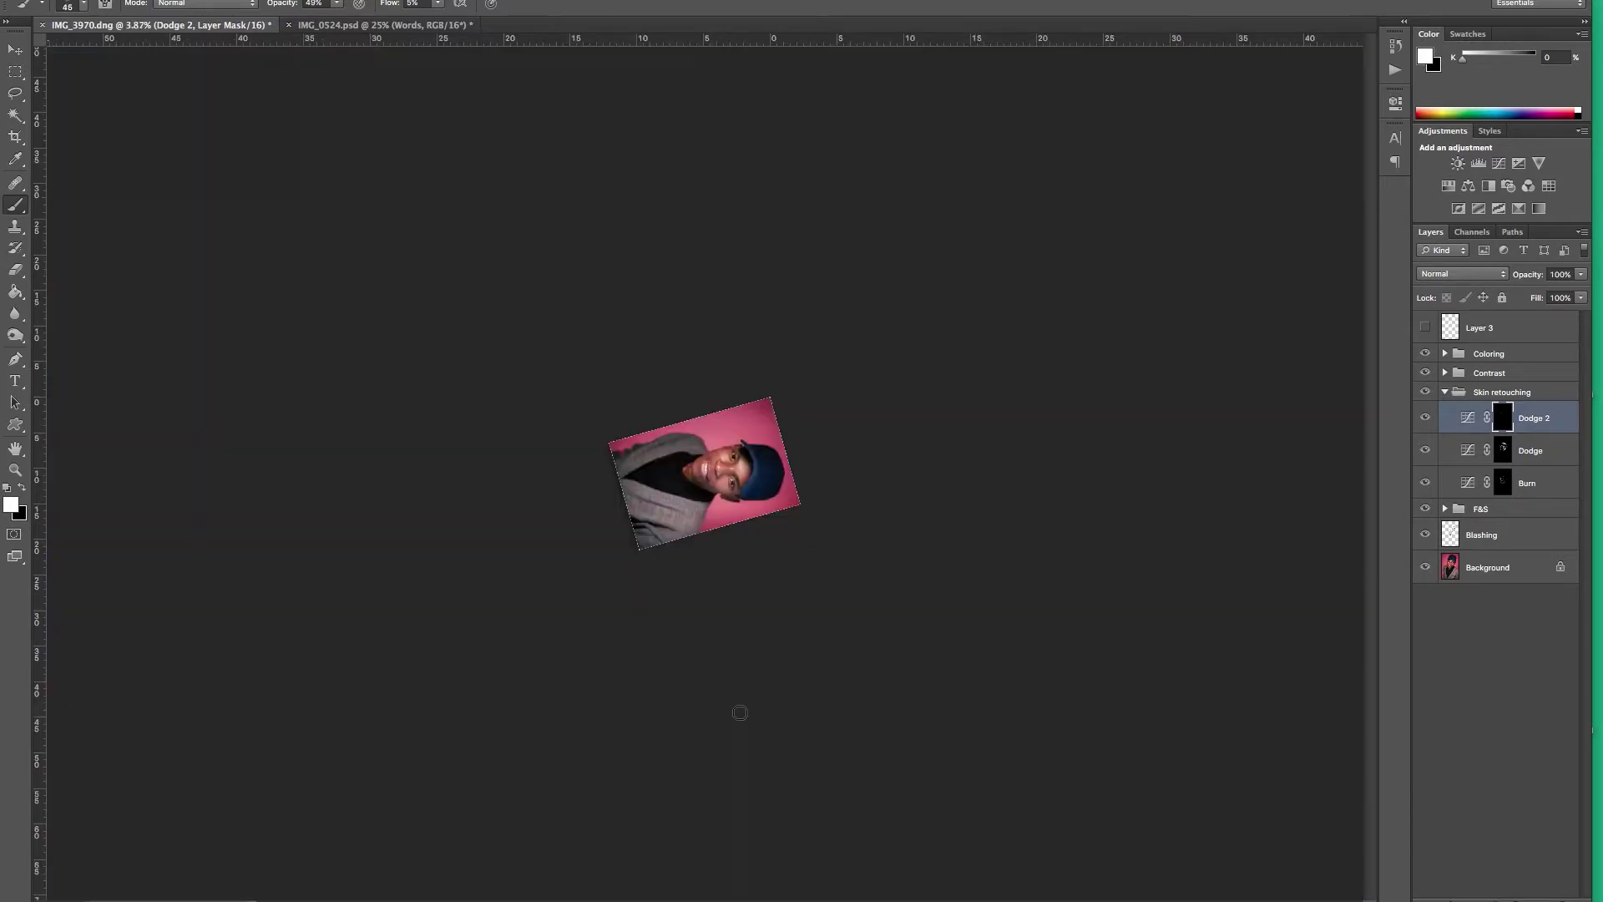
{"action": "key", "text": "alt+bracketleft"}
{"action": "key", "text": "alt+bracketleft"}
{"action": "key", "text": "b"}
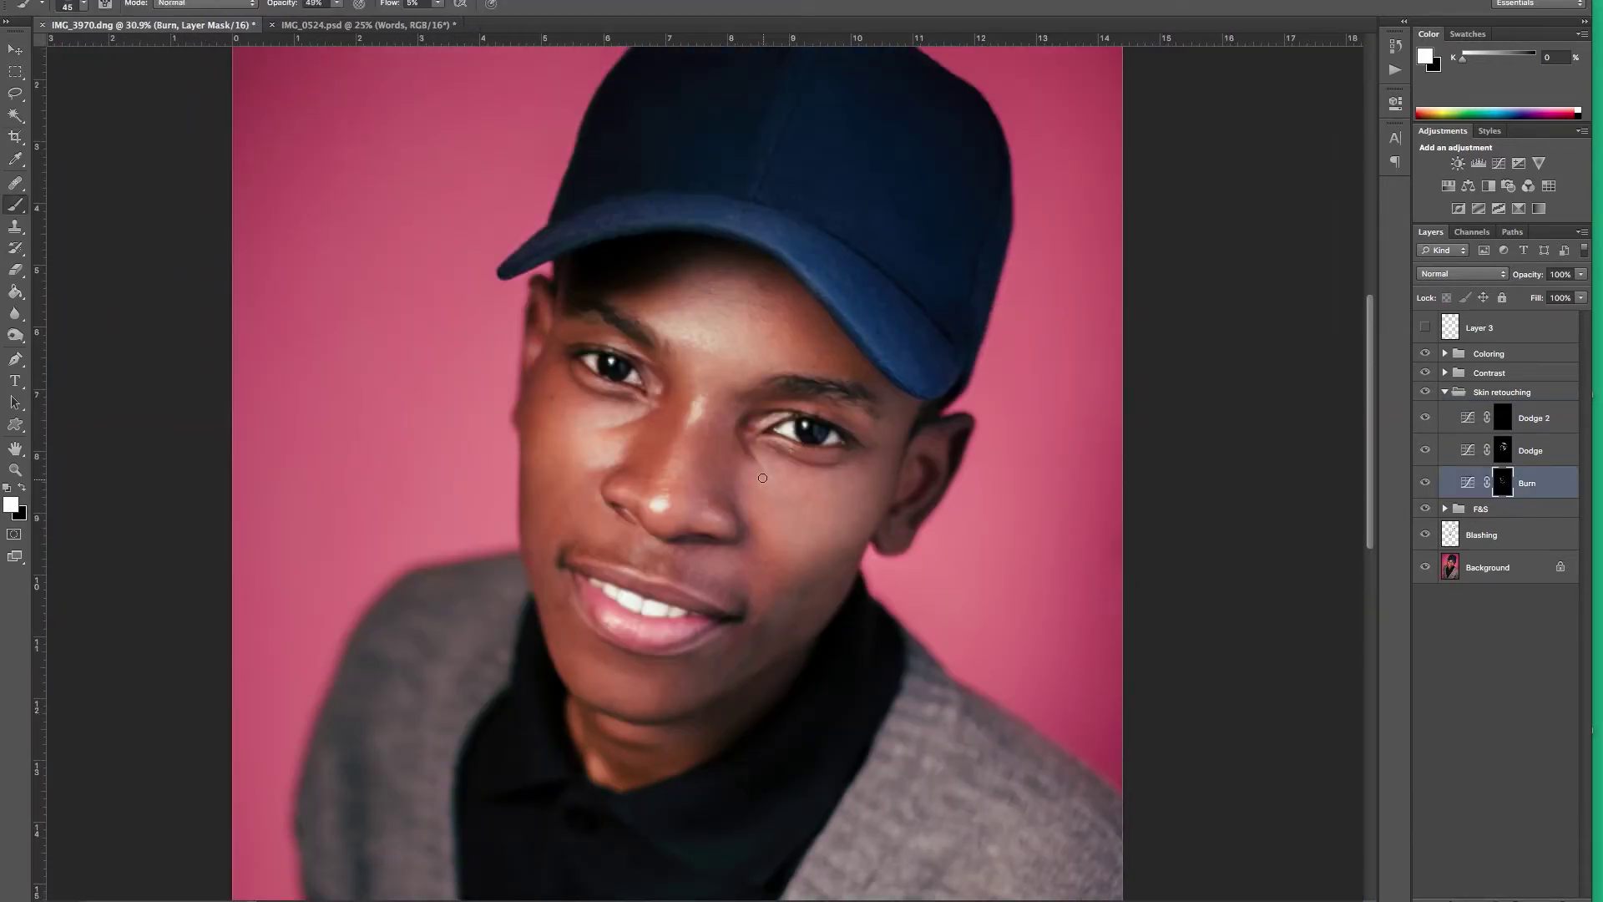
{"action": "key", "text": "alt+bracketright"}
{"action": "key", "text": "alt+bracketright"}
{"action": "key", "text": "bracketleft"}
{"action": "key", "text": "bracketleft"}
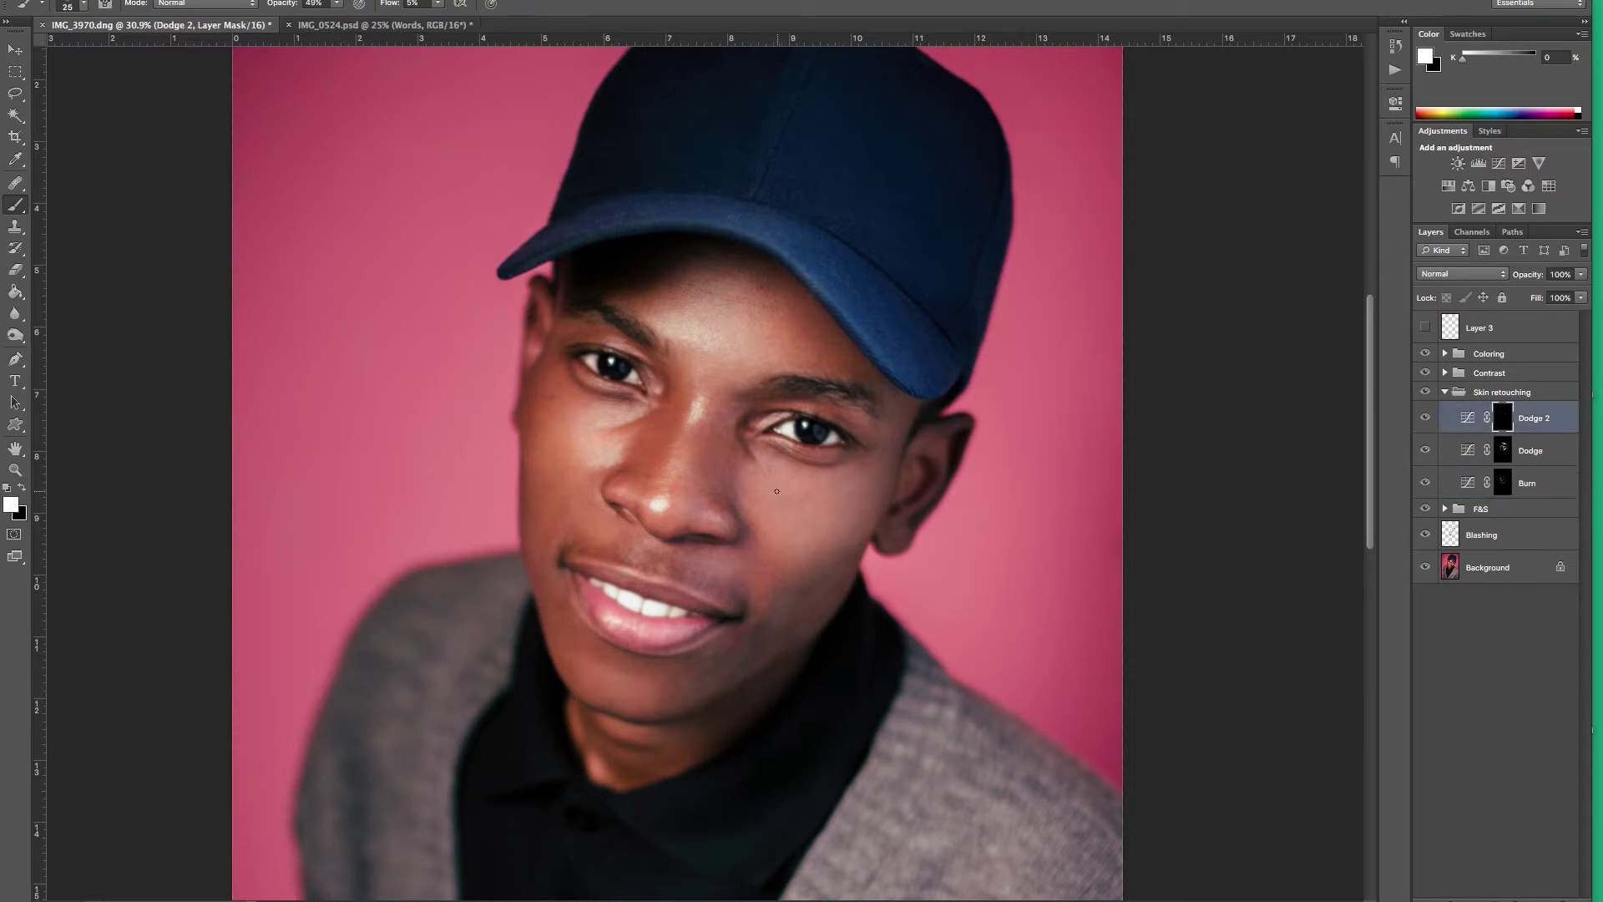
{"action": "key", "text": "bracketright"}
{"action": "key", "text": "bracketright"}
{"action": "key", "text": "bracketright"}
{"action": "key", "text": "bracketright"}
{"action": "key", "text": "bracketleft"}
{"action": "key", "text": "bracketleft"}
Add shading on the Burn mask and more cheek highlights on the Dodge 2 mask.
{"action": "key", "text": "alt+bracketleft"}
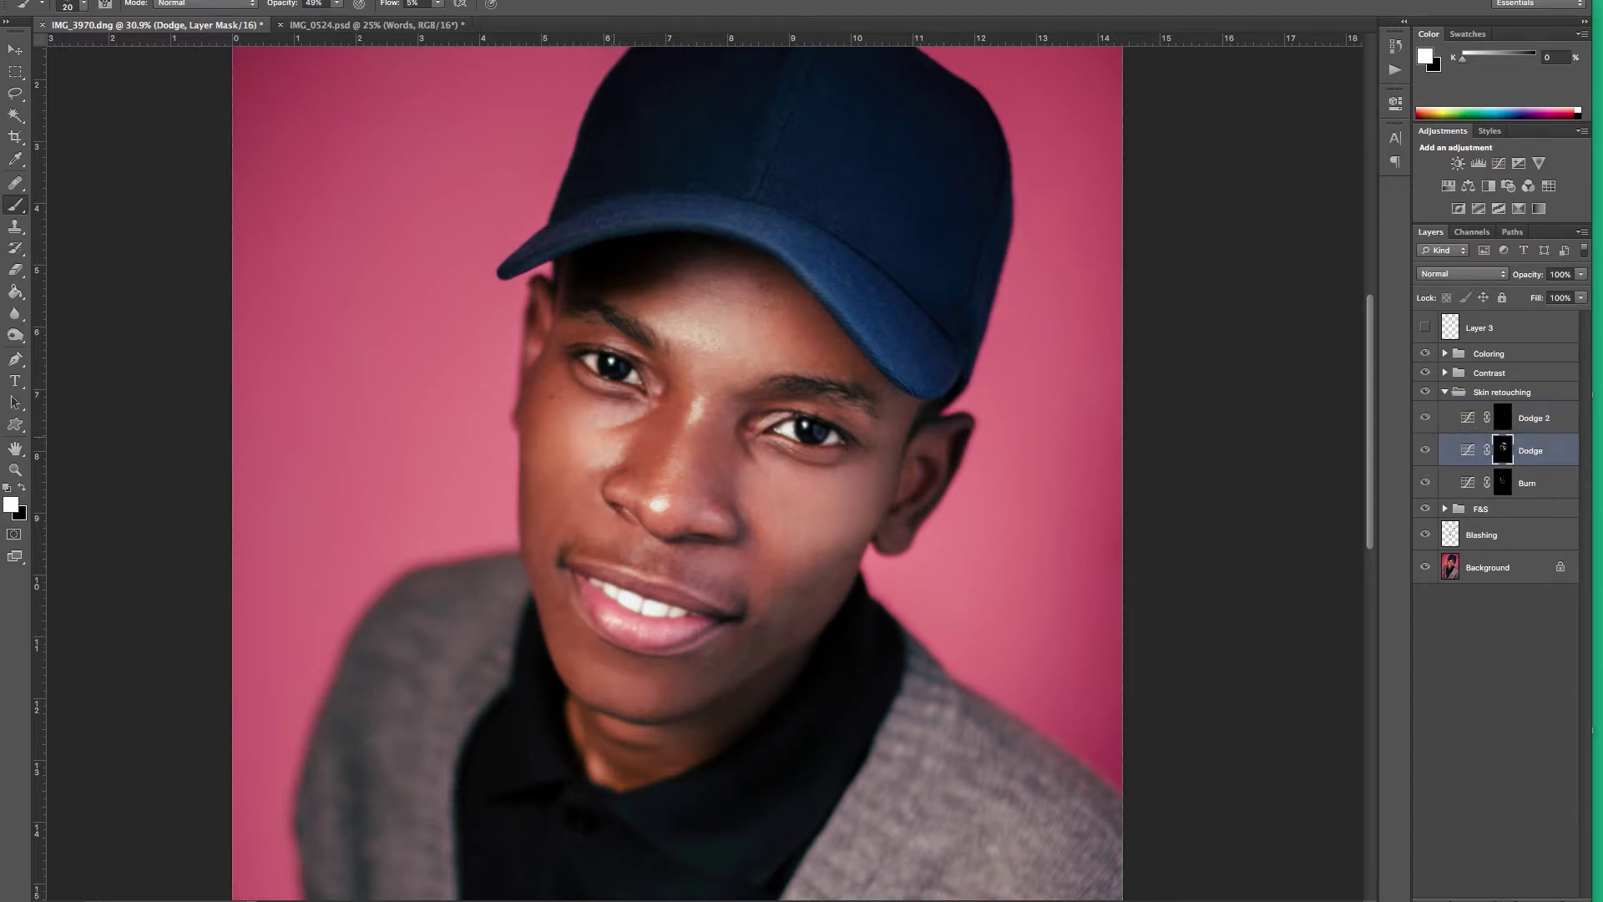
{"action": "key", "text": "alt+bracketleft"}
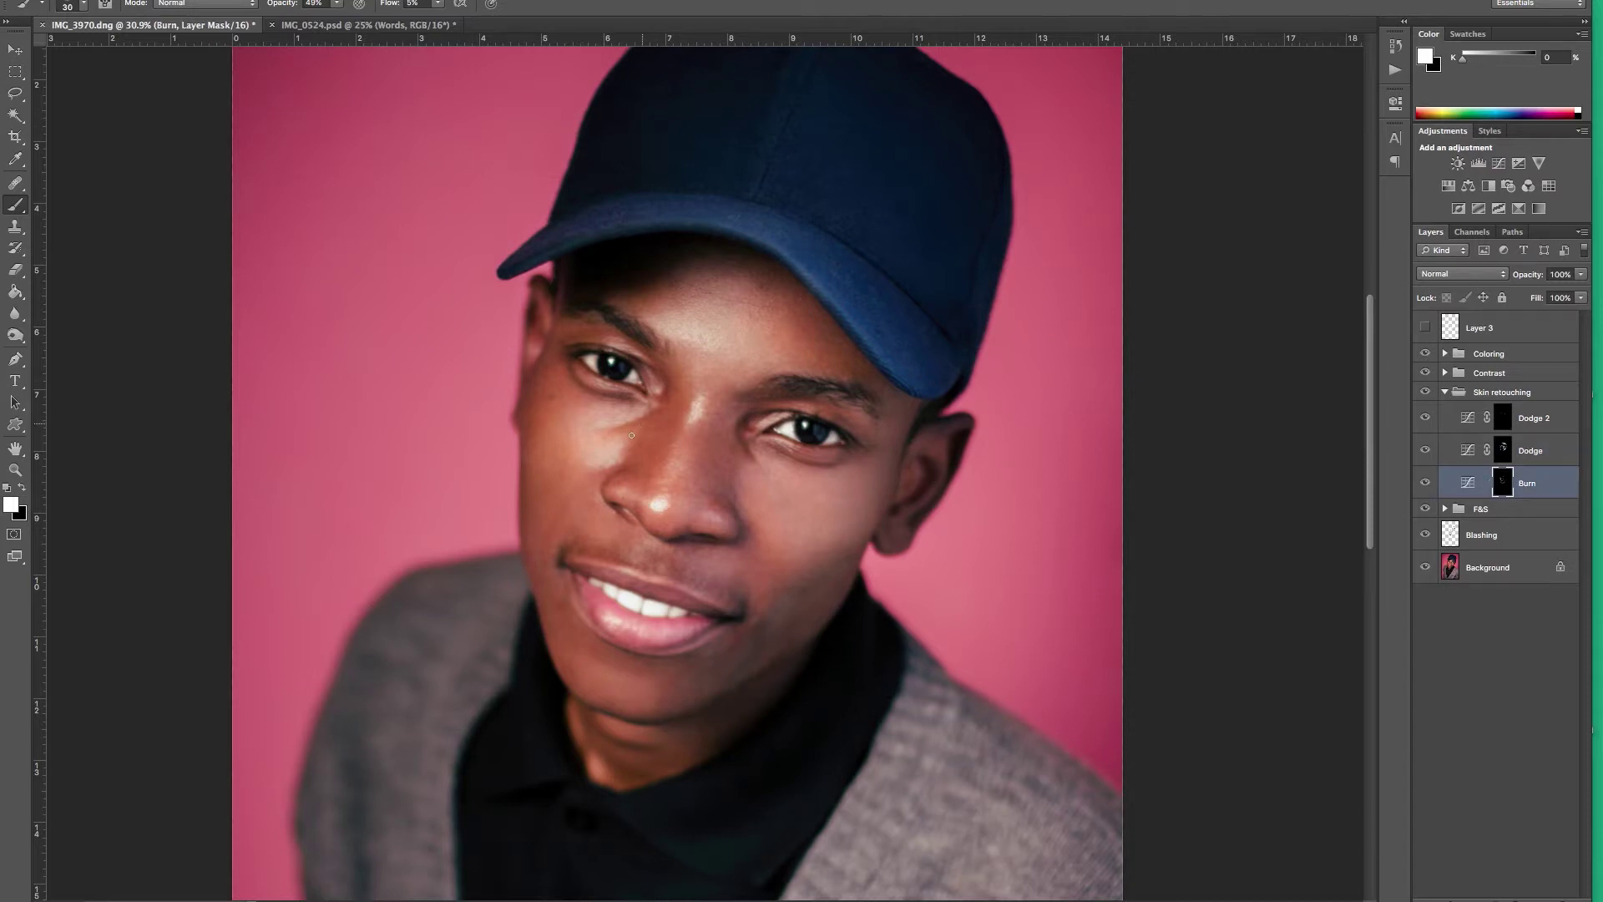
{"action": "key", "text": "bracketleft"}
{"action": "key", "text": "bracketright"}
{"action": "key", "text": "bracketright"}
{"action": "key", "text": "bracketright"}
{"action": "key", "text": "alt+bracketright"}
{"action": "key", "text": "alt+bracketright"}
{"action": "key", "text": "bracketleft"}
{"action": "key", "text": "bracketleft"}
{"action": "key", "text": "bracketleft"}
{"action": "key", "text": "bracketright"}
{"action": "key", "text": "bracketright"}
{"action": "key", "text": "bracketright"}
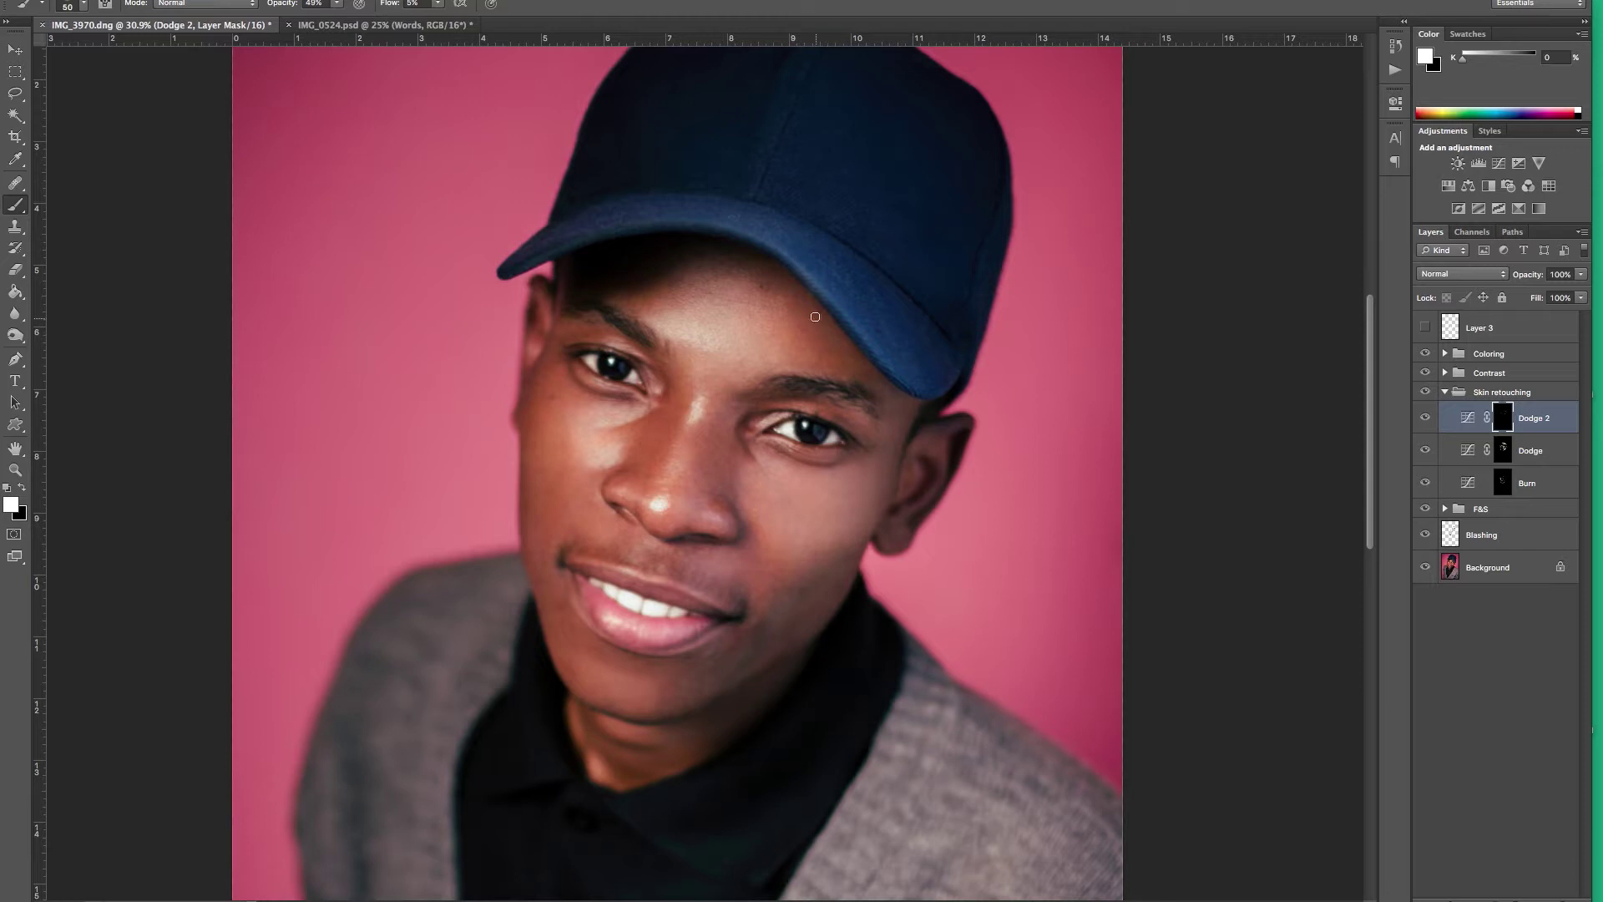
{"action": "key", "text": "bracketright"}
{"action": "key", "text": "bracketright"}
{"action": "key", "text": "bracketright"}
{"action": "key", "text": "bracketright"}
Refine the central face with alternating Burn and Dodge 2 strokes, ending on the Burn mask.
{"action": "key", "text": "alt+bracketleft"}
{"action": "key", "text": "alt+bracketleft"}
{"action": "key", "text": "bracketleft"}
{"action": "key", "text": "bracketleft"}
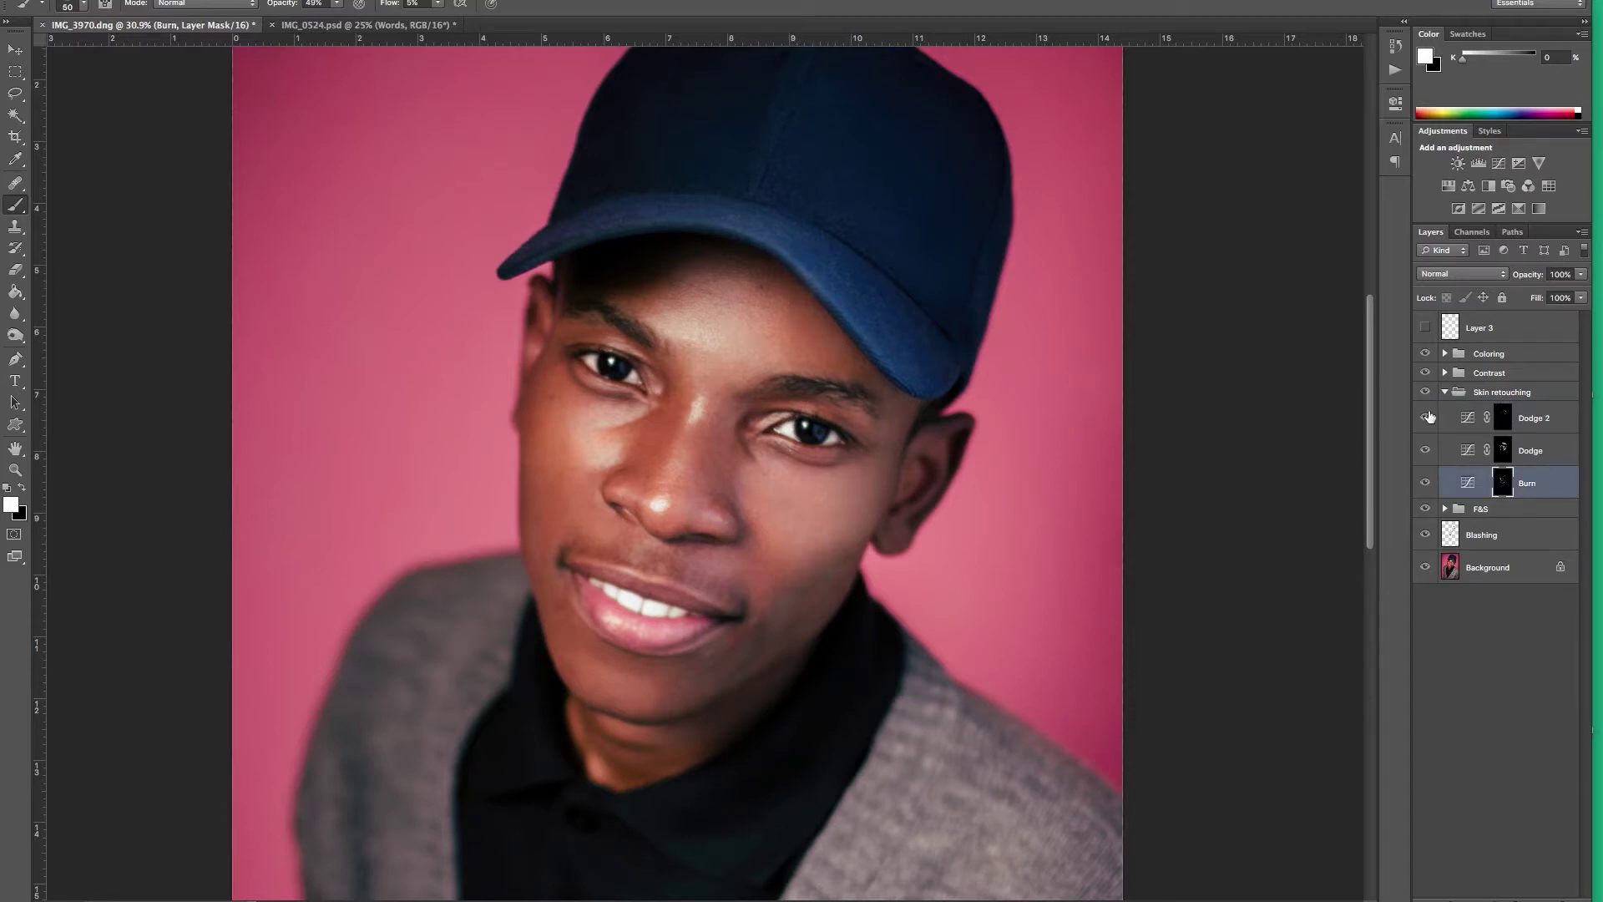
{"action": "key", "text": "alt+bracketright"}
{"action": "key", "text": "alt+bracketright"}
{"action": "key", "text": "bracketleft"}
{"action": "key", "text": "bracketleft"}
{"action": "key", "text": "alt+bracketleft"}
{"action": "key", "text": "alt+bracketleft"}
{"action": "key", "text": "alt+bracketright"}
{"action": "key", "text": "alt+bracketright"}
{"action": "key", "text": "bracketright"}
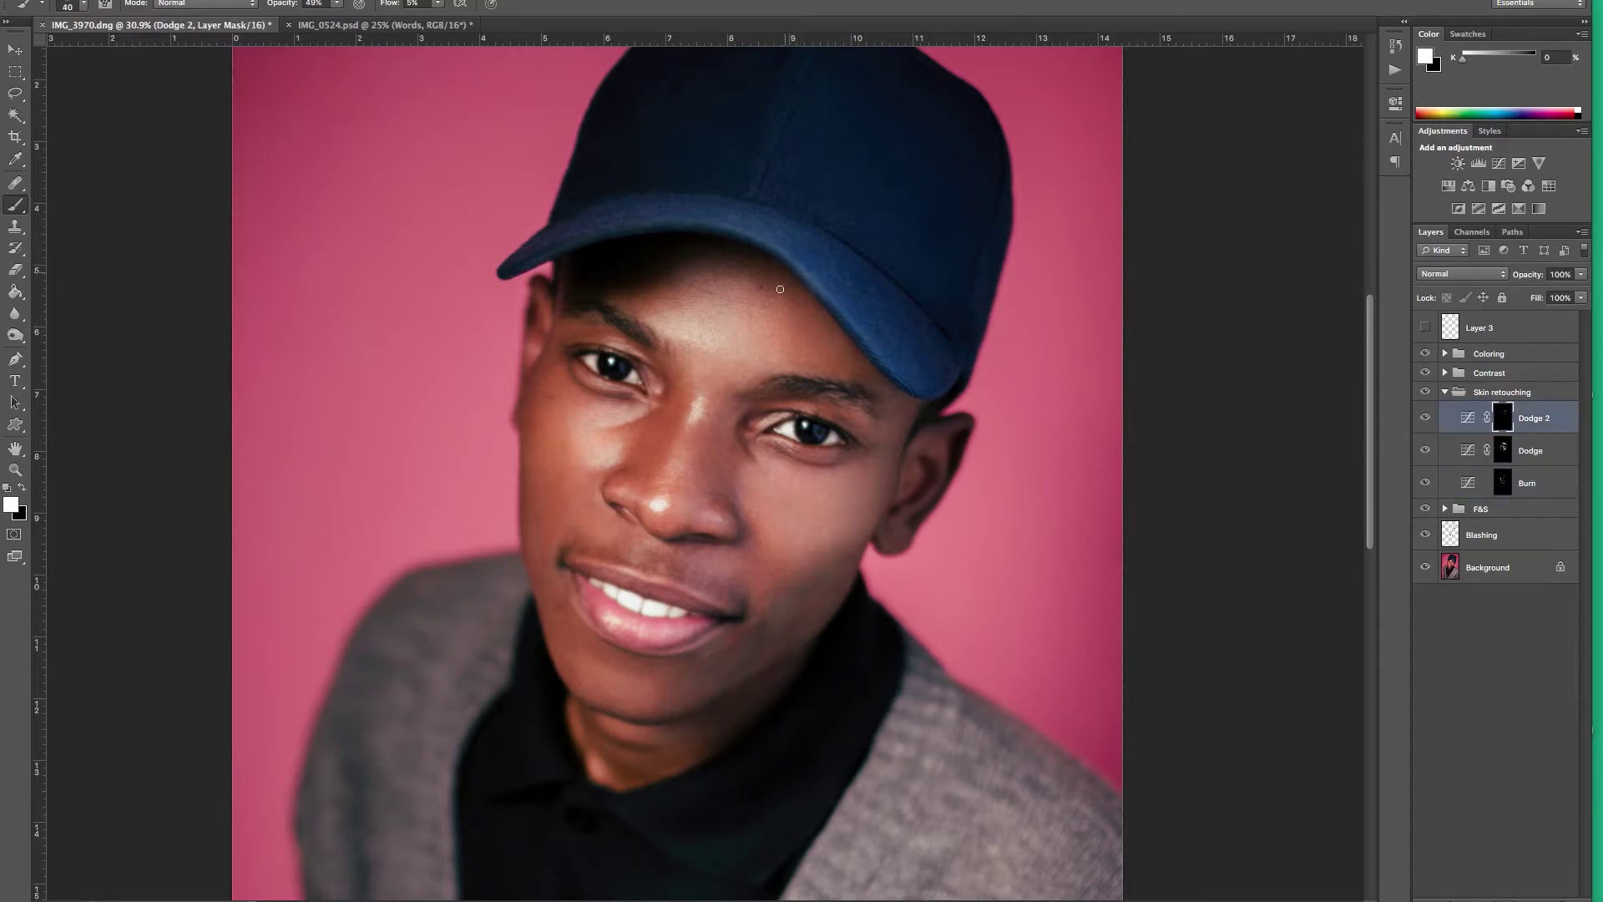
{"action": "key", "text": "bracketright"}
{"action": "key", "text": "bracketright"}
{"action": "key", "text": "bracketright"}
{"action": "key", "text": "bracketright"}
{"action": "left_click", "coordinate": [1491, 476]}
{"action": "key", "text": "bracketleft"}
{"action": "key", "text": "bracketleft"}
{"action": "key", "text": "bracketleft"}
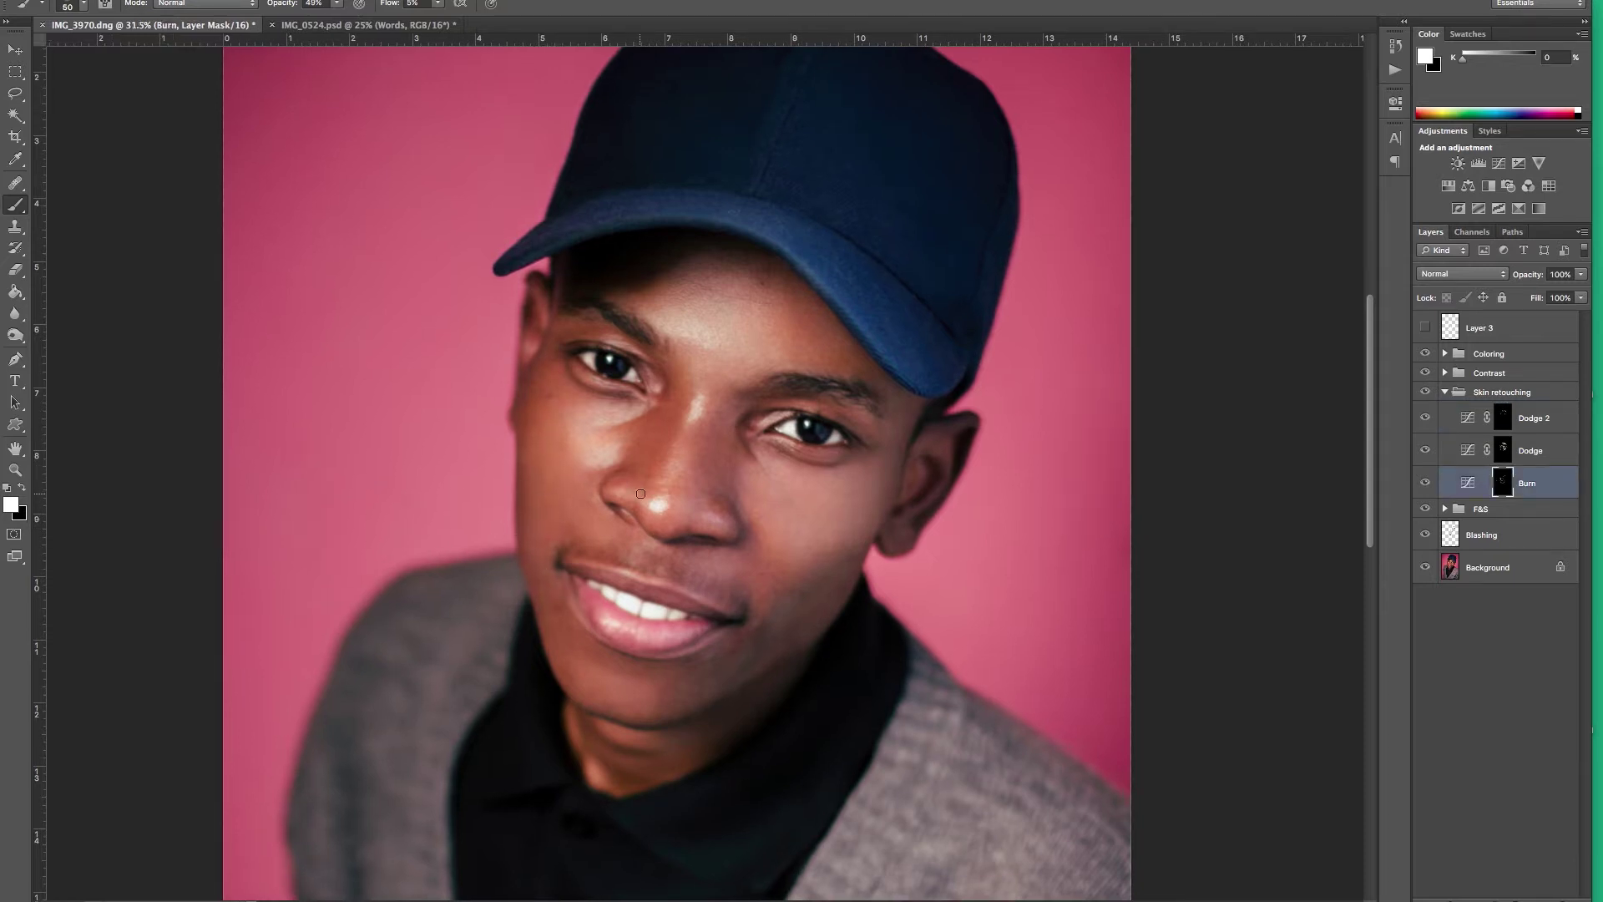
Zoom in on the face and paint fine highlights on the Dodge 2 mask.
{"action": "key", "text": "ctrl+plus"}
{"action": "key", "text": "bracketleft"}
{"action": "key", "text": "bracketleft"}
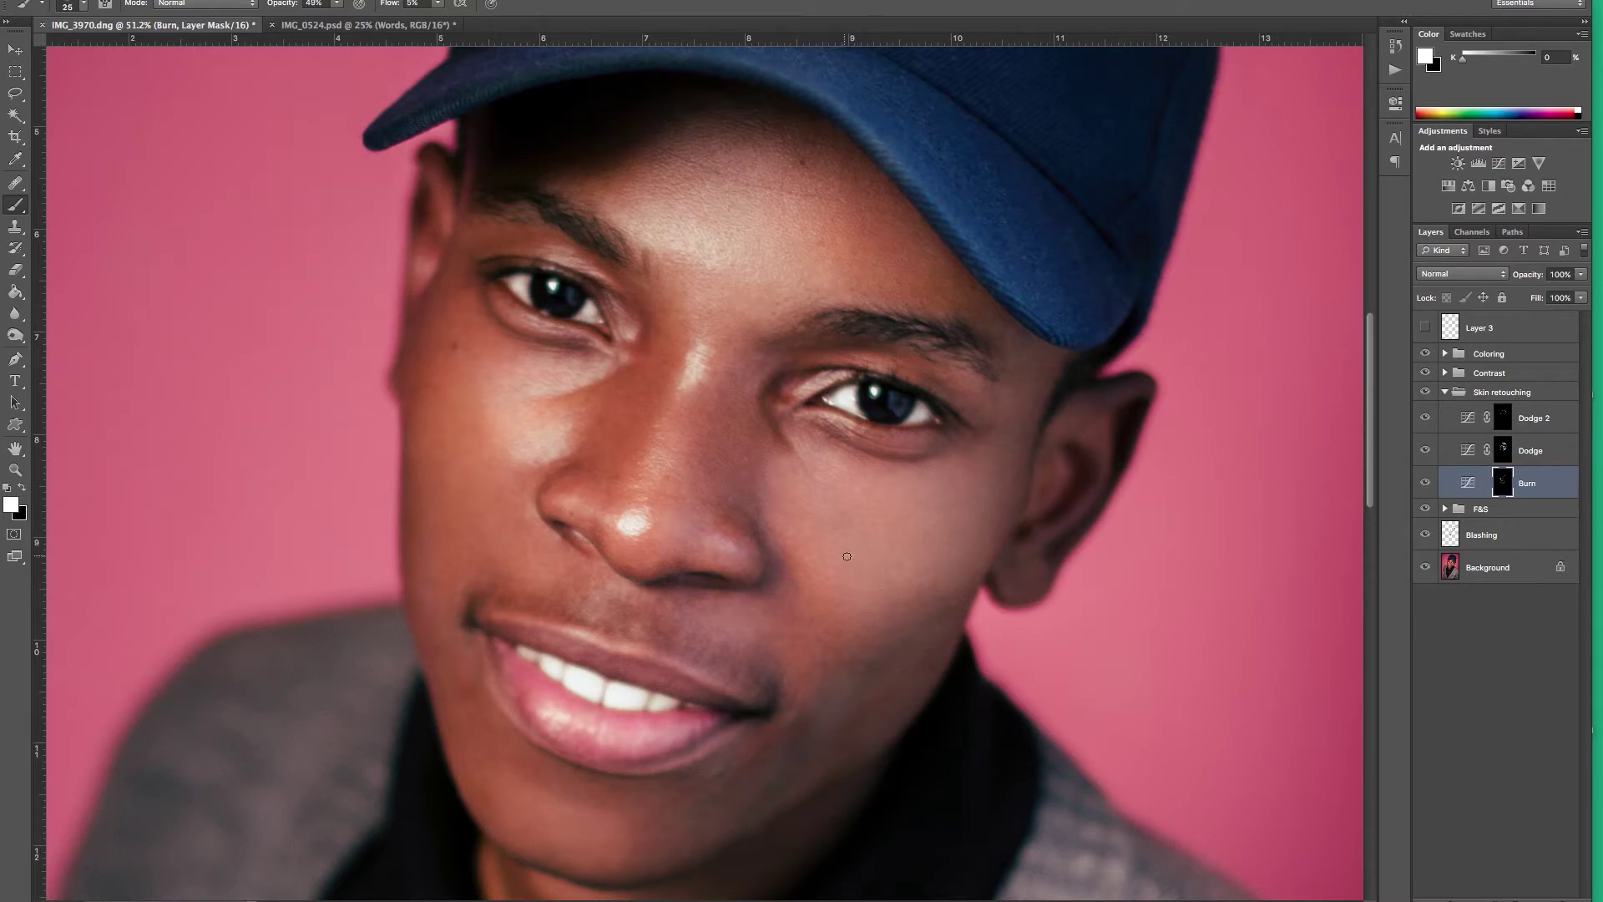
{"action": "key", "text": "alt+bracketright"}
{"action": "key", "text": "alt+bracketright"}
{"action": "key", "text": "bracketleft"}
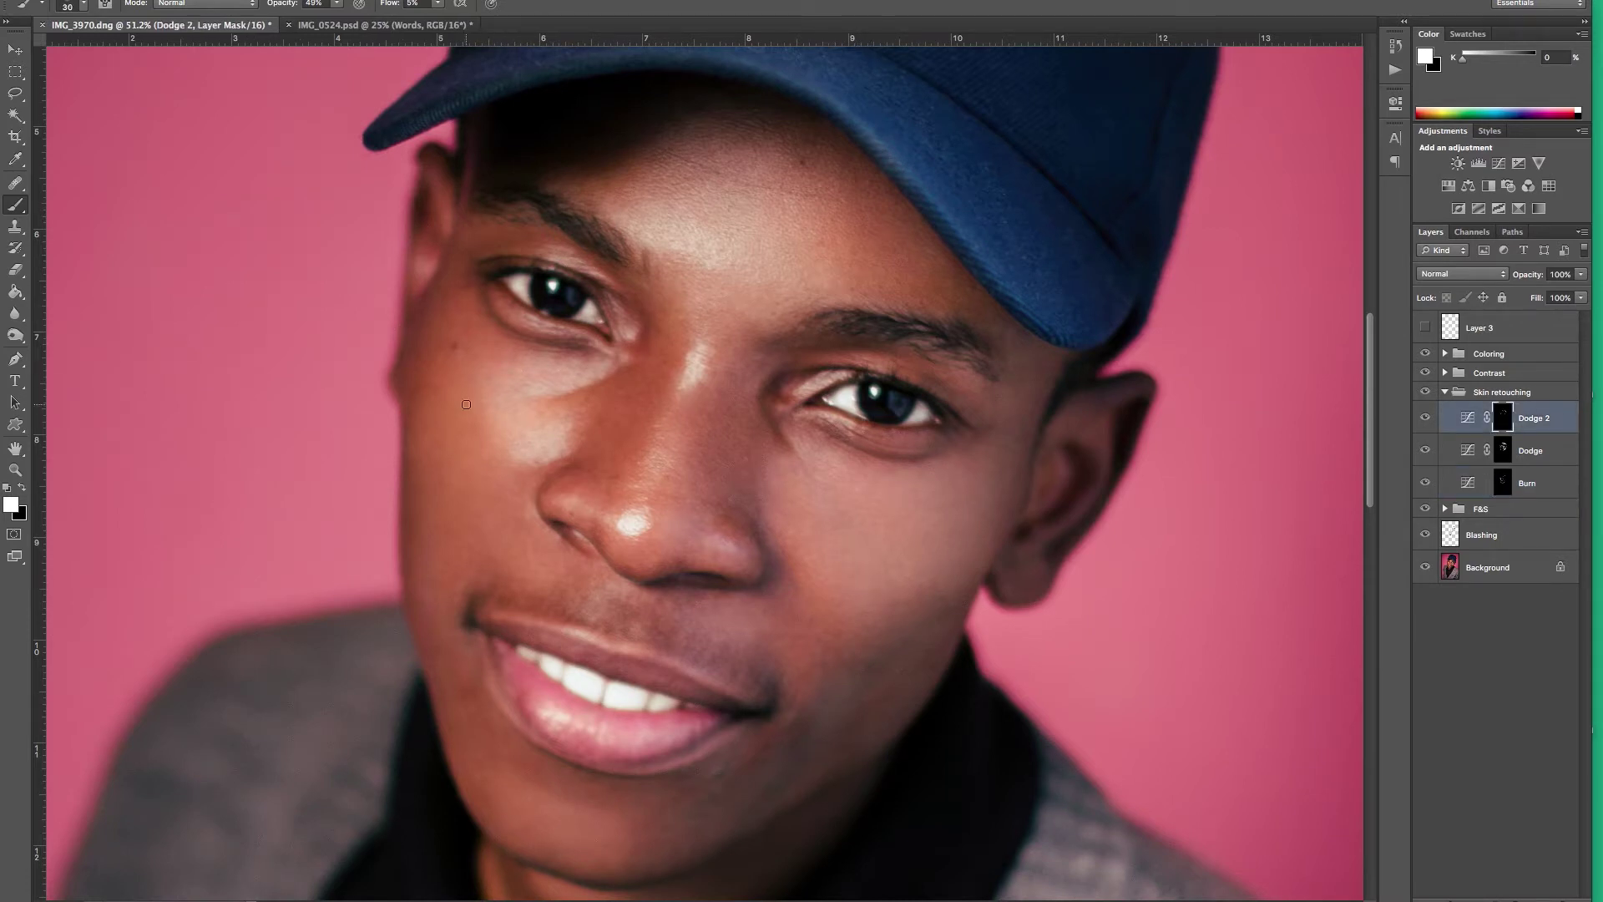
{"action": "key", "text": "bracketright"}
Toggle the Skin retouching group off and on to compare before and after.
{"action": "left_click", "coordinate": [1425, 393]}
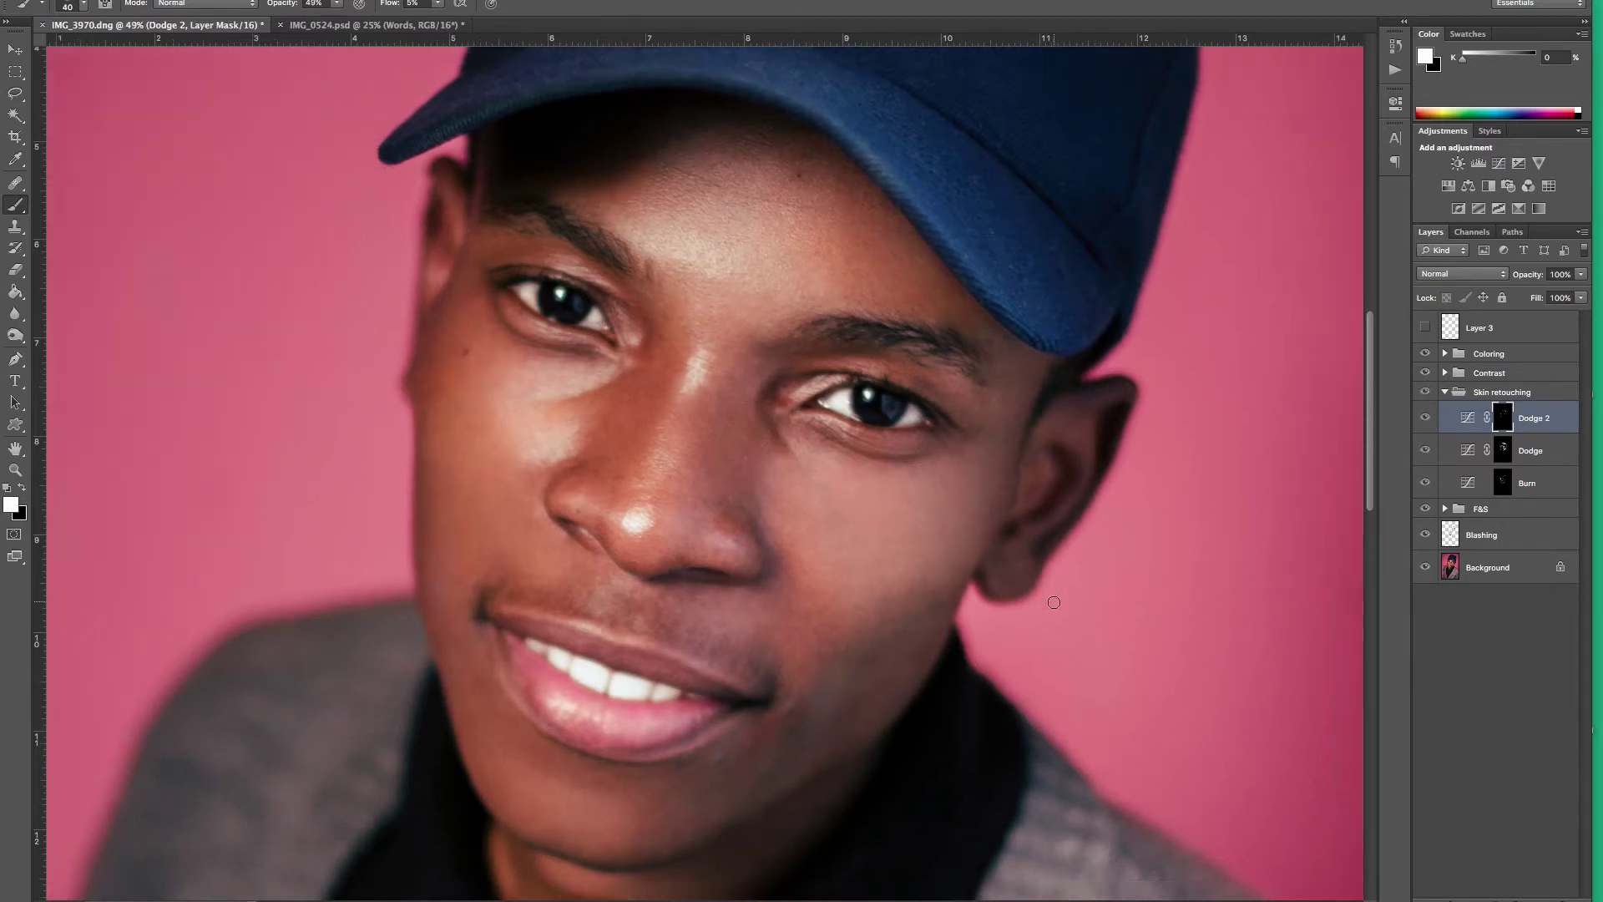
{"action": "key", "text": "ctrl+0"}
{"action": "left_click", "coordinate": [1425, 393]}
{"action": "left_click", "coordinate": [1426, 394]}
{"action": "scroll", "coordinate": [858, 462], "scroll_direction": "up", "scroll_amount": 2}
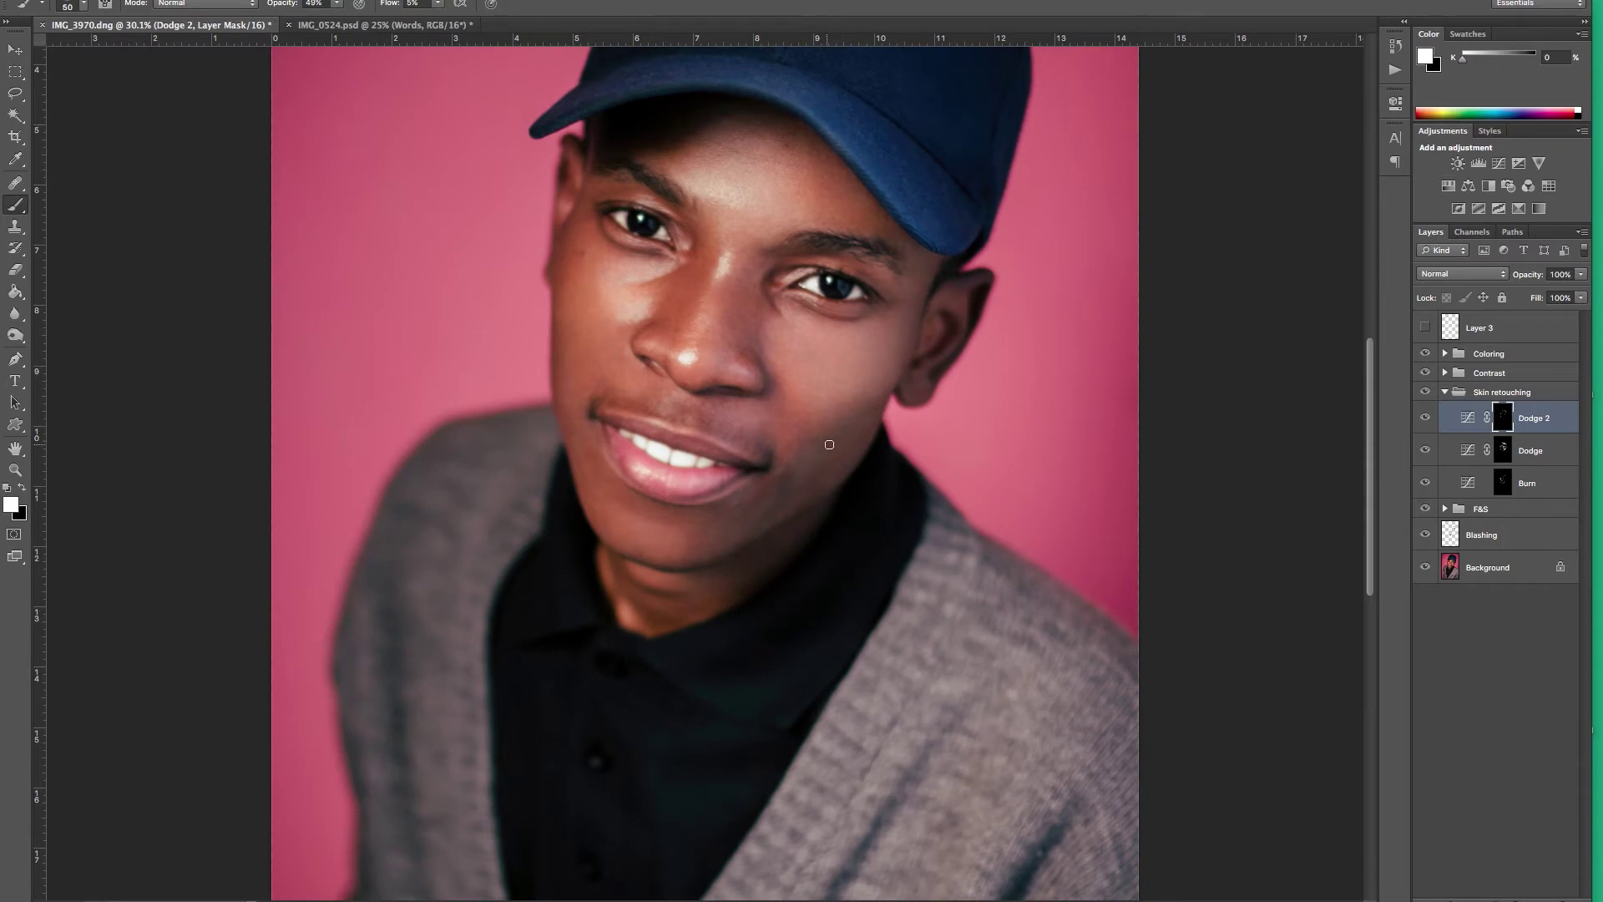
Paint more dodge and burn strokes across the cheeks, resizing the brush as needed.
{"action": "key", "text": "bracketright"}
{"action": "key", "text": "bracketright"}
{"action": "key", "text": "bracketright"}
{"action": "key", "text": "bracketright"}
{"action": "key", "text": "bracketright"}
{"action": "key", "text": "bracketleft"}
{"action": "key", "text": "bracketleft"}
{"action": "key", "text": "bracketleft"}
{"action": "scroll", "coordinate": [829, 456], "scroll_direction": "up", "scroll_amount": 2}
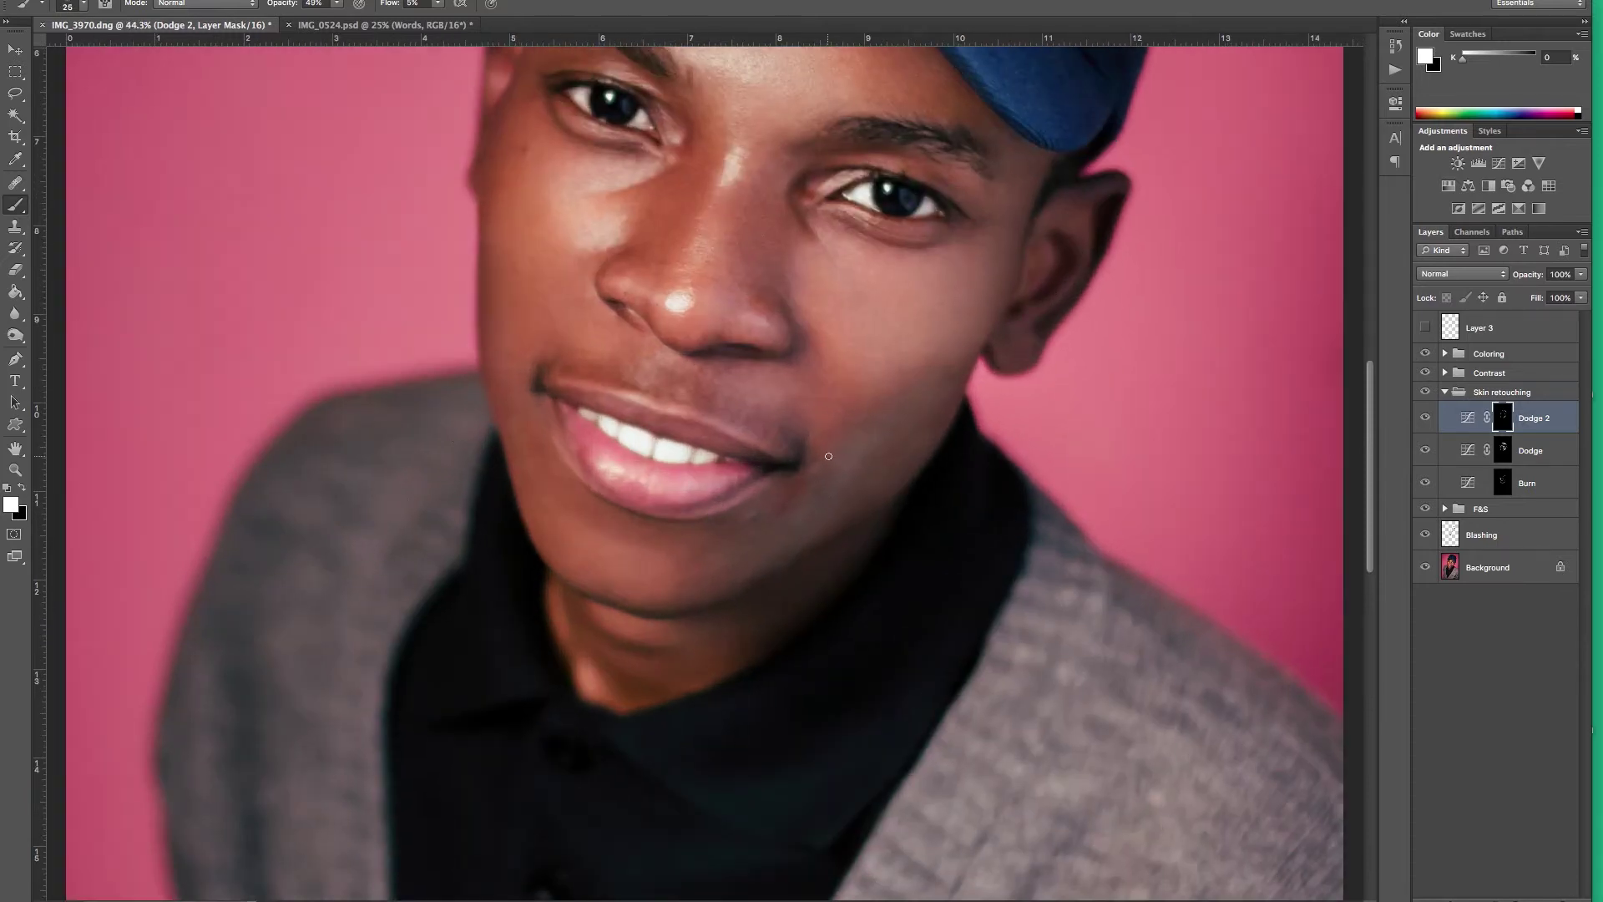
{"action": "key", "text": "alt+bracketleft"}
{"action": "key", "text": "alt+bracketleft"}
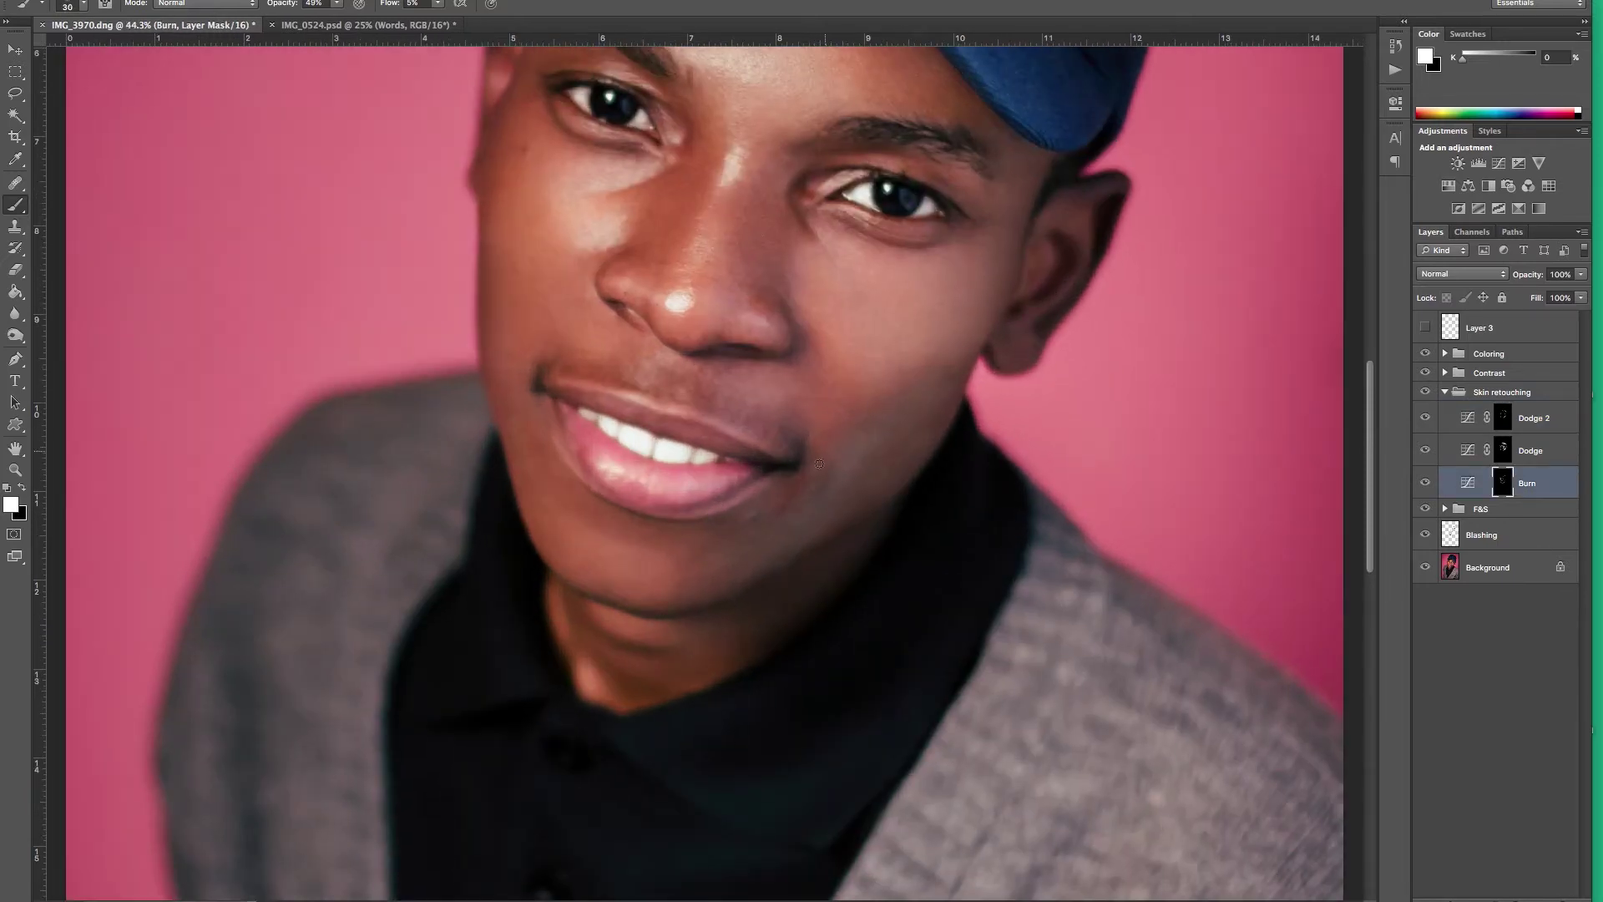
{"action": "key", "text": "bracketright"}
{"action": "key", "text": "bracketright"}
{"action": "key", "text": "alt+bracketright"}
{"action": "key", "text": "alt+bracketright"}
{"action": "key", "text": "bracketleft"}
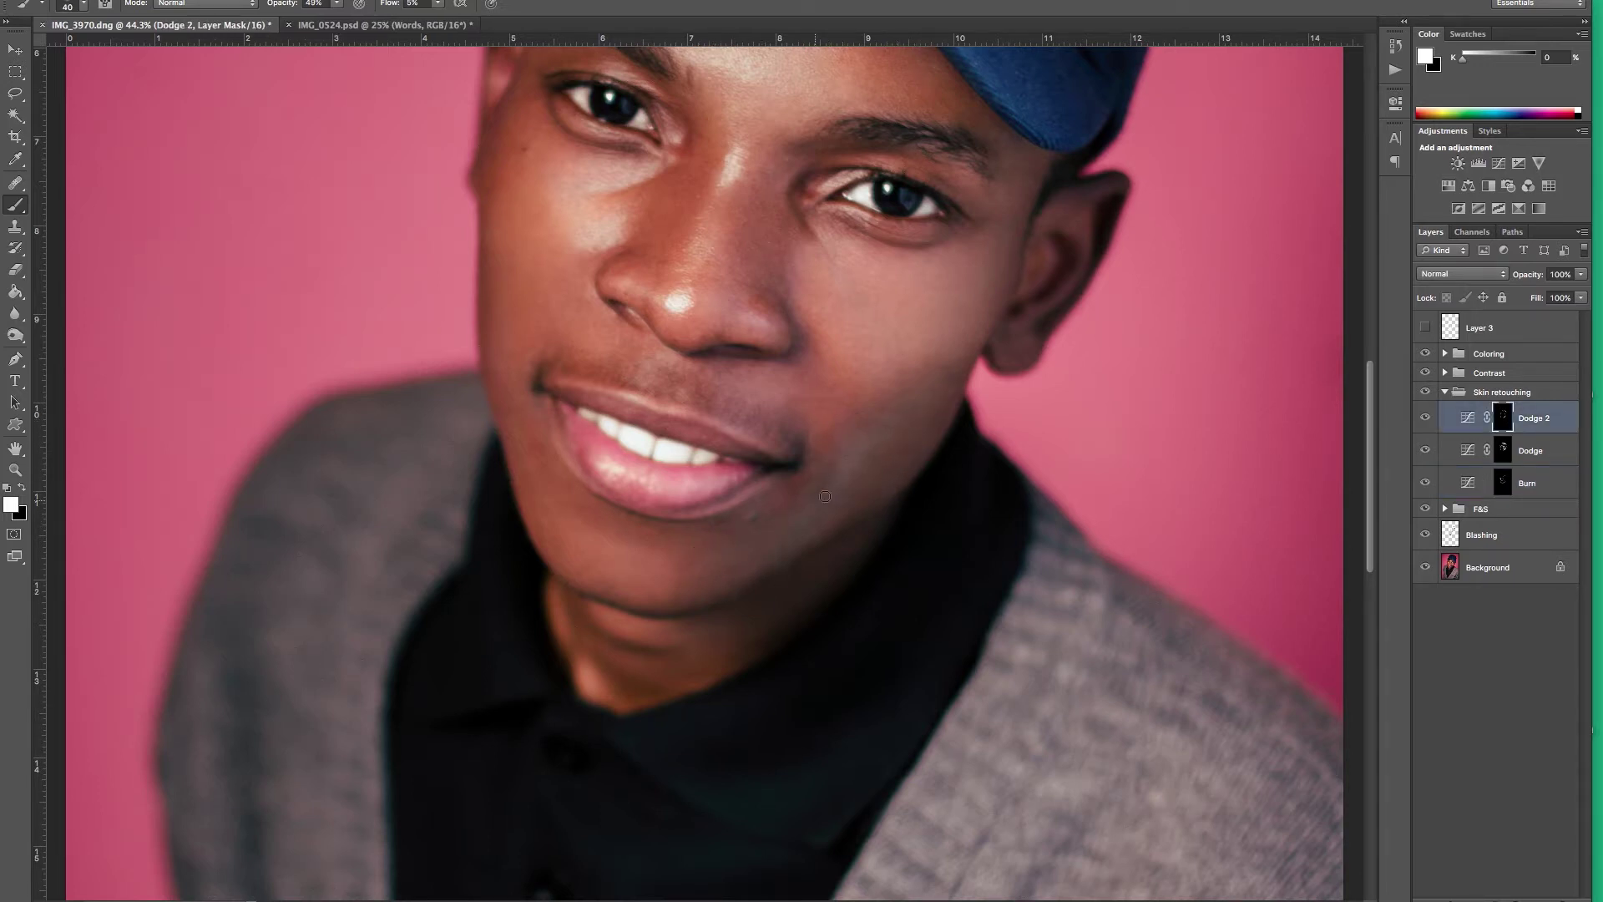
Darken around the mouth and chin on the Burn mask, then target the Dodge 2 mask.
{"action": "key", "text": "bracketright"}
{"action": "key", "text": "bracketleft"}
{"action": "key", "text": "bracketleft"}
{"action": "key", "text": "alt+bracketleft"}
{"action": "key", "text": "alt+bracketleft"}
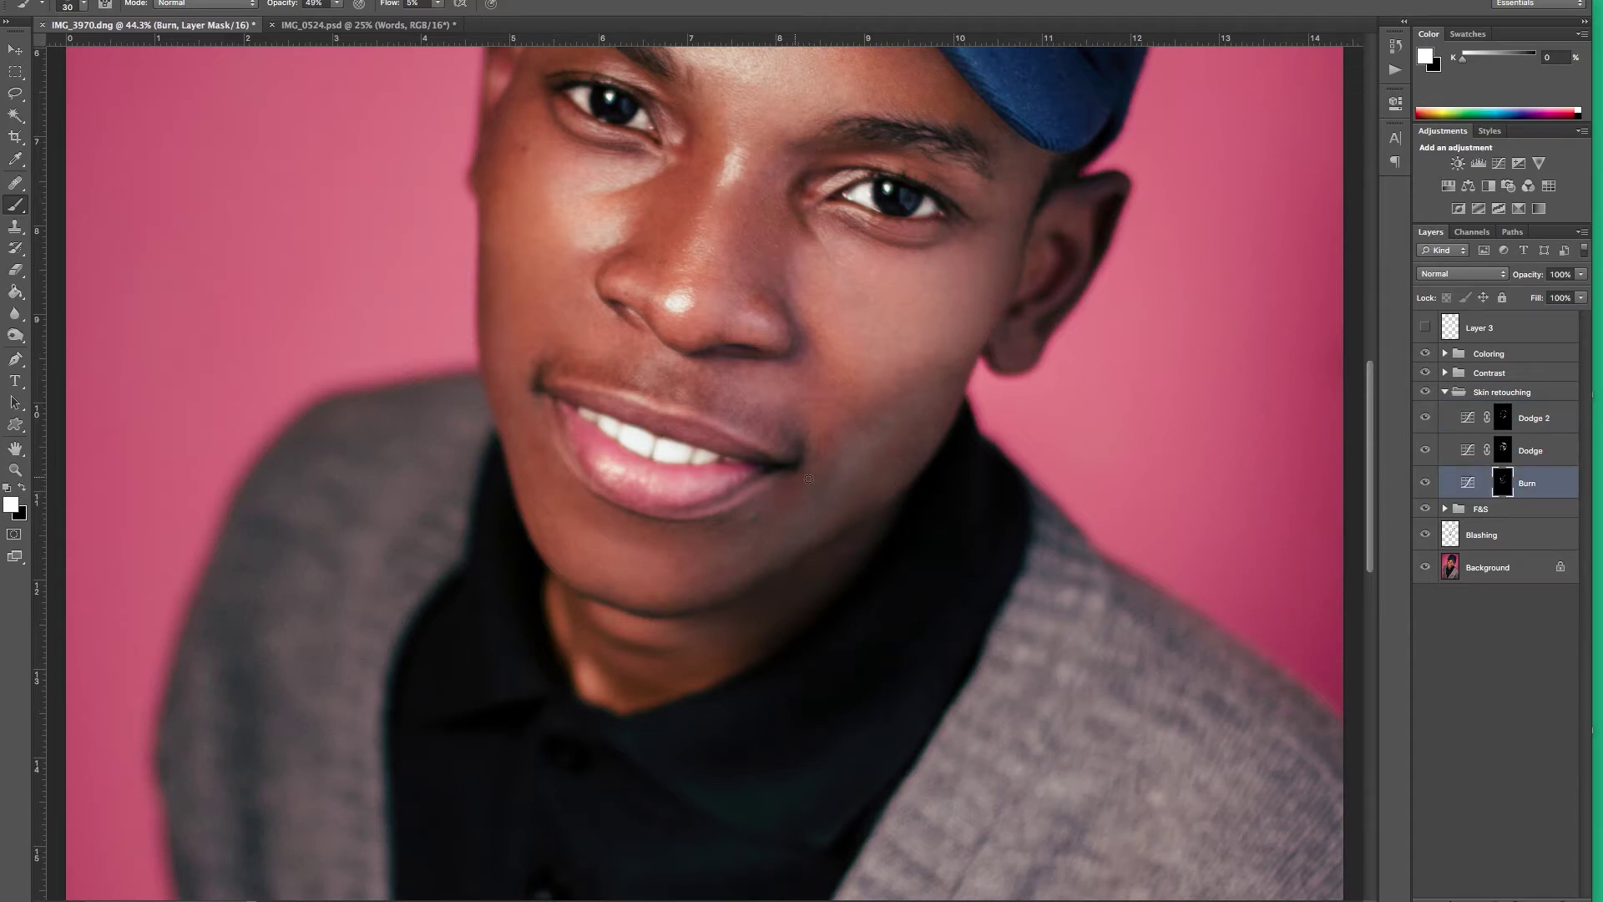
{"action": "scroll", "coordinate": [693, 501], "scroll_direction": "down", "scroll_amount": 1}
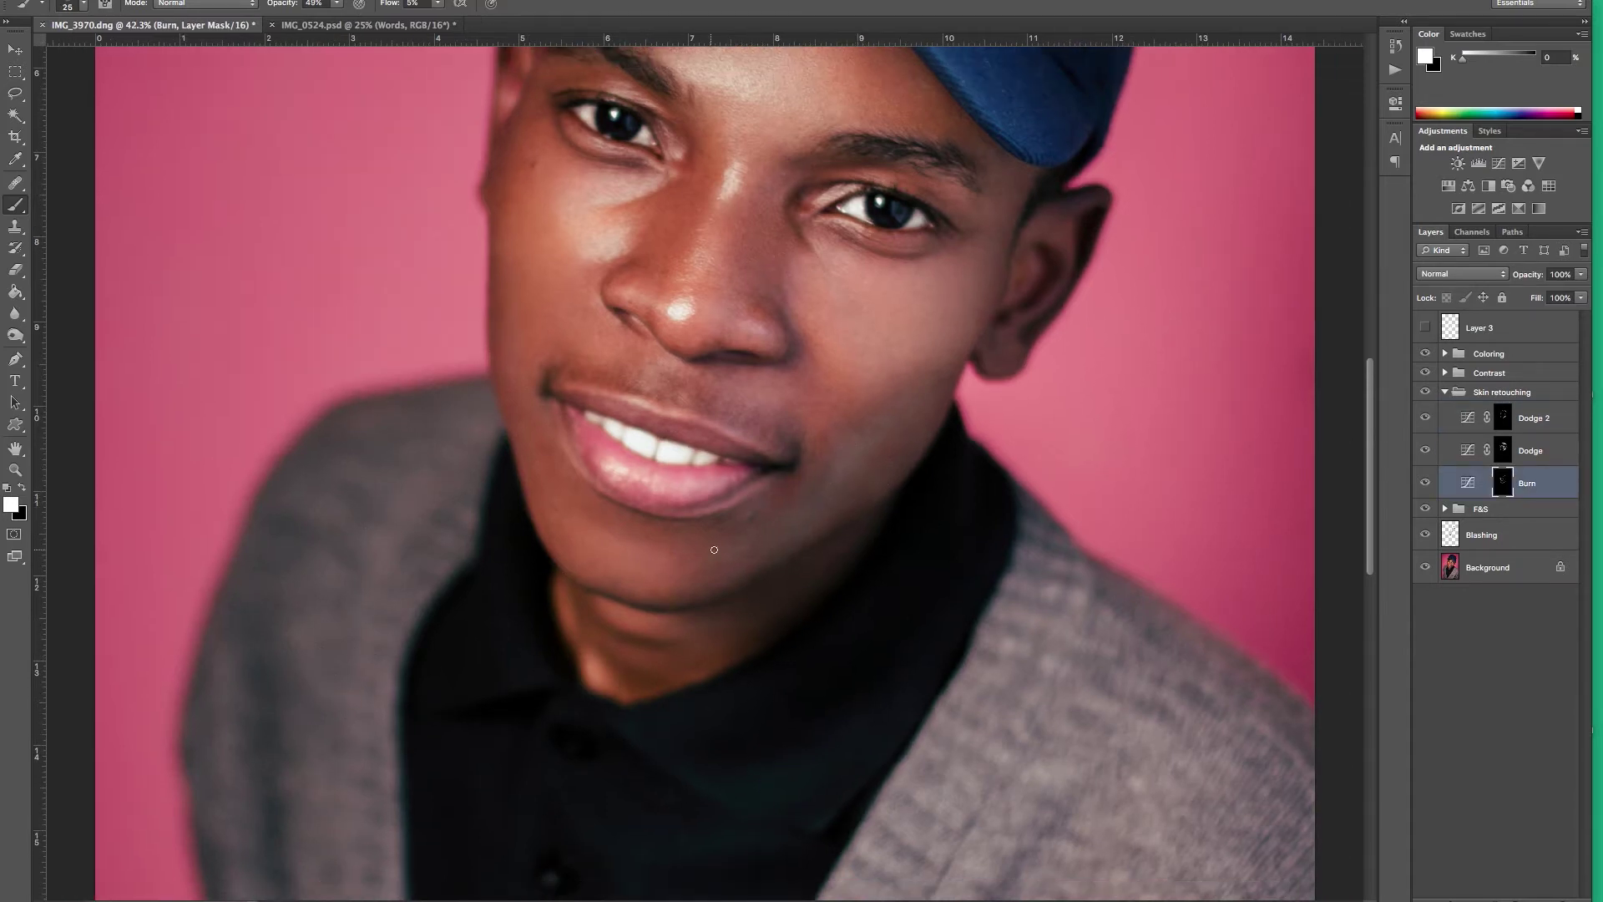
{"action": "key", "text": "bracketright"}
{"action": "left_click", "coordinate": [1495, 420]}
{"action": "scroll", "coordinate": [708, 83], "scroll_direction": "up", "scroll_amount": 3}
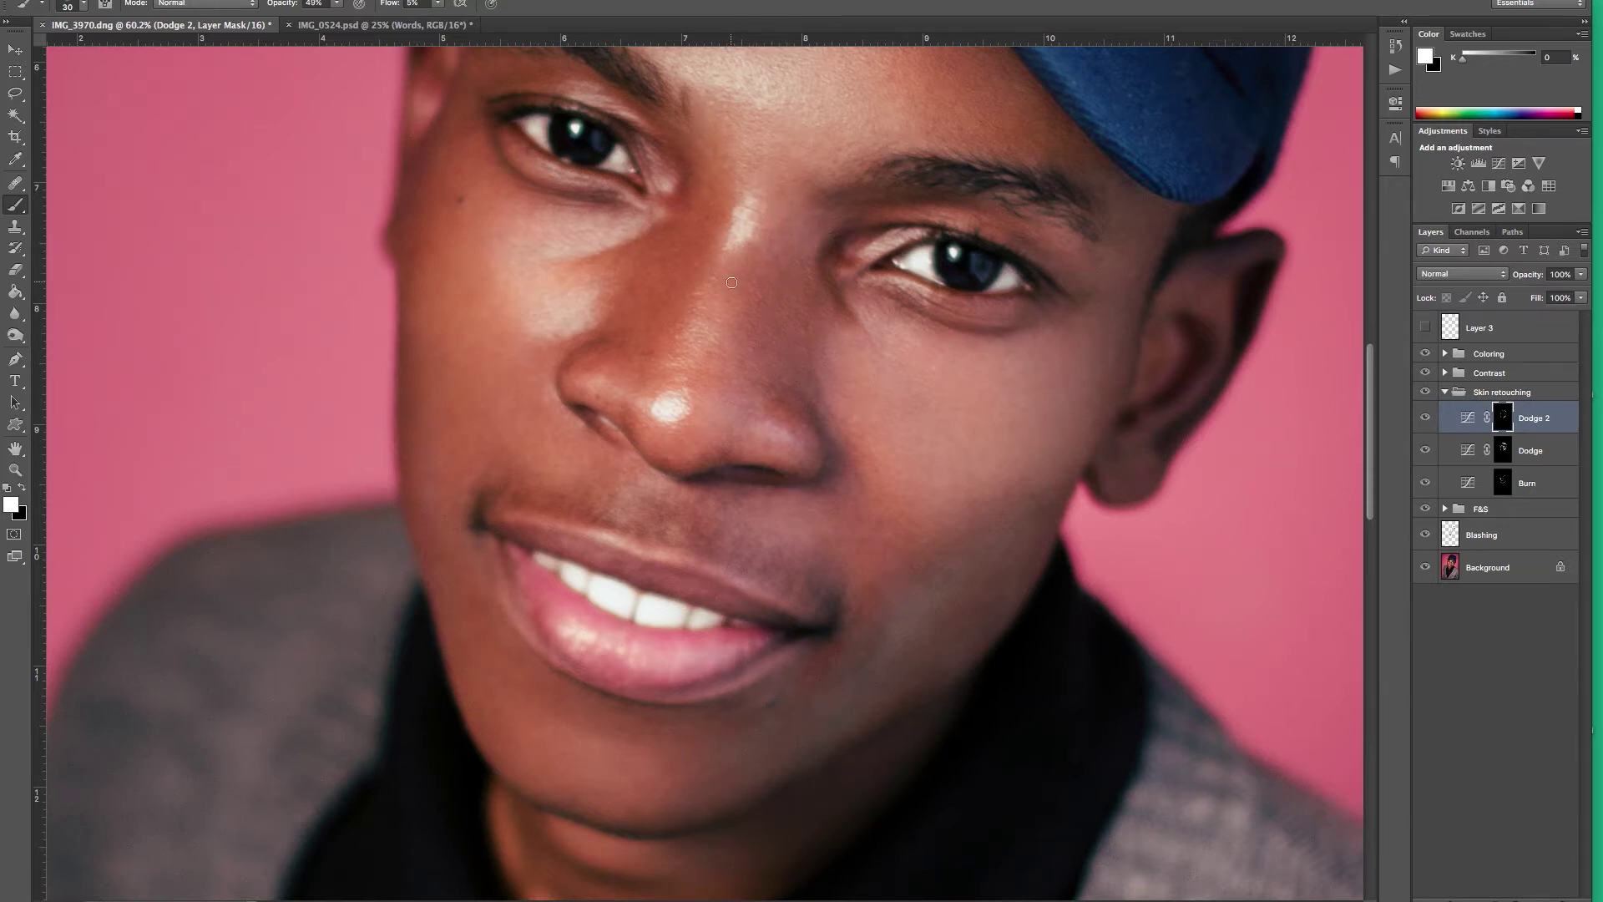
Paint soft strokes around the nose on the Dodge 2 and Burn masks.
{"action": "left_click", "coordinate": [1528, 484]}
{"action": "key", "text": "alt+bracketright"}
{"action": "key", "text": "alt+bracketright"}
{"action": "key", "text": "bracketright"}
{"action": "key", "text": "bracketleft"}
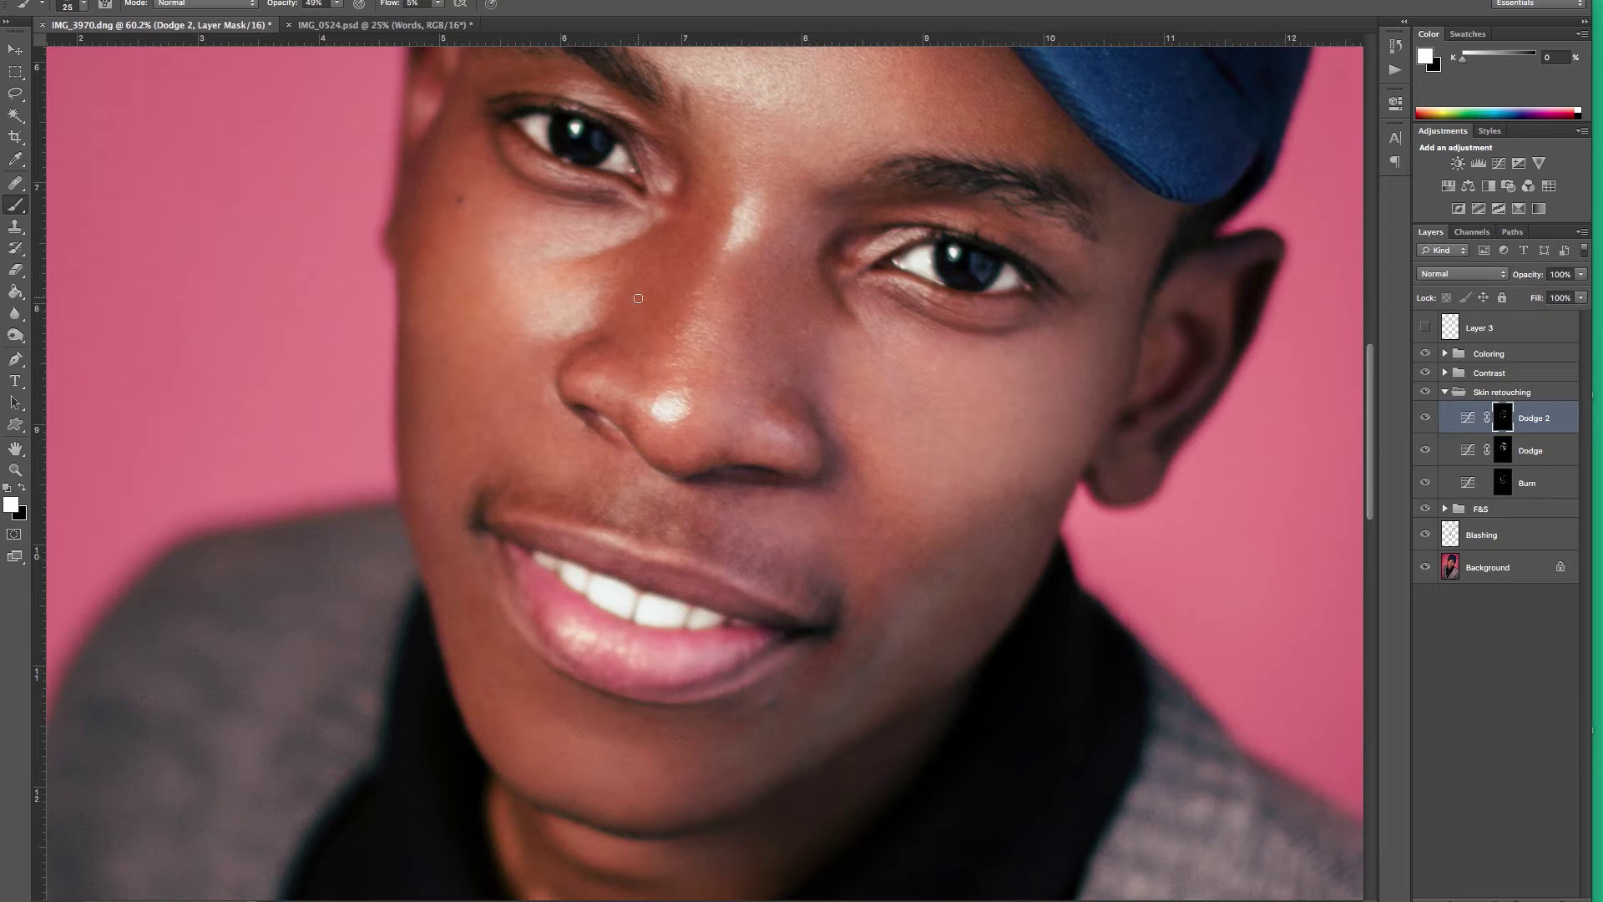
{"action": "key", "text": "alt+bracketleft"}
{"action": "key", "text": "alt+bracketleft"}
{"action": "key", "text": "bracketright"}
{"action": "key", "text": "bracketright"}
{"action": "key", "text": "bracketright"}
{"action": "key", "text": "bracketleft"}
{"action": "key", "text": "bracketleft"}
{"action": "key", "text": "bracketleft"}
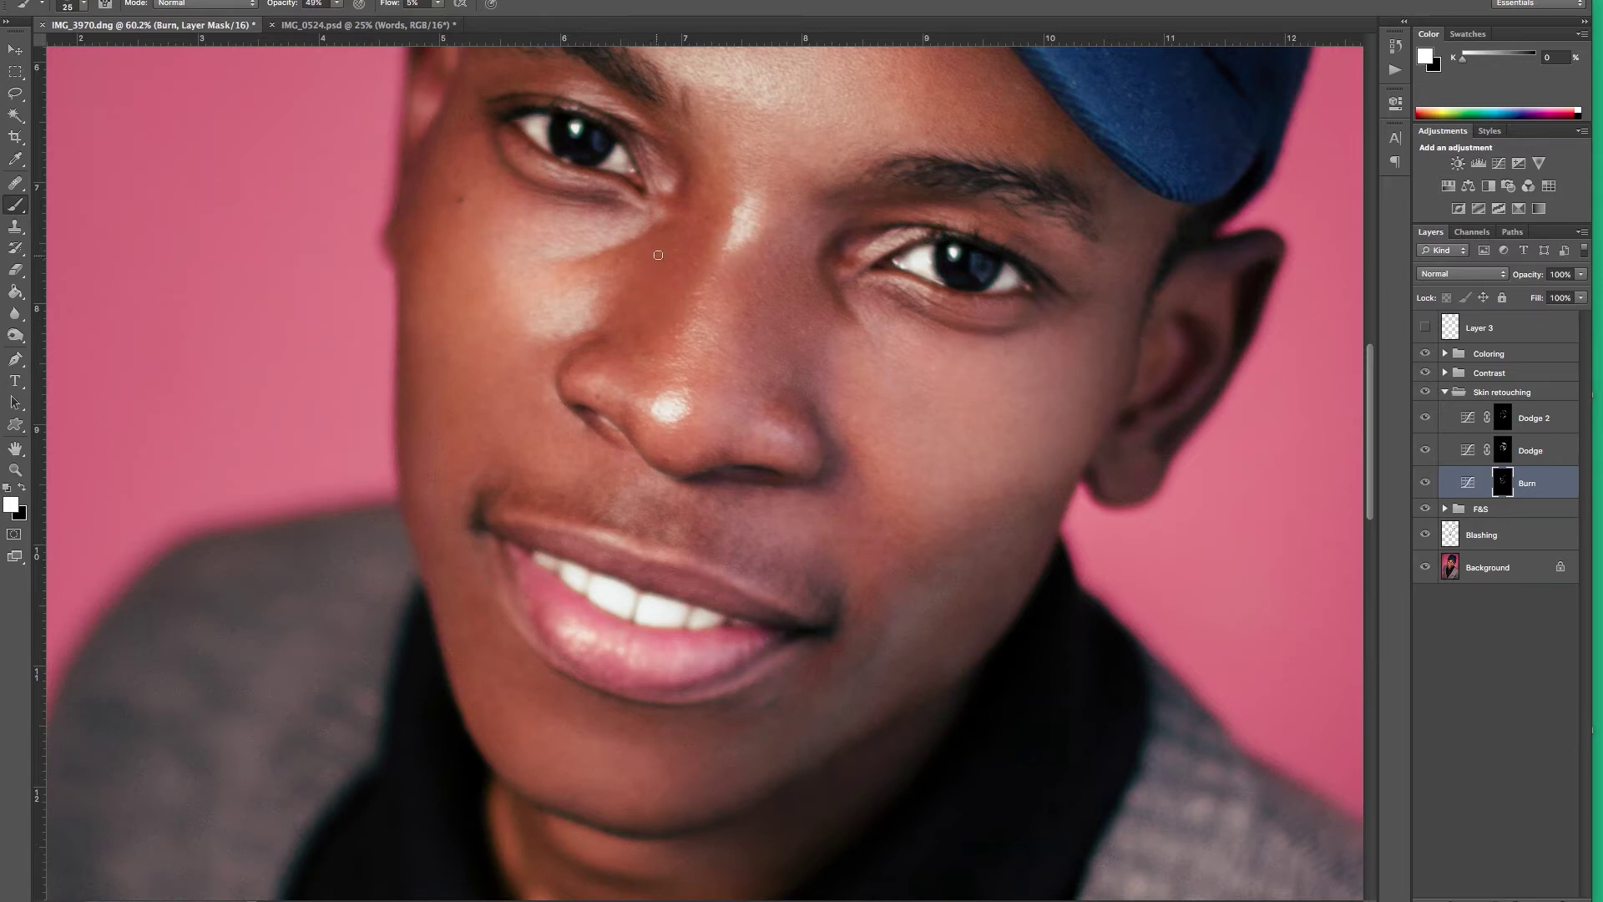
Even the mouth area by alternating Dodge 2 and Burn mask strokes with broader brushes.
{"action": "key", "text": "alt+bracketright"}
{"action": "key", "text": "alt+bracketright"}
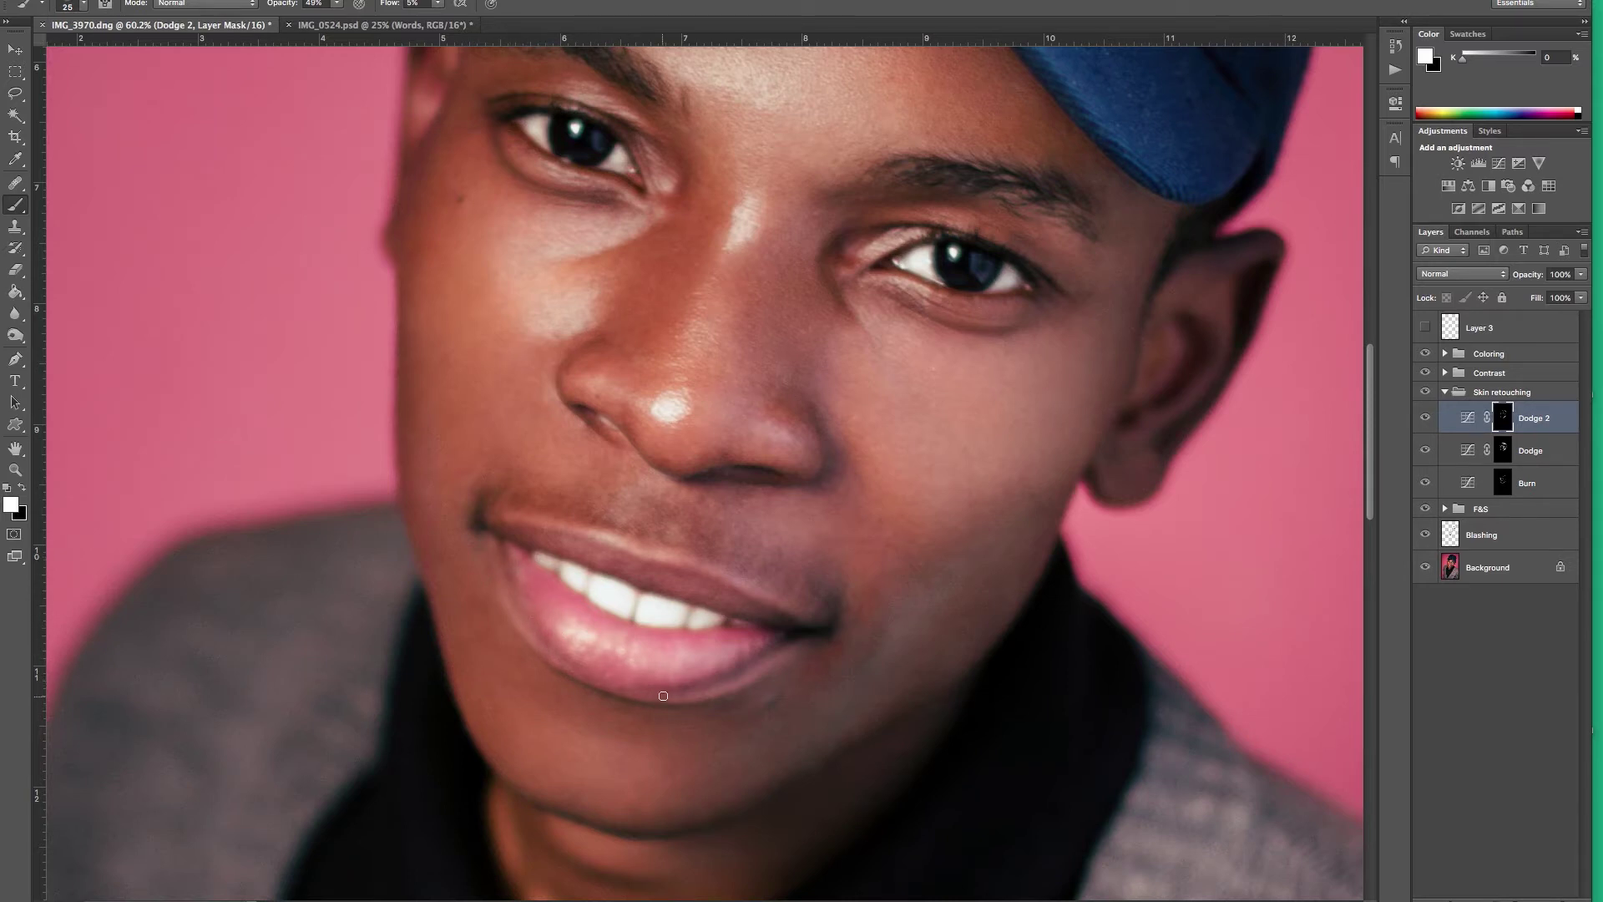
{"action": "key", "text": "bracketright"}
{"action": "key", "text": "alt+bracketleft"}
{"action": "key", "text": "alt+bracketleft"}
{"action": "key", "text": "bracketleft"}
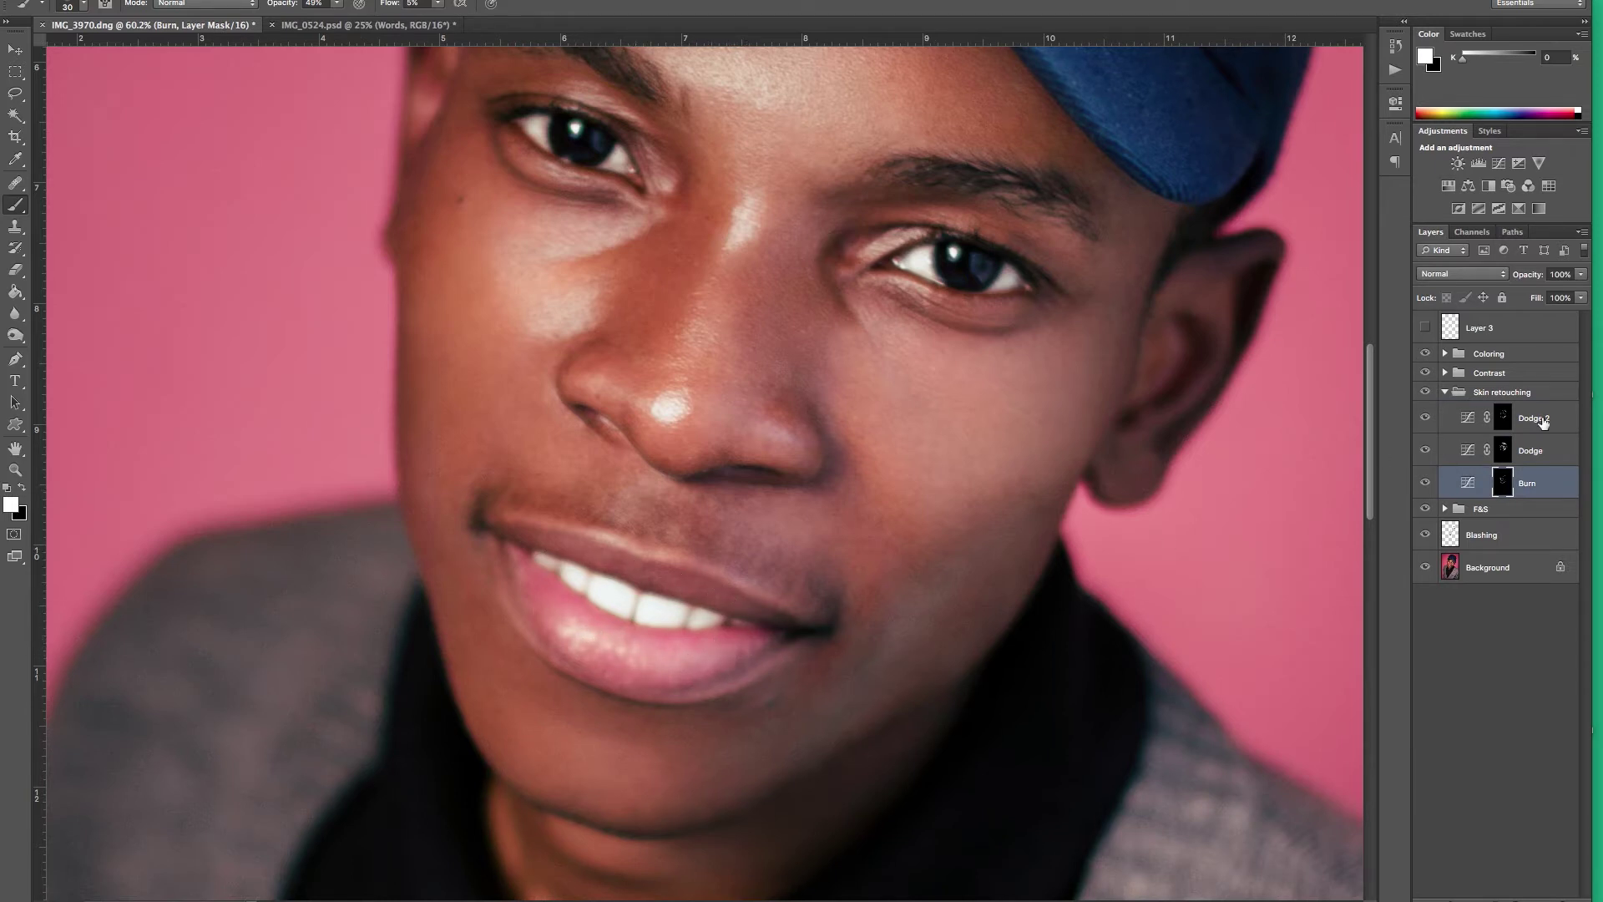
{"action": "key", "text": "alt+bracketright"}
{"action": "key", "text": "alt+bracketright"}
{"action": "key", "text": "bracketleft"}
{"action": "key", "text": "bracketright"}
{"action": "key", "text": "bracketright"}
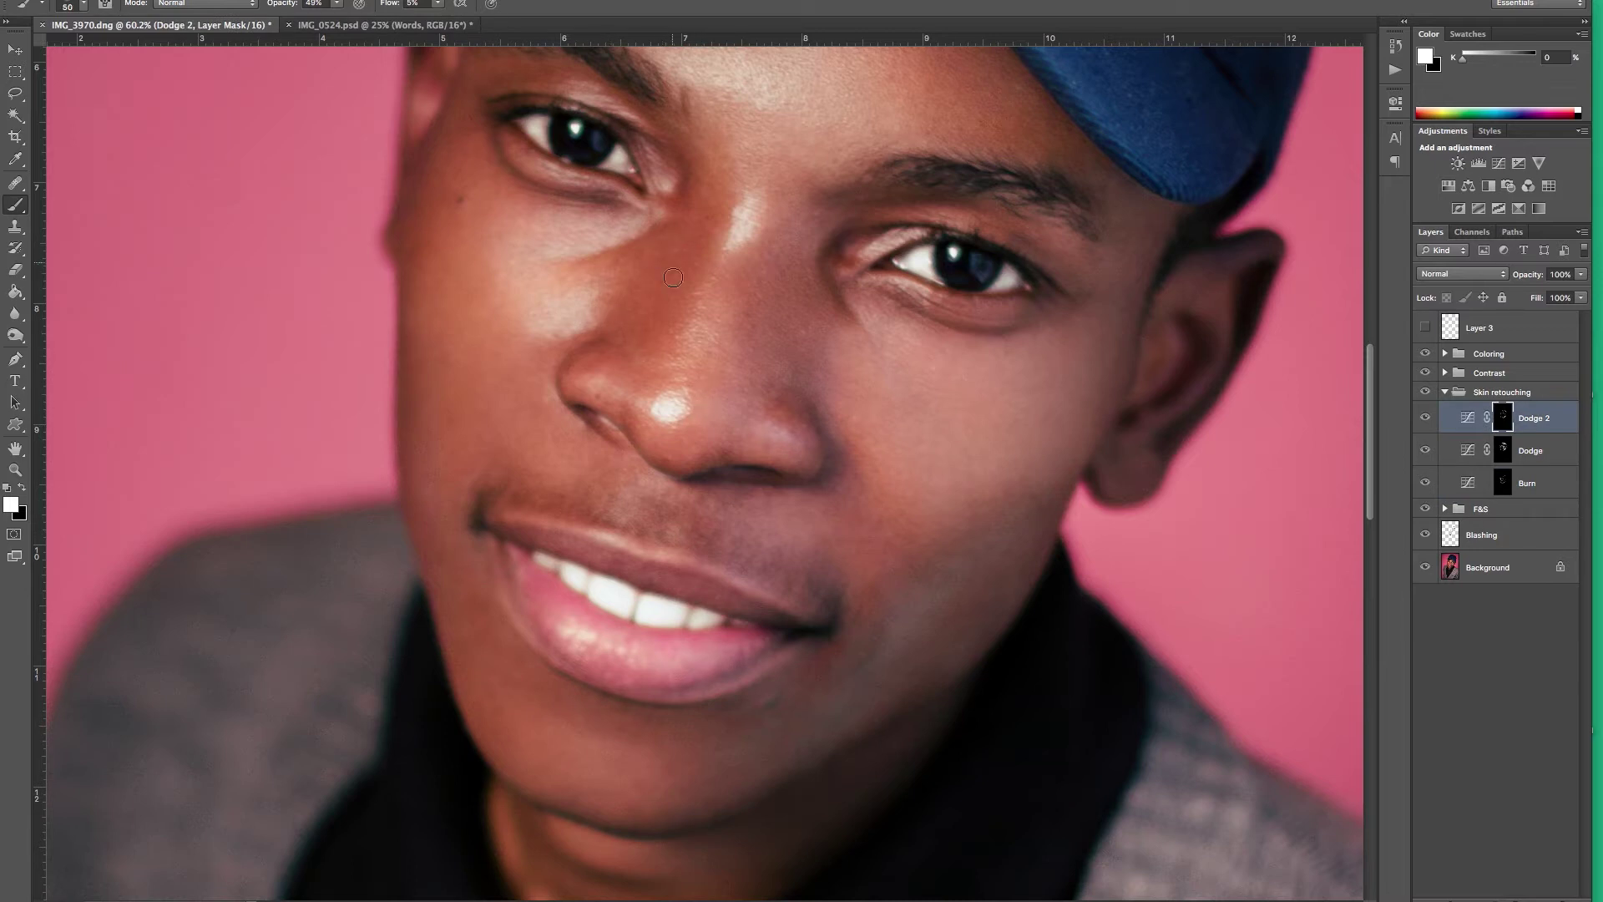
{"action": "left_click", "coordinate": [1530, 478]}
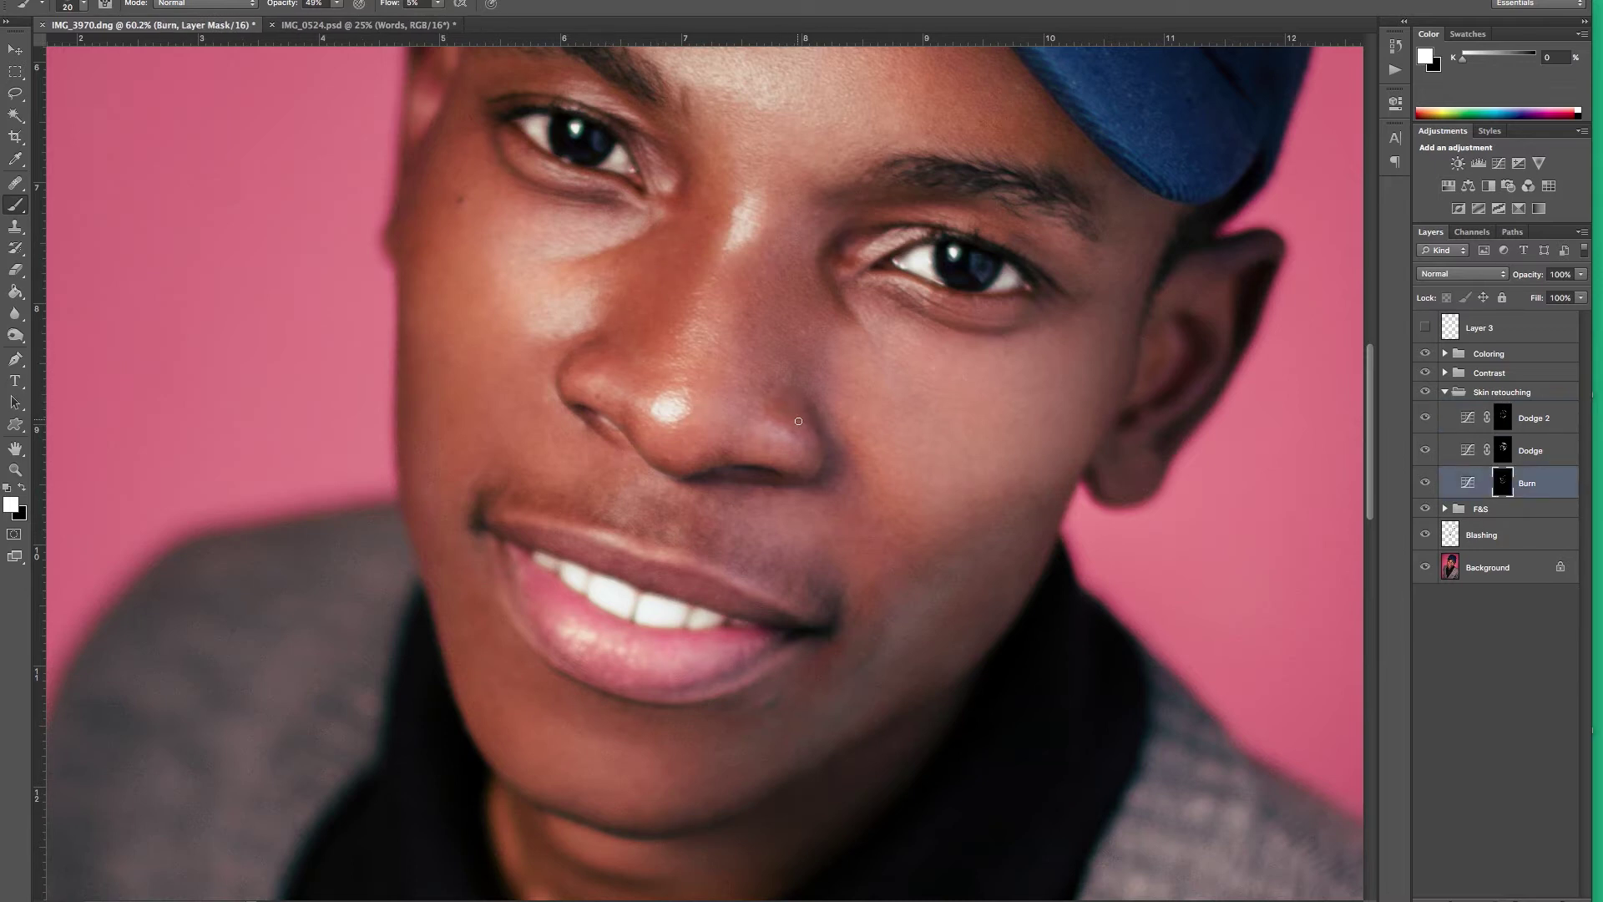
Check the whole portrait, then zoom back in for finer Burn and Dodge 2 strokes on the jaw.
{"action": "key", "text": "ctrl+0"}
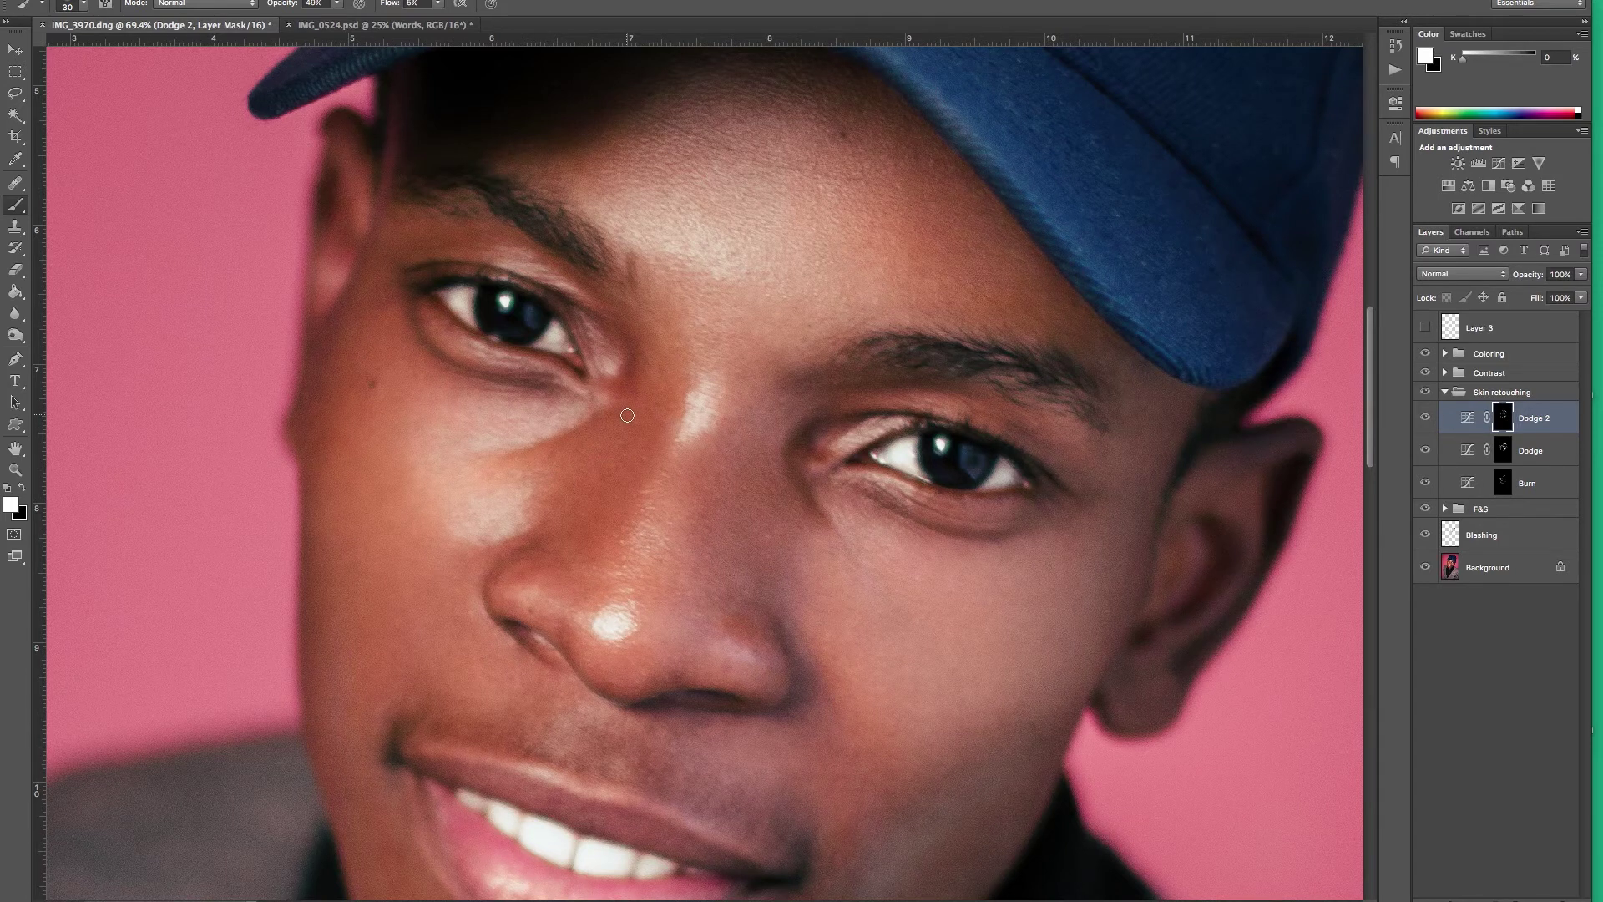
{"action": "key", "text": "ctrl+0"}
{"action": "scroll", "coordinate": [736, 259], "scroll_direction": "up", "scroll_amount": 3}
{"action": "key", "text": "alt+bracketleft"}
{"action": "key", "text": "alt+bracketleft"}
{"action": "key", "text": "bracketleft"}
{"action": "key", "text": "bracketleft"}
{"action": "key", "text": "bracketleft"}
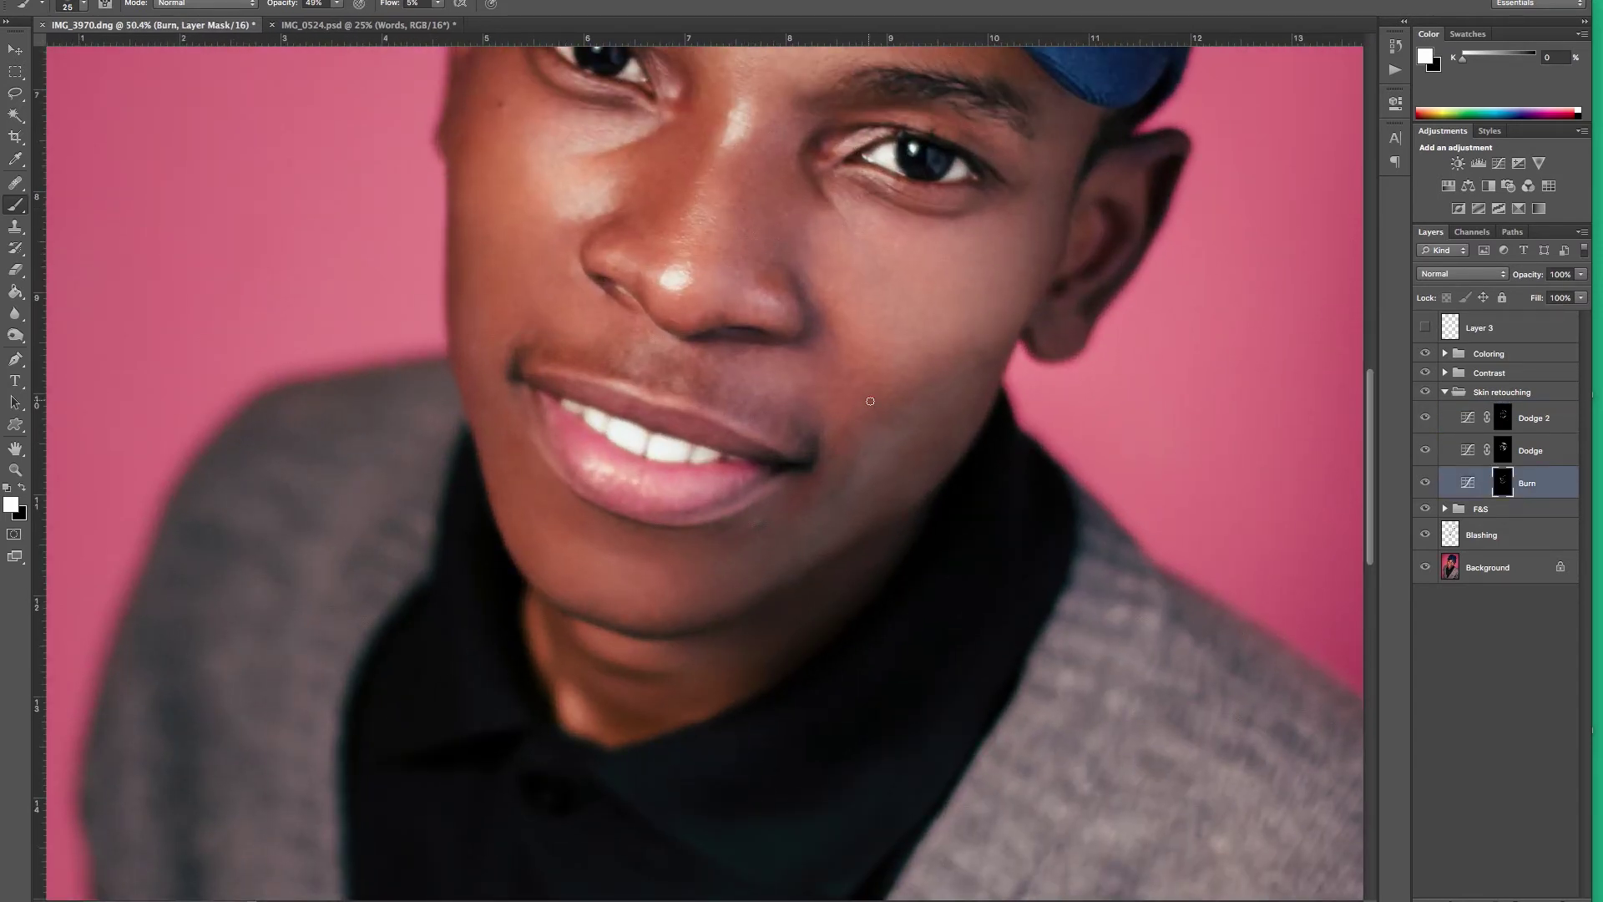
{"action": "key", "text": "alt+bracketright"}
{"action": "key", "text": "alt+bracketright"}
{"action": "key", "text": "bracketleft"}
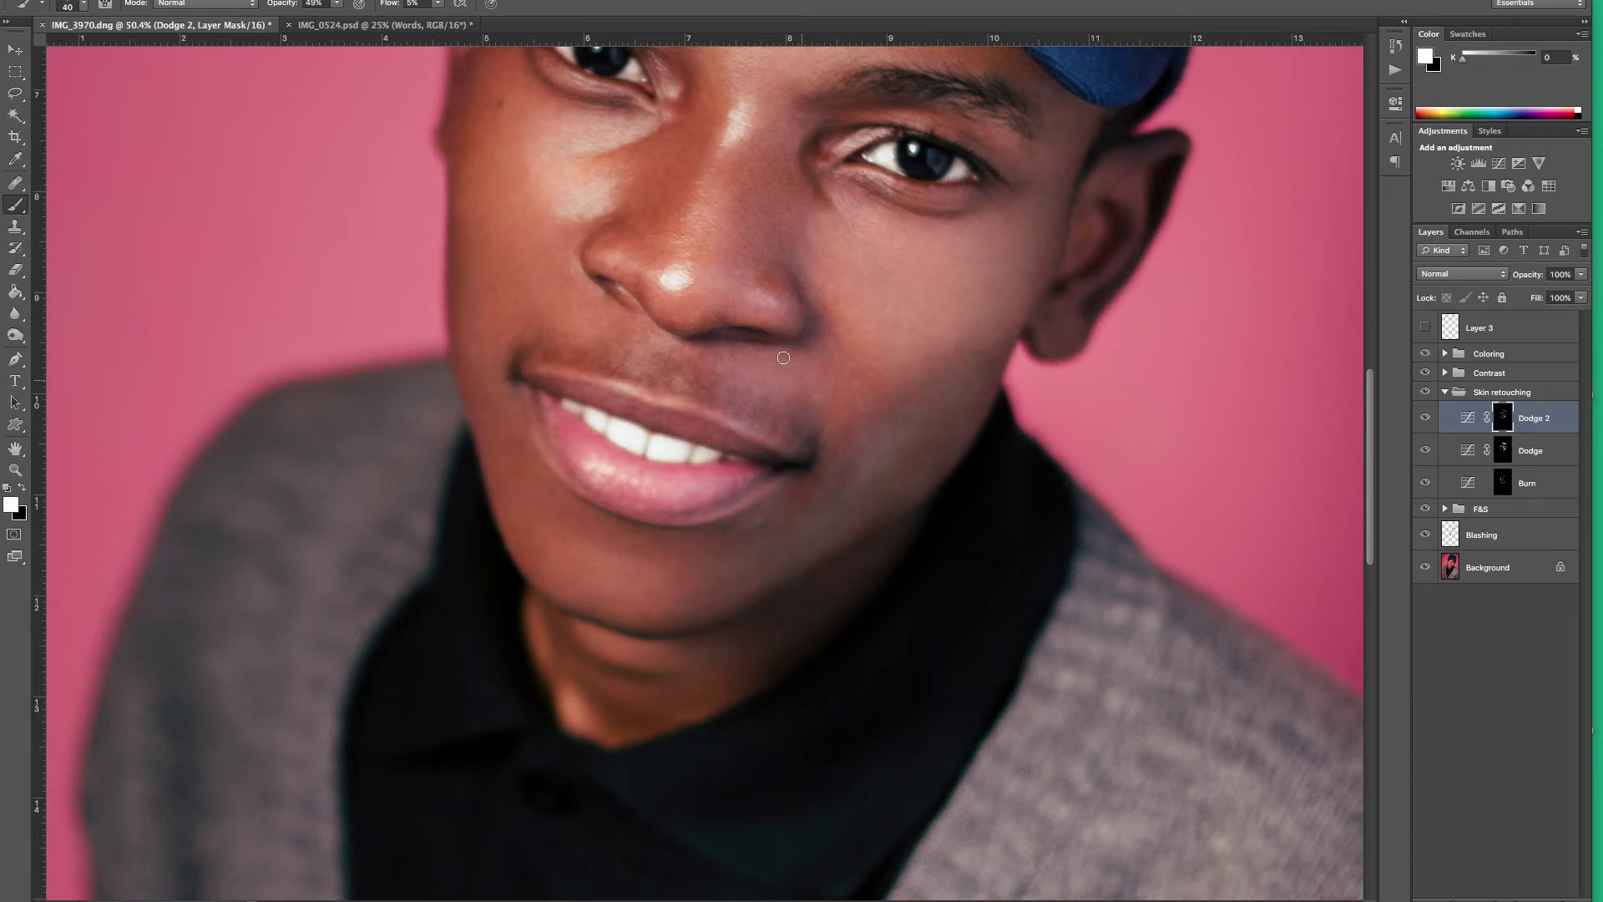
{"action": "key", "text": "bracketleft"}
Finish small jaw details on both masks, zoom out, and show Layer 3's white guide outlines.
{"action": "key", "text": "alt+bracketleft"}
{"action": "key", "text": "alt+bracketleft"}
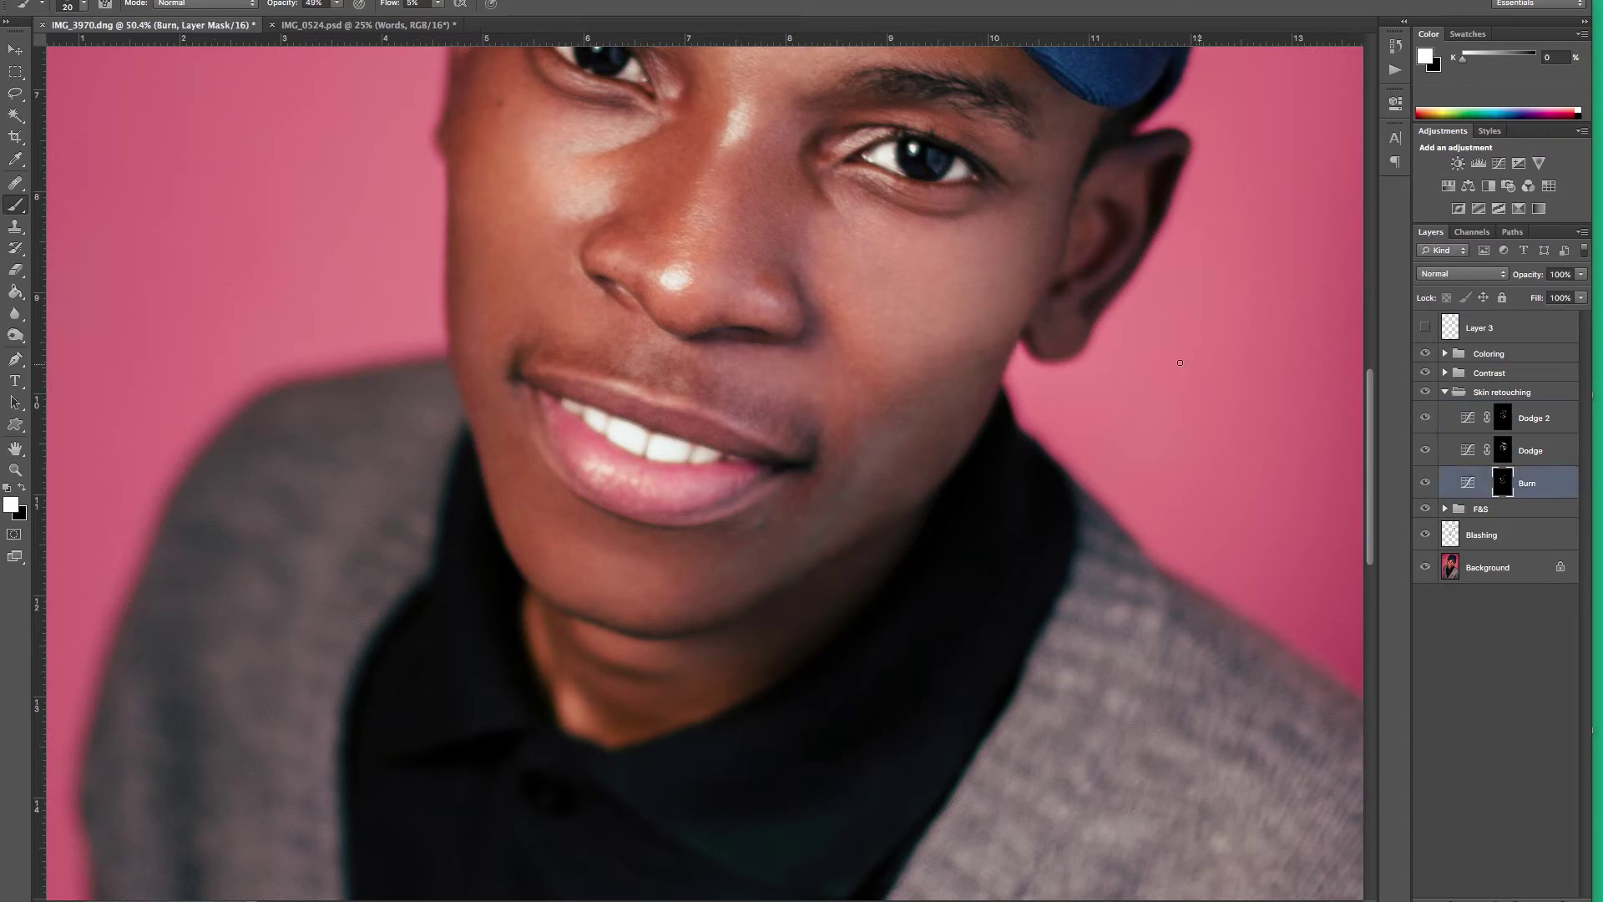
{"action": "left_click", "coordinate": [1503, 426]}
{"action": "key", "text": "bracketright"}
{"action": "key", "text": "alt+bracketleft"}
{"action": "key", "text": "alt+bracketleft"}
{"action": "key", "text": "bracketleft"}
{"action": "key", "text": "bracketleft"}
{"action": "key", "text": "alt+bracketright"}
{"action": "key", "text": "alt+bracketright"}
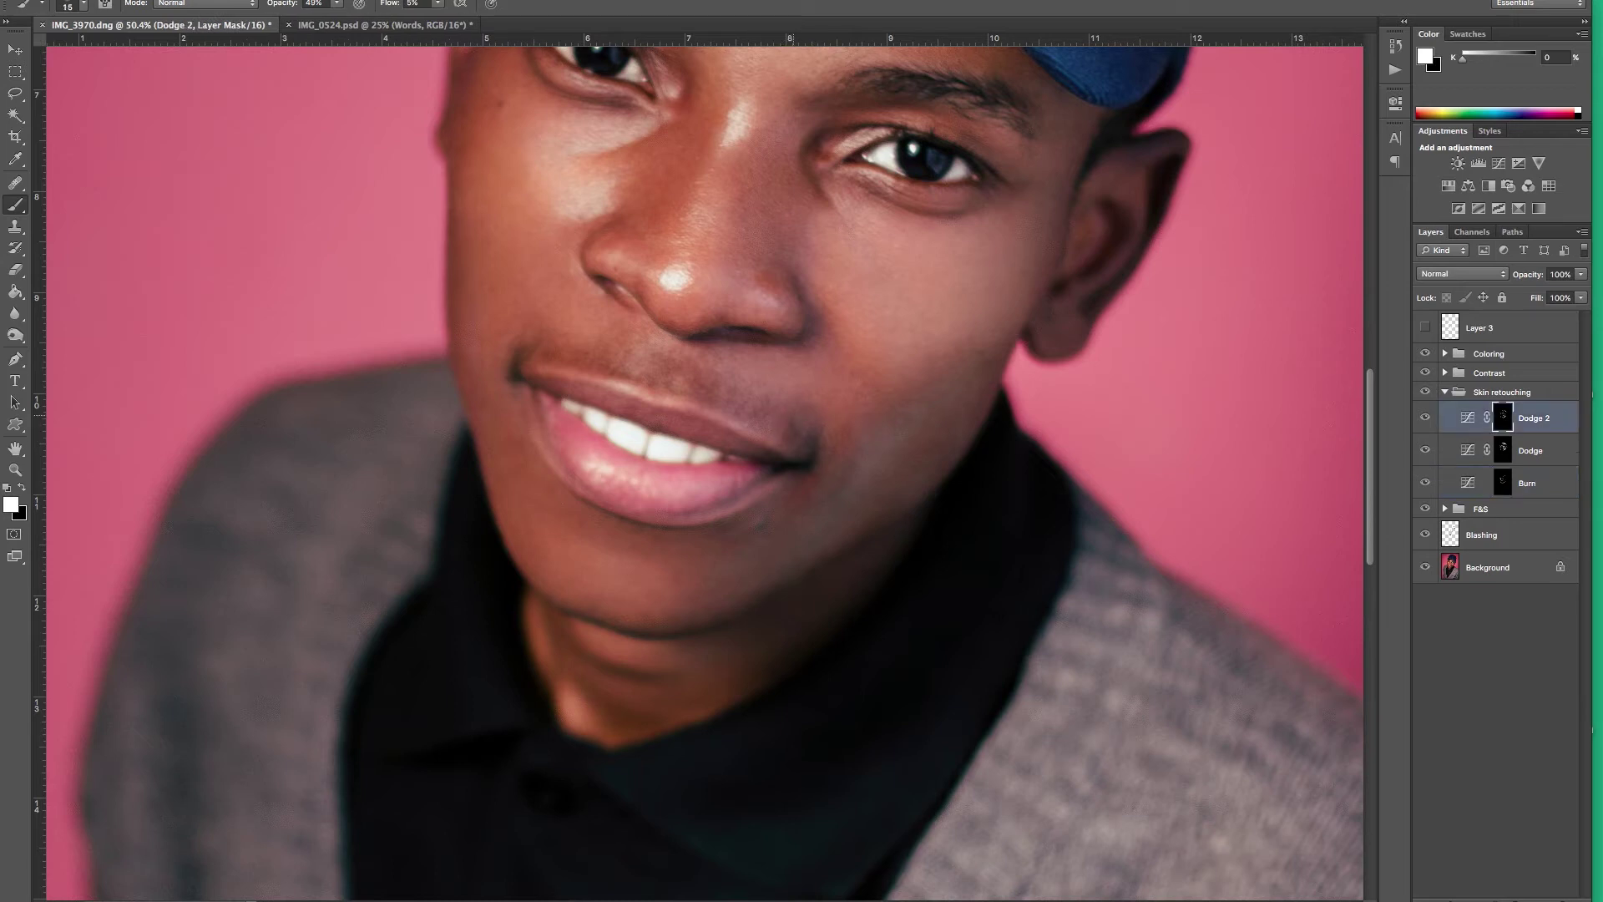
{"action": "key", "text": "alt+bracketleft"}
{"action": "key", "text": "alt+bracketleft"}
{"action": "key", "text": "bracketright"}
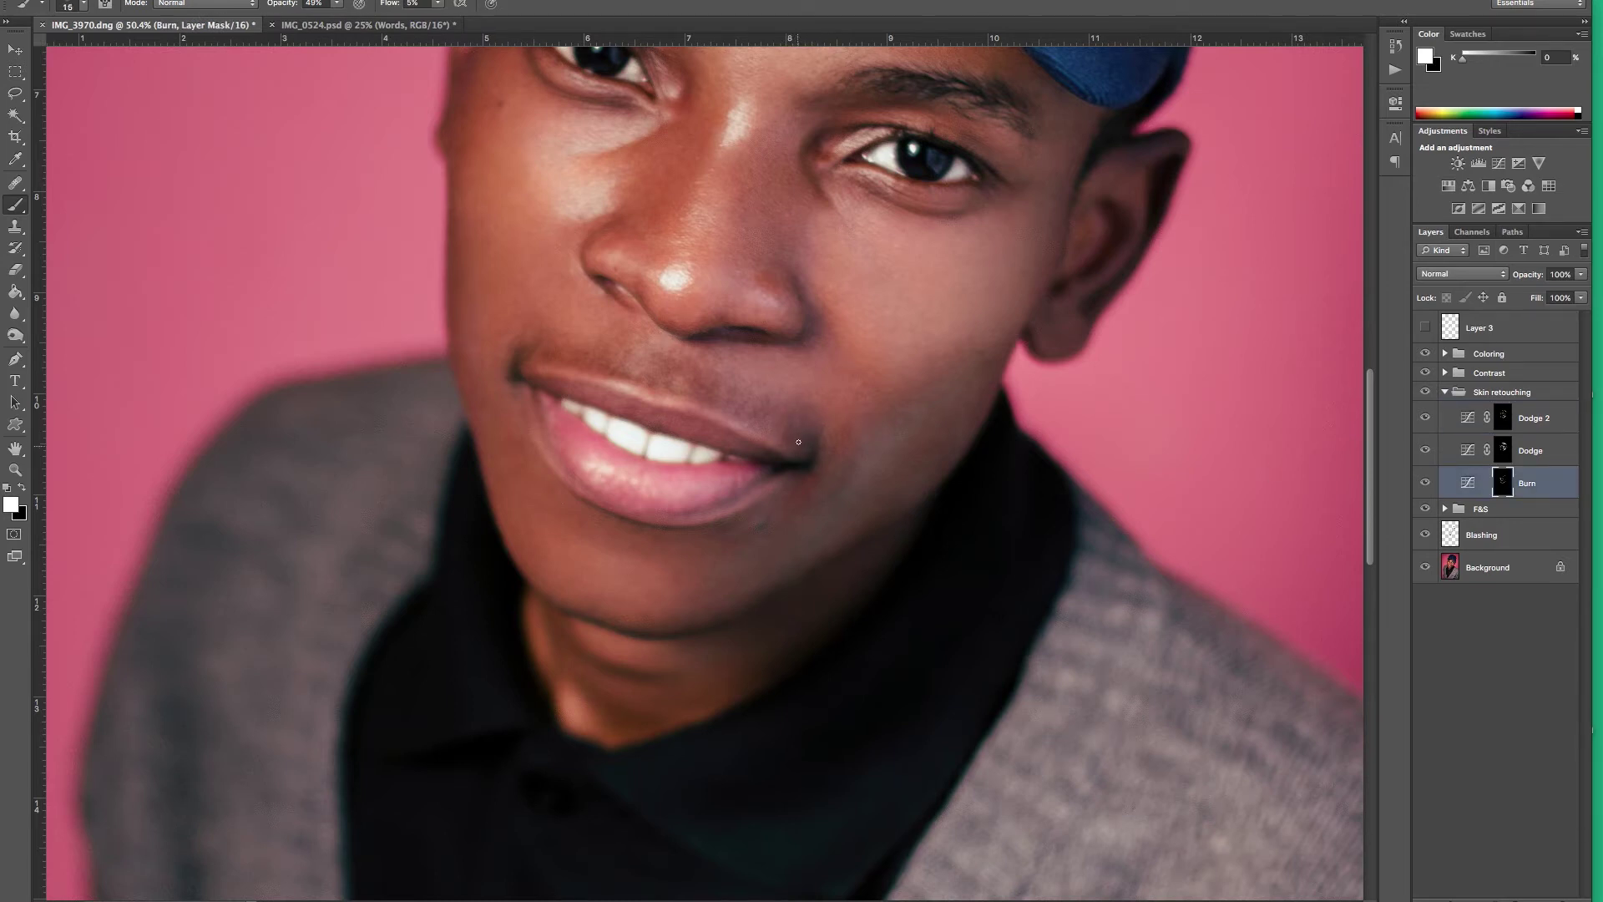
{"action": "key", "text": "alt+bracketright"}
{"action": "key", "text": "alt+bracketright"}
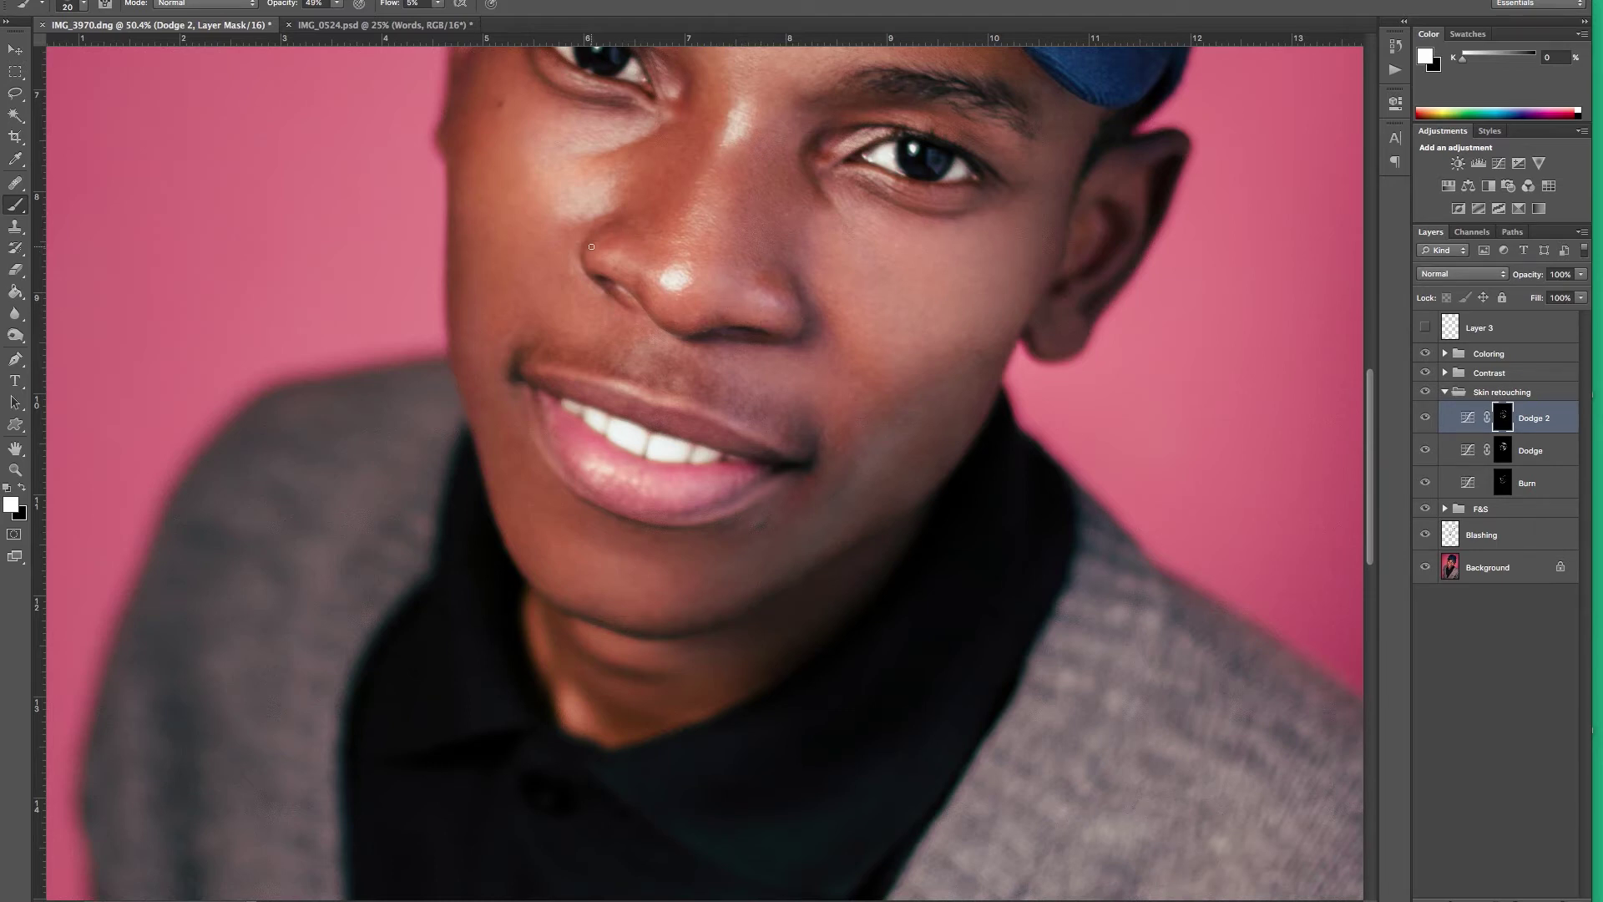
{"action": "key", "text": "ctrl+minus"}
{"action": "key", "text": "ctrl+minus"}
{"action": "key", "text": "ctrl+minus"}
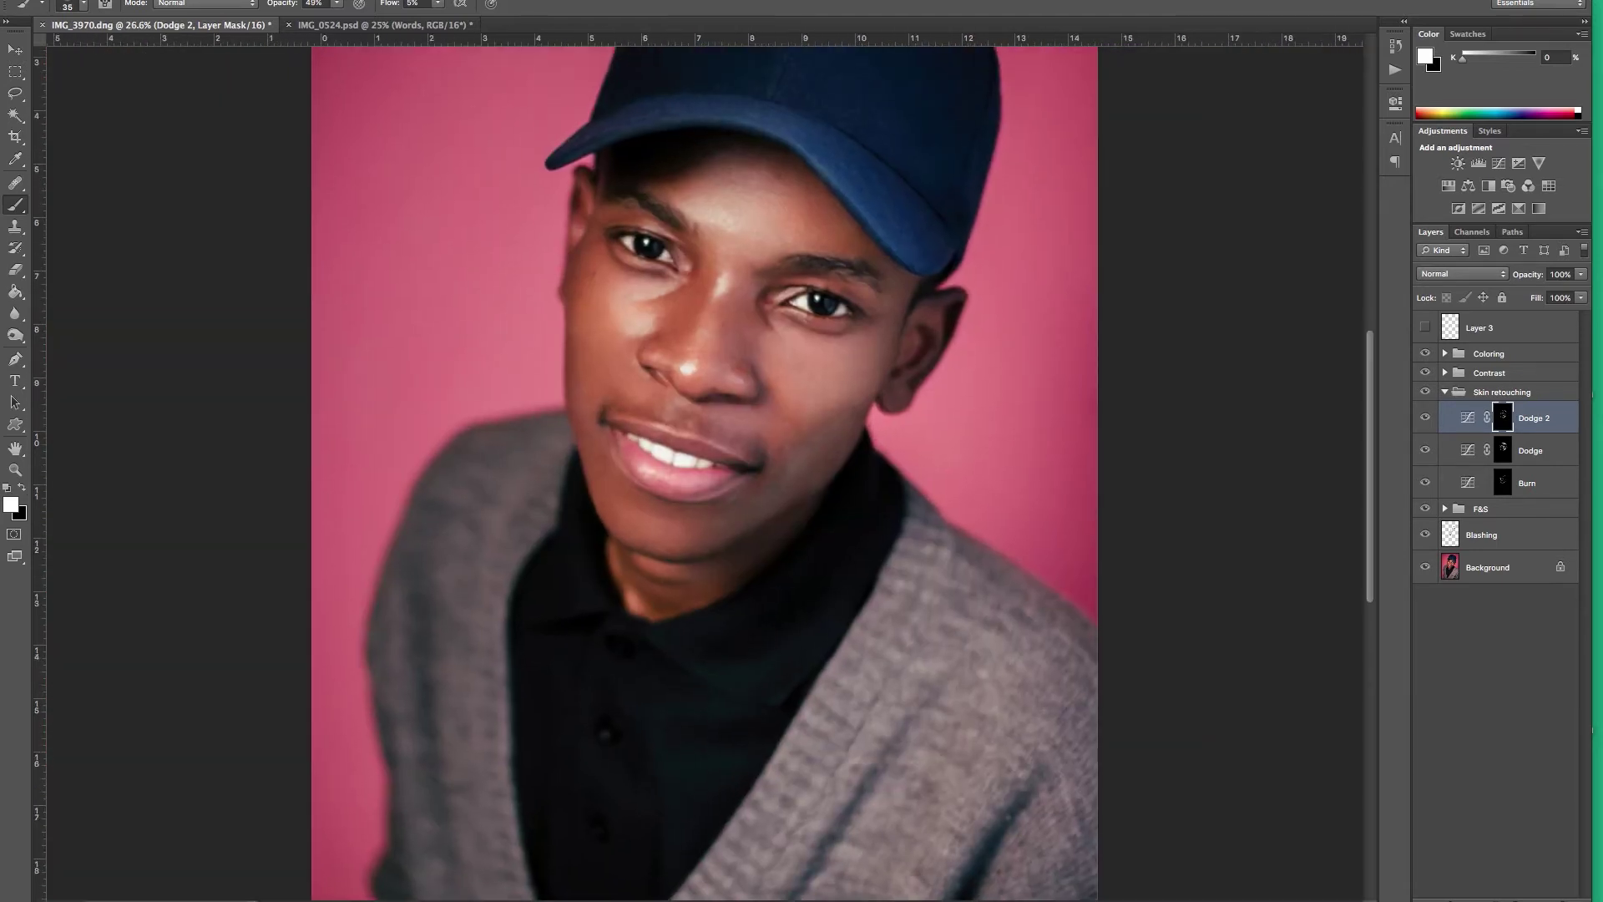
{"action": "left_click", "coordinate": [1425, 327]}
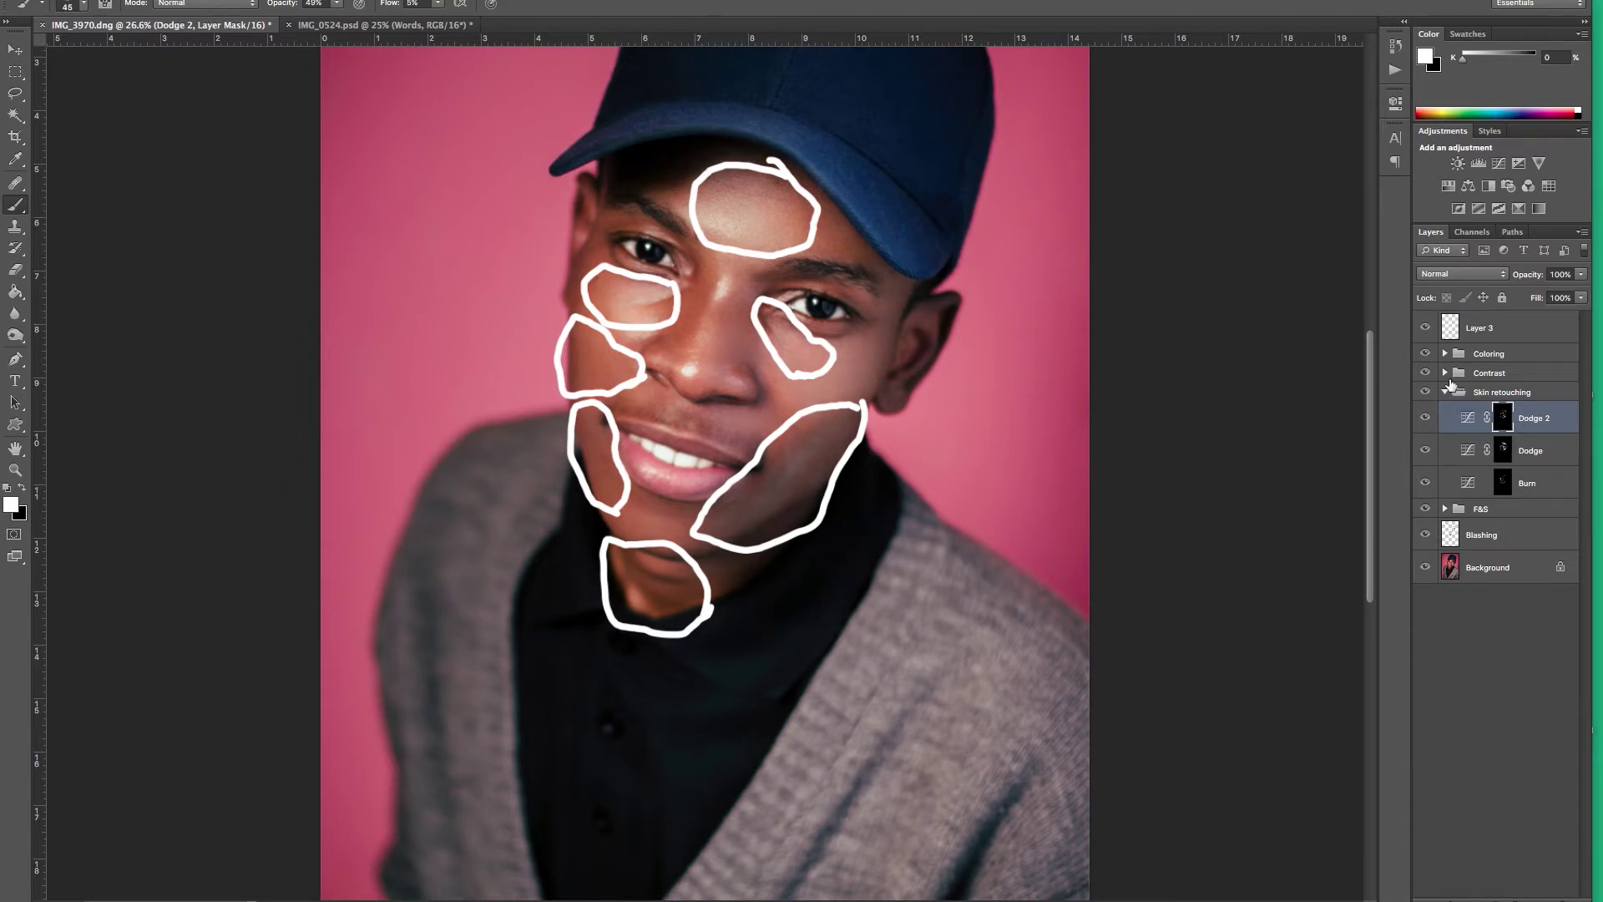
{"action": "left_click", "coordinate": [1425, 327]}
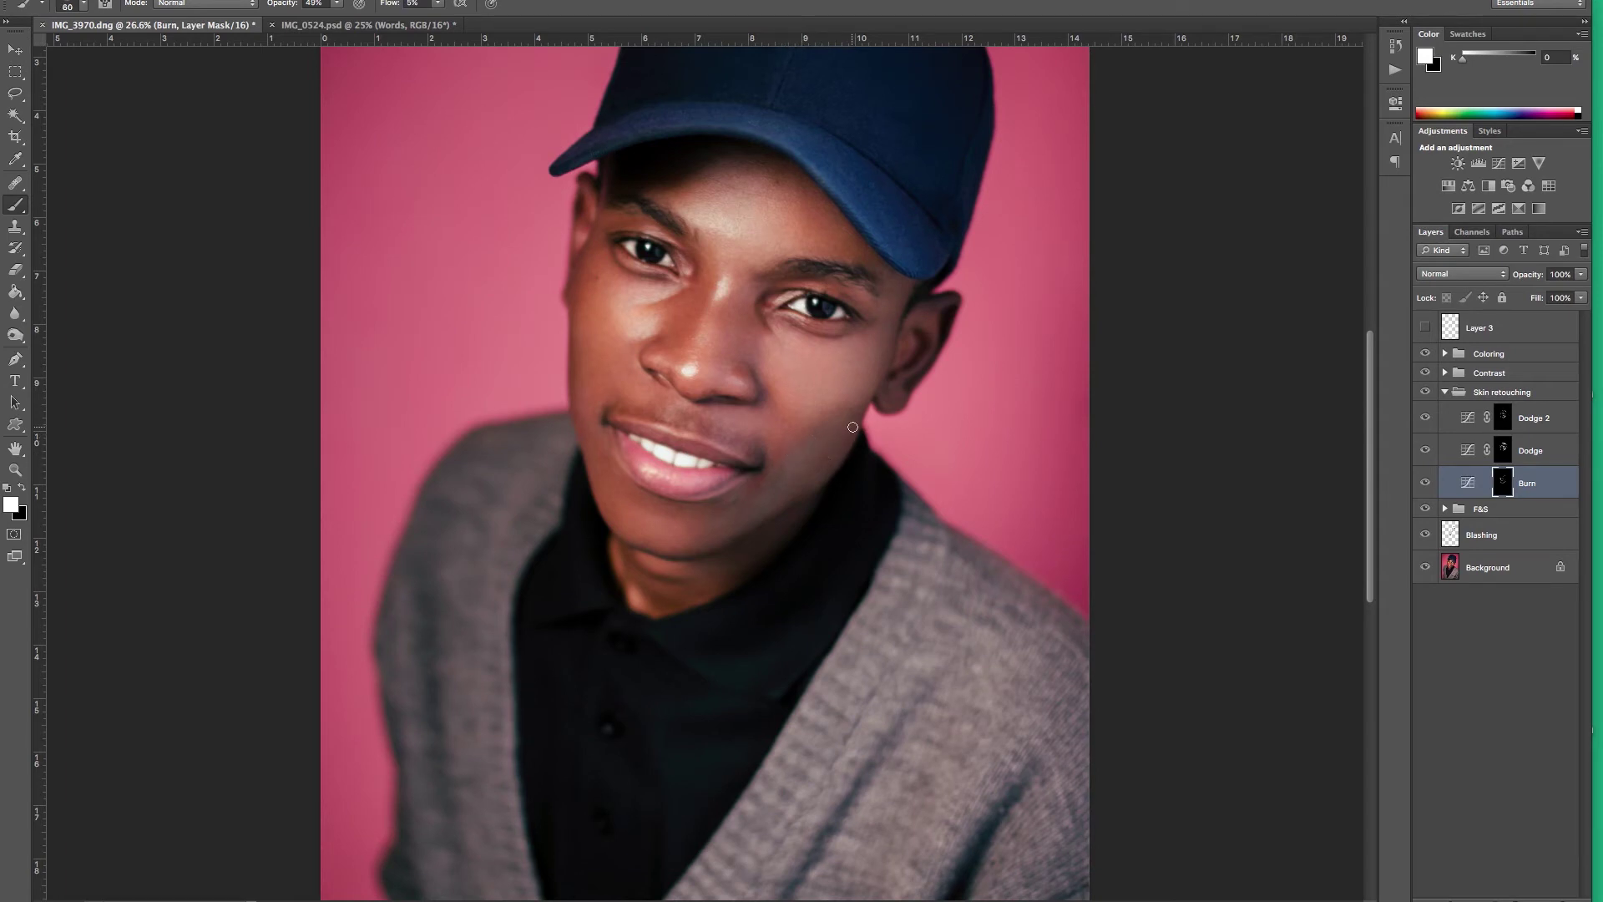
{"action": "key", "text": "alt+bracketright"}
{"action": "key", "text": "alt+bracketright"}
{"action": "key", "text": "bracketleft"}
{"action": "key", "text": "bracketleft"}
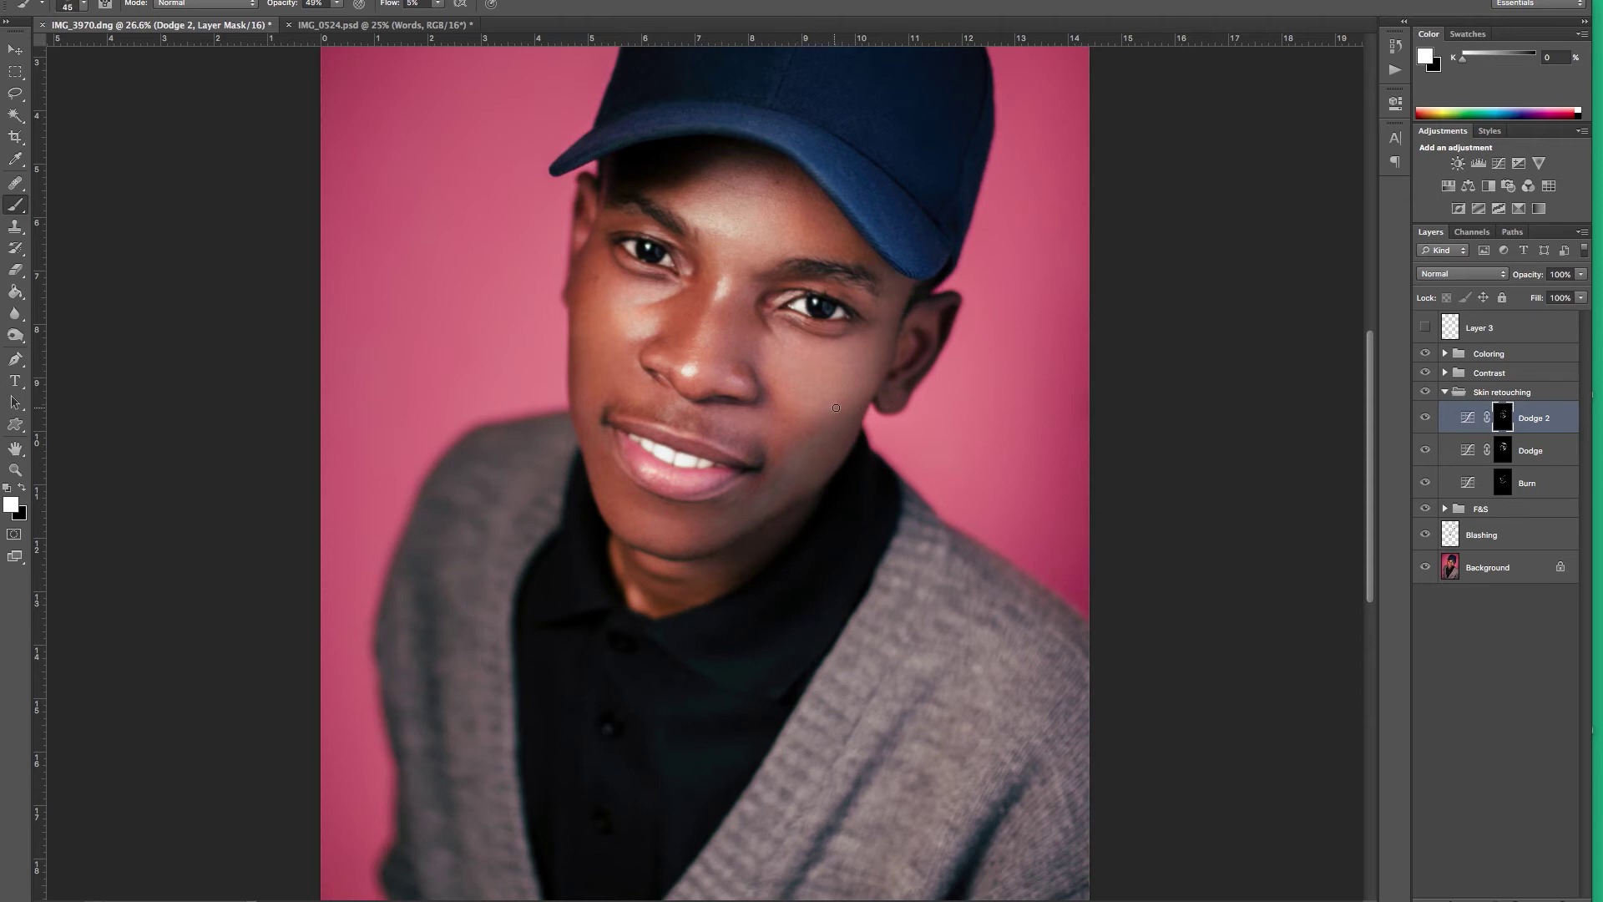
Rotate the view sideways and paint fine strokes on the Burn and Dodge 2 masks.
{"action": "left_click_drag", "start_coordinate": [836, 407], "coordinate": [641, 333]}
{"action": "scroll", "coordinate": [854, 619], "scroll_direction": "up", "scroll_amount": 3}
{"action": "key", "text": "alt+bracketleft"}
{"action": "key", "text": "alt+bracketleft"}
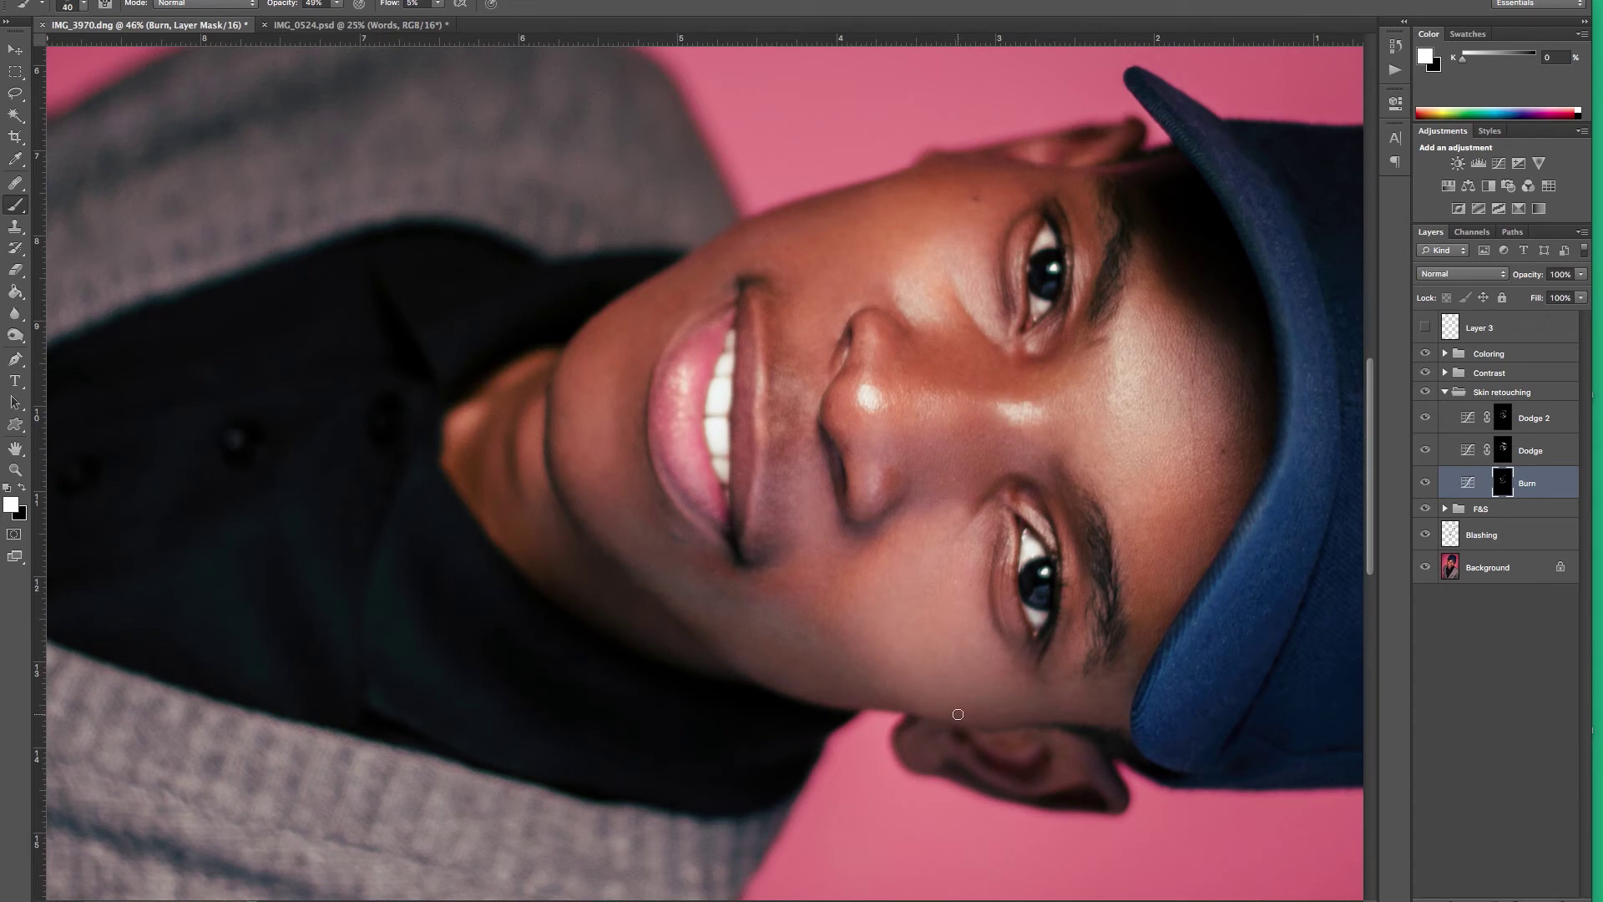
{"action": "key", "text": "alt+bracketright"}
{"action": "key", "text": "alt+bracketright"}
{"action": "scroll", "coordinate": [1191, 351], "scroll_direction": "up", "scroll_amount": 2}
{"action": "key", "text": "bracketleft"}
{"action": "key", "text": "bracketleft"}
{"action": "key", "text": "bracketleft"}
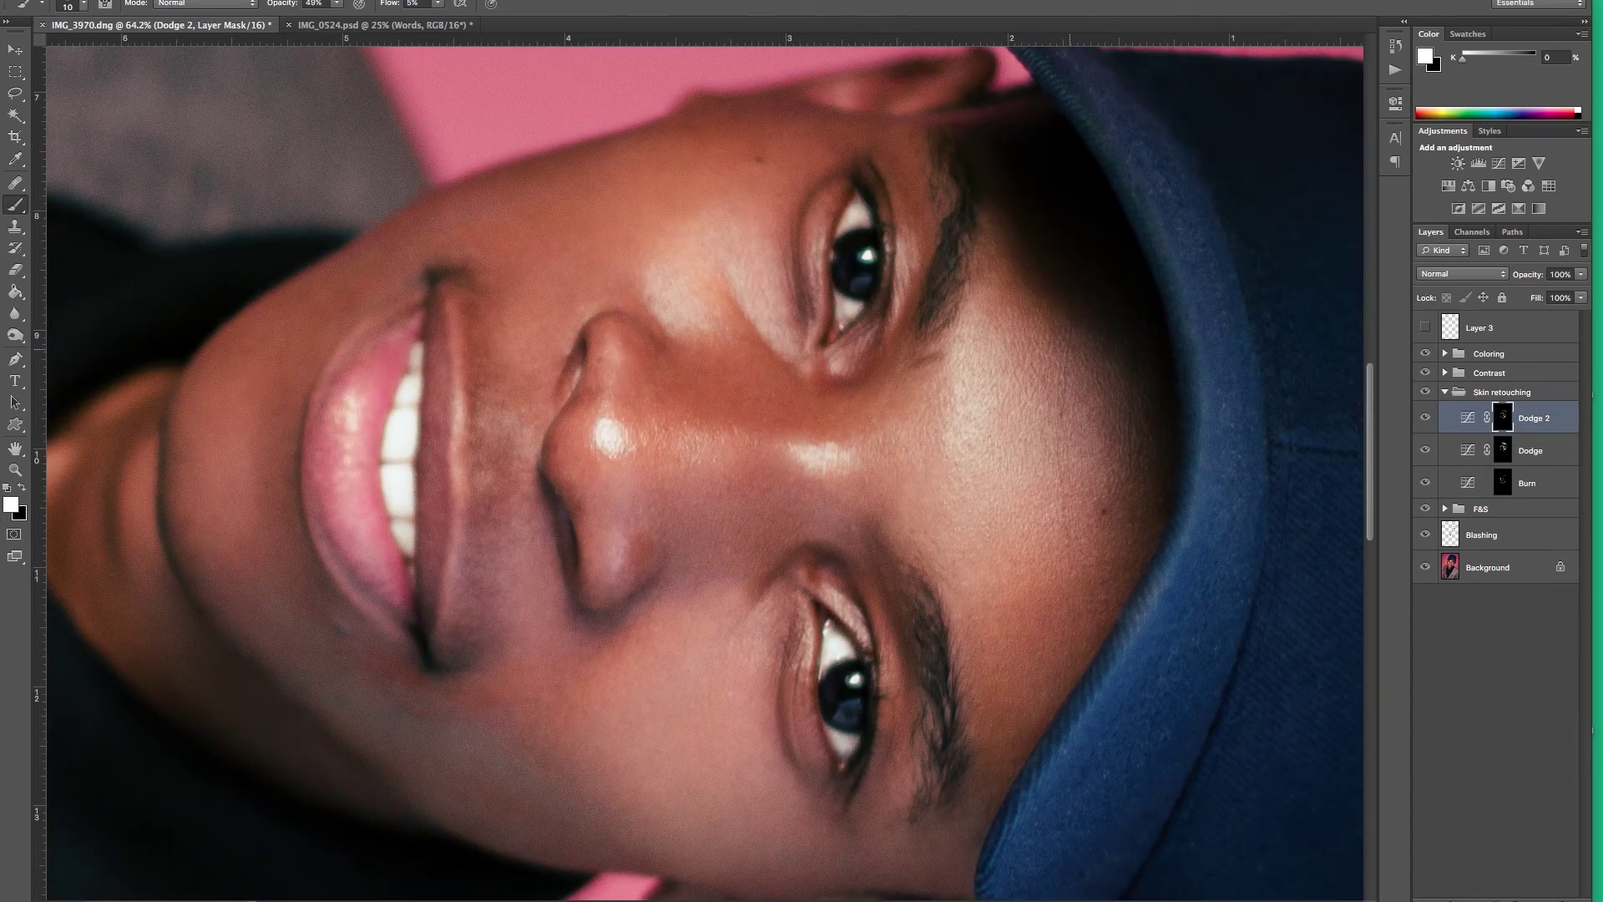
{"action": "scroll", "coordinate": [1024, 243], "scroll_direction": "up", "scroll_amount": 3}
Touch up the Dodge and Dodge 2 masks, then fit the face and rotate upright.
{"action": "key", "text": "alt+bracketleft"}
{"action": "key", "text": "bracketleft"}
{"action": "key", "text": "bracketleft"}
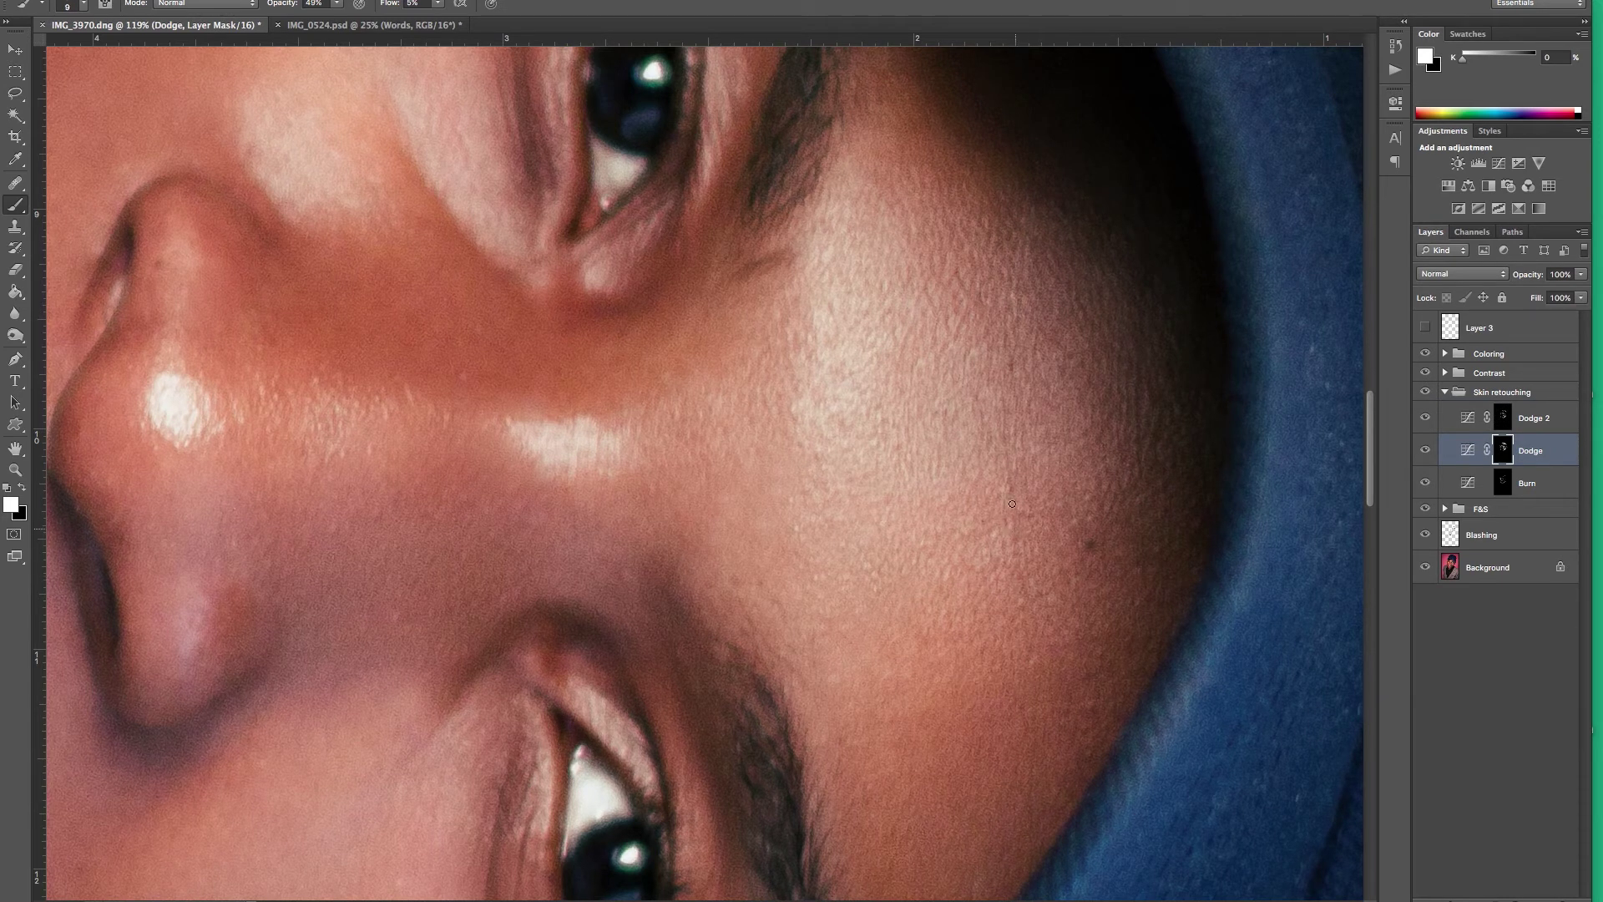
{"action": "key", "text": "alt+bracketright"}
{"action": "key", "text": "bracketleft"}
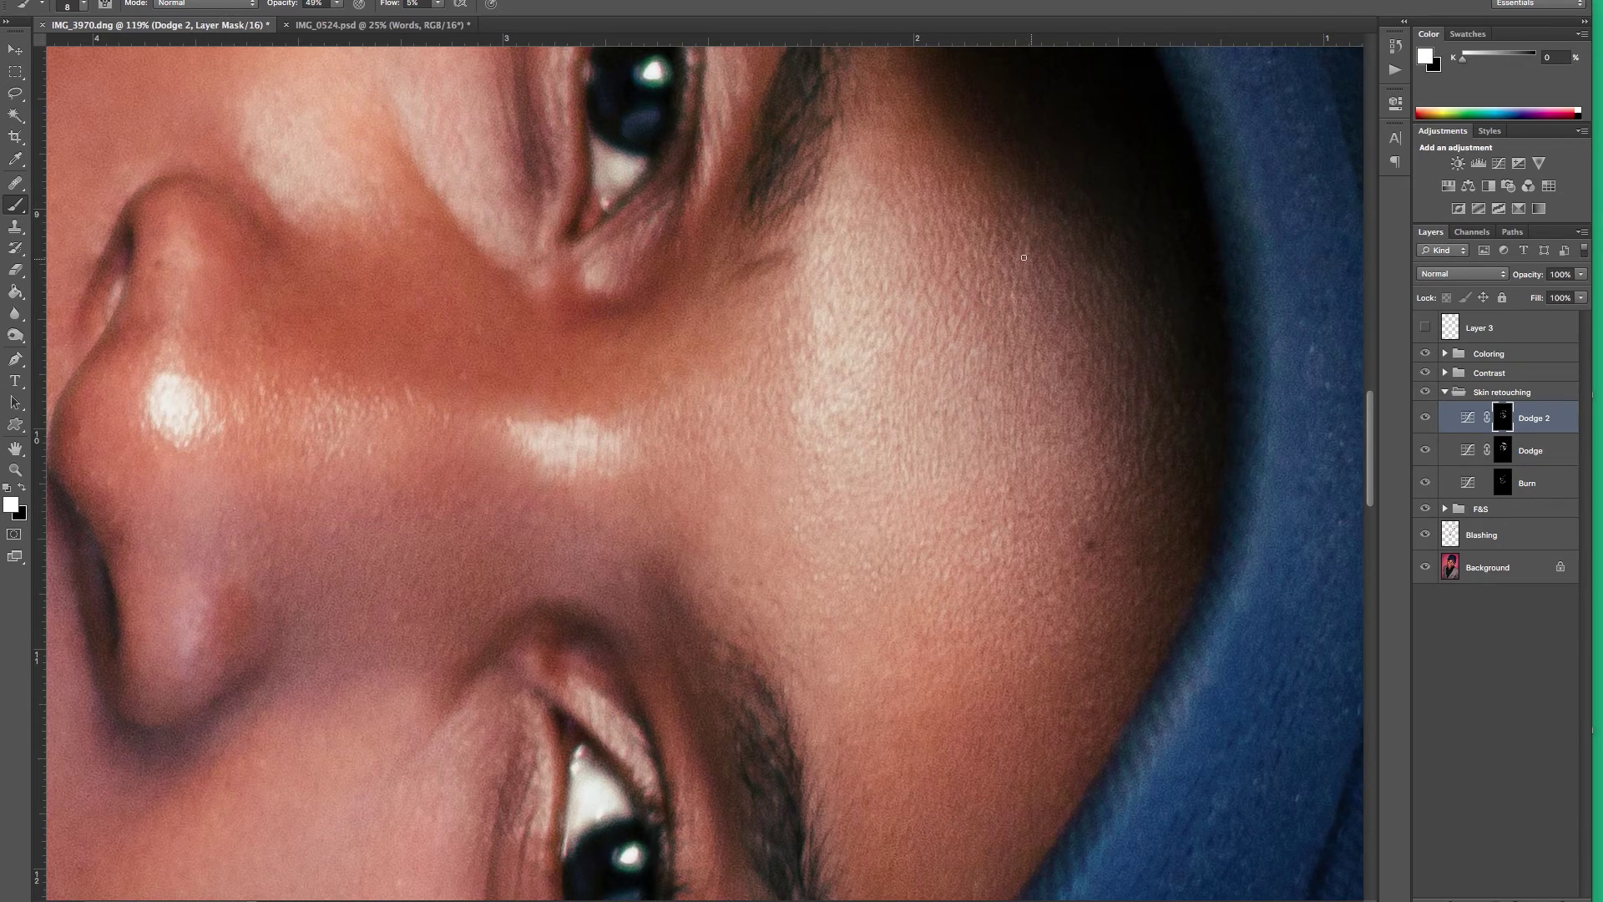
{"action": "key", "text": "ctrl+0"}
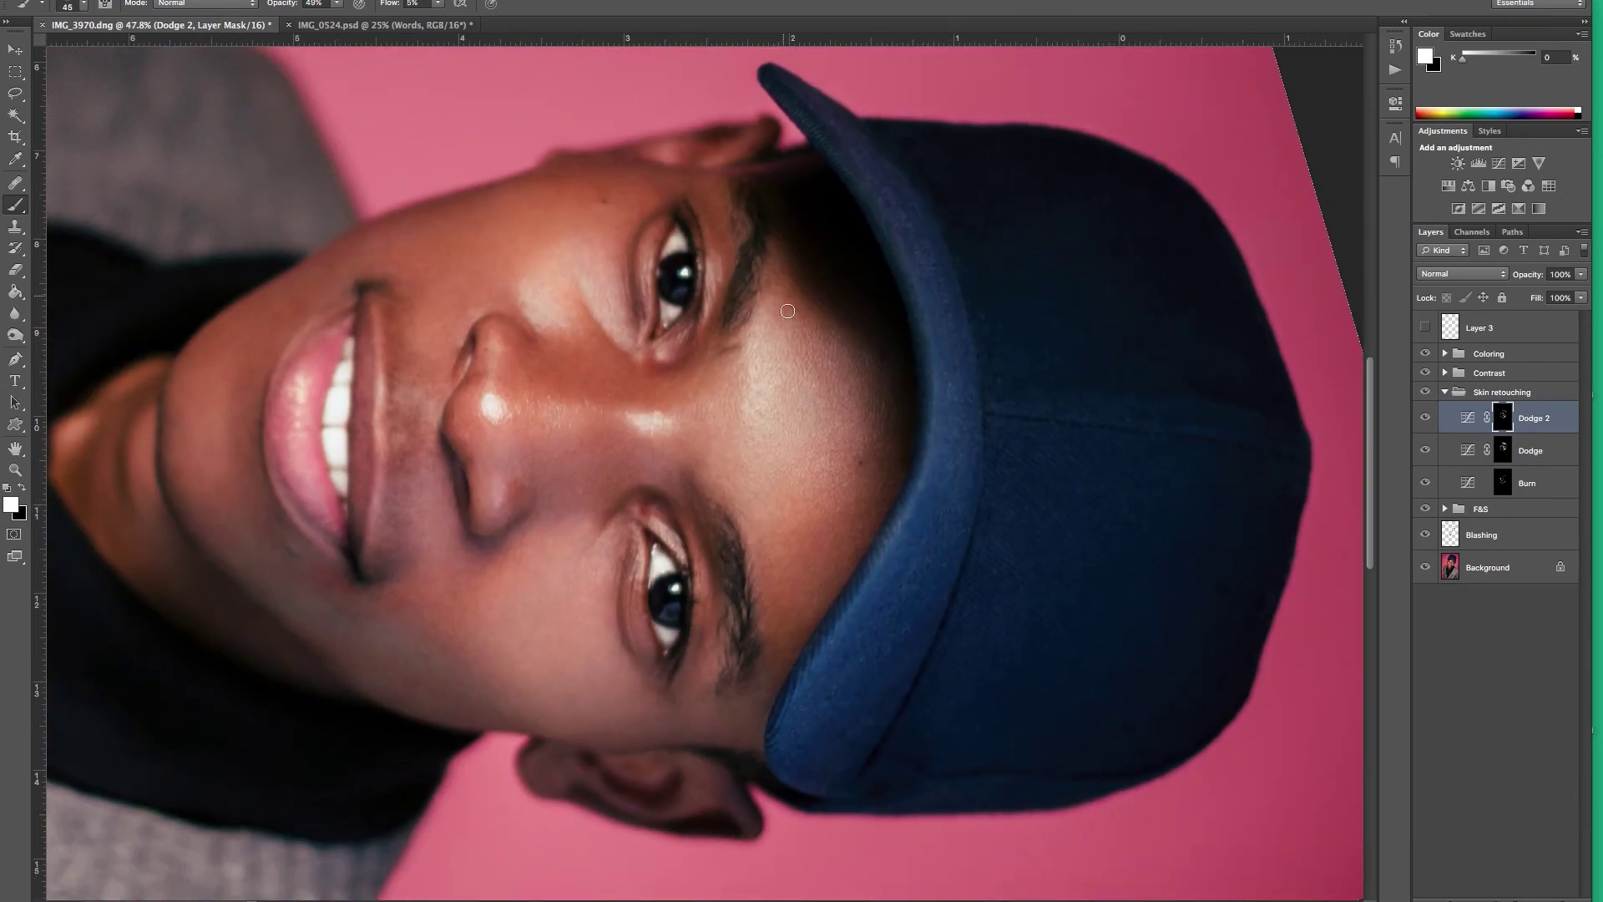
{"action": "left_click_drag", "start_coordinate": [806, 315], "coordinate": [462, 646]}
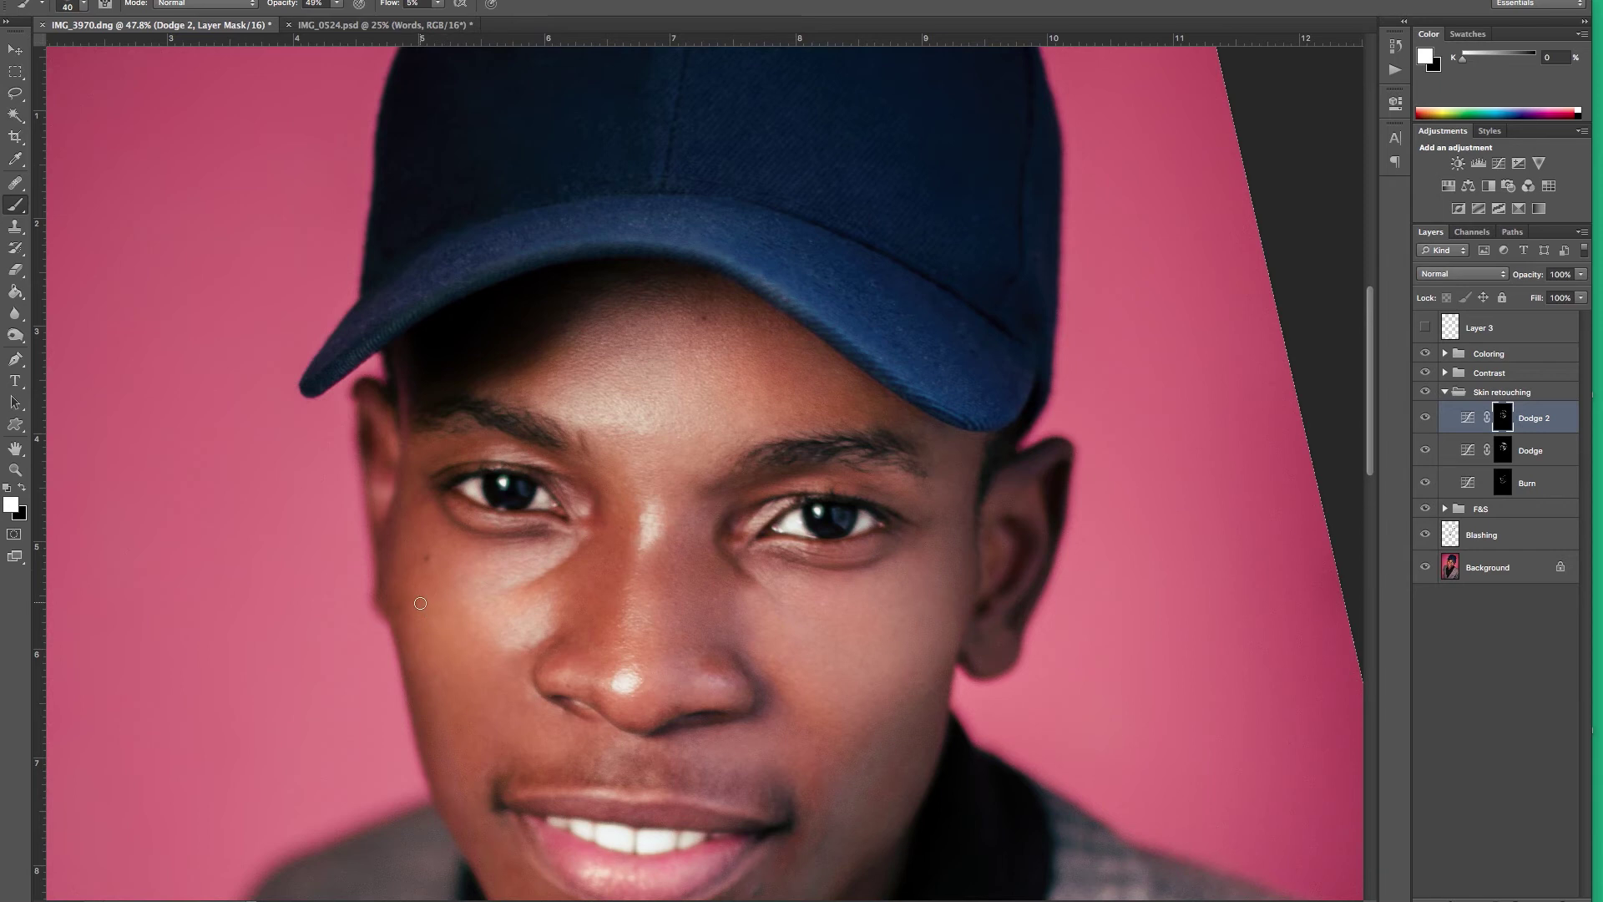
Alternate Burn and Dodge 2 strokes on the forehead and cheeks, cancelling an accidental crop.
{"action": "key", "text": "alt+bracketleft"}
{"action": "key", "text": "alt+bracketleft"}
{"action": "key", "text": "bracketleft"}
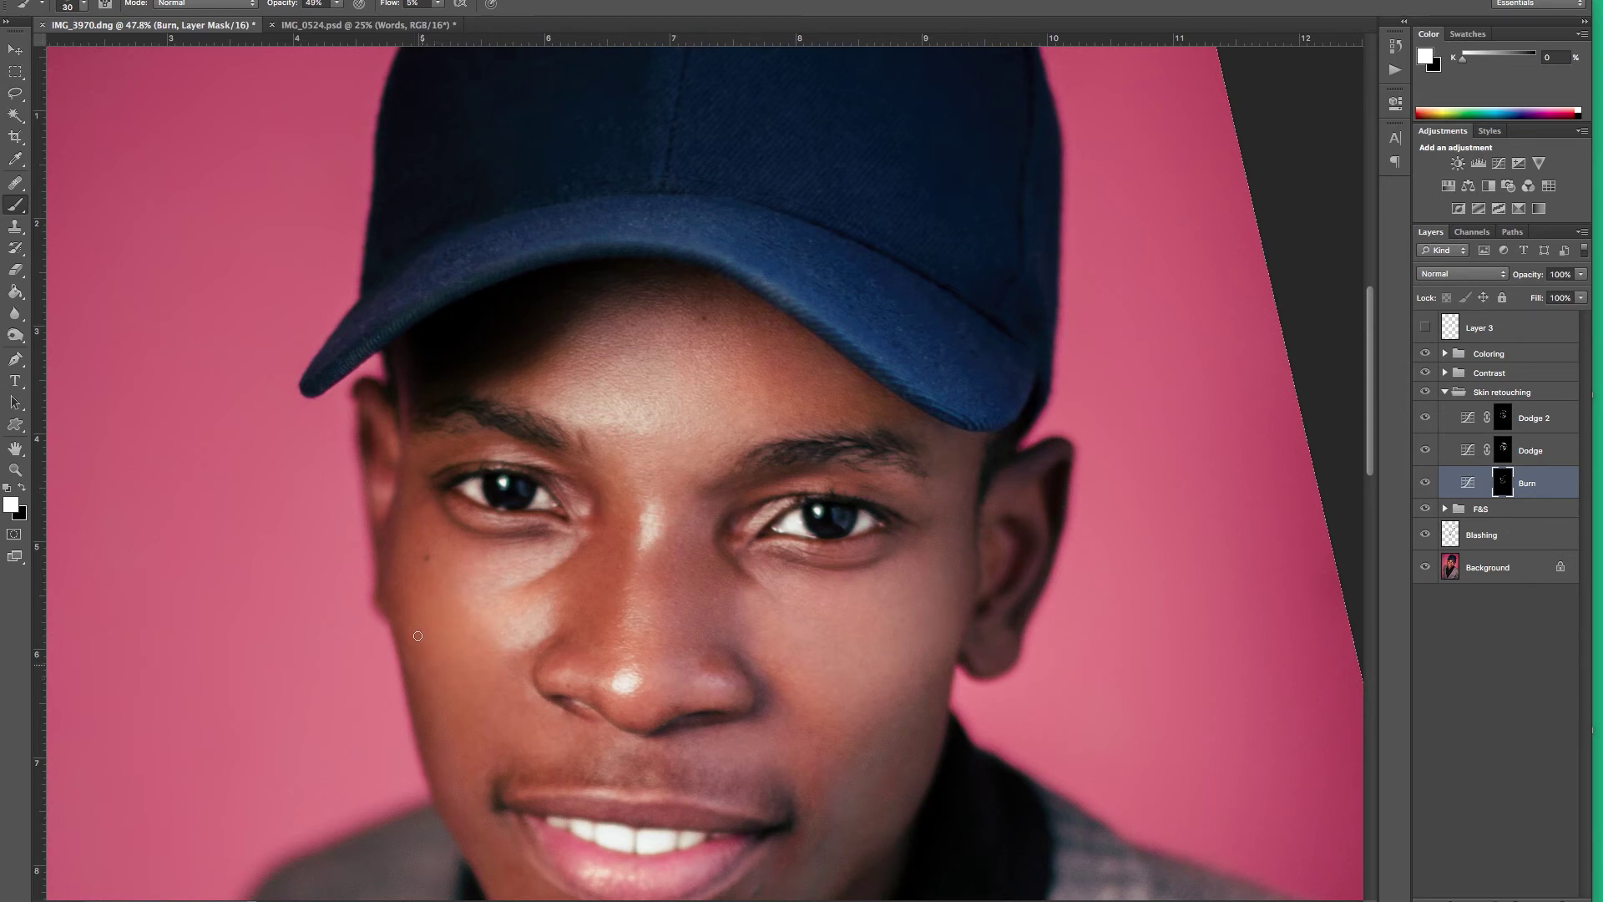
{"action": "key", "text": "alt+bracketright"}
{"action": "key", "text": "alt+bracketright"}
{"action": "key", "text": "bracketleft"}
{"action": "key", "text": "bracketleft"}
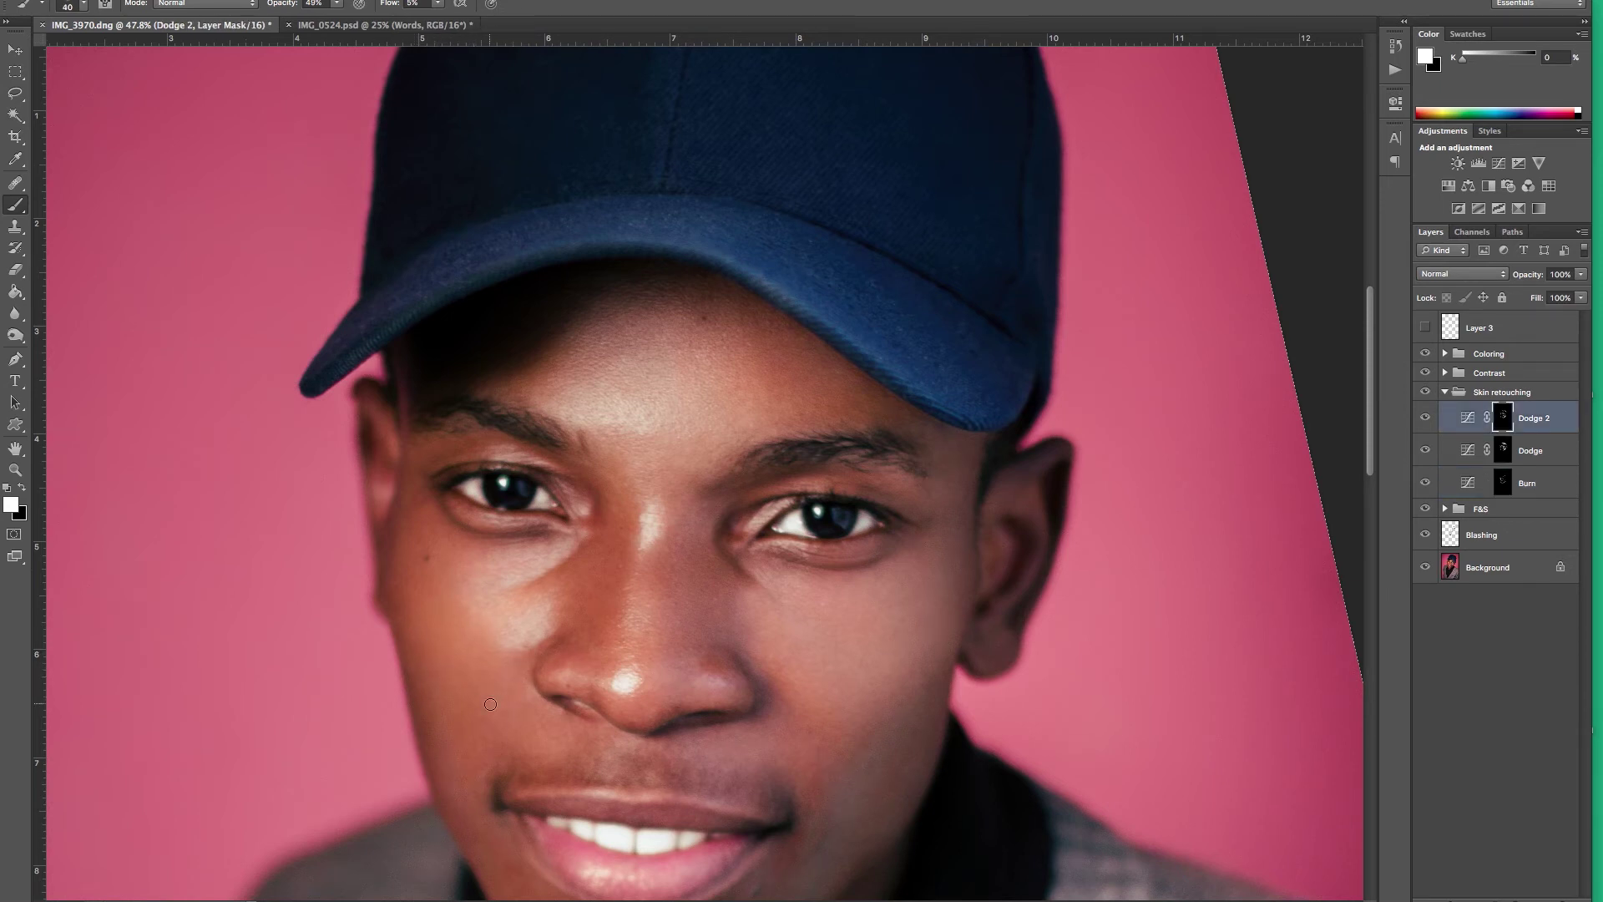
{"action": "key", "text": "alt+bracketleft"}
{"action": "key", "text": "alt+bracketleft"}
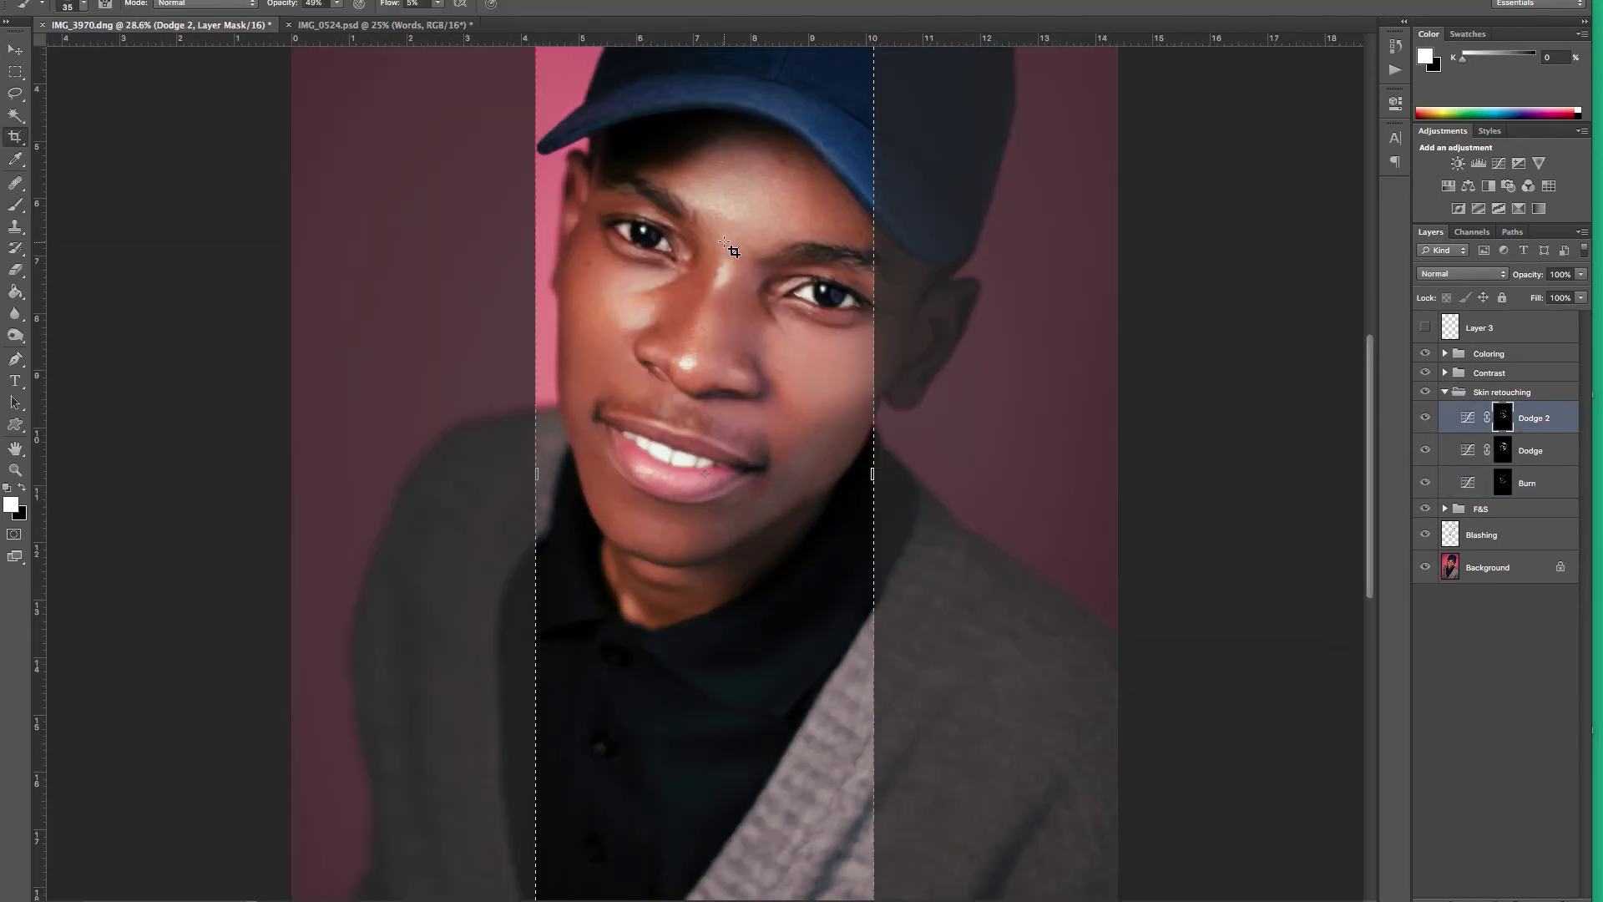
{"action": "key", "text": "Escape"}
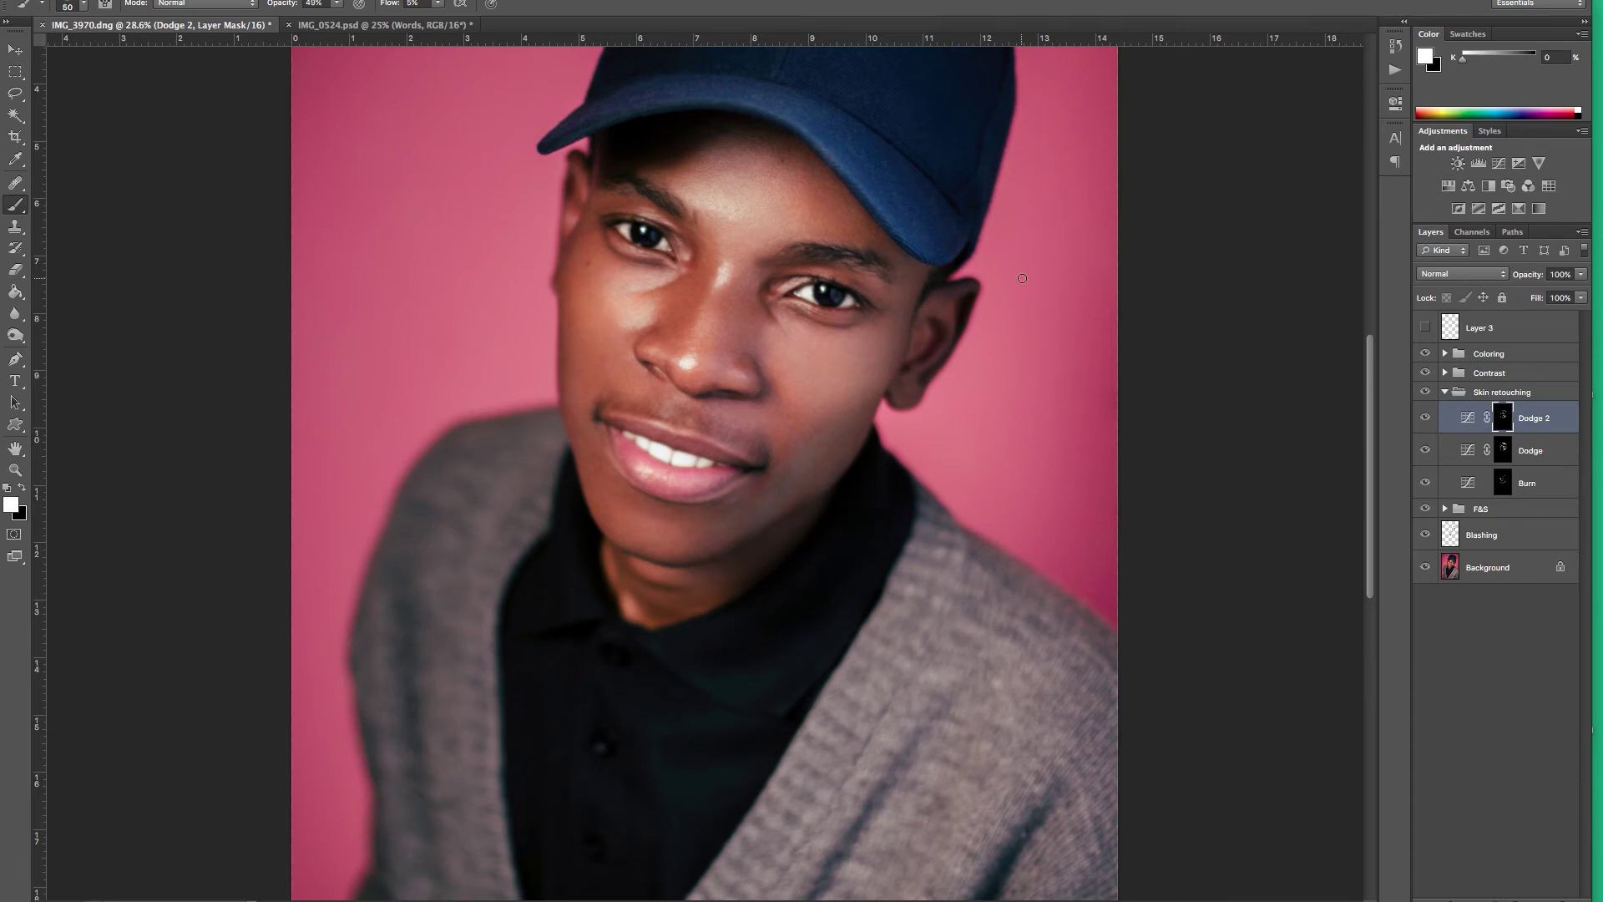
{"action": "left_click", "coordinate": [1503, 484]}
Even the chin's highlights and shadows with broad Dodge 2 and fine Burn strokes.
{"action": "key", "text": "bracketleft"}
{"action": "key", "text": "bracketleft"}
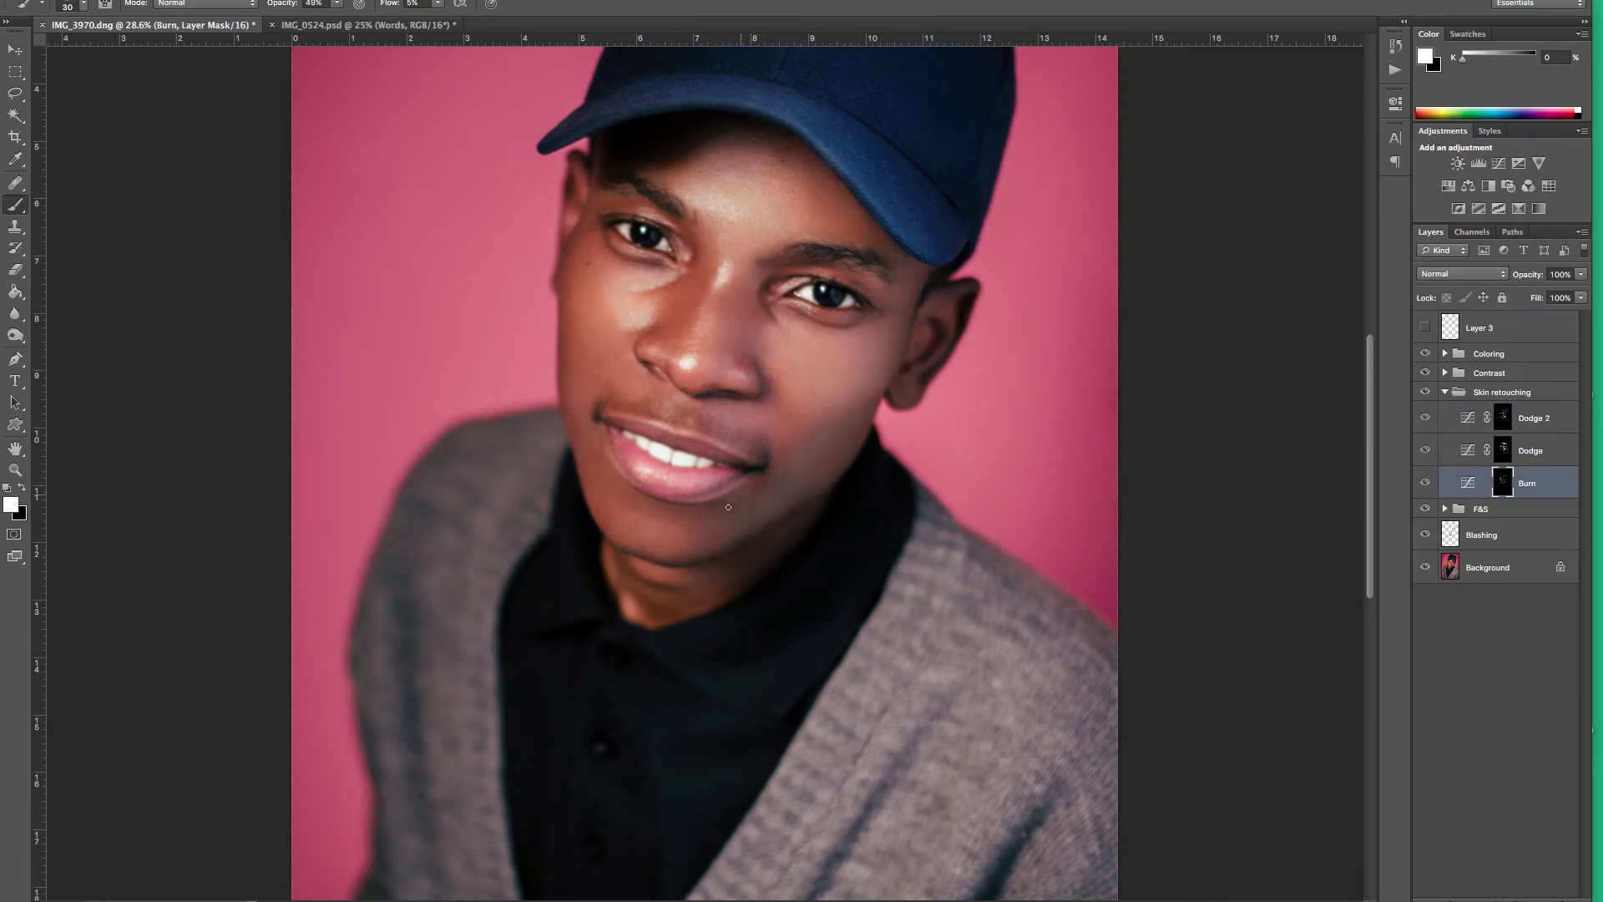
{"action": "scroll", "coordinate": [706, 476], "scroll_direction": "up", "scroll_amount": 3}
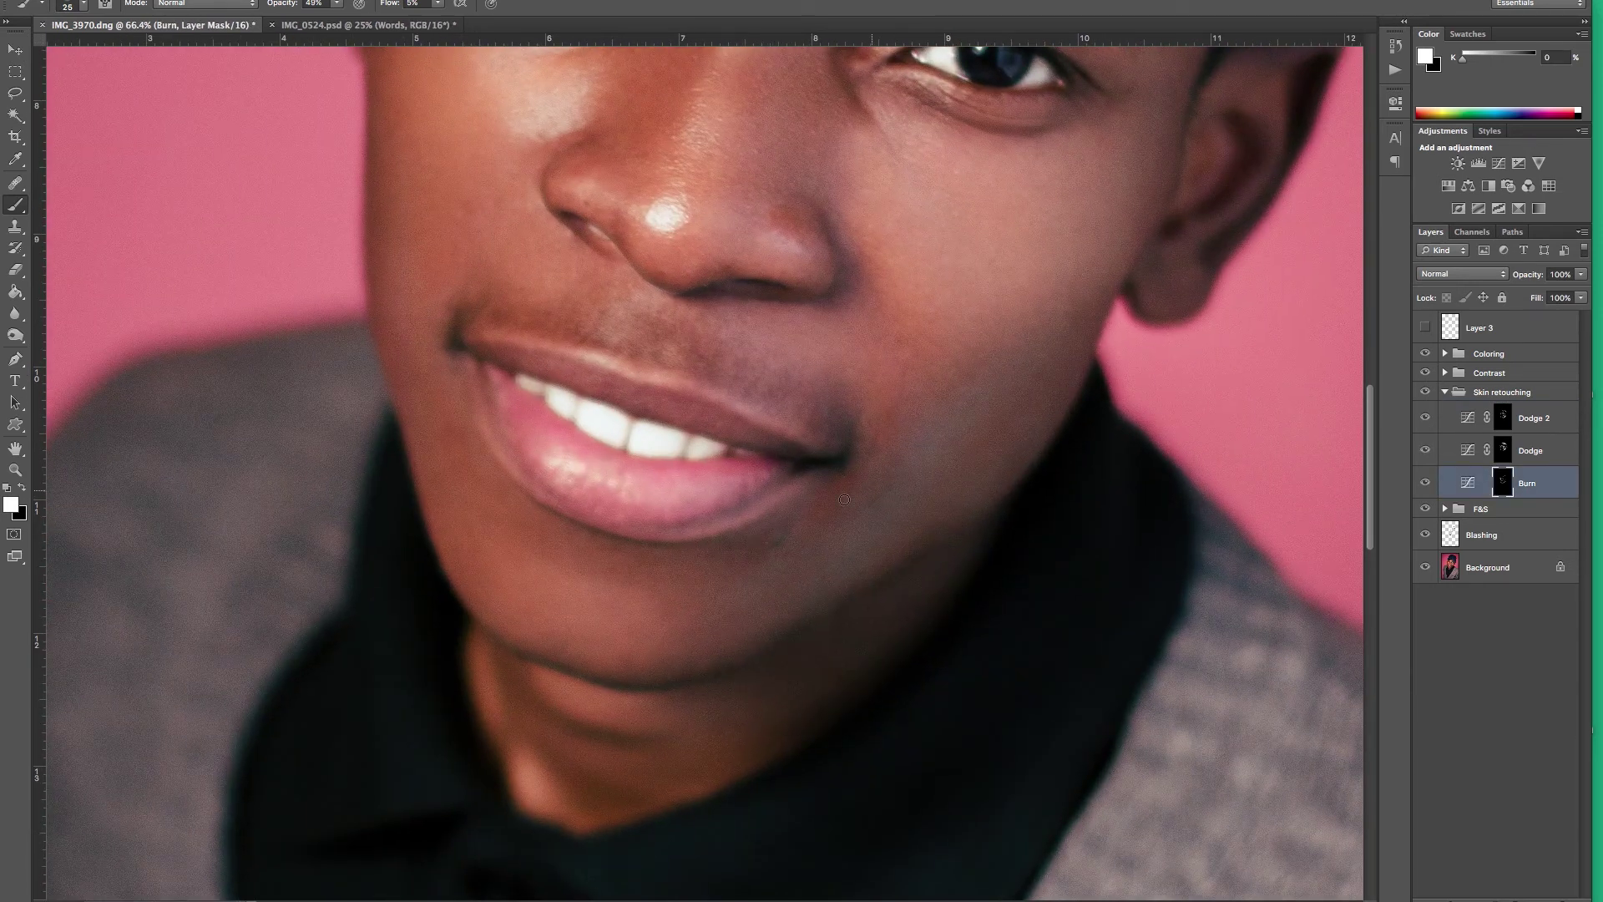
{"action": "scroll", "coordinate": [844, 500], "scroll_direction": "down", "scroll_amount": 5}
{"action": "scroll", "coordinate": [752, 334], "scroll_direction": "up", "scroll_amount": 2}
{"action": "key", "text": "alt+bracketright"}
{"action": "key", "text": "alt+bracketright"}
{"action": "key", "text": "bracketright"}
{"action": "key", "text": "bracketright"}
{"action": "key", "text": "bracketright"}
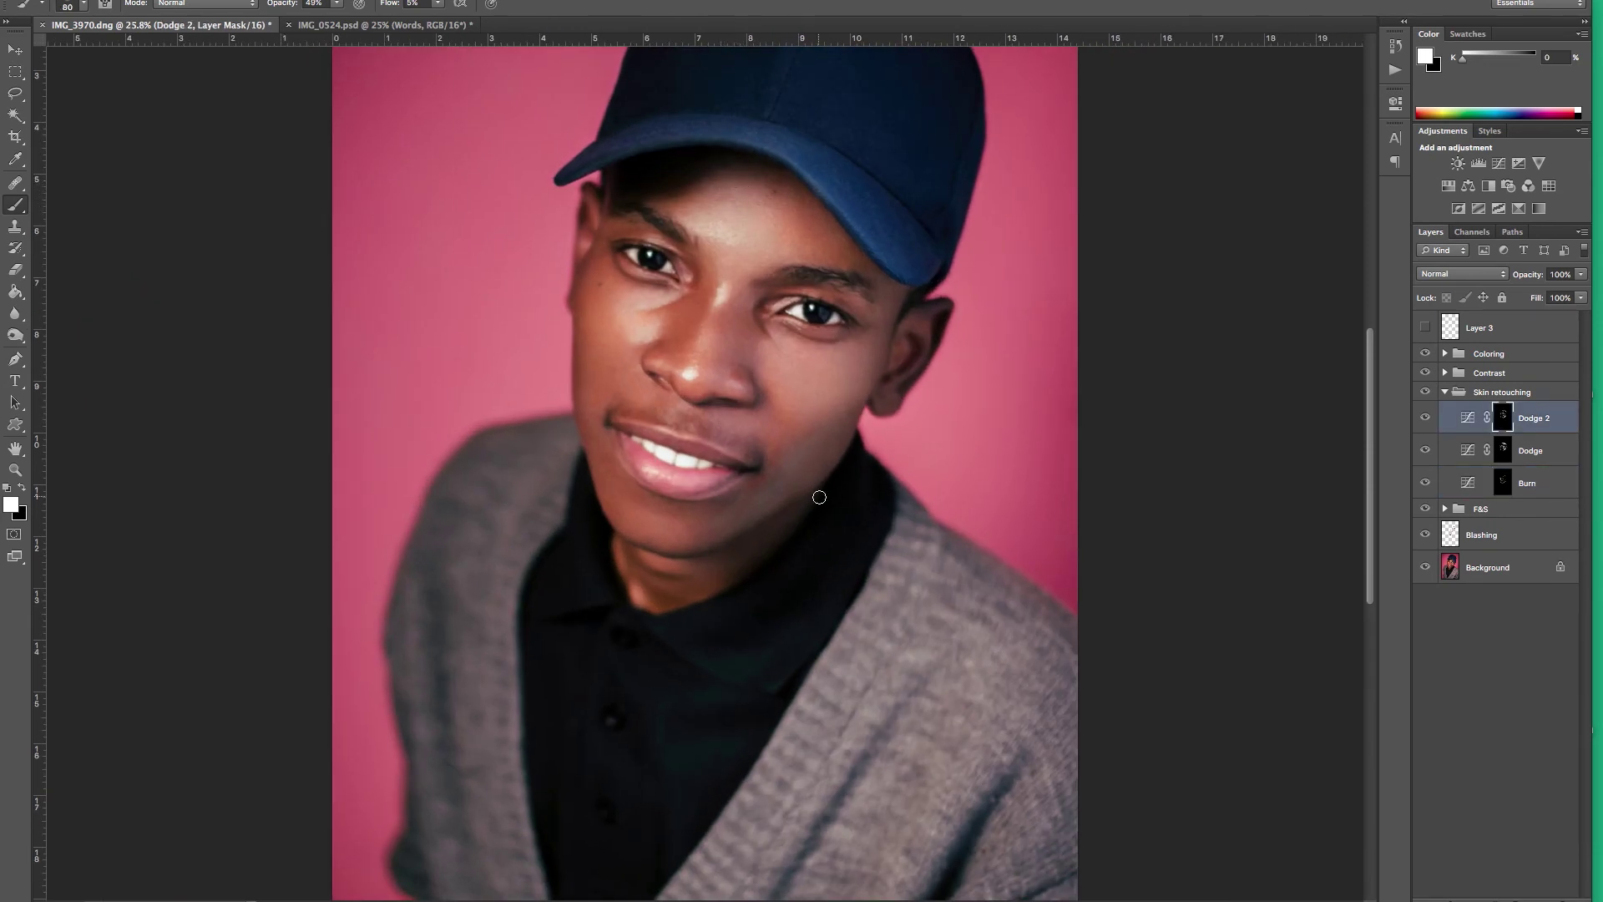
{"action": "key", "text": "alt+bracketleft"}
{"action": "key", "text": "alt+bracketleft"}
{"action": "key", "text": "bracketleft"}
{"action": "key", "text": "bracketleft"}
{"action": "key", "text": "bracketleft"}
{"action": "key", "text": "alt+bracketright"}
{"action": "key", "text": "alt+bracketright"}
Set the new layer to Color blend mode and rename it 'Lips coloring'.
{"action": "left_click", "coordinate": [1426, 392]}
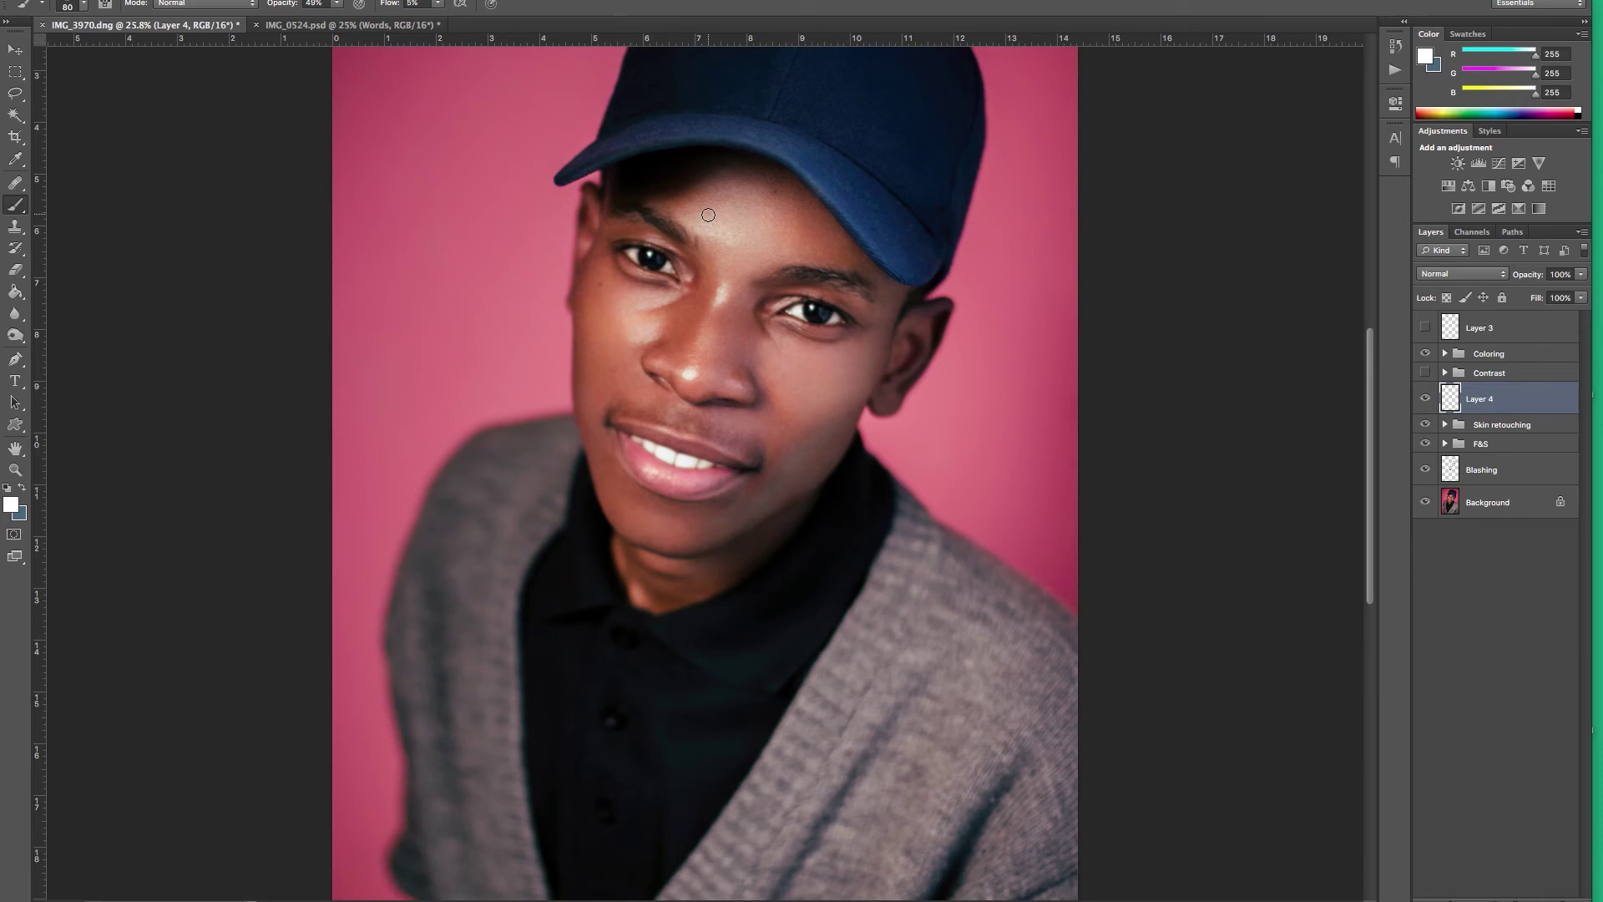
{"action": "scroll", "coordinate": [705, 461], "scroll_direction": "up", "scroll_amount": 5}
{"action": "left_click", "coordinate": [1461, 273]}
{"action": "left_click", "coordinate": [1453, 600]}
{"action": "double_click", "coordinate": [1480, 398]}
{"action": "type", "text": "Lips"}
{"action": "key", "text": "Return"}
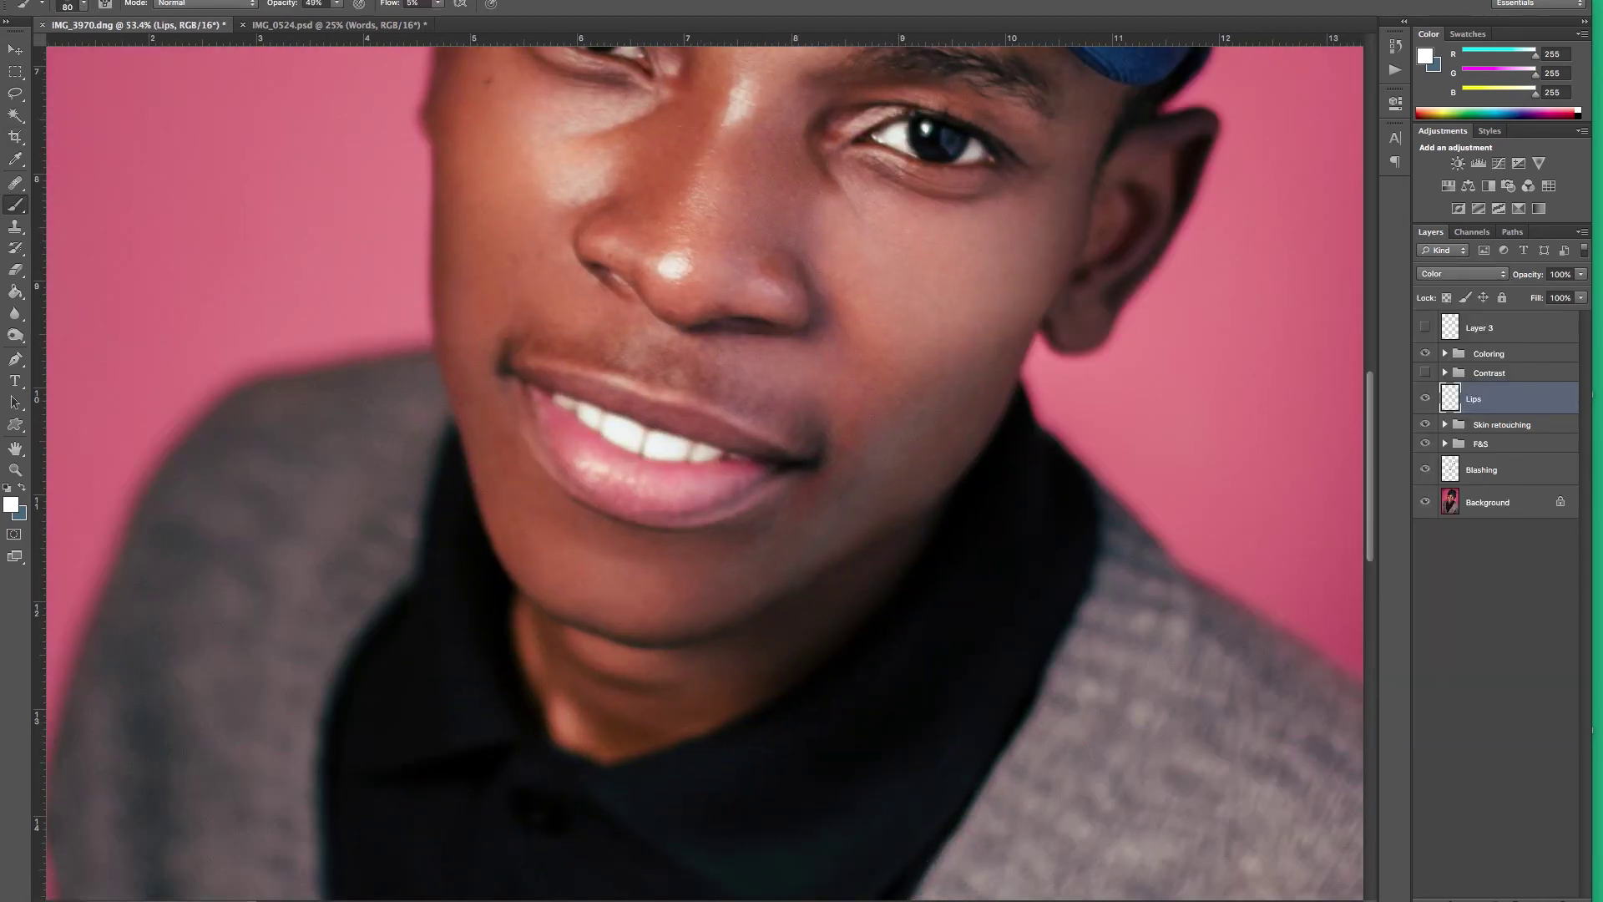
{"action": "type", "text": " coloring"}
{"action": "key", "text": "Return"}
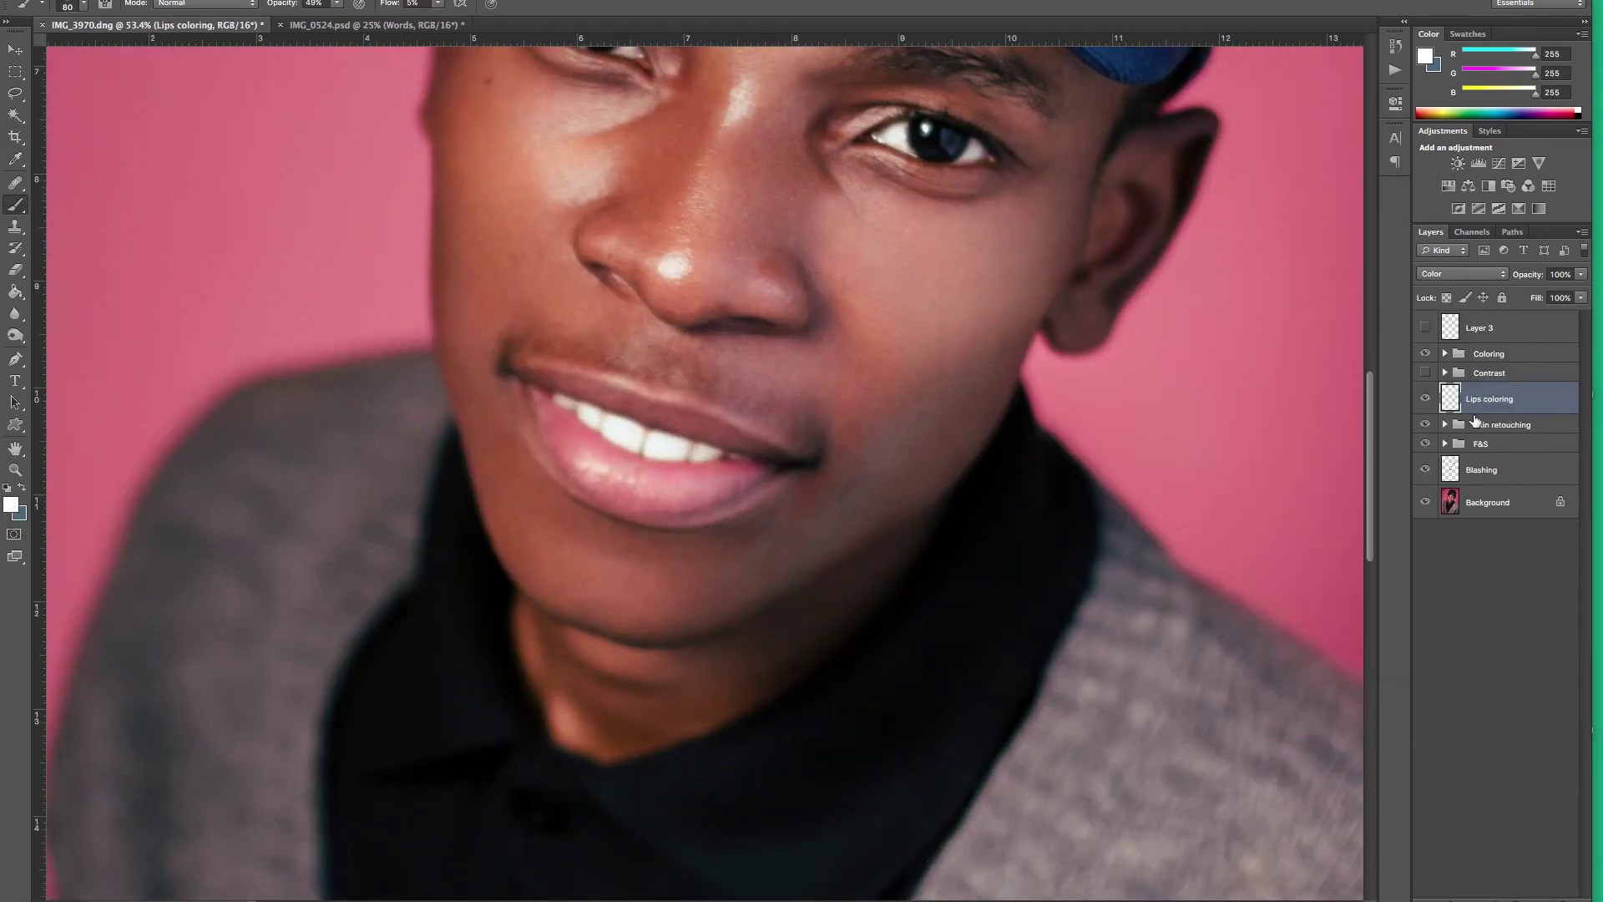
Choose a brownish red foreground colour and a smaller brush for the lips.
{"action": "left_click", "coordinate": [12, 504]}
{"action": "left_click", "coordinate": [558, 439]}
{"action": "key", "text": "Return"}
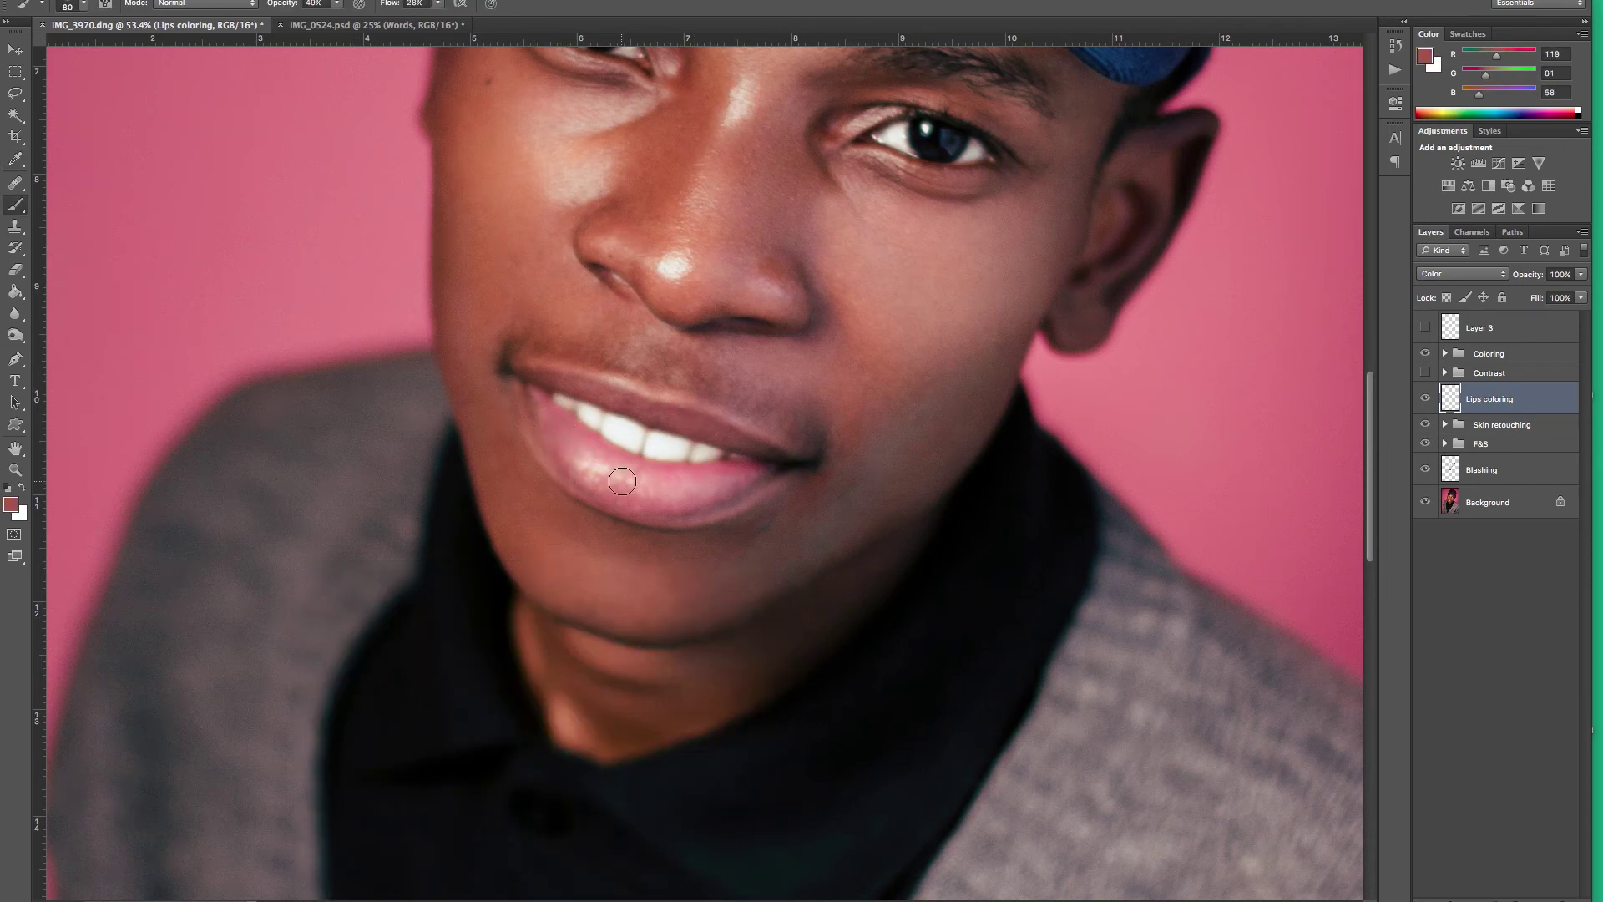
{"action": "key", "text": "bracketleft"}
{"action": "key", "text": "bracketleft"}
{"action": "key", "text": "bracketleft"}
Set Blend If Underlying white to 164, clip Curves 1, and fill its mask black.
{"action": "double_click", "coordinate": [1567, 400]}
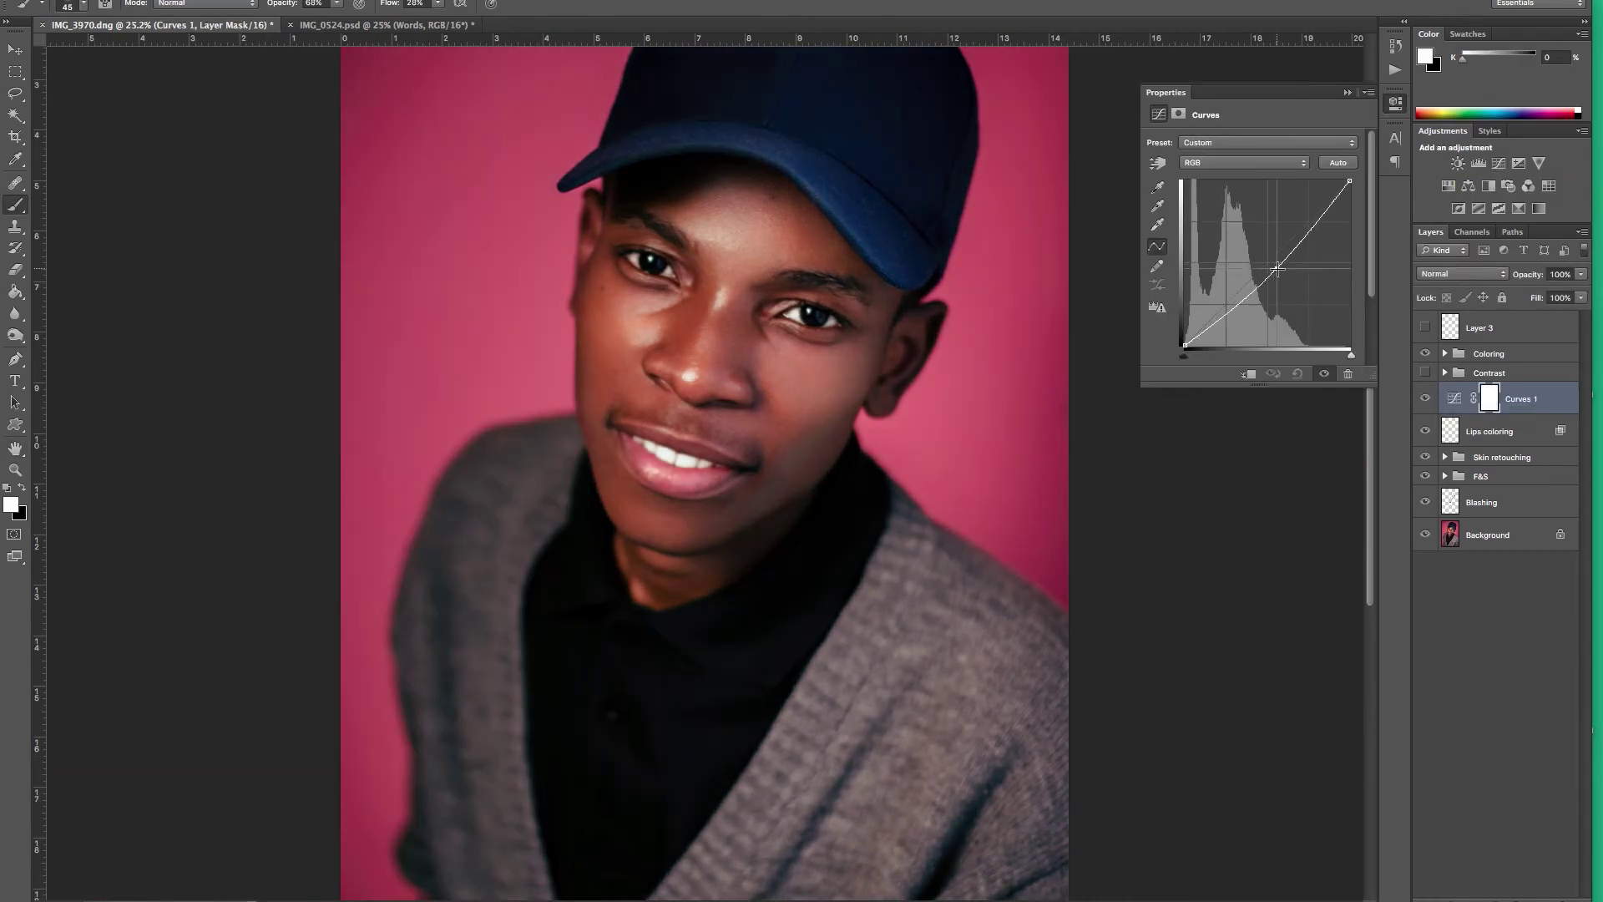
{"action": "left_click", "coordinate": [1449, 425], "text": "alt"}
{"action": "key", "text": "ctrl+d"}
{"action": "key", "text": "ctrl+i"}
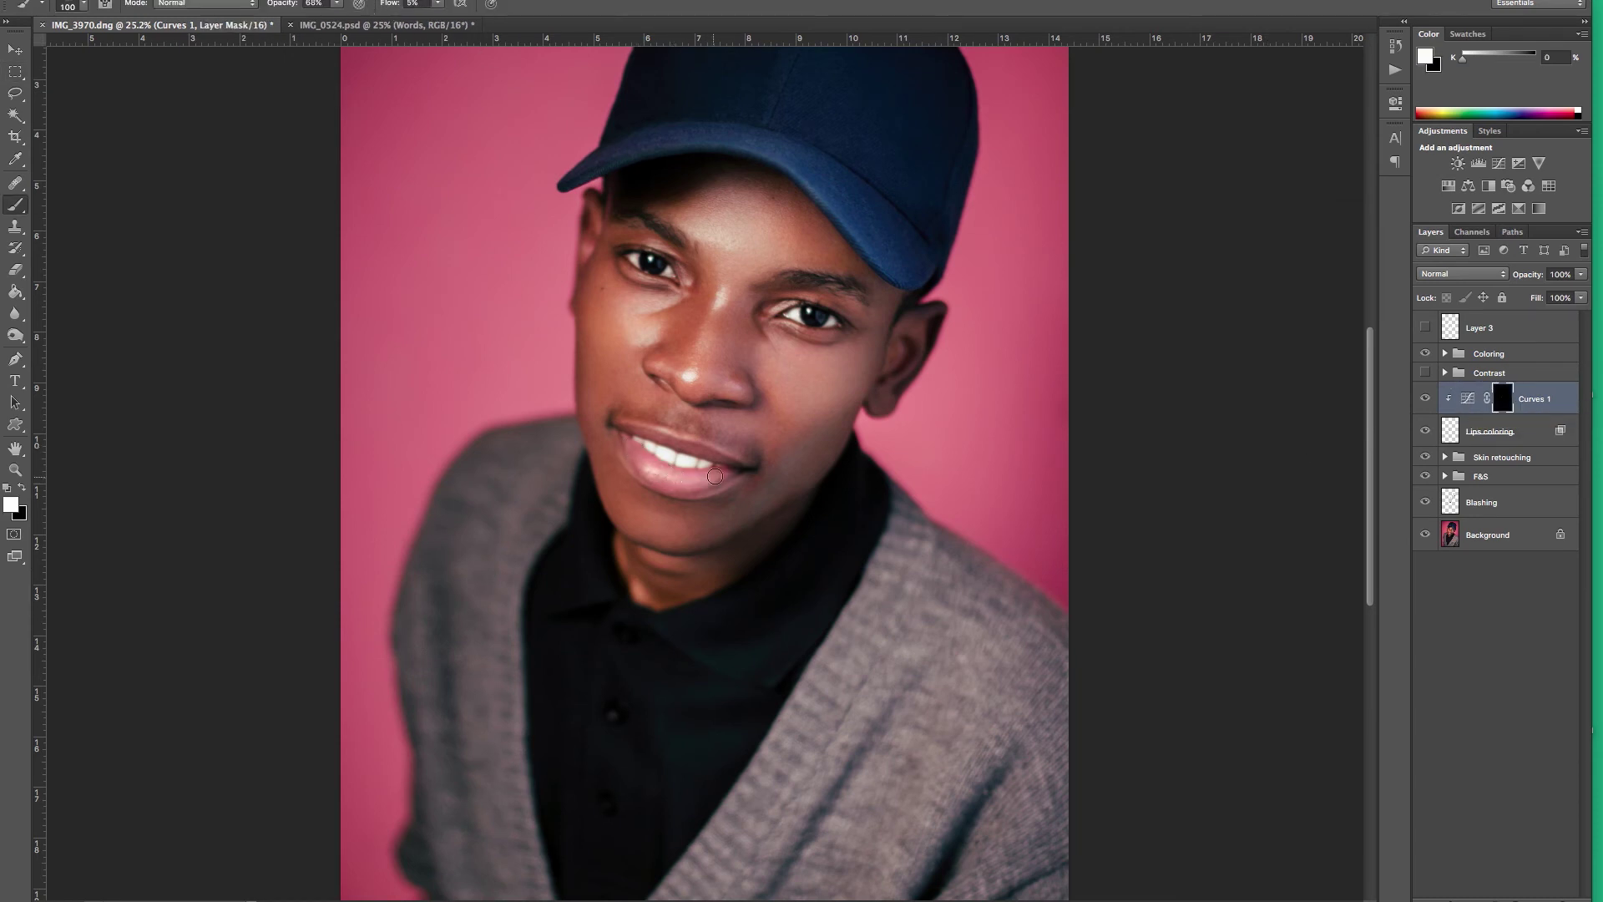
Target the Burn mask inside Skin retouching, then collapse the group and select the Curves 1 mask.
{"action": "scroll", "coordinate": [543, 426], "scroll_direction": "up", "scroll_amount": 5}
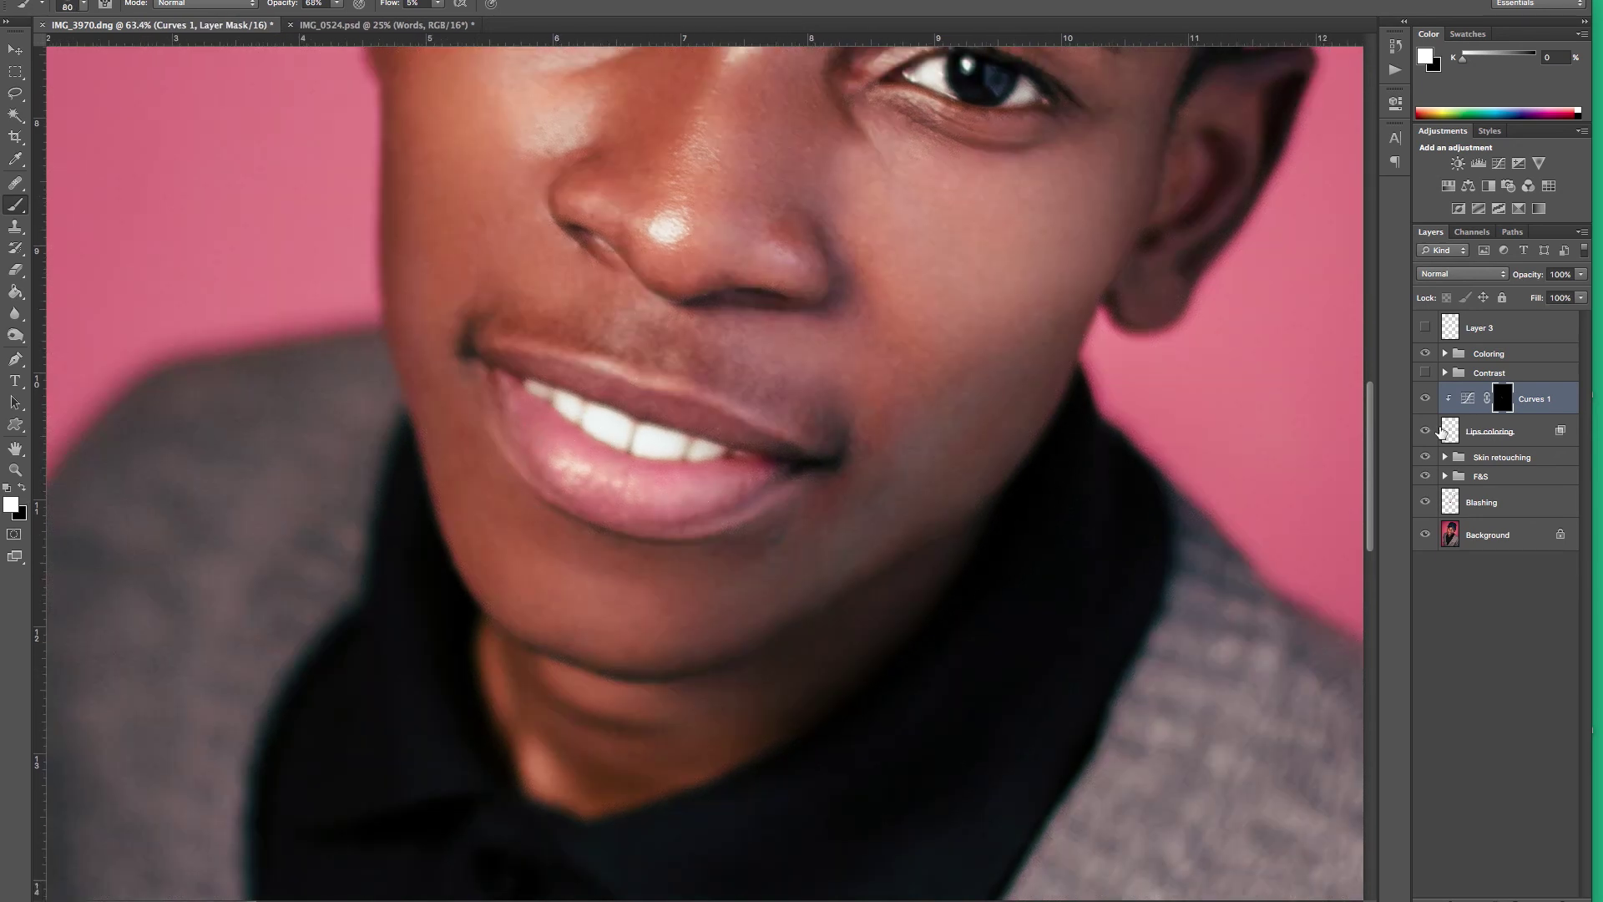
{"action": "left_click", "coordinate": [1445, 457]}
{"action": "left_click", "coordinate": [1503, 548]}
{"action": "key", "text": "bracketleft"}
{"action": "key", "text": "bracketleft"}
{"action": "key", "text": "bracketleft"}
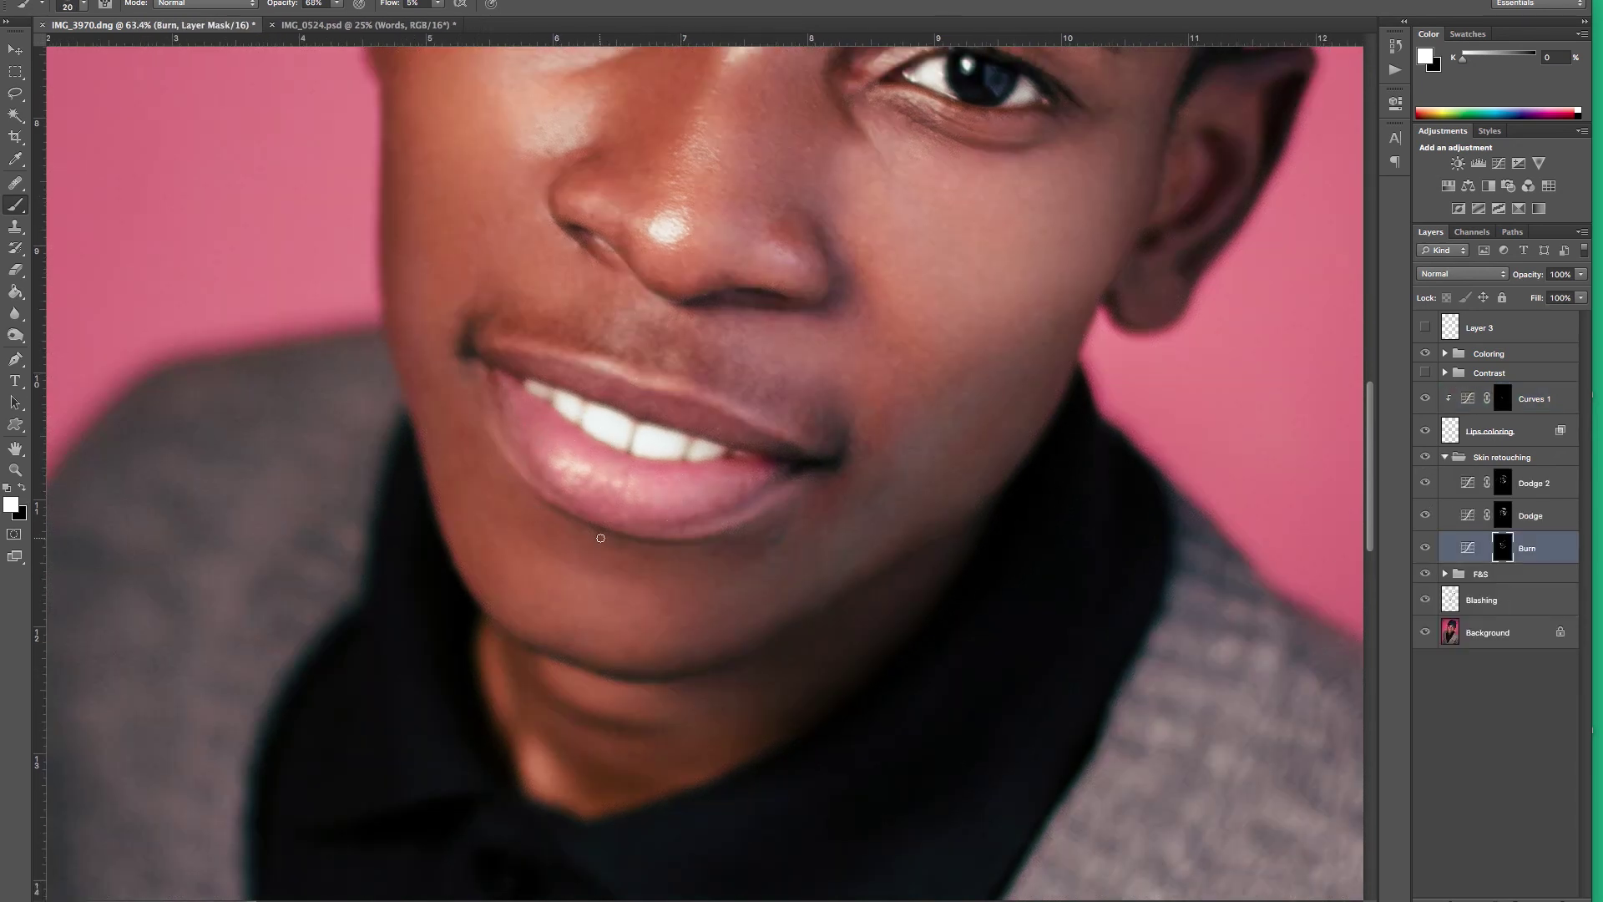
{"action": "left_click", "coordinate": [1445, 457]}
{"action": "left_click", "coordinate": [1425, 403]}
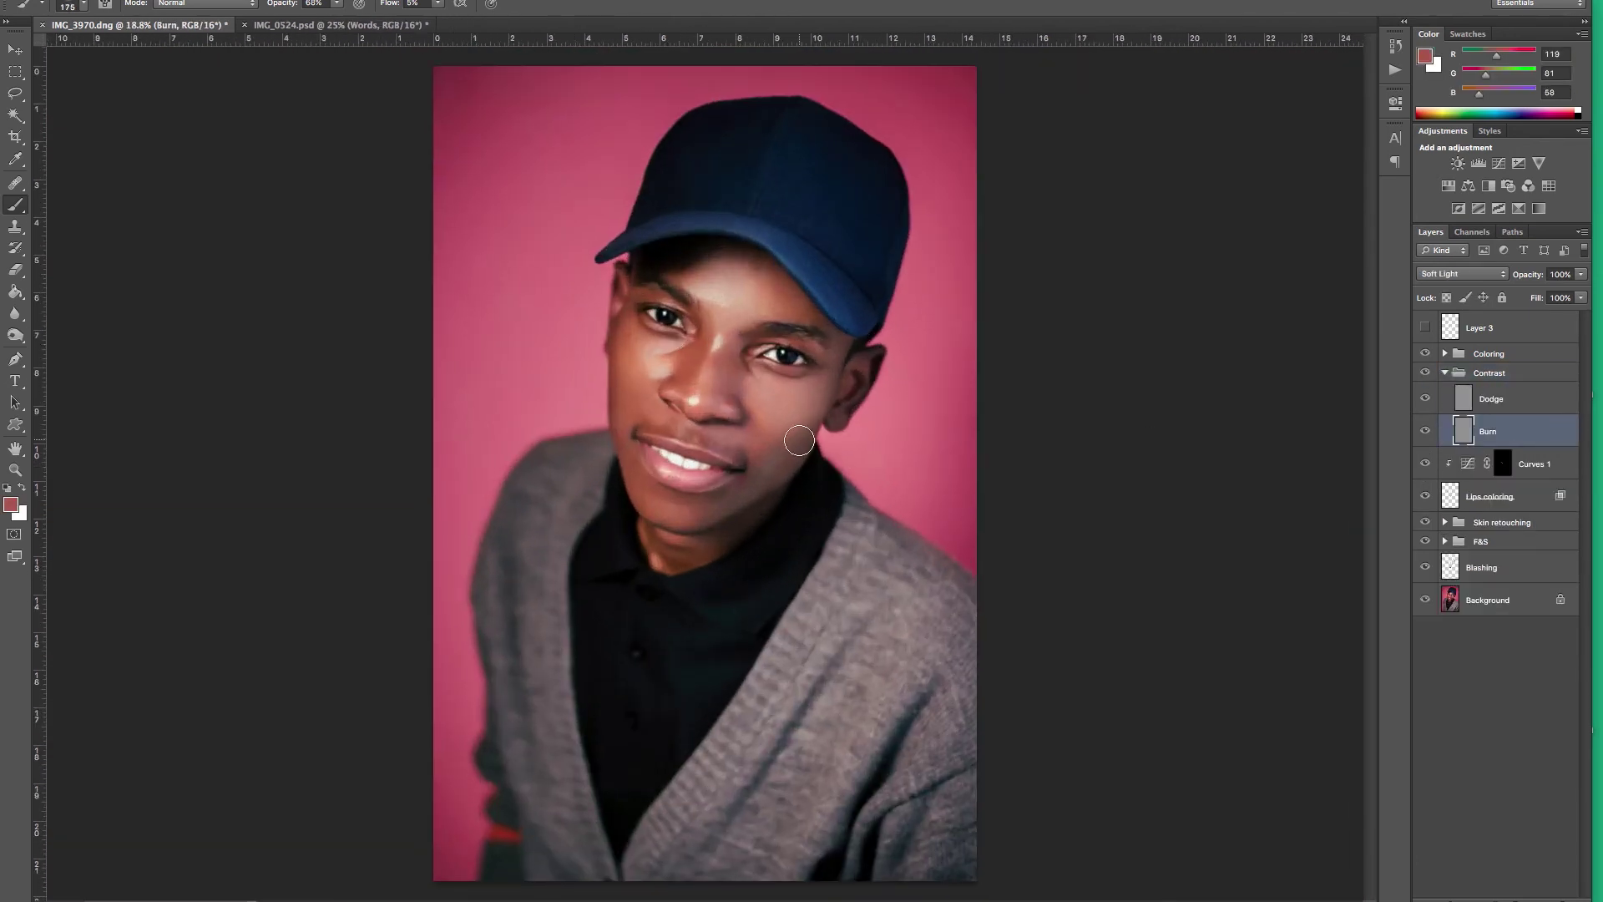
Burn the face shadows on the Soft Light Burn layer, shrinking the brush from 400 to 100.
{"action": "key", "text": "o"}
{"action": "scroll", "coordinate": [848, 418], "scroll_direction": "up", "scroll_amount": 3}
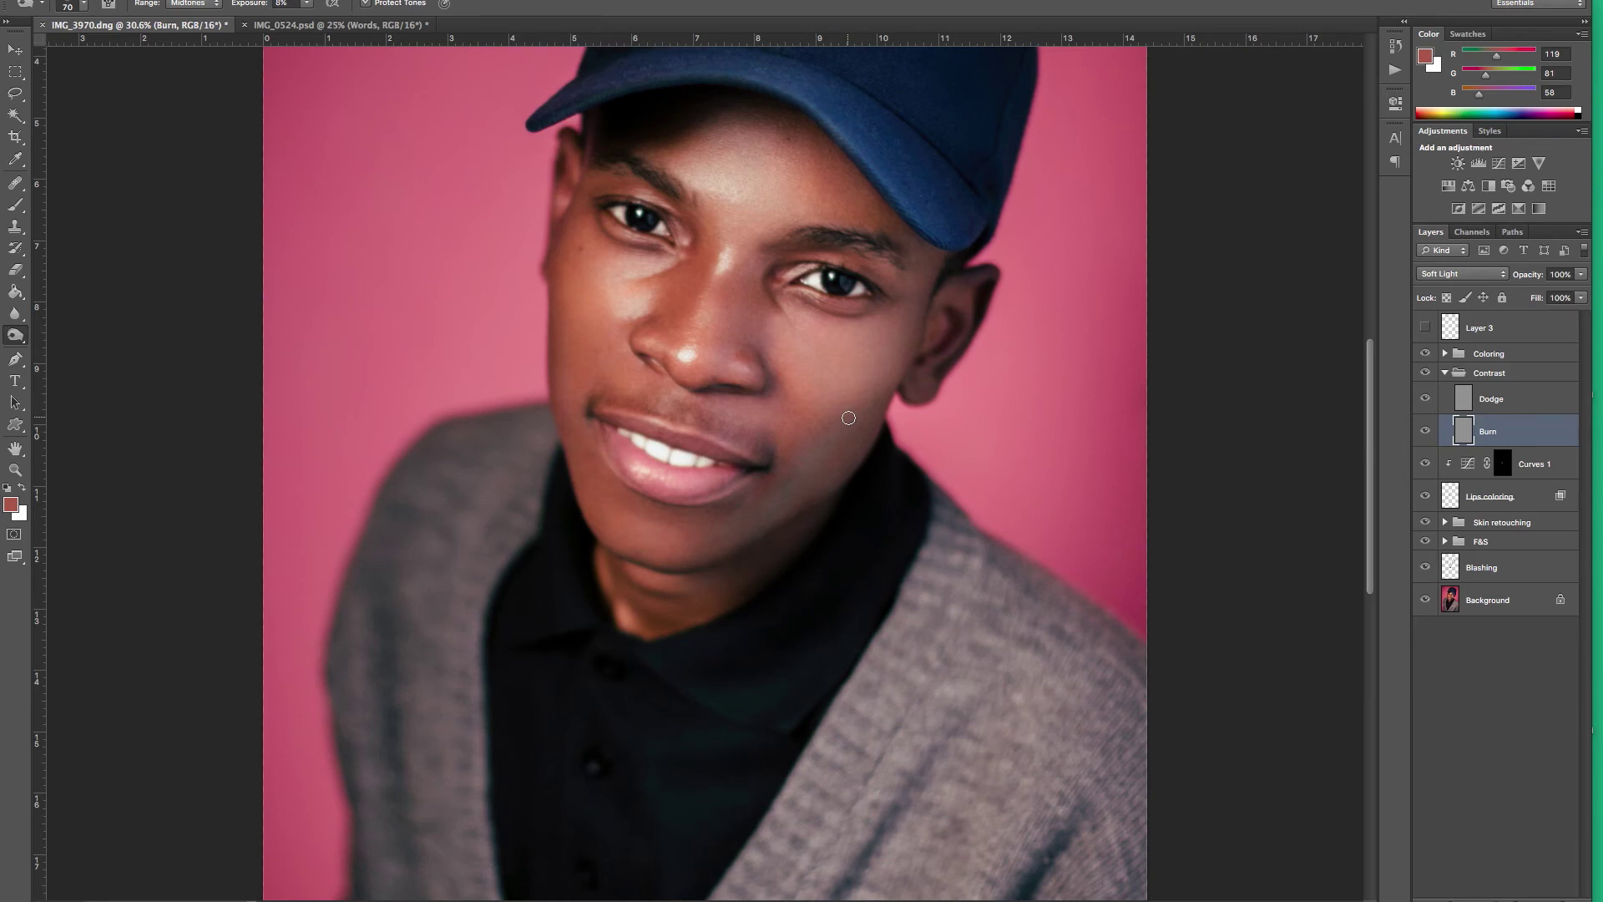
{"action": "key", "text": "bracketright"}
{"action": "key", "text": "bracketright"}
{"action": "key", "text": "bracketright"}
{"action": "key", "text": "bracketright"}
{"action": "key", "text": "bracketright"}
{"action": "key", "text": "bracketright"}
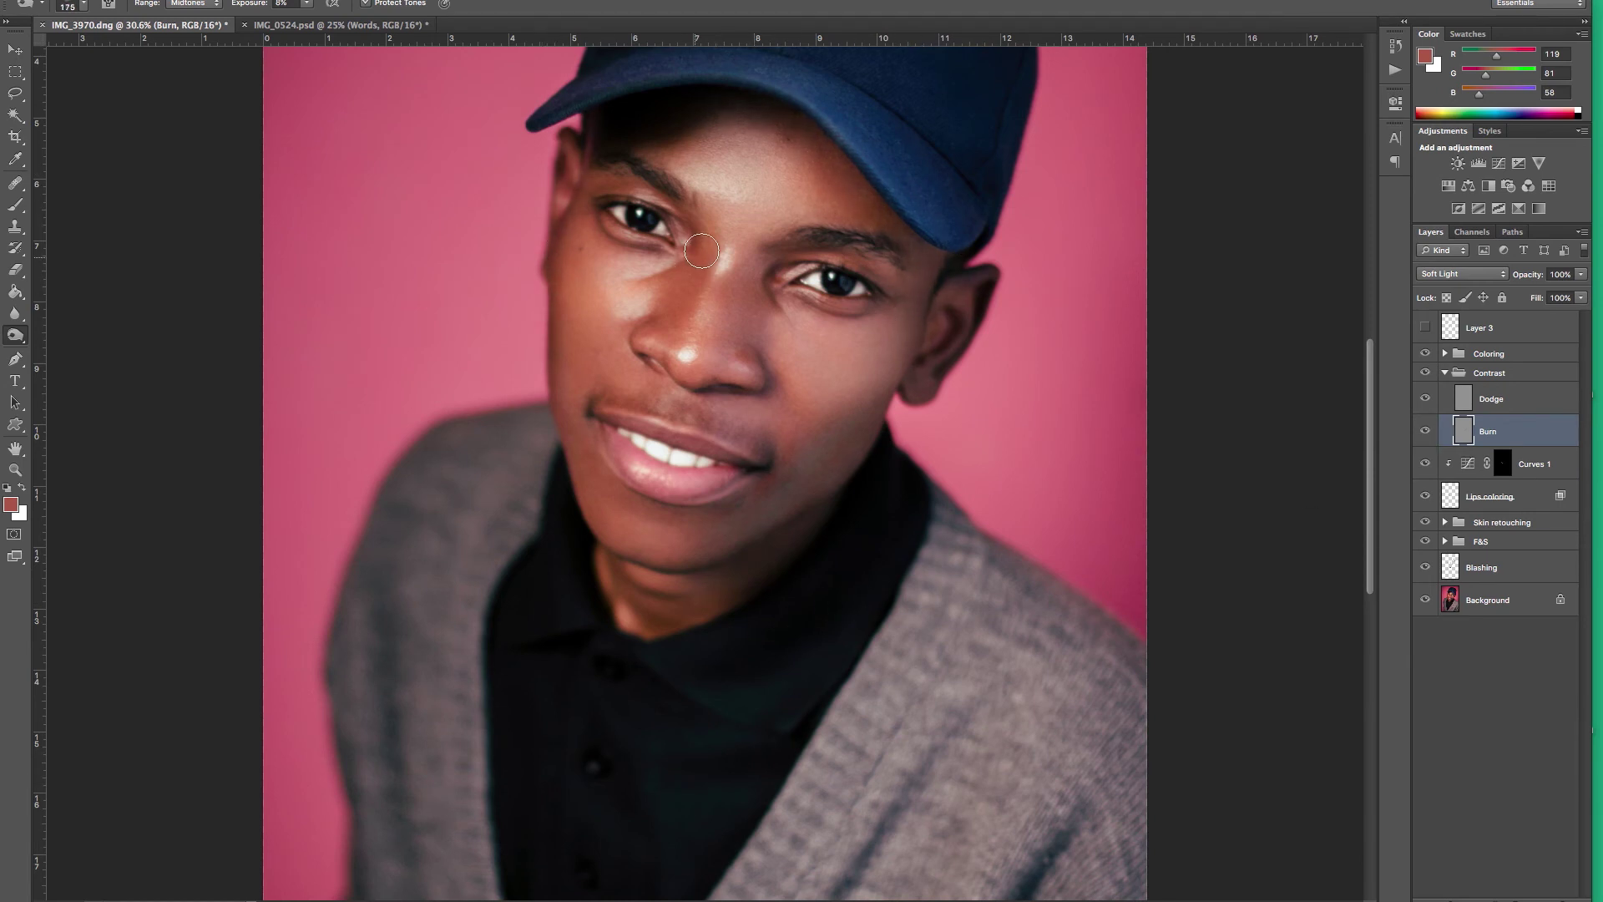
{"action": "key", "text": "bracketleft"}
{"action": "key", "text": "bracketleft"}
{"action": "scroll", "coordinate": [862, 675], "scroll_direction": "down", "scroll_amount": 3}
{"action": "key", "text": "bracketleft"}
{"action": "key", "text": "bracketleft"}
{"action": "key", "text": "bracketleft"}
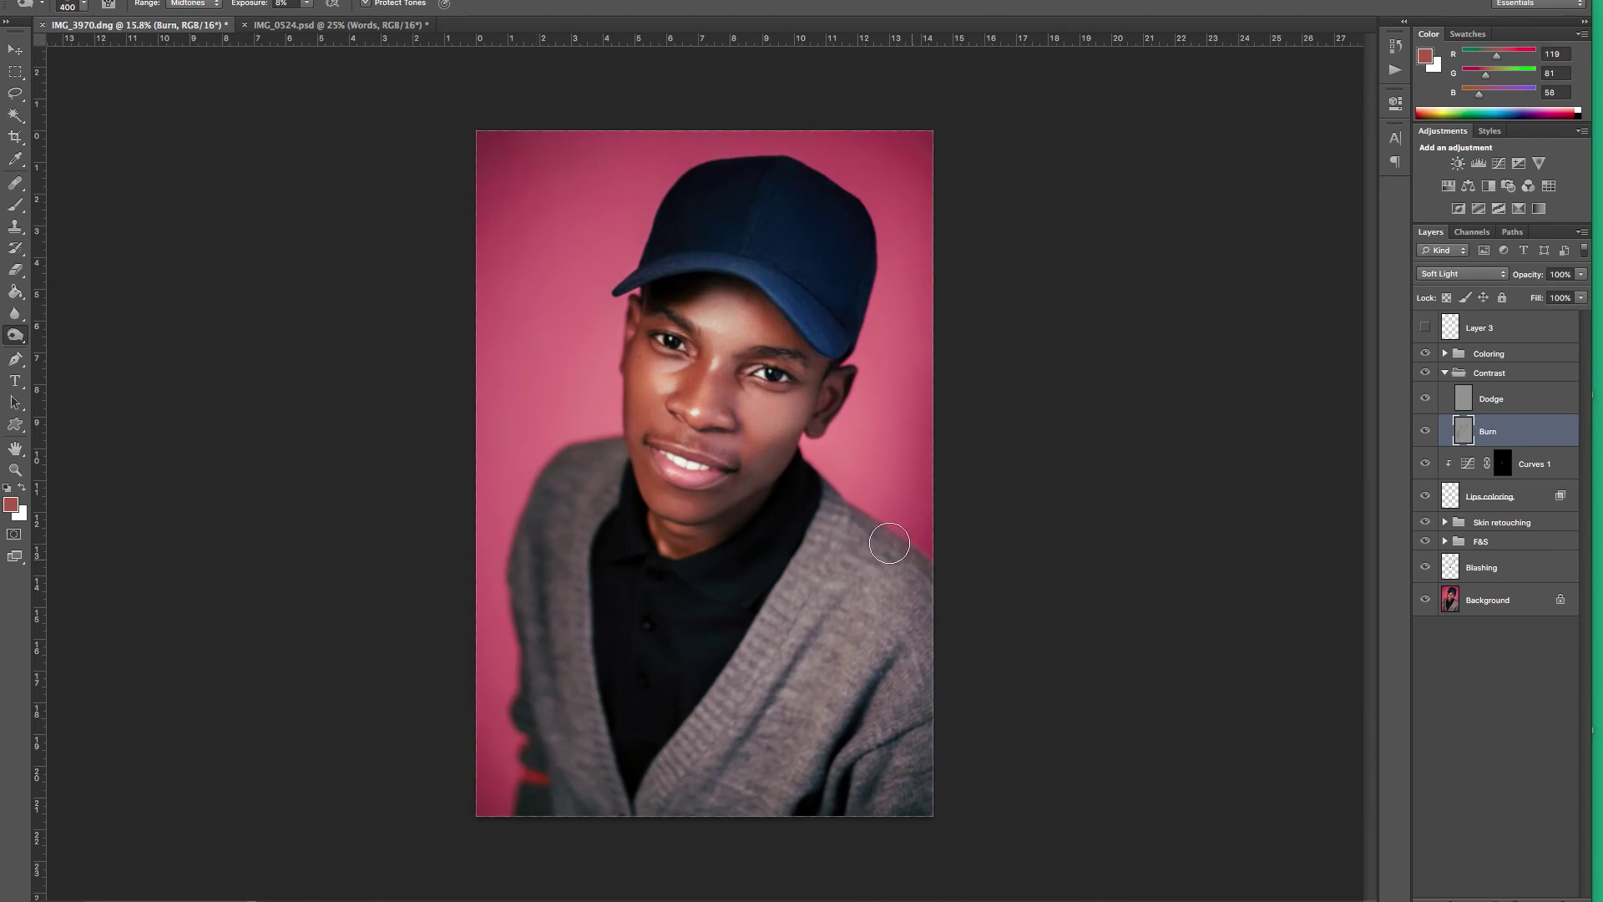
{"action": "scroll", "coordinate": [825, 409], "scroll_direction": "up", "scroll_amount": 3}
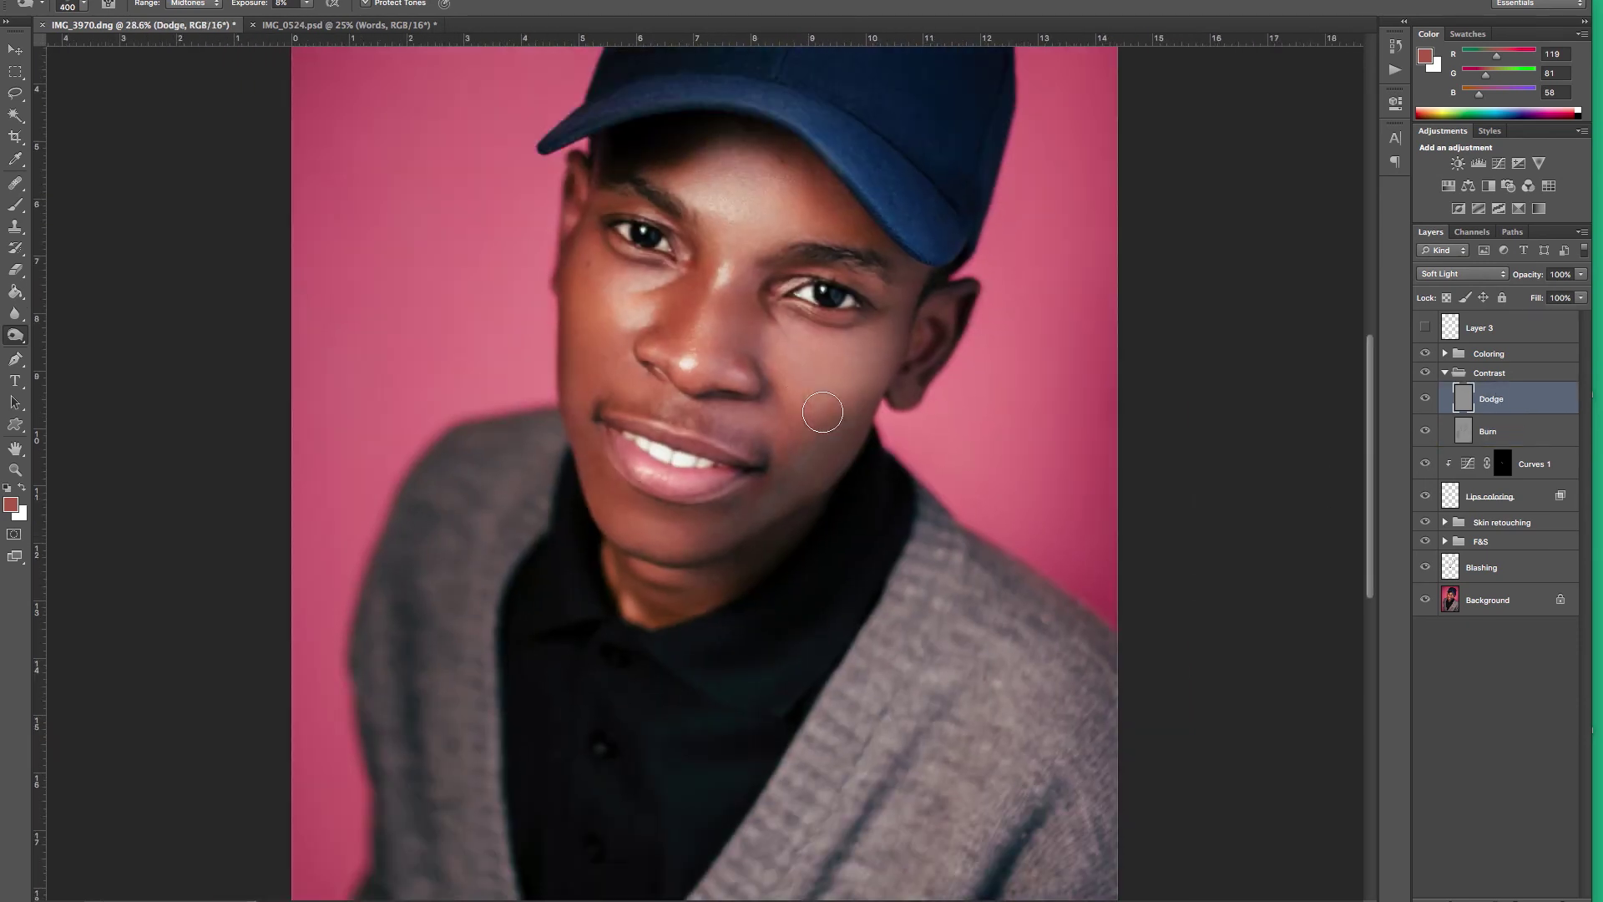
{"action": "key", "text": "bracketleft"}
{"action": "key", "text": "bracketleft"}
{"action": "key", "text": "bracketleft"}
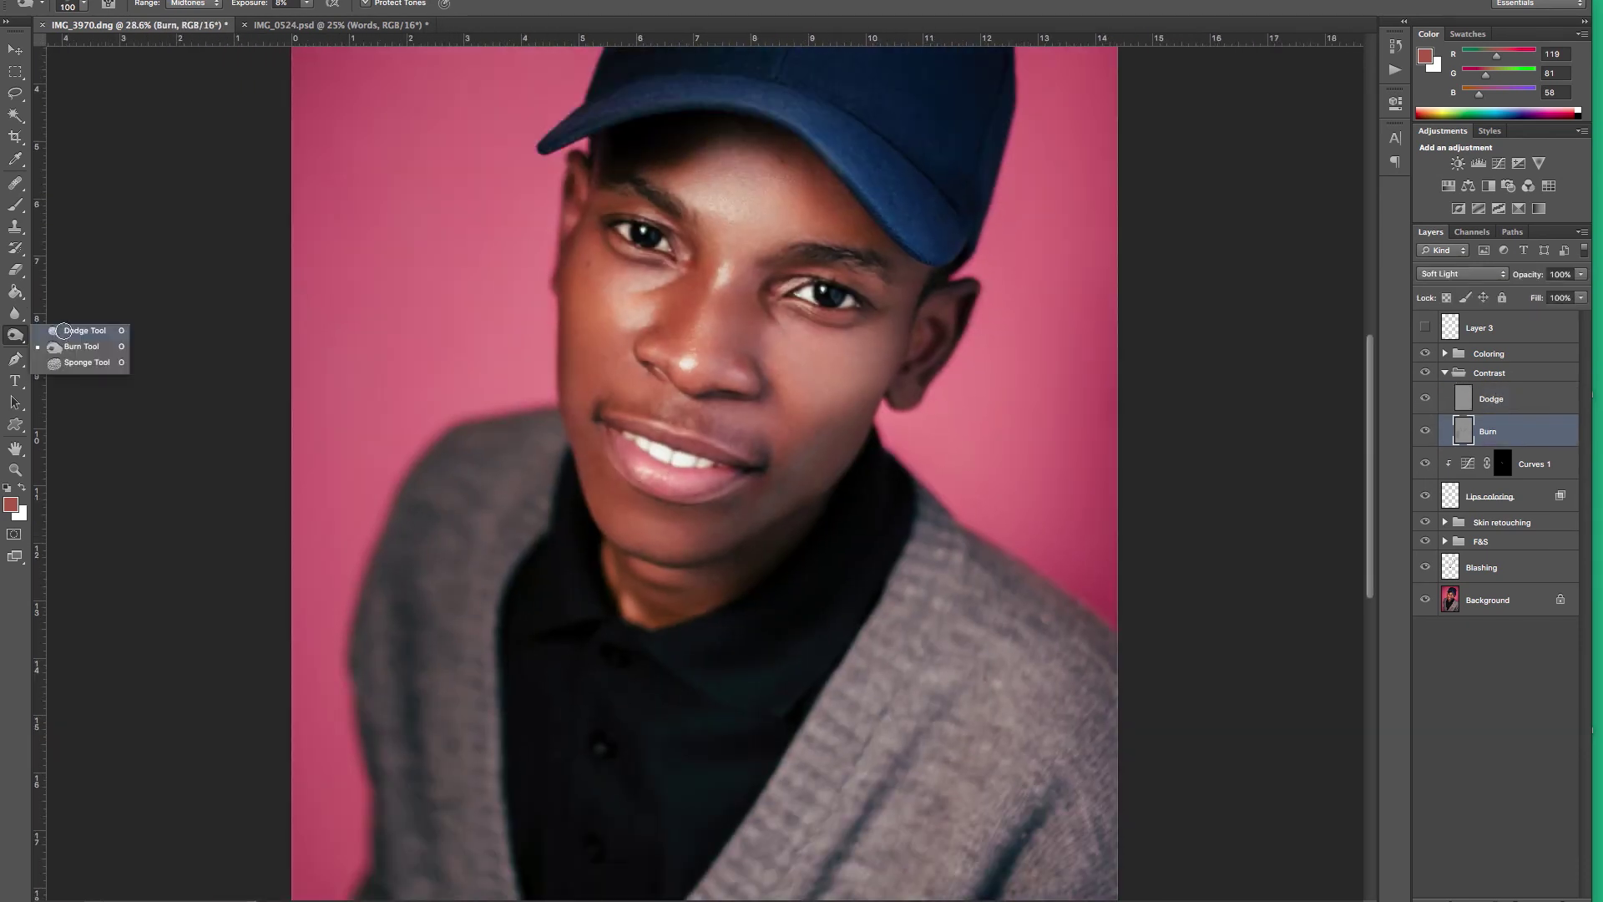
Make the Soft Light Dodge layer visible and dodge the highlights with a 600 brush.
{"action": "key", "text": "shift+o"}
{"action": "key", "text": "alt+bracketright"}
{"action": "left_click", "coordinate": [1426, 399]}
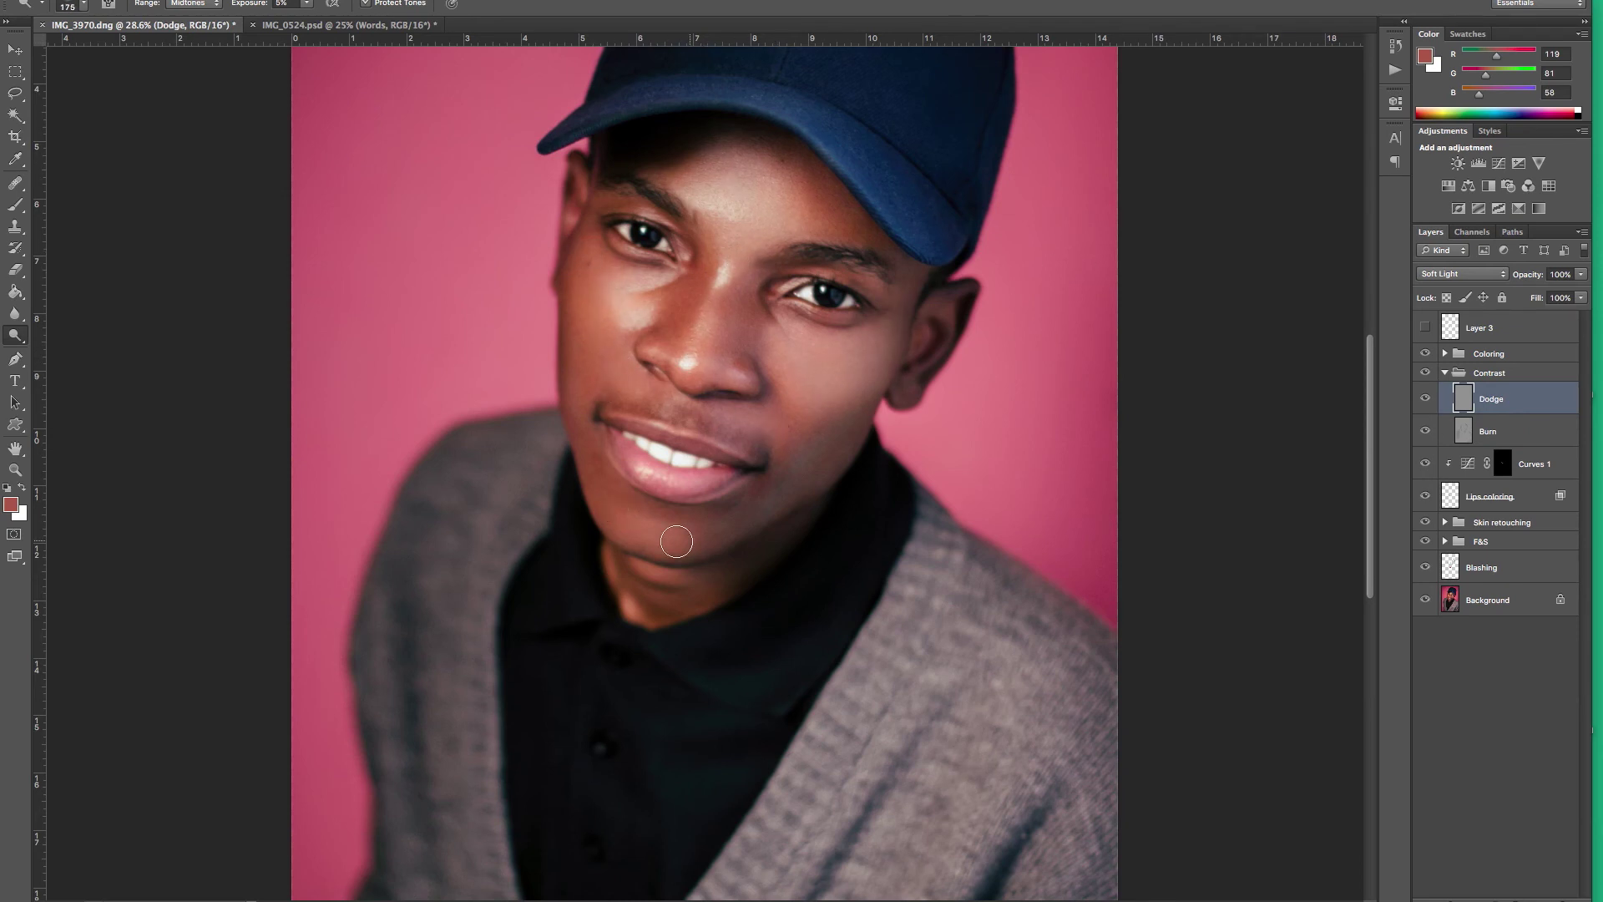
{"action": "key", "text": "bracketright"}
{"action": "key", "text": "bracketright"}
{"action": "scroll", "coordinate": [733, 526], "scroll_direction": "down", "scroll_amount": 5}
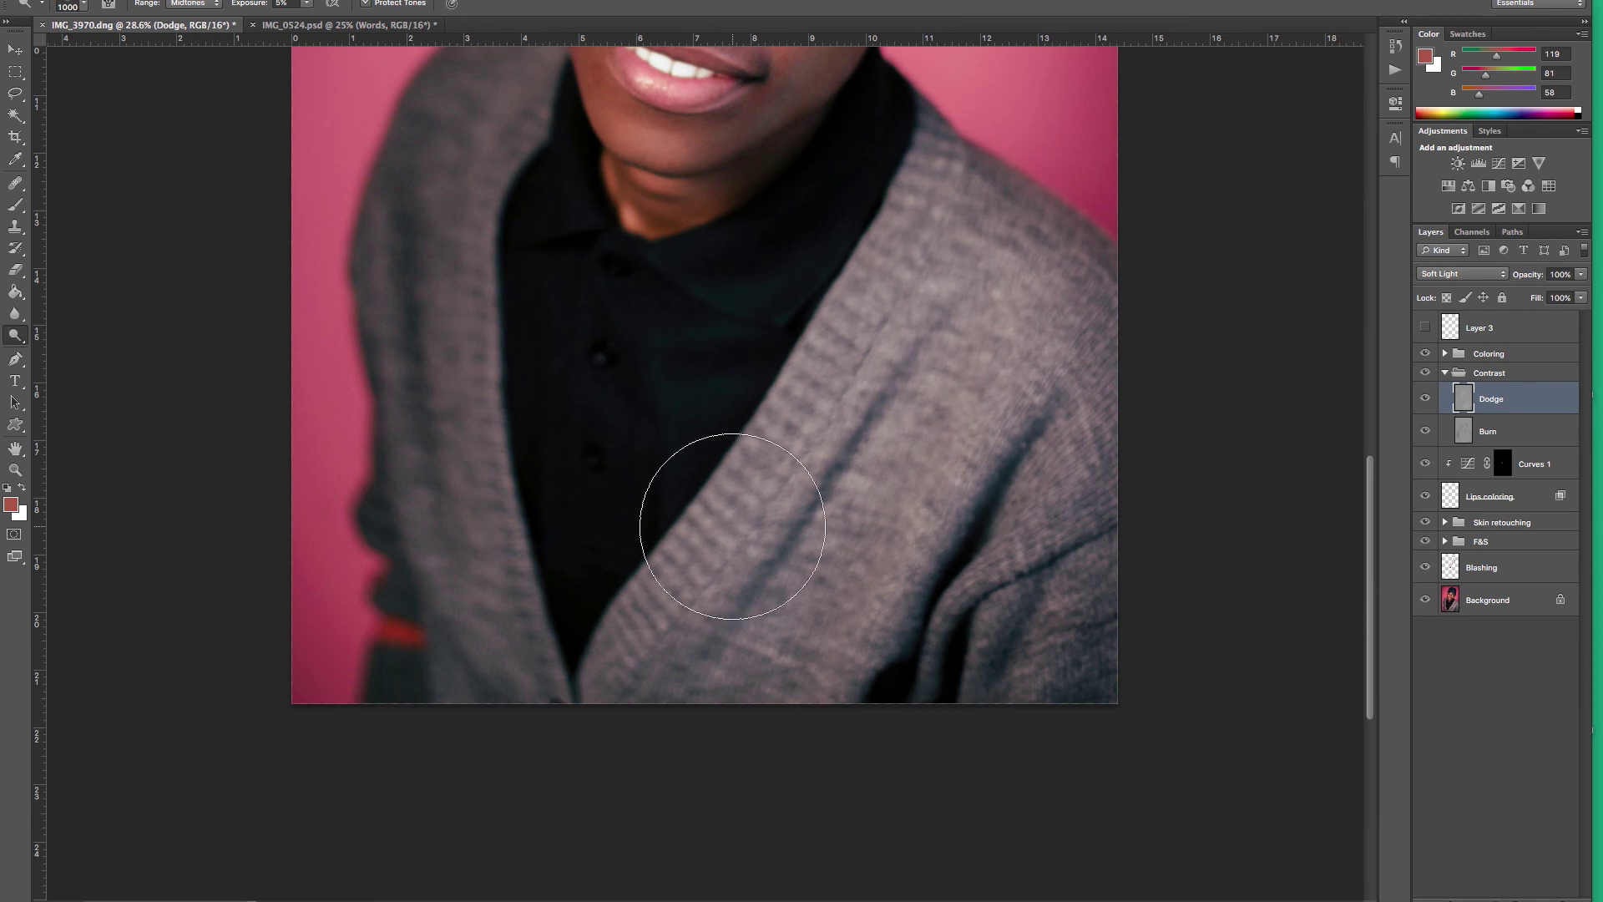
{"action": "key", "text": "bracketleft"}
{"action": "key", "text": "bracketleft"}
{"action": "key", "text": "bracketleft"}
{"action": "scroll", "coordinate": [839, 366], "scroll_direction": "down", "scroll_amount": 3}
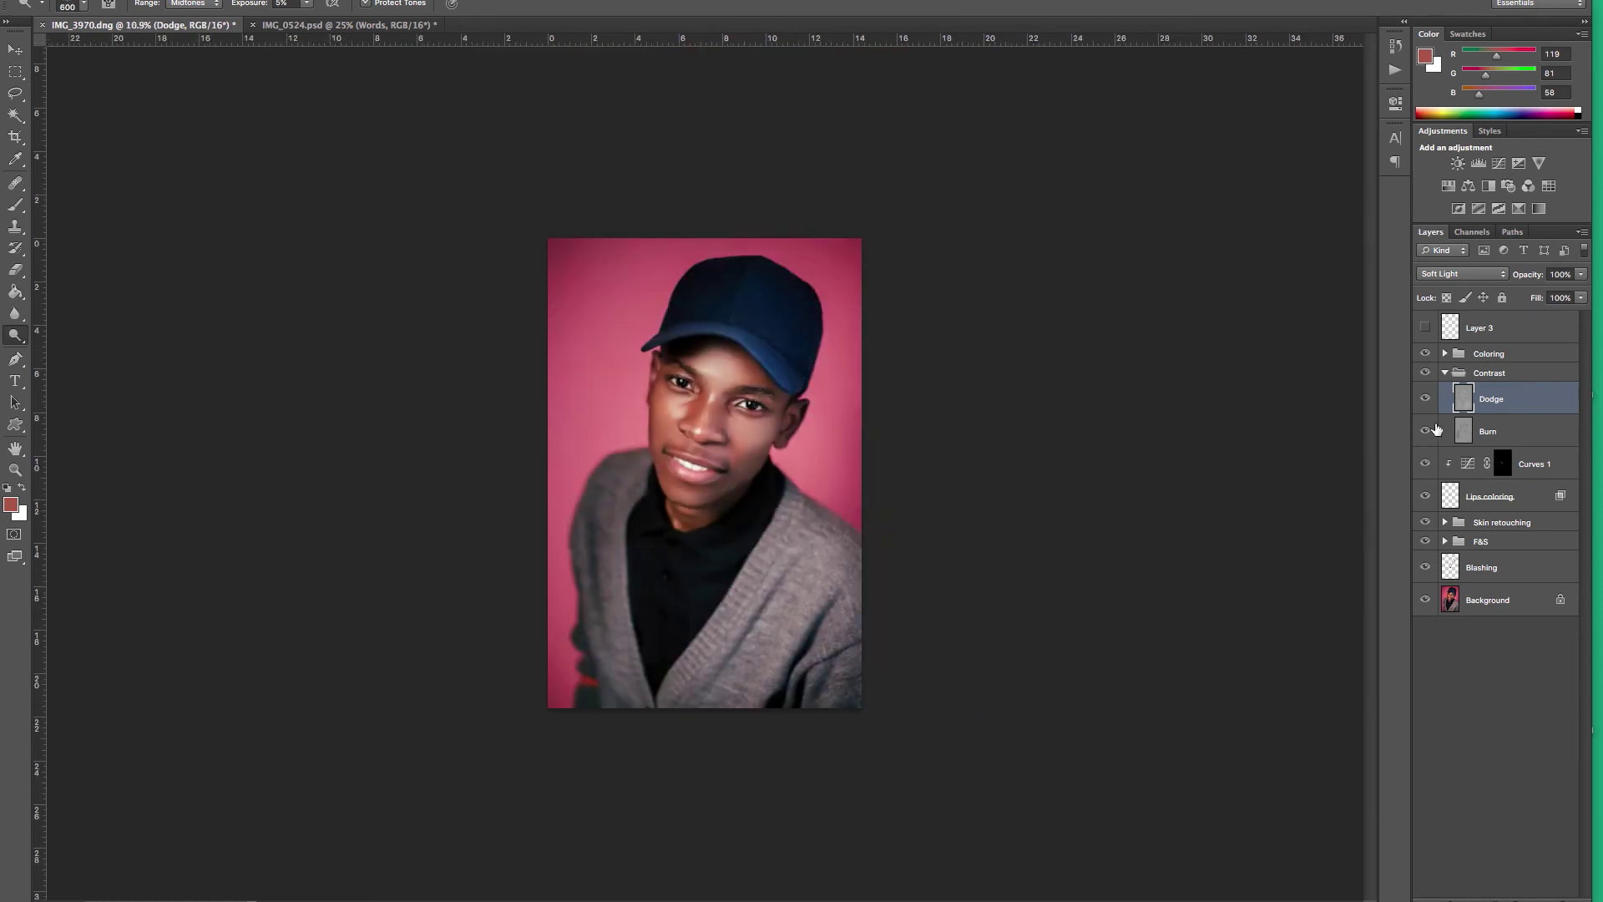
{"action": "scroll", "coordinate": [956, 396], "scroll_direction": "up", "scroll_amount": 4}
{"action": "left_click", "coordinate": [1503, 515]}
Reset colours to black and white and set the brush size to 80.
{"action": "key", "text": "d"}
{"action": "key", "text": "b"}
{"action": "key", "text": "bracketleft"}
{"action": "key", "text": "bracketleft"}
{"action": "key", "text": "bracketleft"}
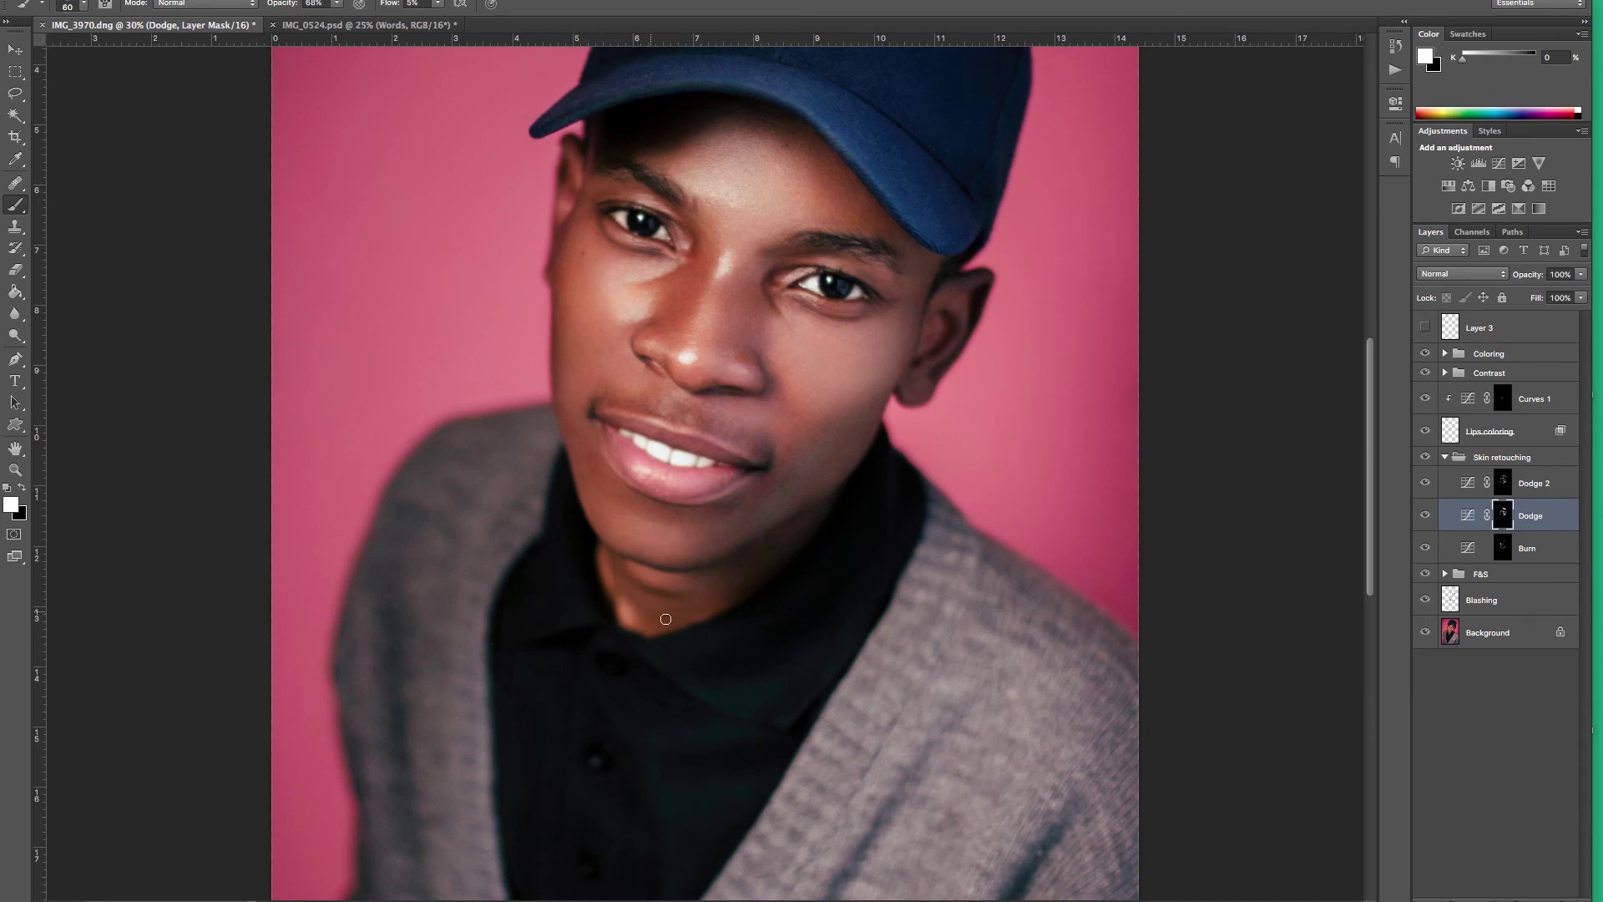
{"action": "key", "text": "bracketright"}
{"action": "key", "text": "bracketright"}
{"action": "key", "text": "bracketright"}
Fit the photo on screen and toggle Skin retouching to compare before and after, zoomed on the face.
{"action": "key", "text": "ctrl+0"}
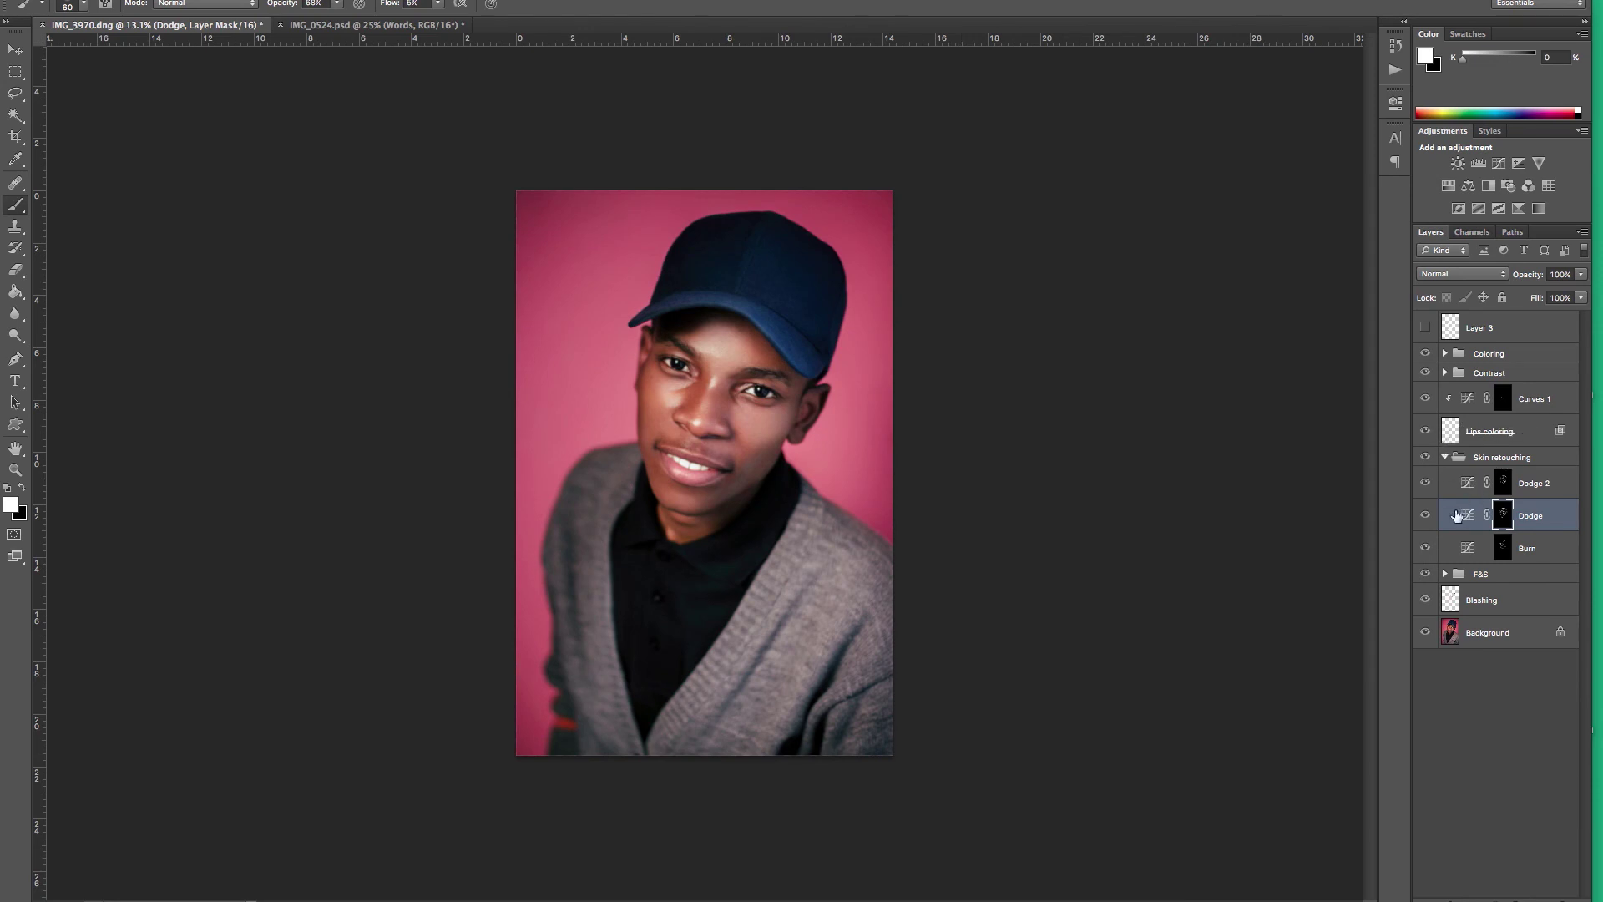
{"action": "left_click", "coordinate": [1425, 458]}
{"action": "left_click", "coordinate": [1425, 459]}
{"action": "left_click", "coordinate": [1424, 458]}
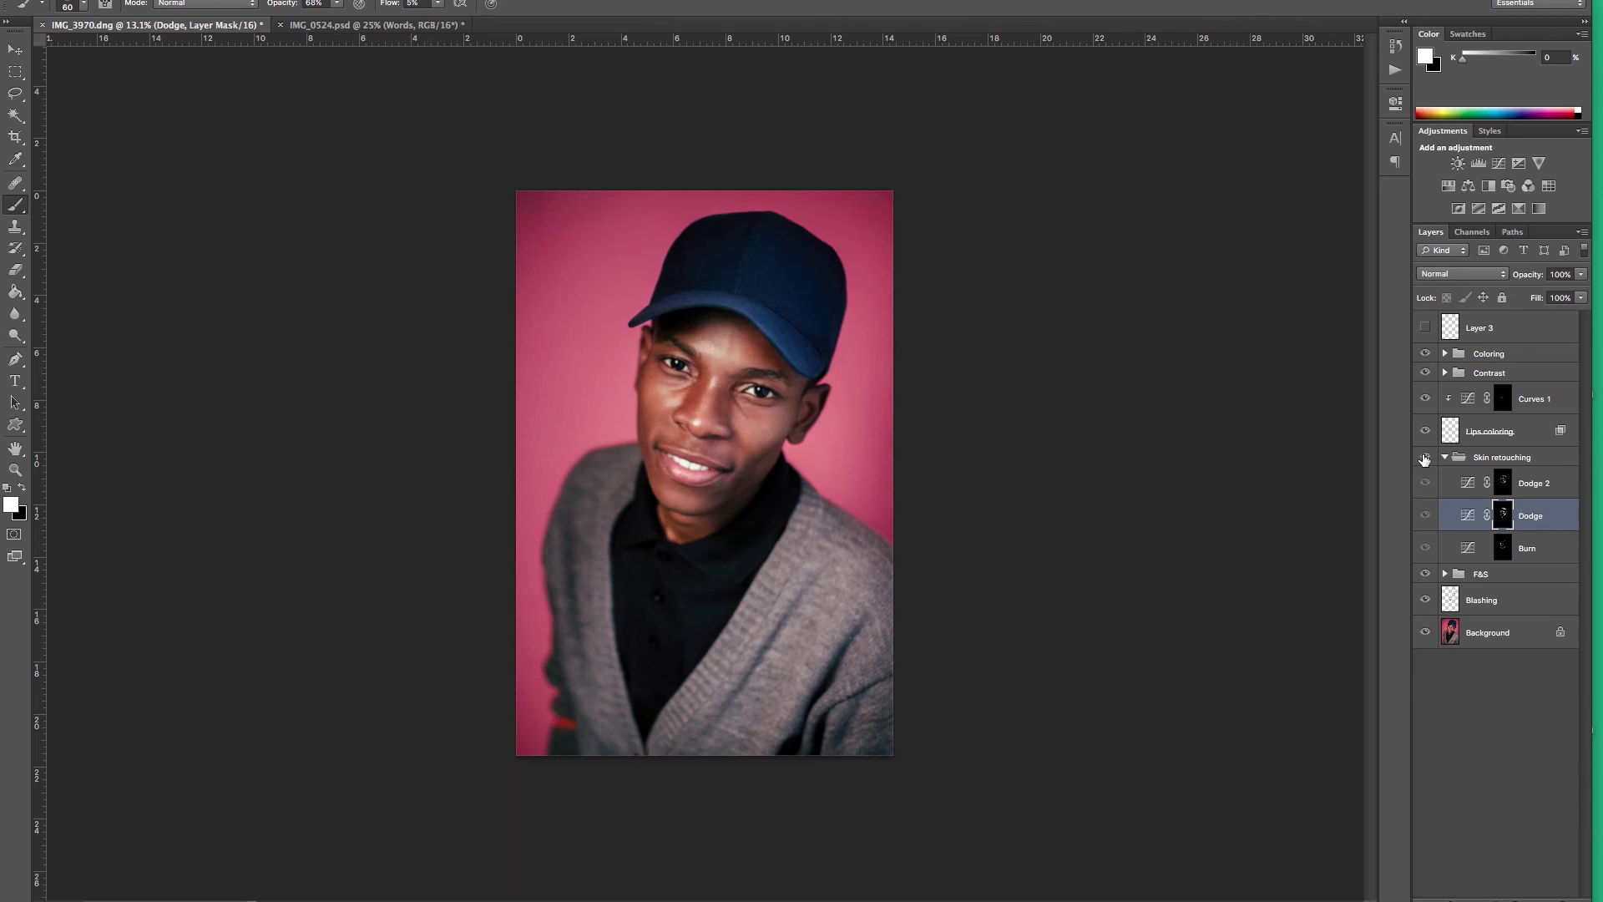
{"action": "left_click", "coordinate": [1424, 458]}
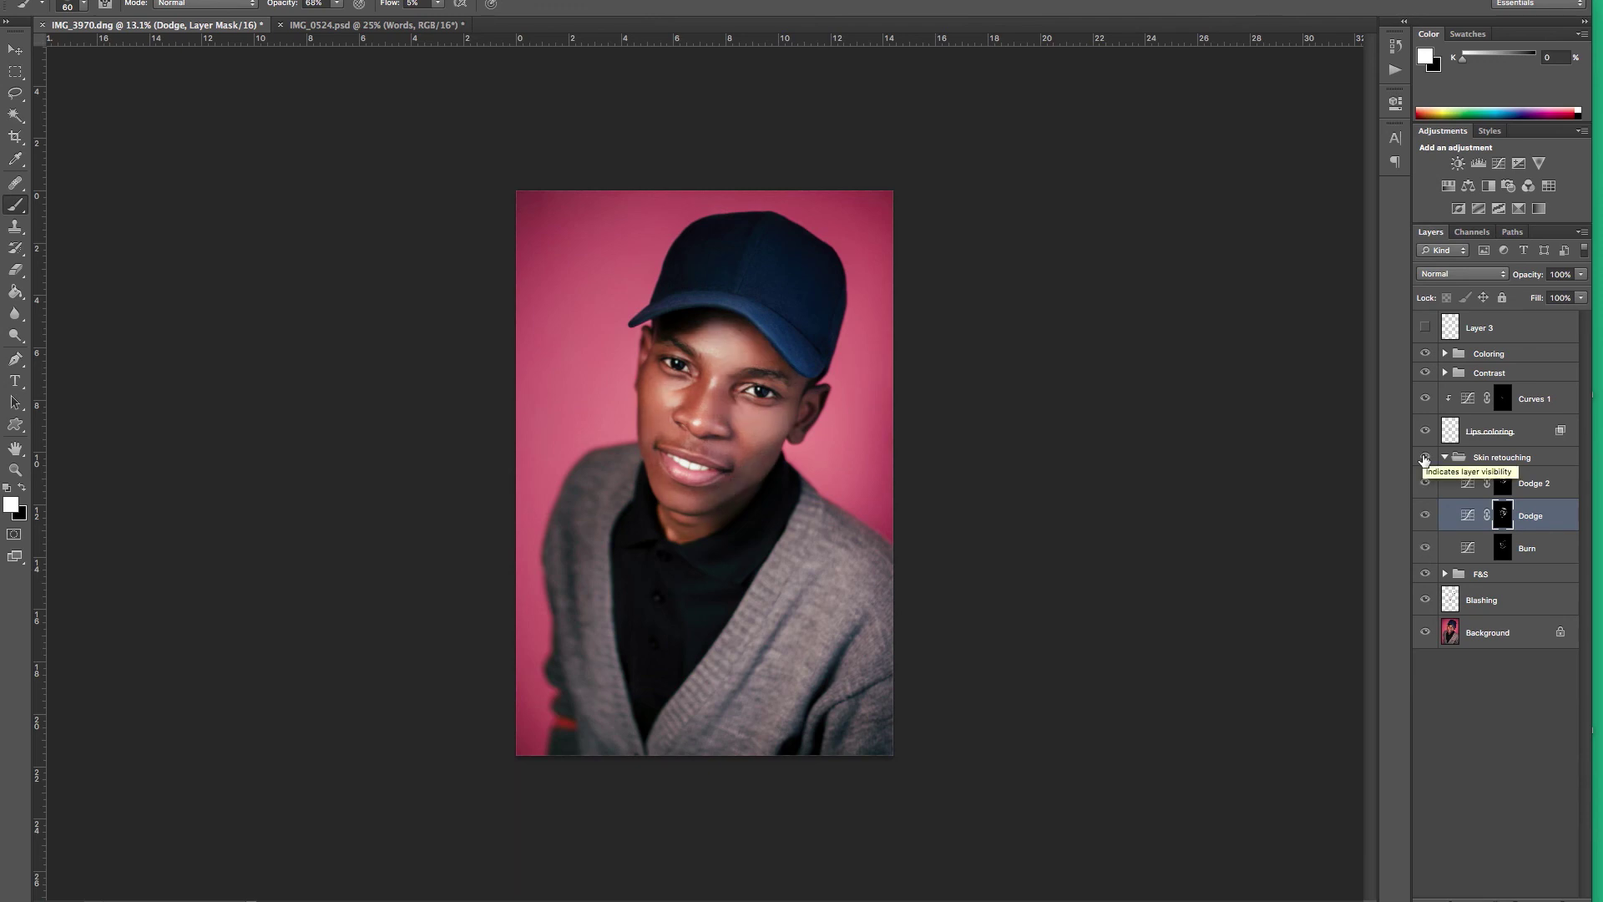
{"action": "key", "text": "ctrl+plus"}
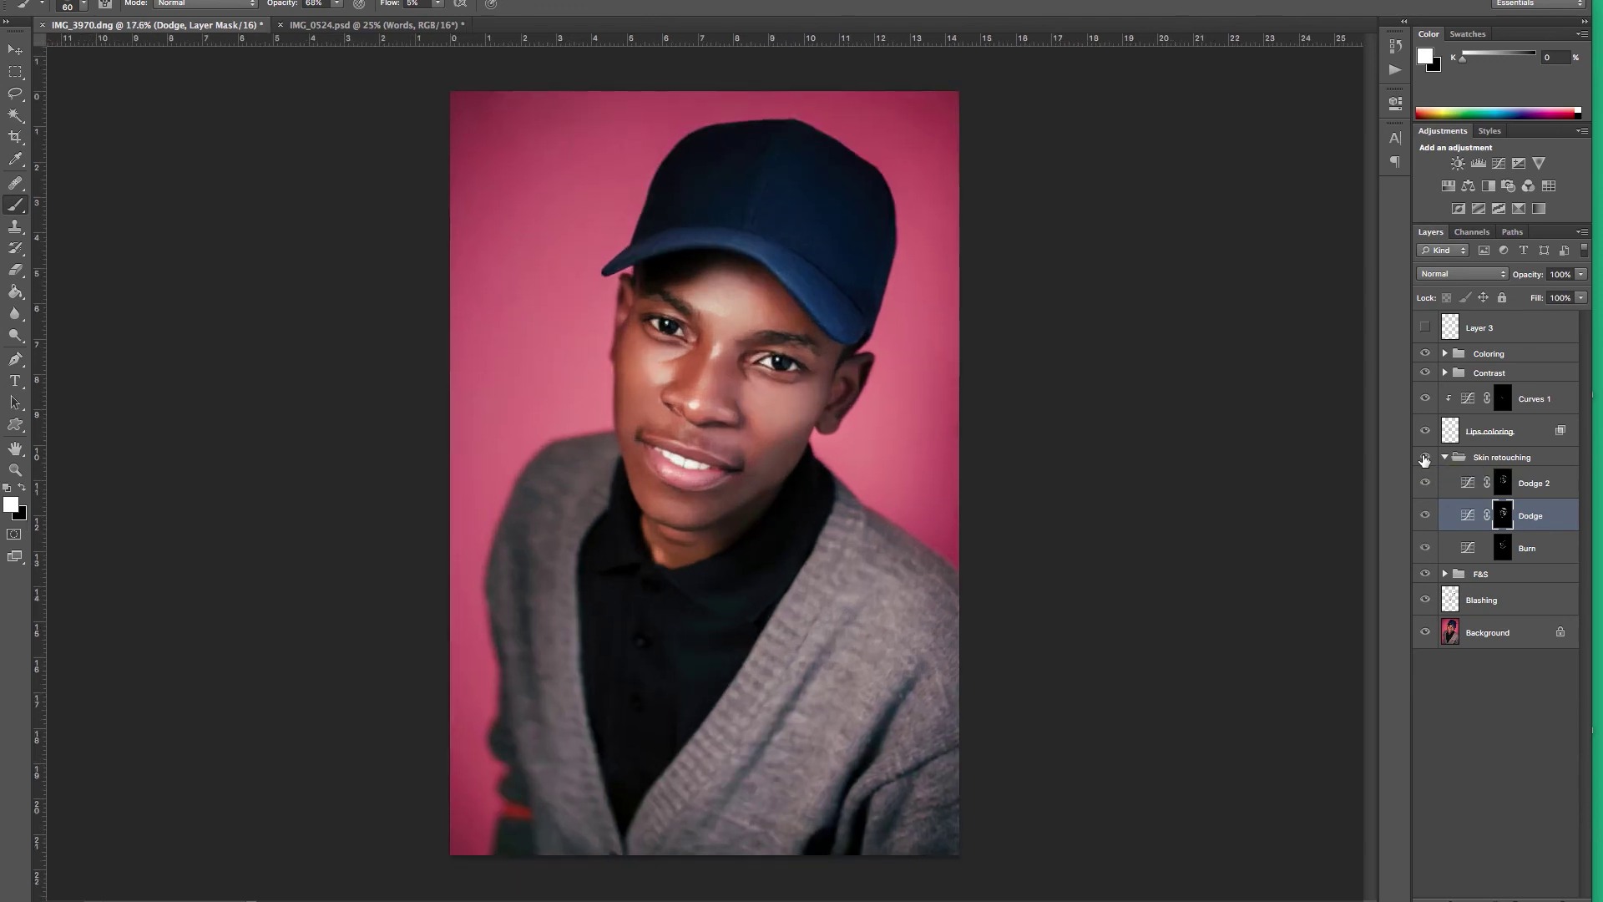
{"action": "key", "text": "ctrl+plus"}
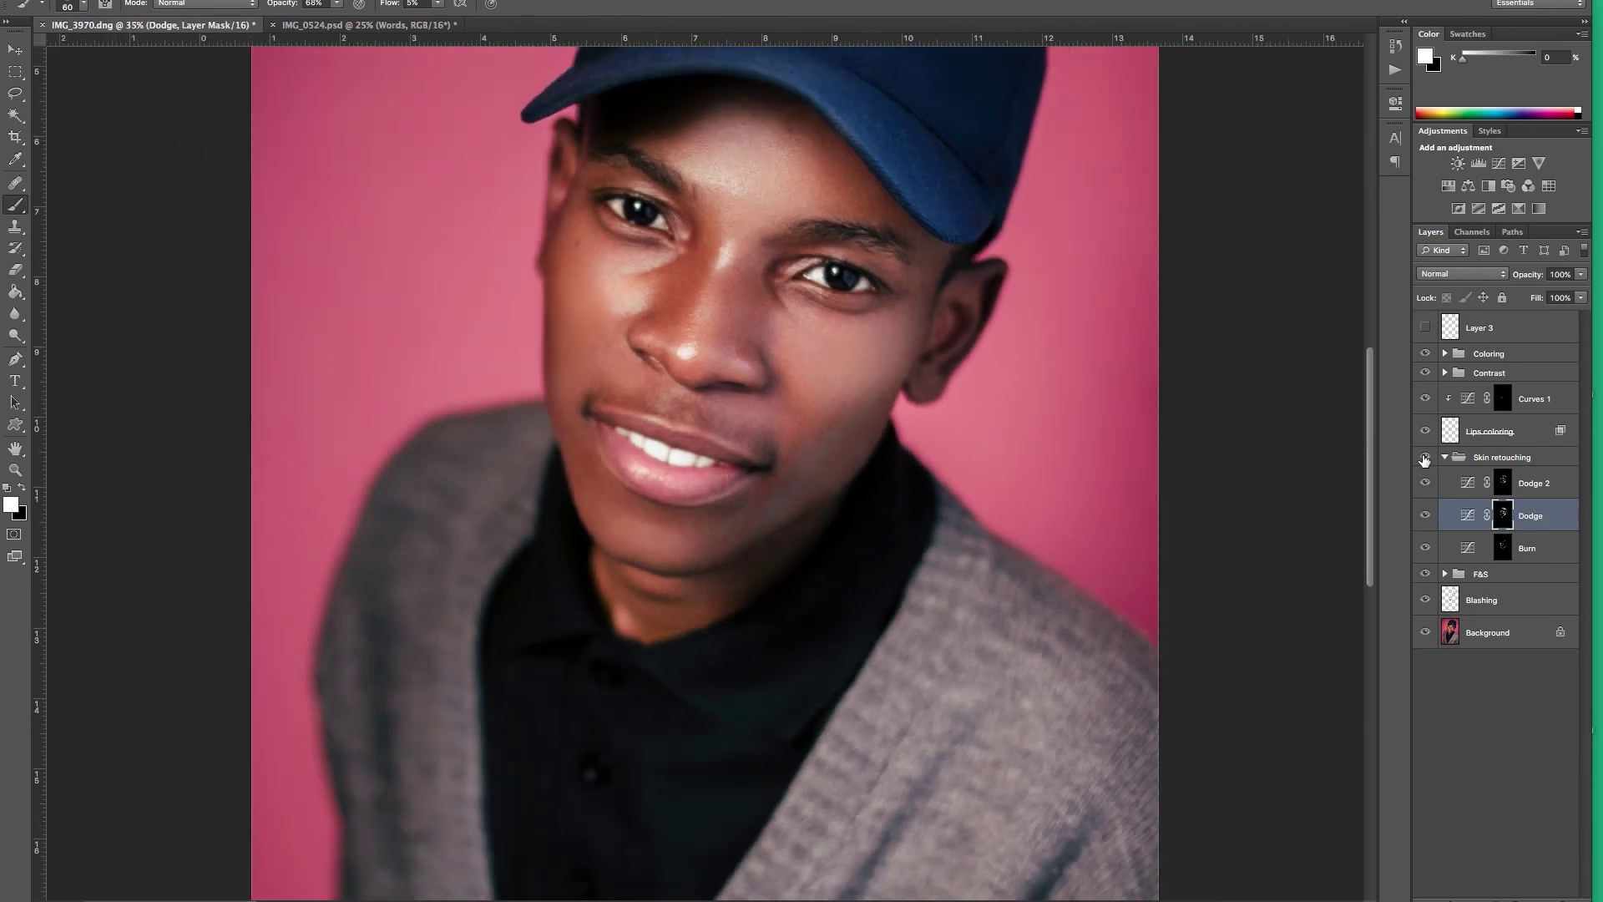
{"action": "key", "text": "ctrl+minus"}
{"action": "key", "text": "ctrl+plus"}
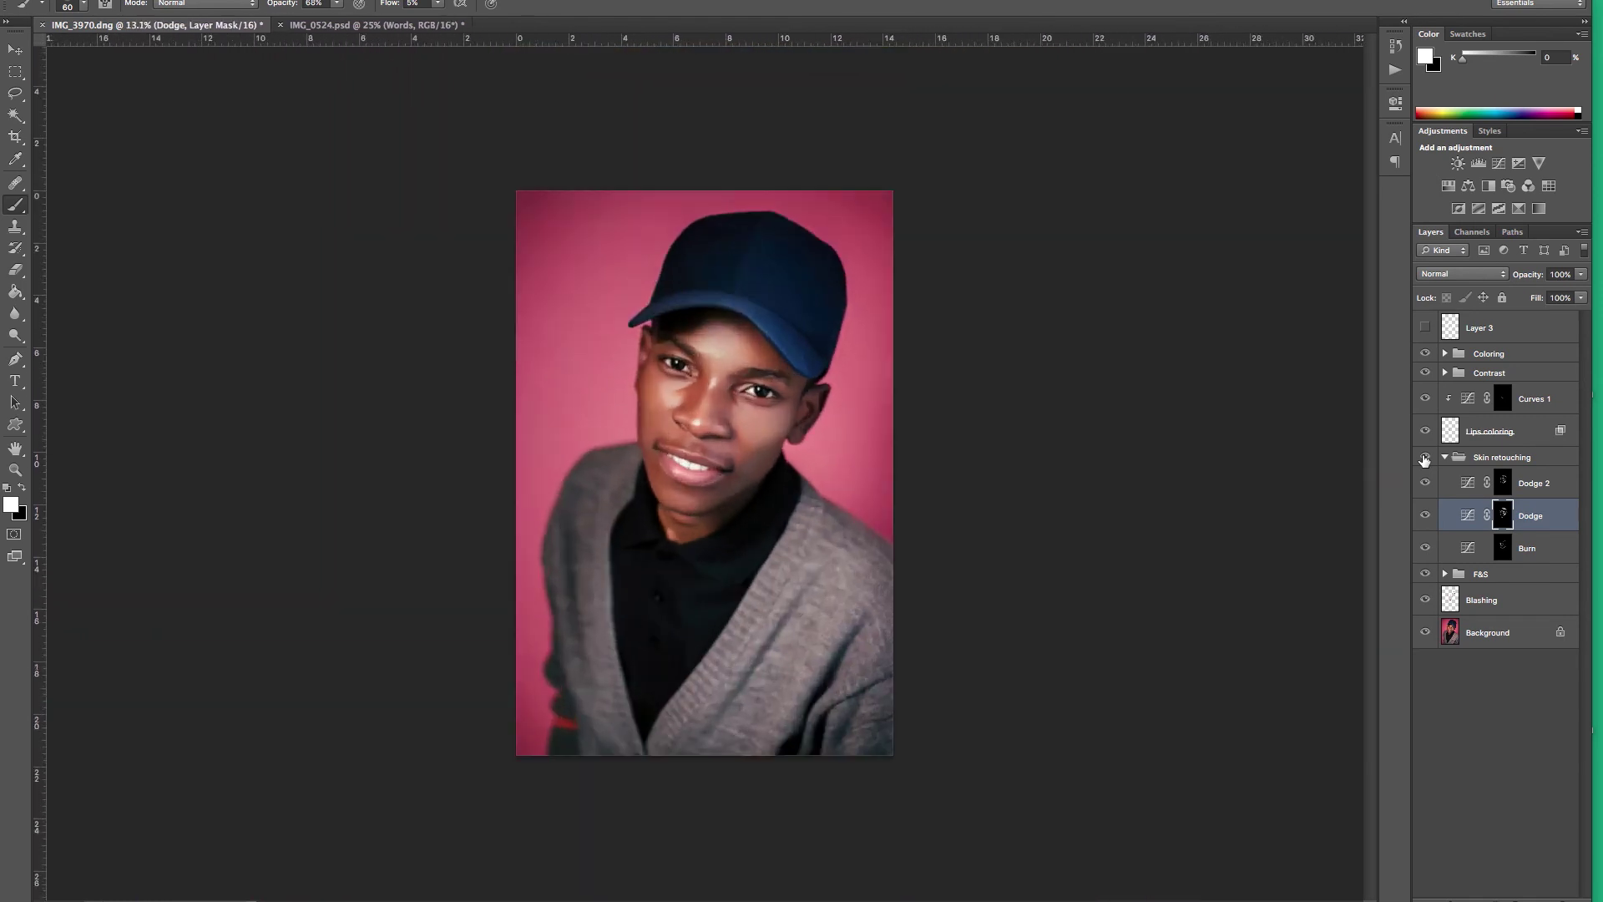
{"action": "key", "text": "ctrl+plus"}
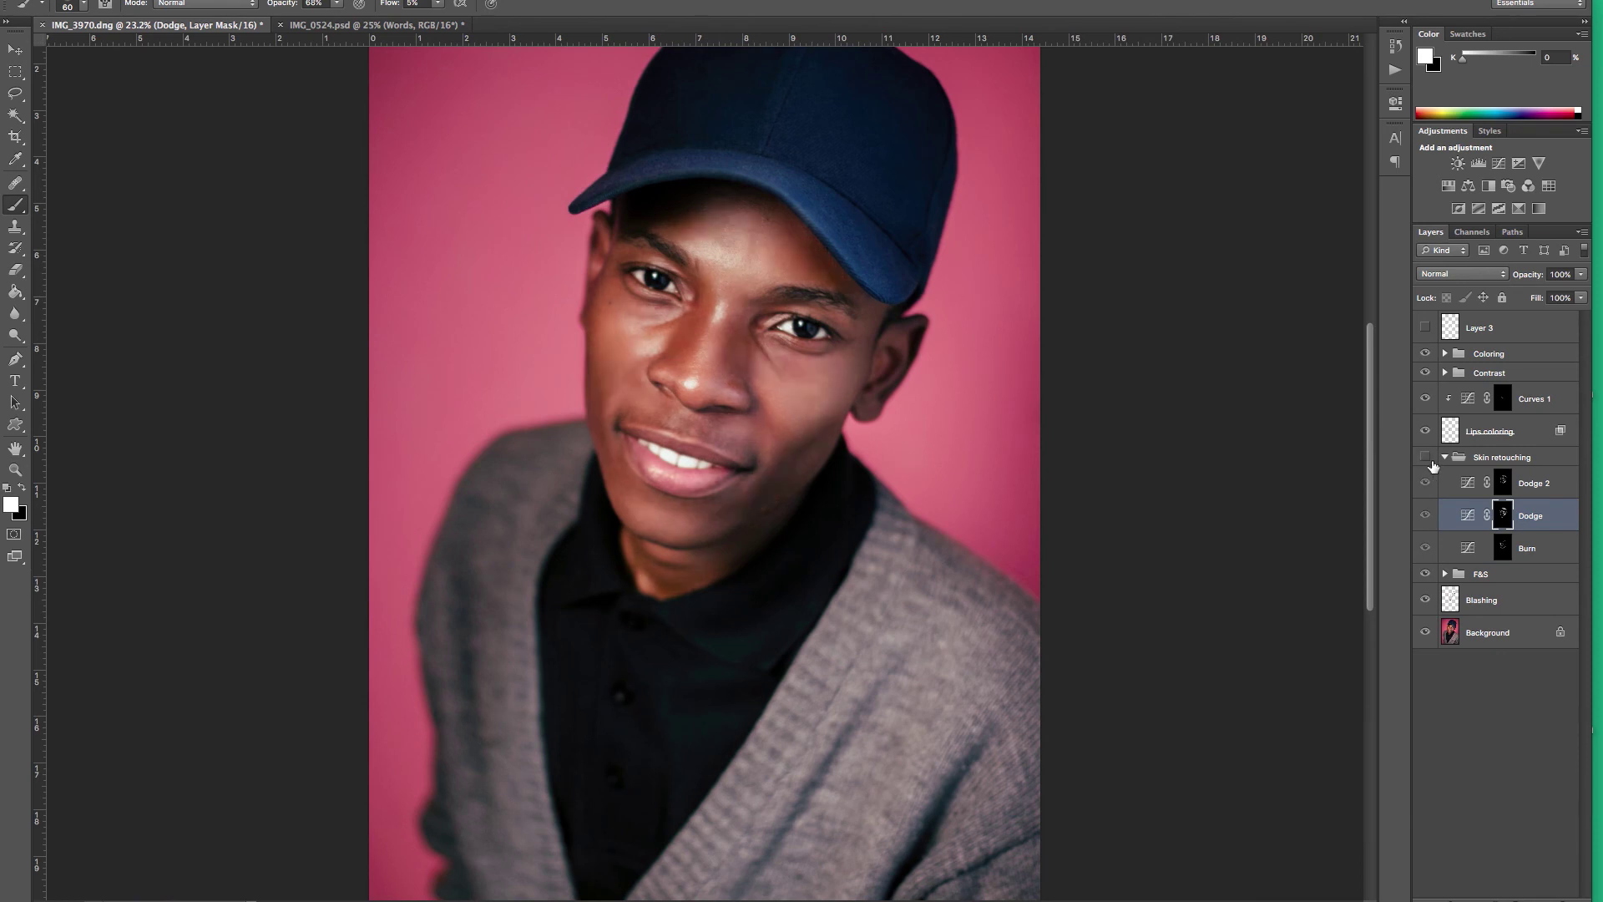
Leave Skin retouching visible and collapse its group.
{"action": "left_click", "coordinate": [1429, 459]}
{"action": "left_click", "coordinate": [1429, 460]}
{"action": "left_click", "coordinate": [1429, 459]}
{"action": "left_click", "coordinate": [1446, 458]}
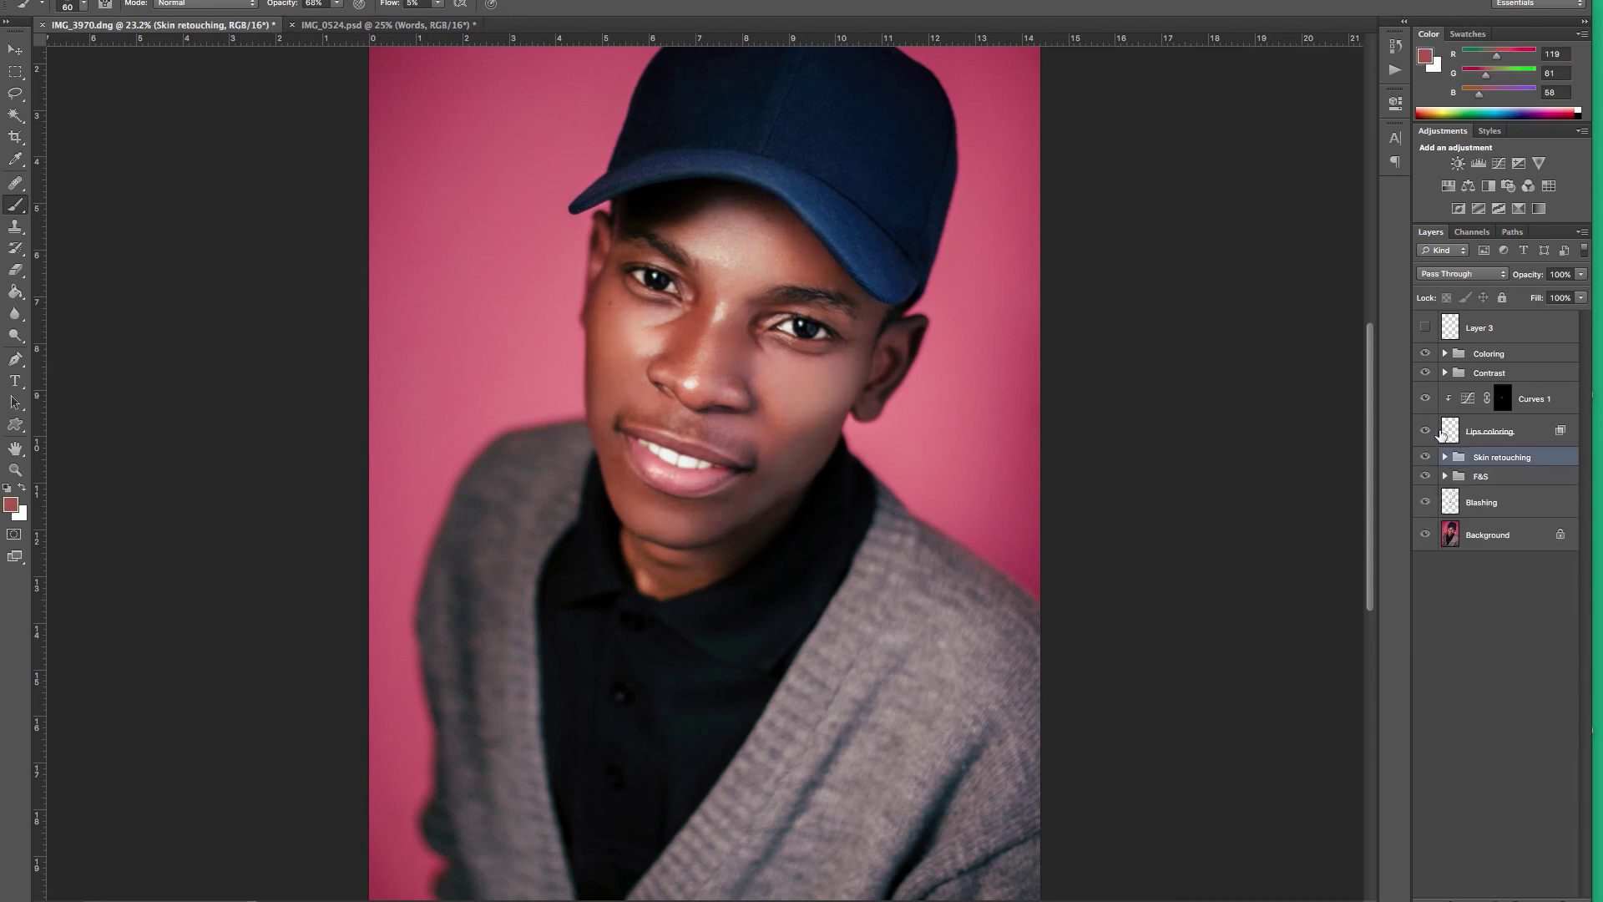
Compare the Contrast and Coloring groups, then briefly show Layer 3's guide outlines and hide them.
{"action": "left_click", "coordinate": [1424, 374]}
{"action": "left_click", "coordinate": [1424, 373]}
{"action": "left_click", "coordinate": [1424, 354]}
{"action": "left_click", "coordinate": [1425, 328]}
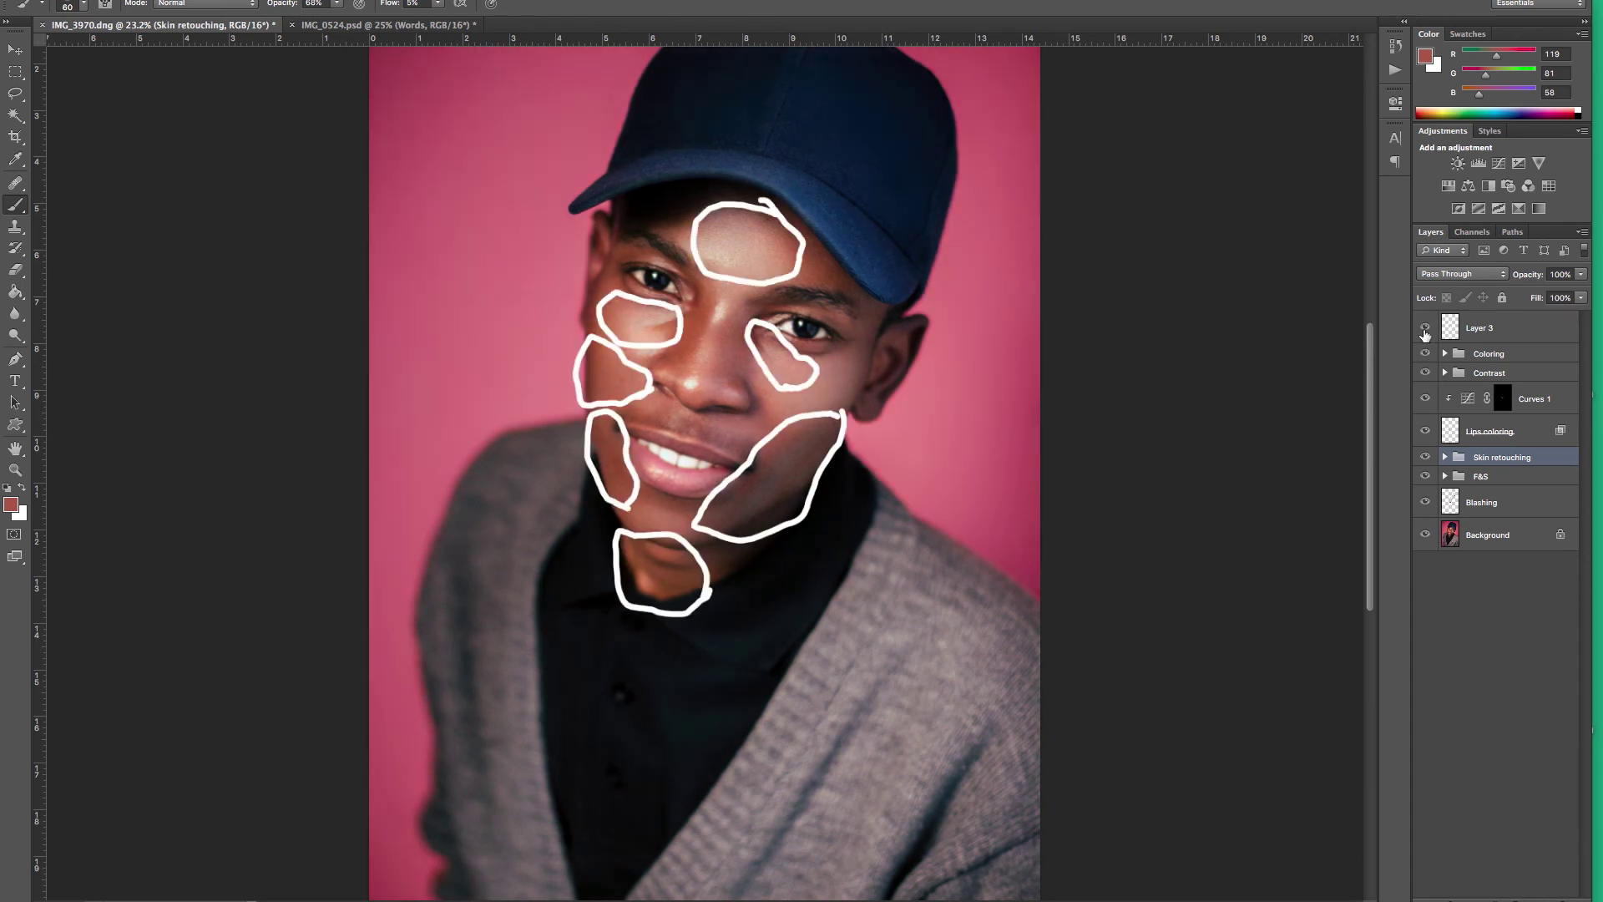
{"action": "left_click", "coordinate": [1425, 328]}
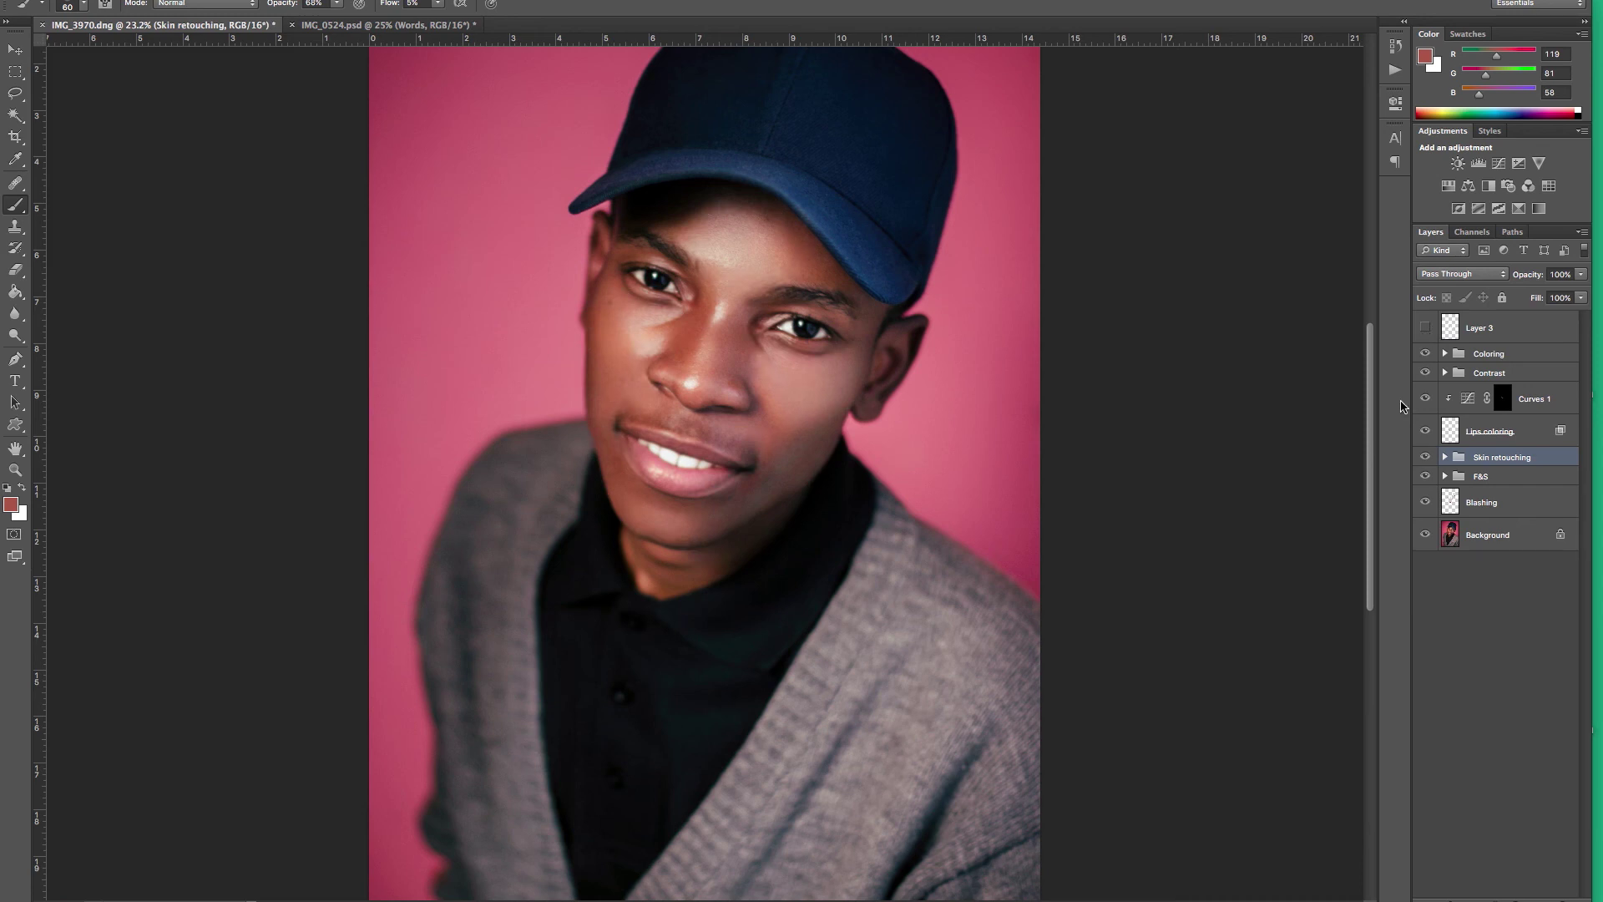